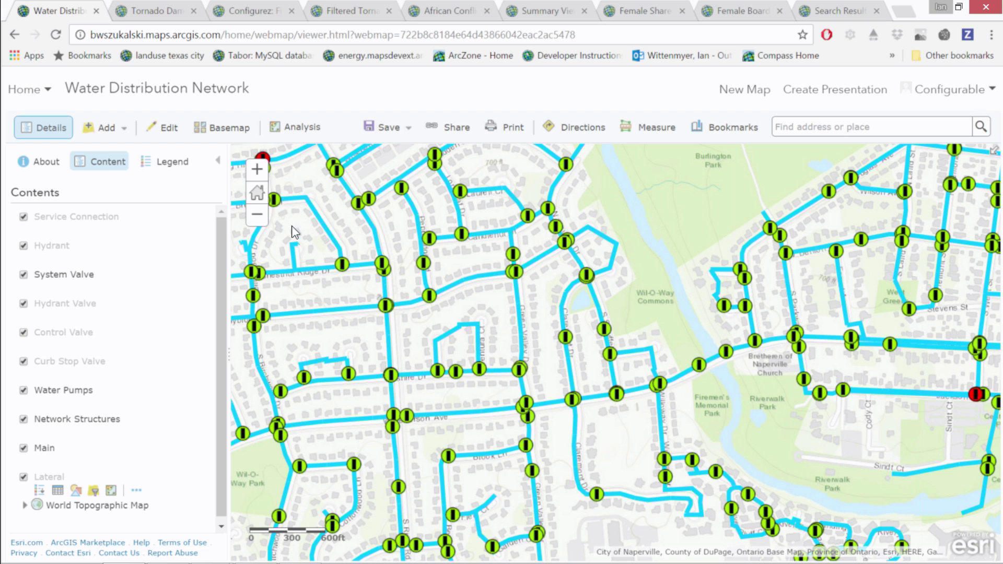
Inspect the scale-dependent layers of the water network map at closer zoom levels, ending at the default extent.
click(265, 176)
click(266, 183)
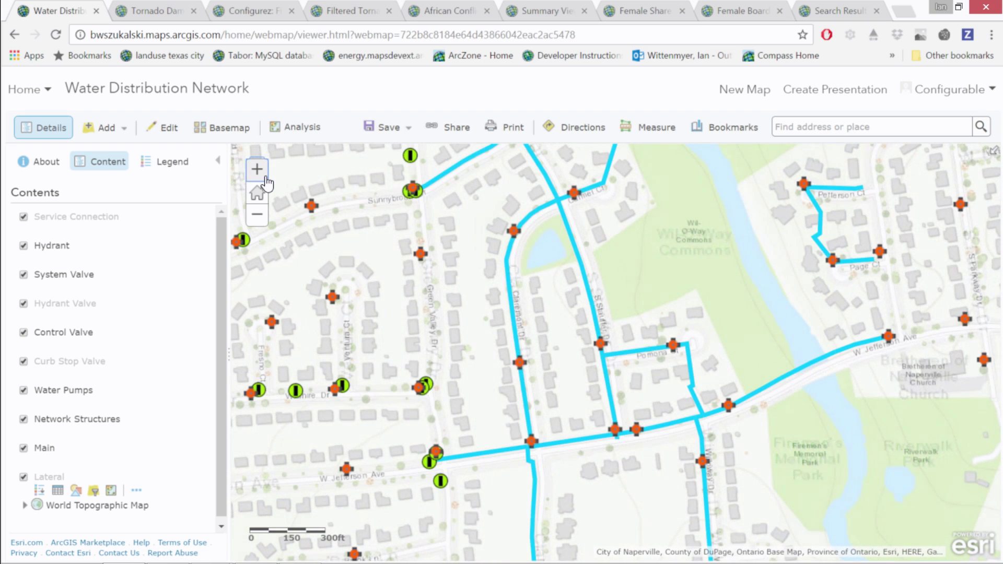
click(266, 182)
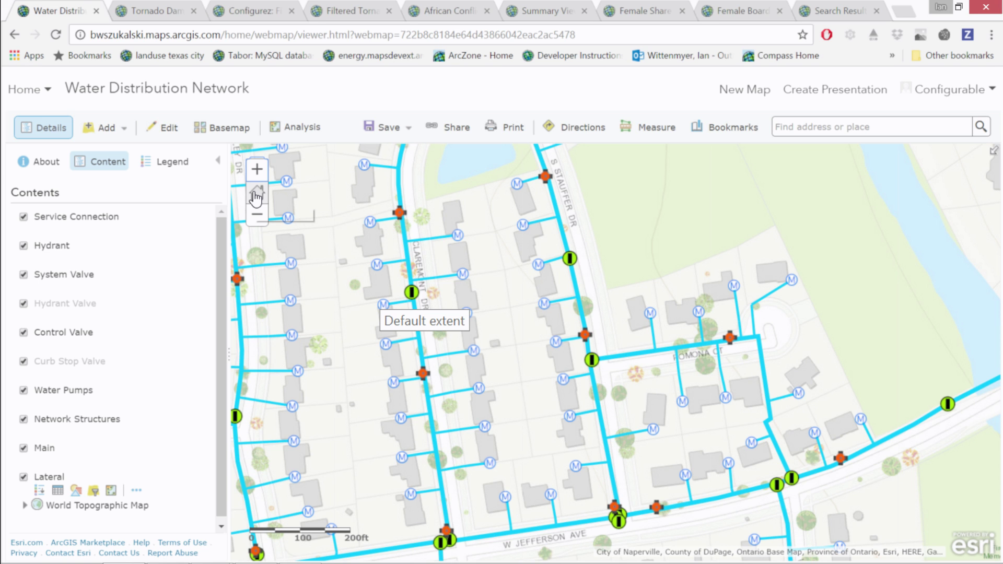
click(256, 198)
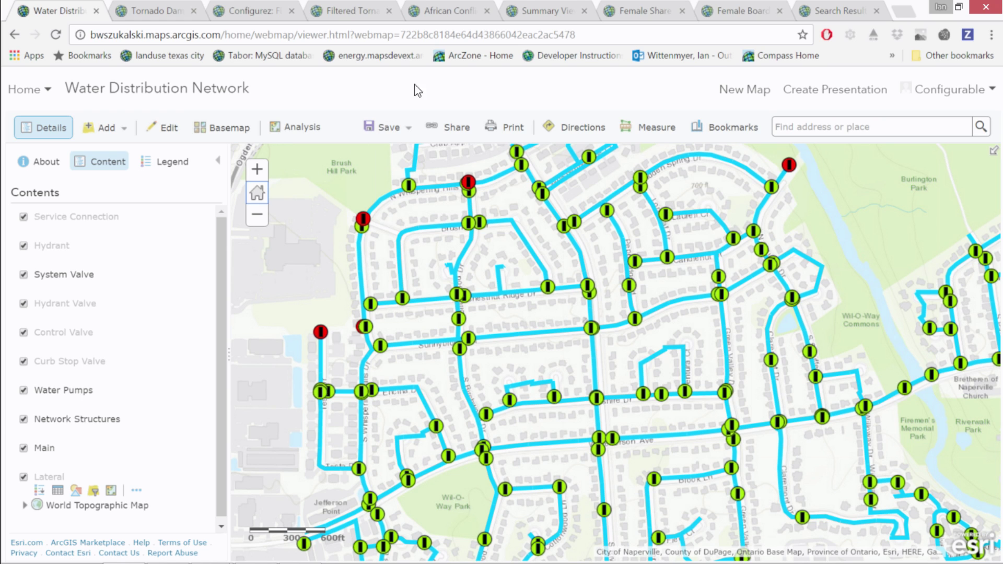
Share the map as a new web app based on the Basic Viewer configurable template.
click(455, 133)
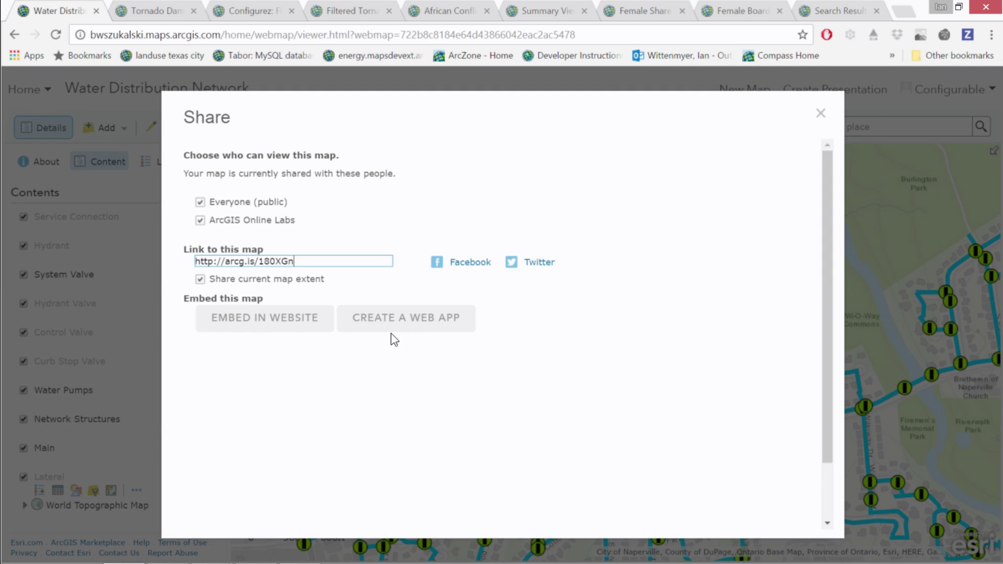
click(410, 327)
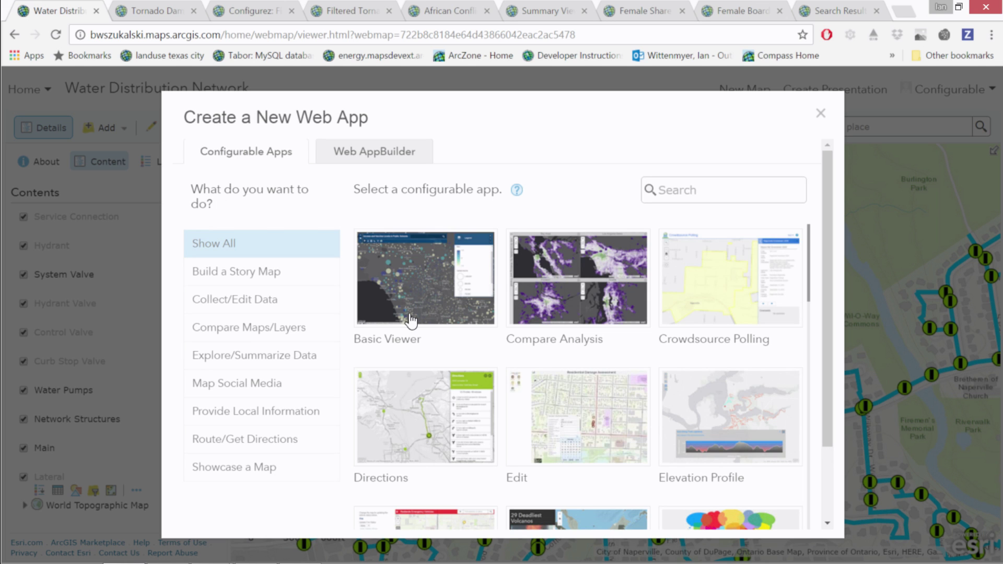
click(417, 315)
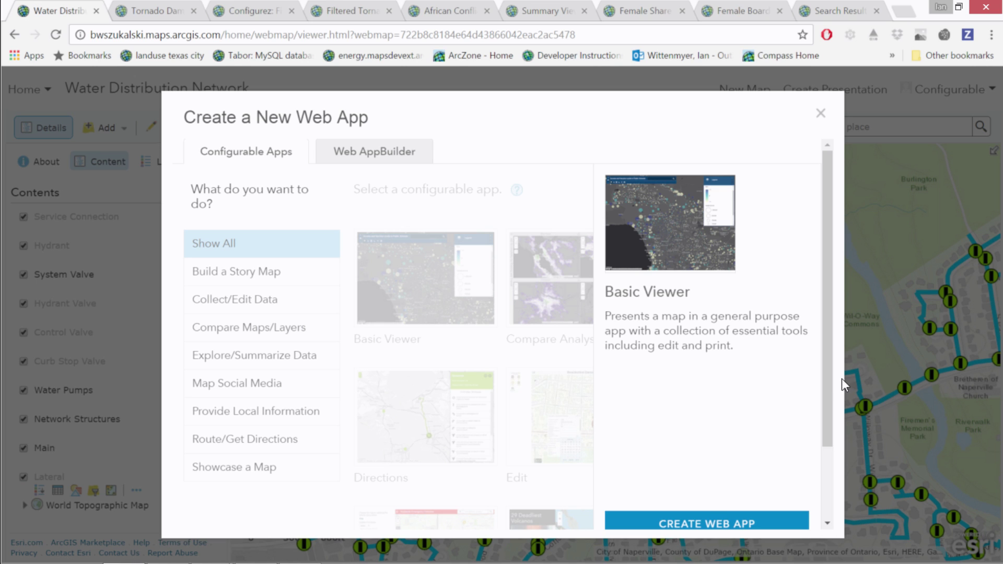
drag(829, 385, 823, 432)
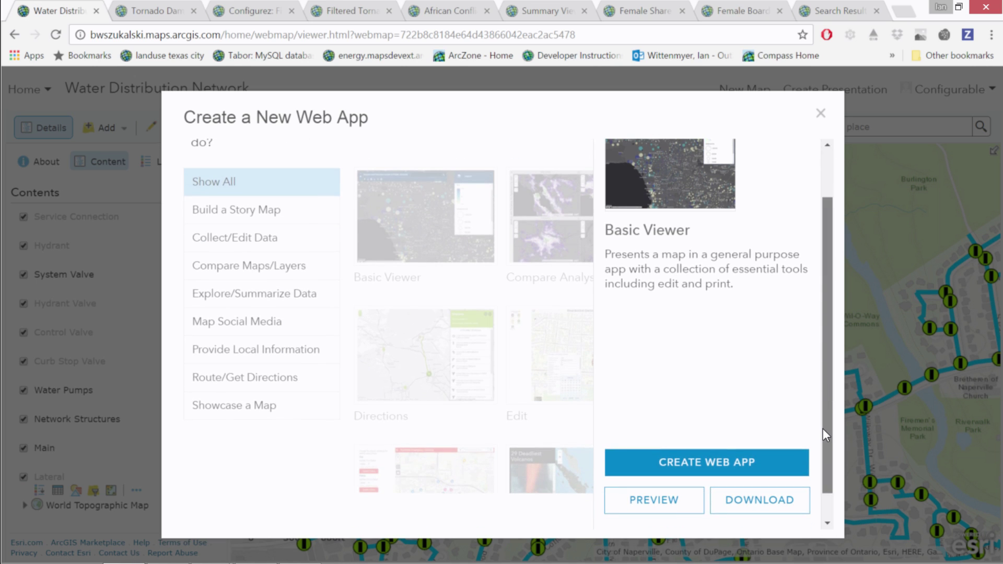
click(696, 466)
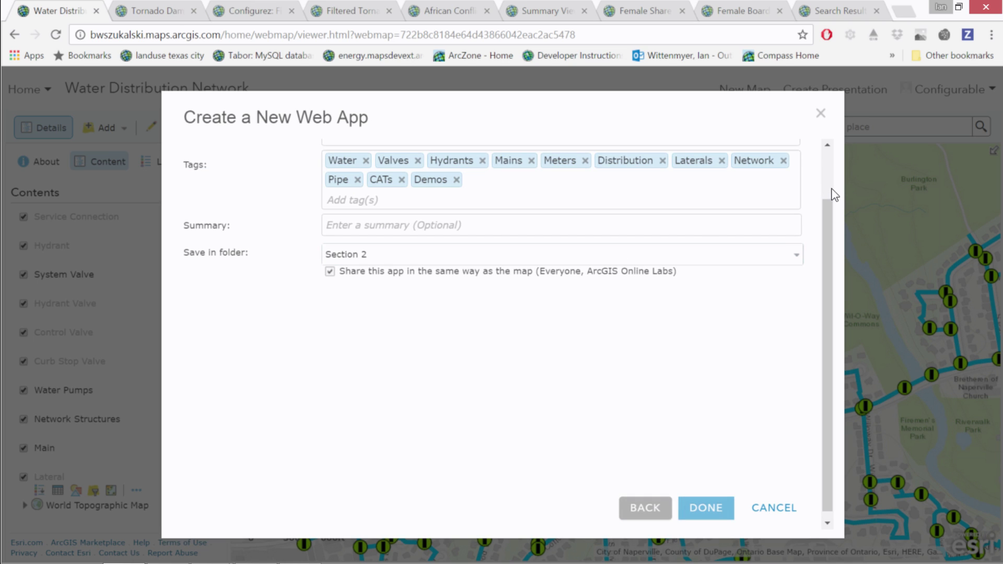
Title the web app "Water Distribution Network Viewer" and finish creating it.
scroll(835, 195, up, 2)
click(626, 205)
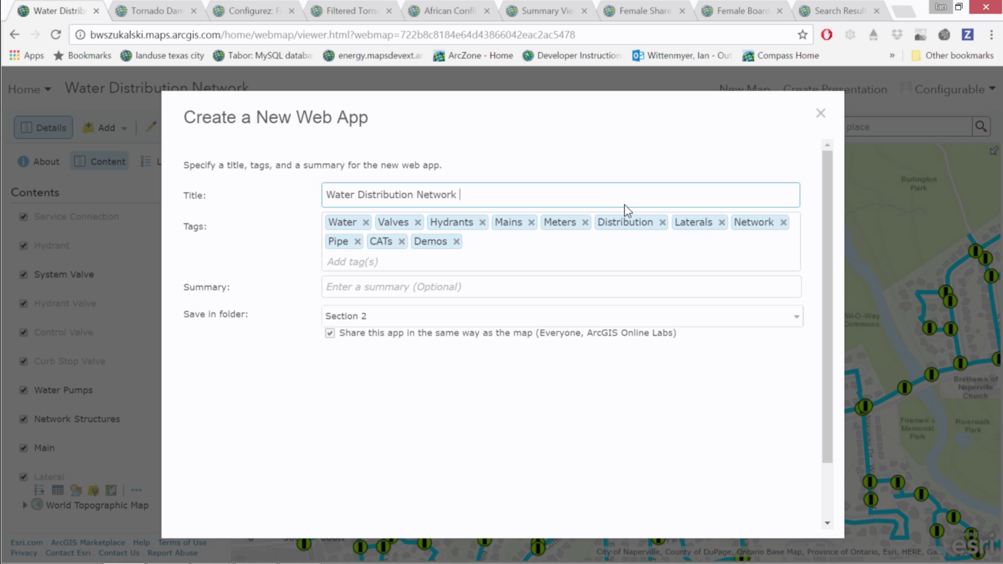
text(Viewer)
drag(820, 380, 820, 425)
click(722, 500)
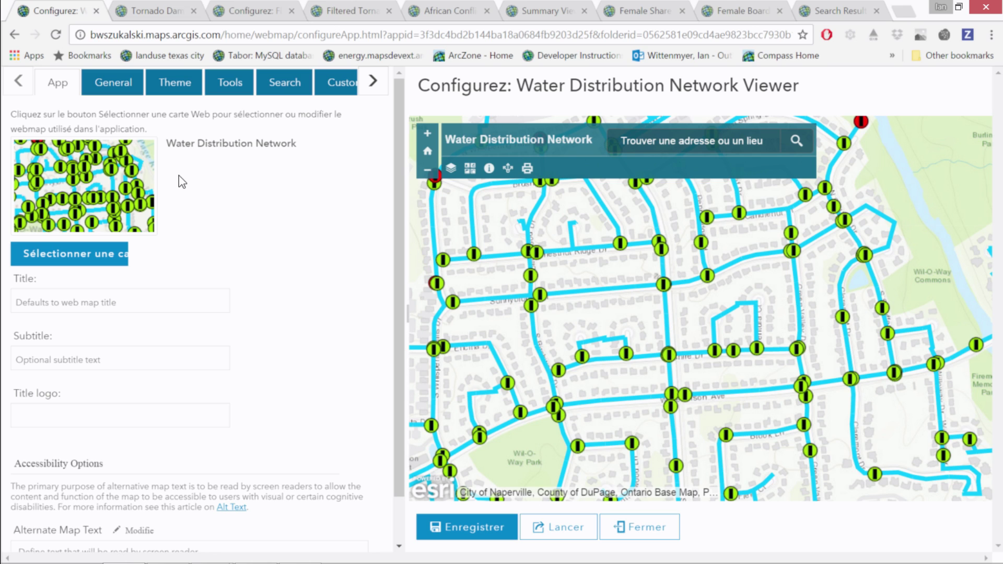
Disable the app's Basemap Gallery, Bookmarks, Map Details, Share Tools and layer list.
click(216, 88)
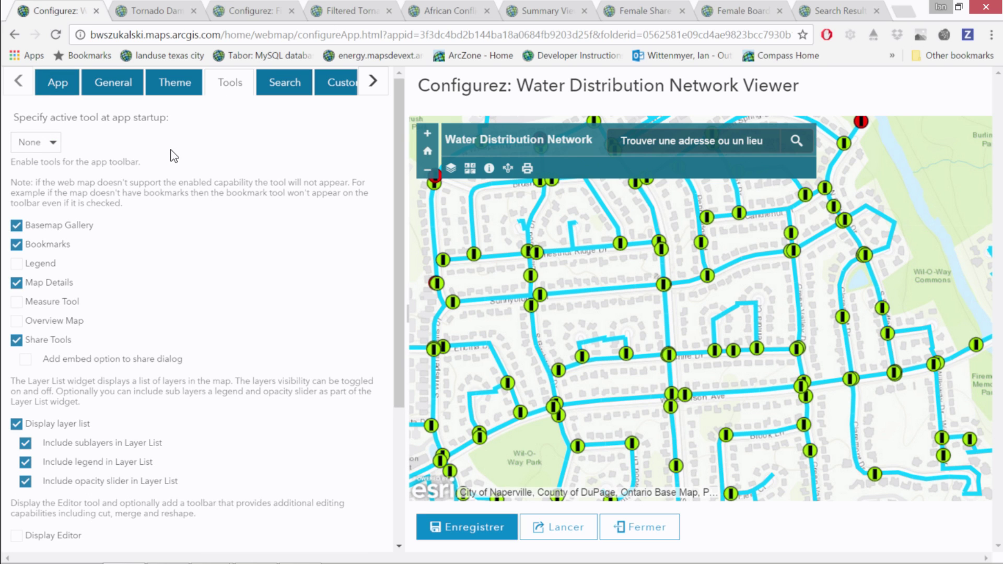
click(18, 226)
click(18, 245)
click(18, 284)
click(18, 341)
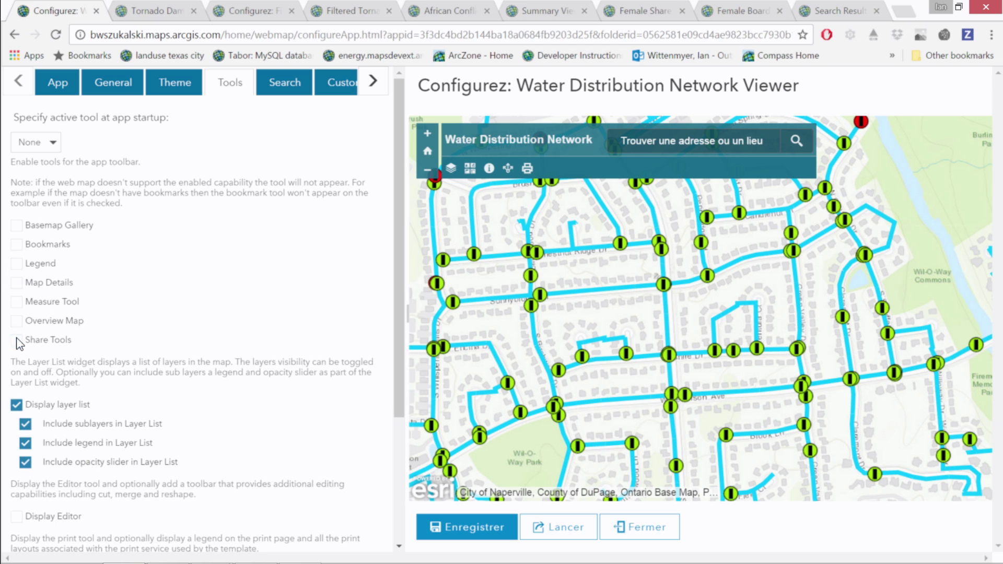
click(24, 406)
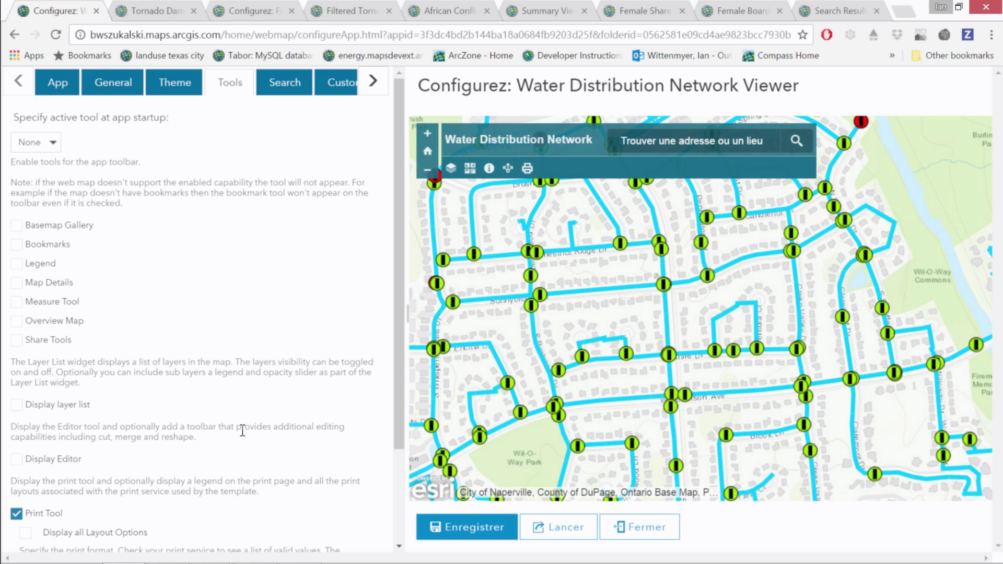
Enable the Legend tool and make it the active tool at app startup.
click(20, 265)
mouse_move(397, 347)
mouse_down()
mouse_move(388, 464)
mouse_move(390, 339)
mouse_up()
click(55, 143)
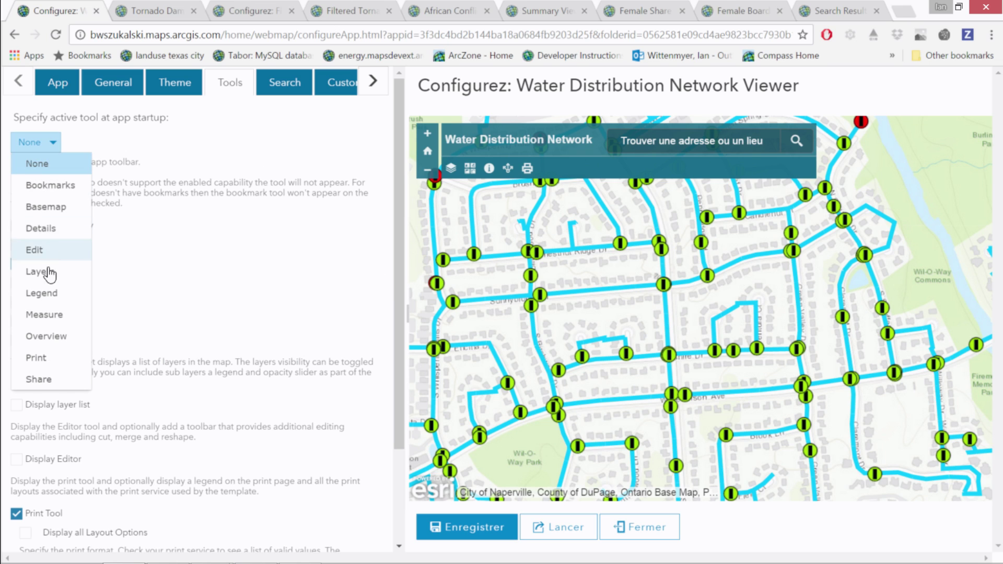
click(44, 291)
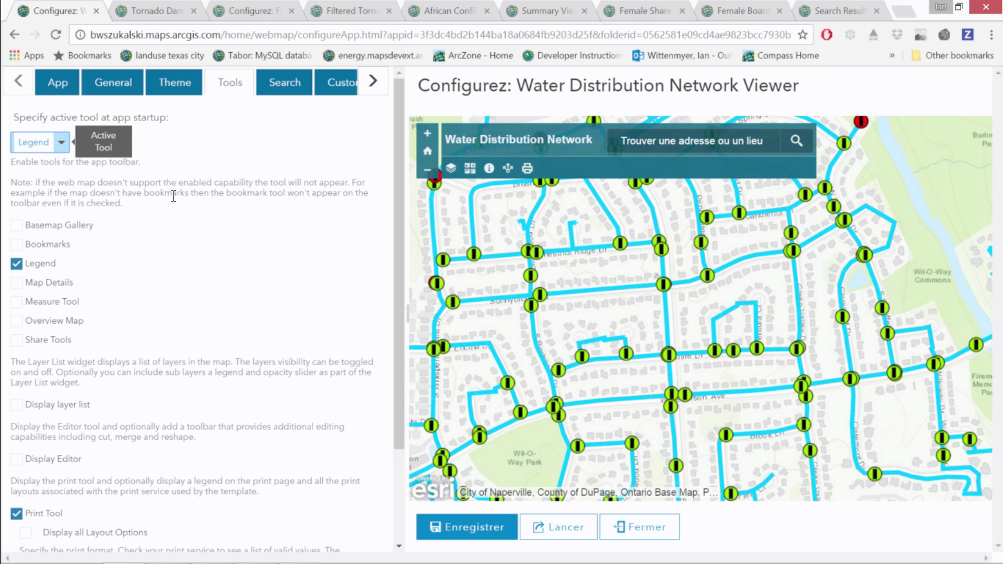
Disable the Esri World Geocoder search source and enable System Valve as a search source instead.
click(301, 89)
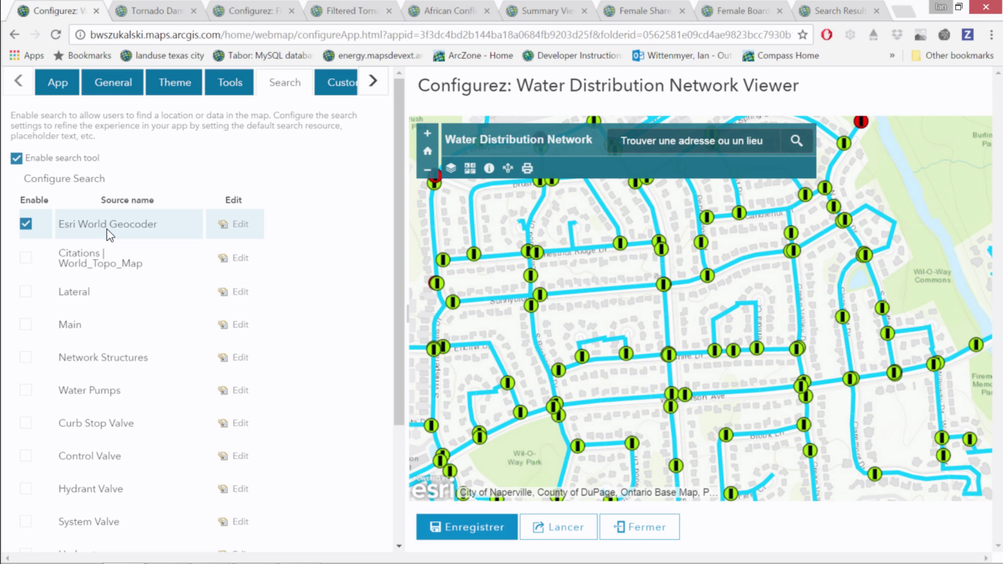
click(25, 225)
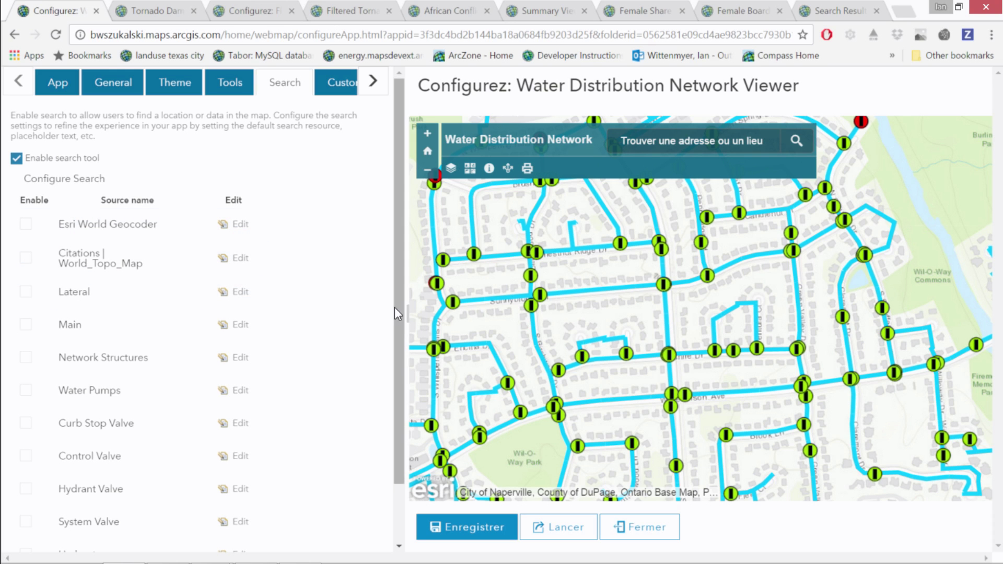
drag(395, 308, 385, 406)
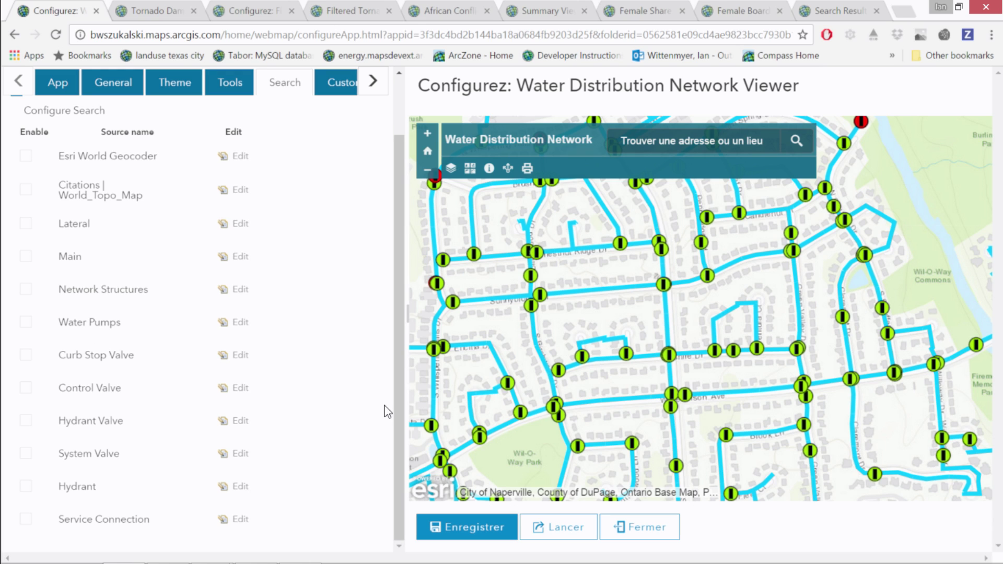
click(26, 456)
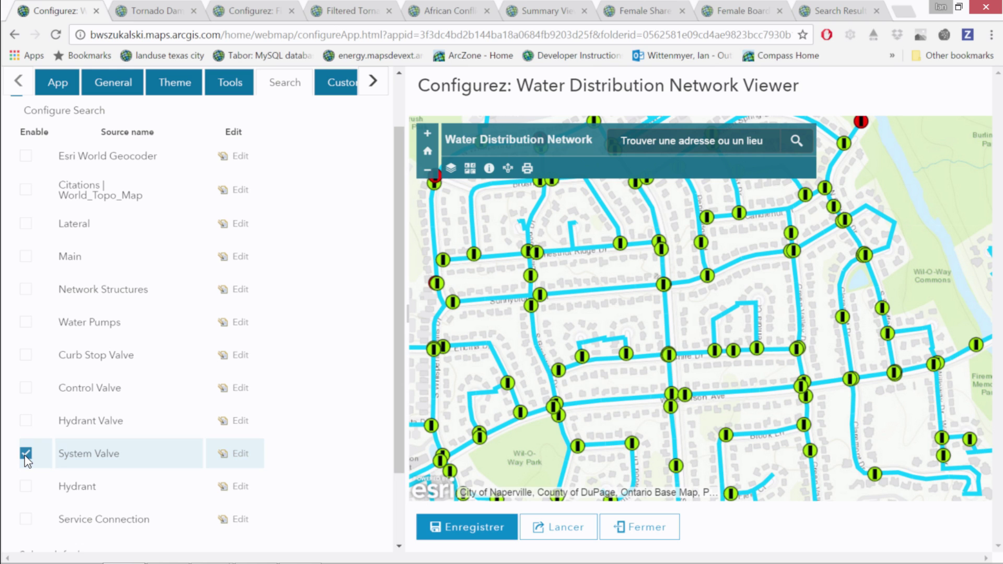
Give the System Valve search the placeholder "Seach by Facility ID" and enable suggestions with a maximum of 5.
click(240, 454)
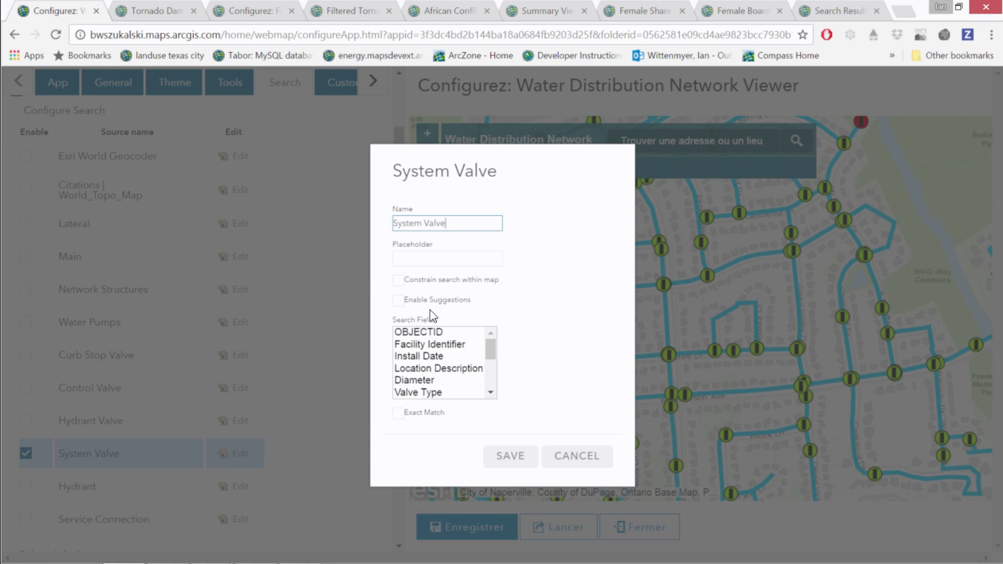
click(459, 266)
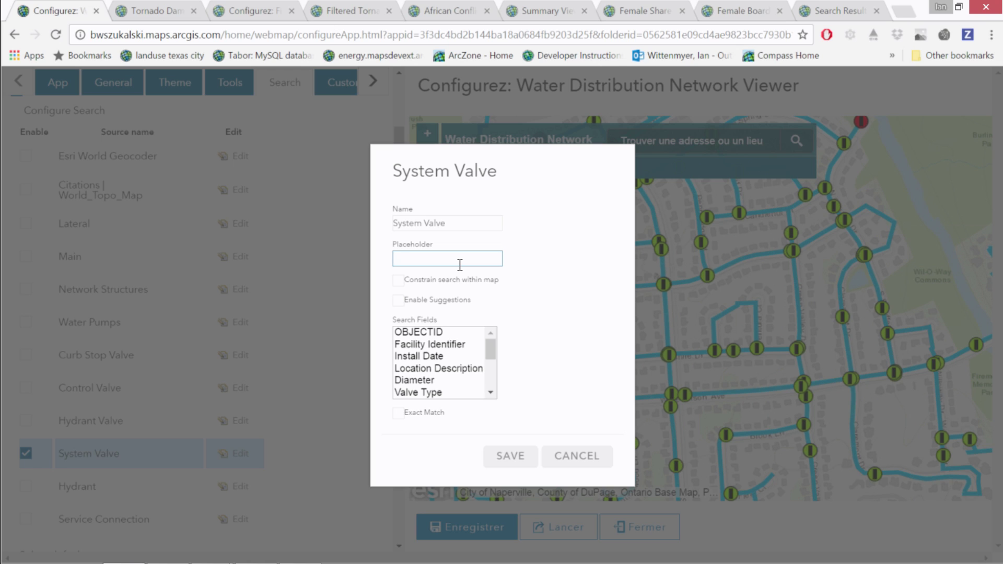
text(Seach by Facility ID)
click(399, 301)
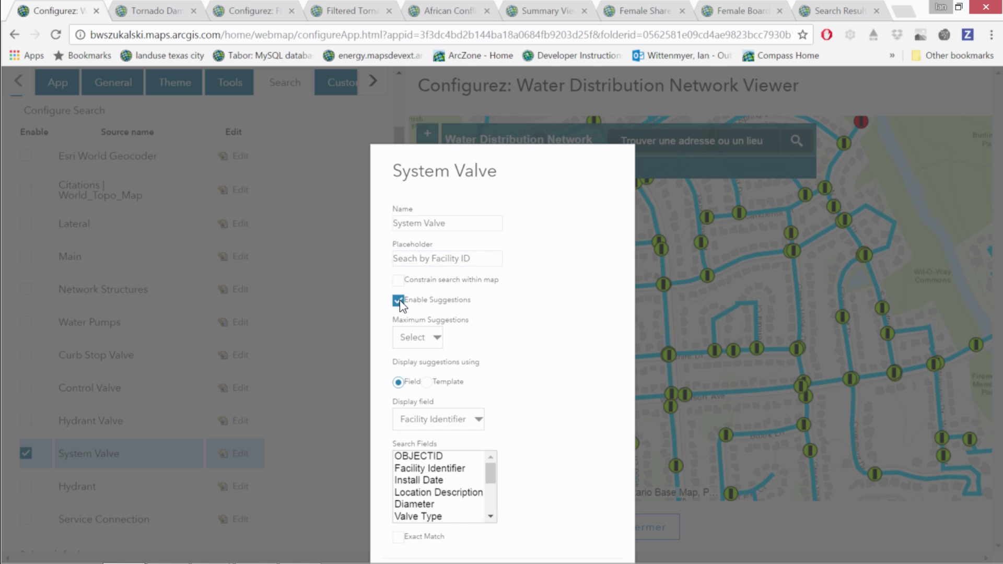
click(436, 344)
click(423, 195)
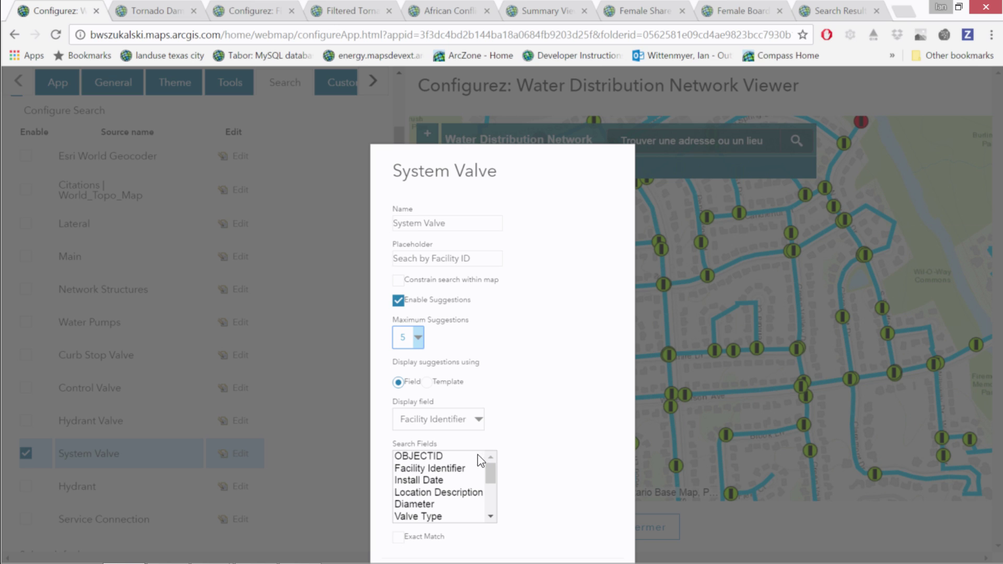
Set Facility Identifier as the System Valve search field and save the search source settings.
click(451, 473)
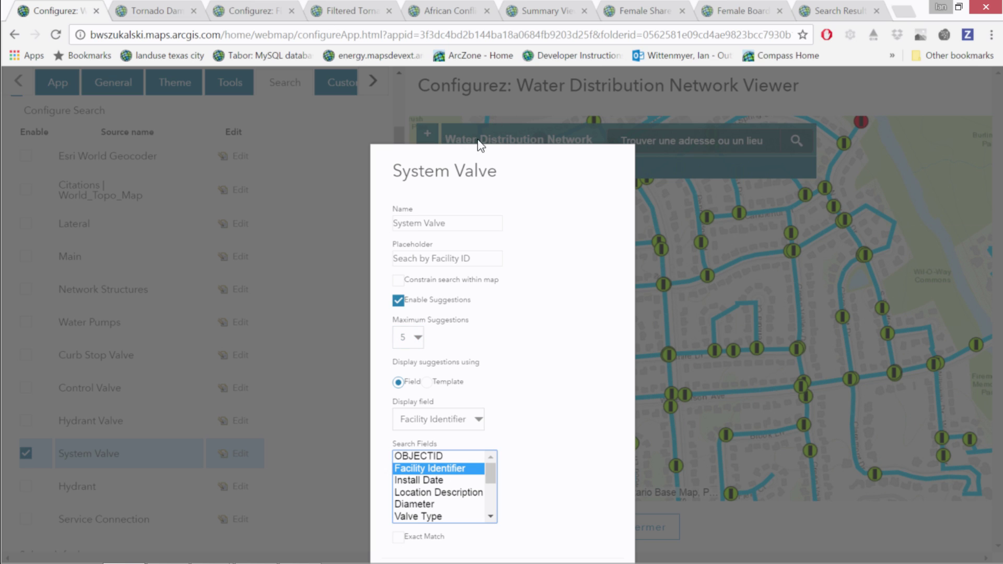
drag(486, 152, 499, 89)
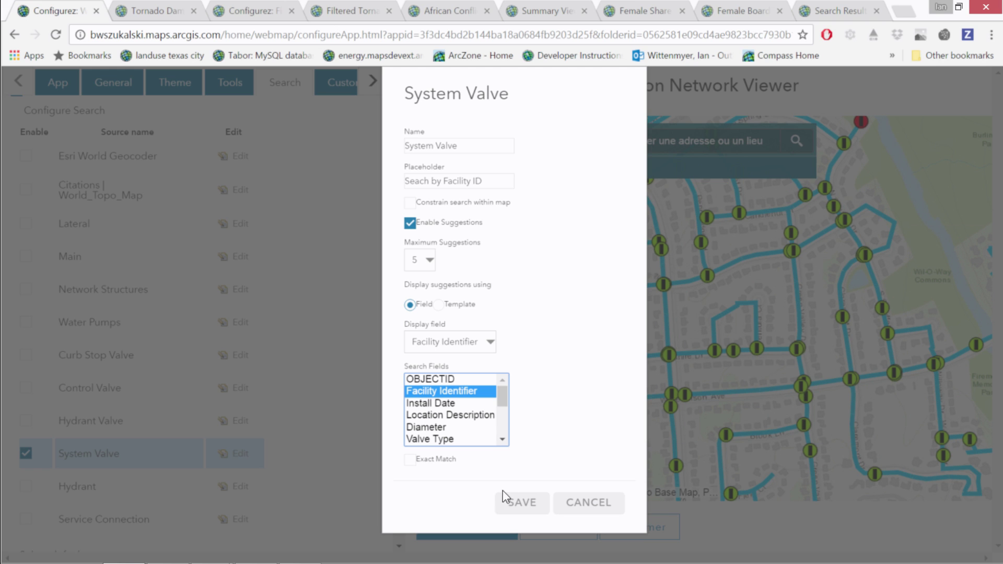
click(514, 504)
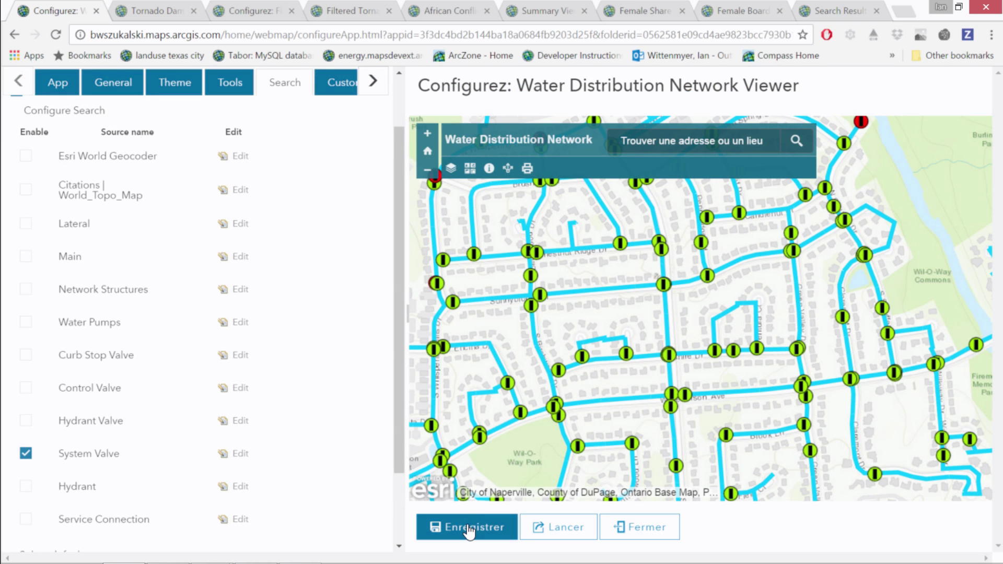
Save and launch the configured app, checking its print and legend tools.
click(469, 529)
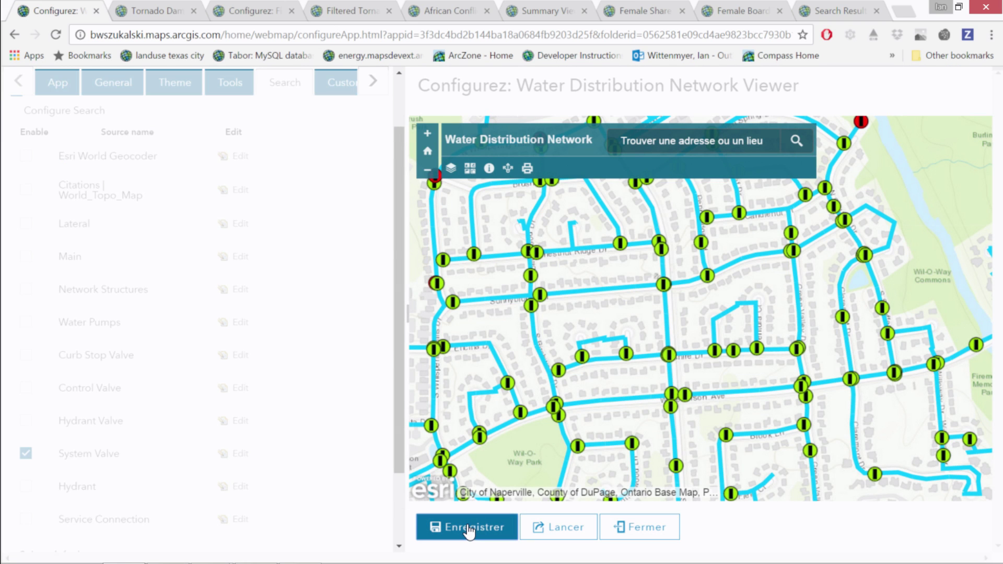
click(553, 529)
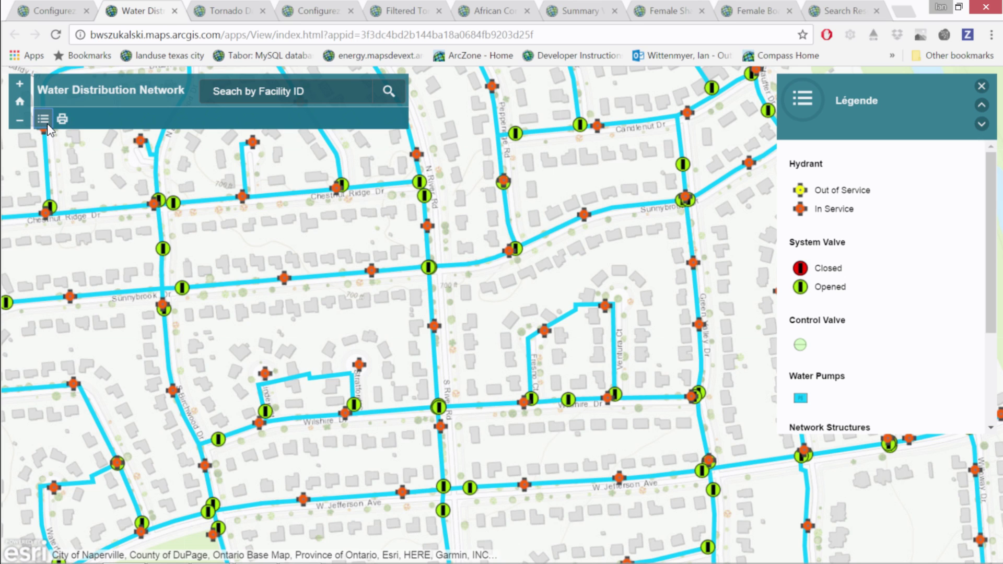
click(61, 119)
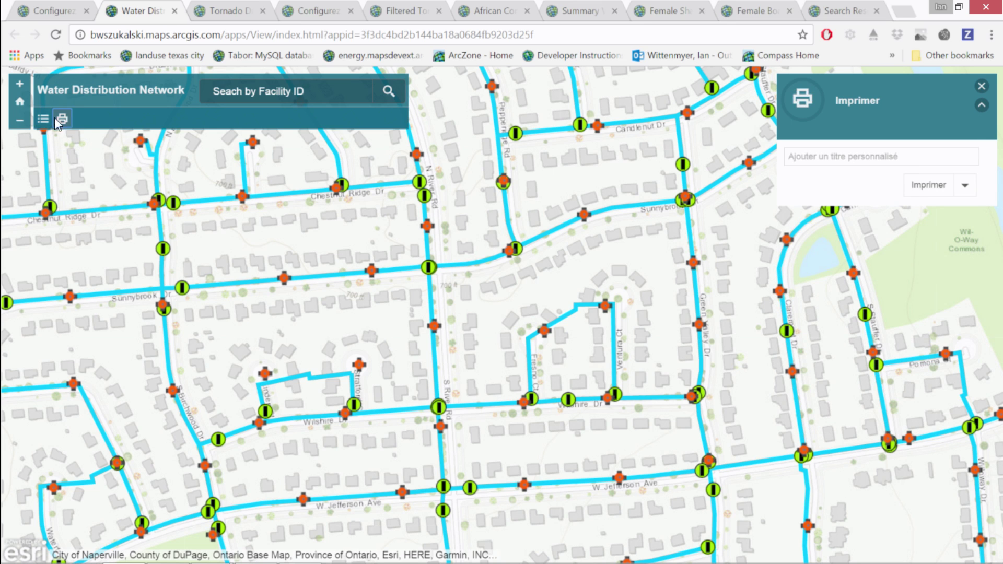
click(43, 120)
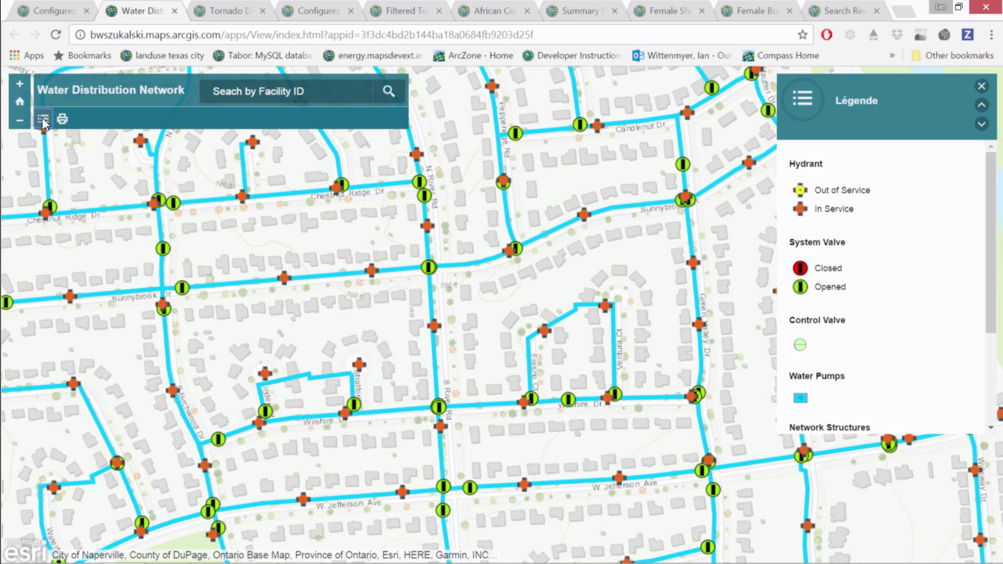
Search the launched app for "2" and go to the suggested valve WSVAL-1729.
click(268, 90)
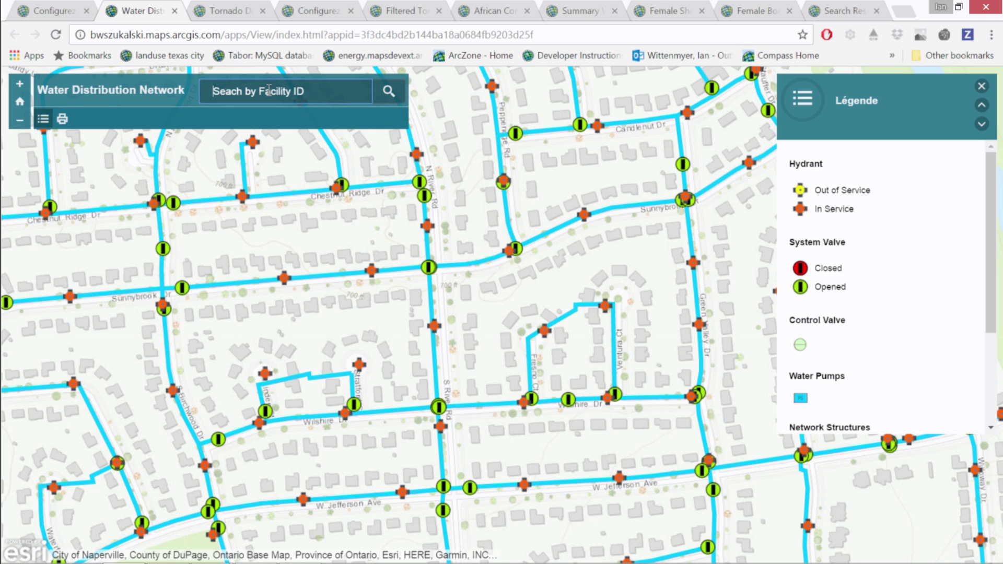
text(2)
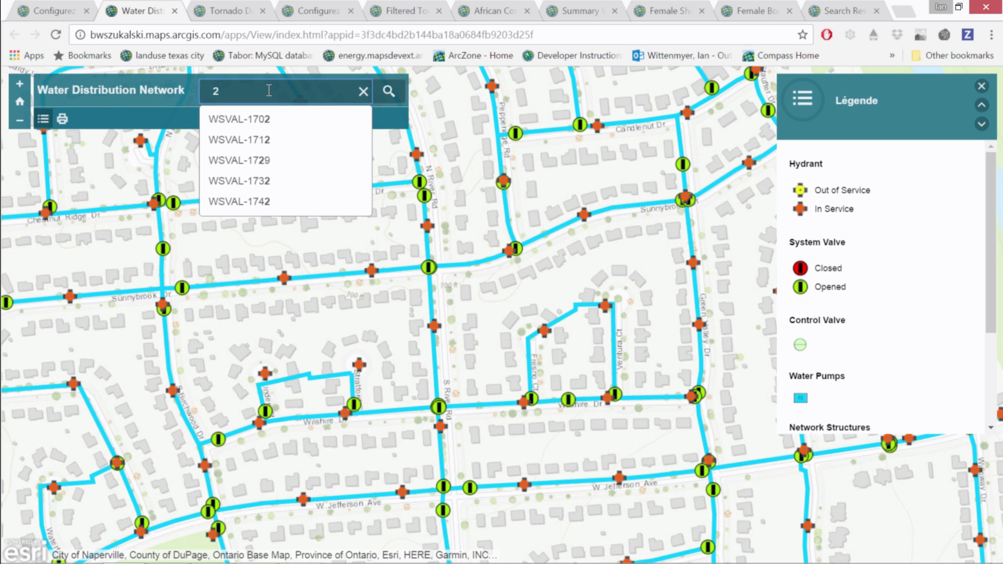
key(Down)
key(Down)
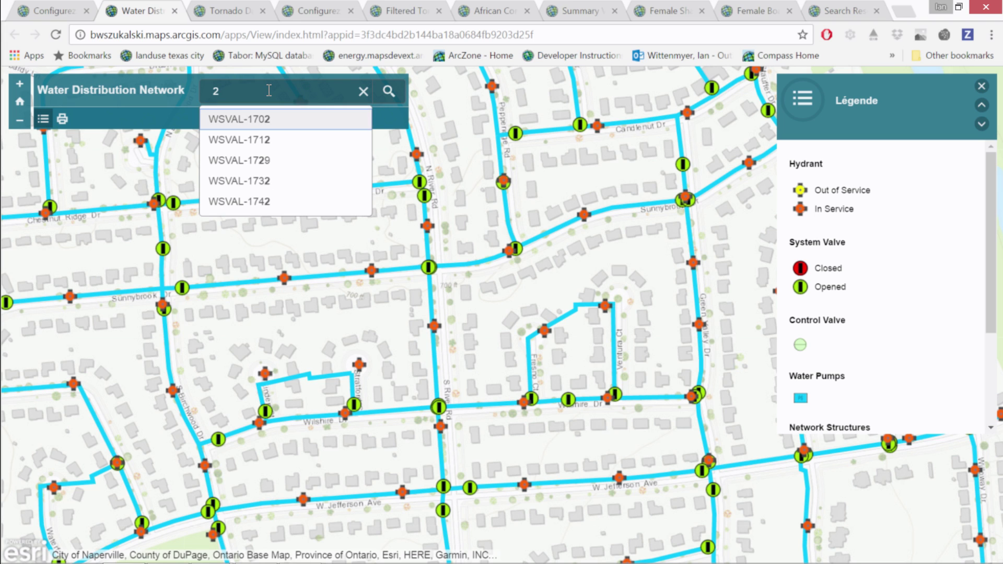
key(Down)
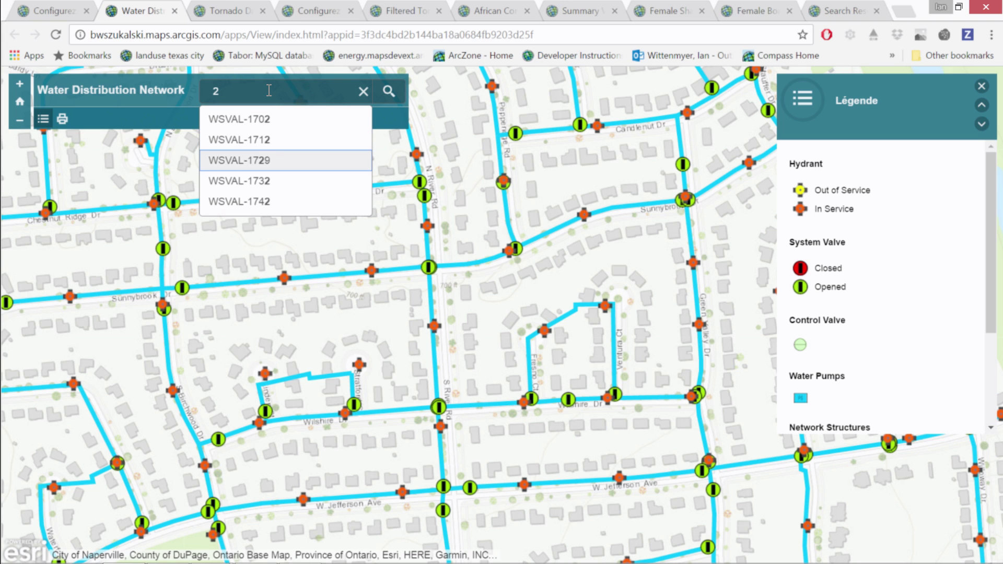
key(Return)
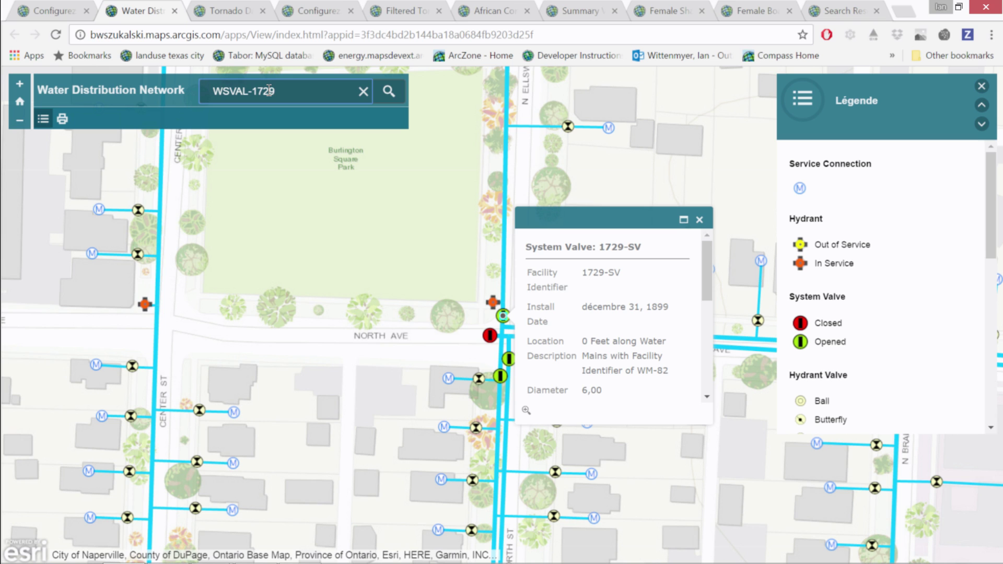
Set the Water Distribution Network app's color theme to light blue #73DFFF, save the configuration and reload the launched app.
click(58, 10)
click(187, 86)
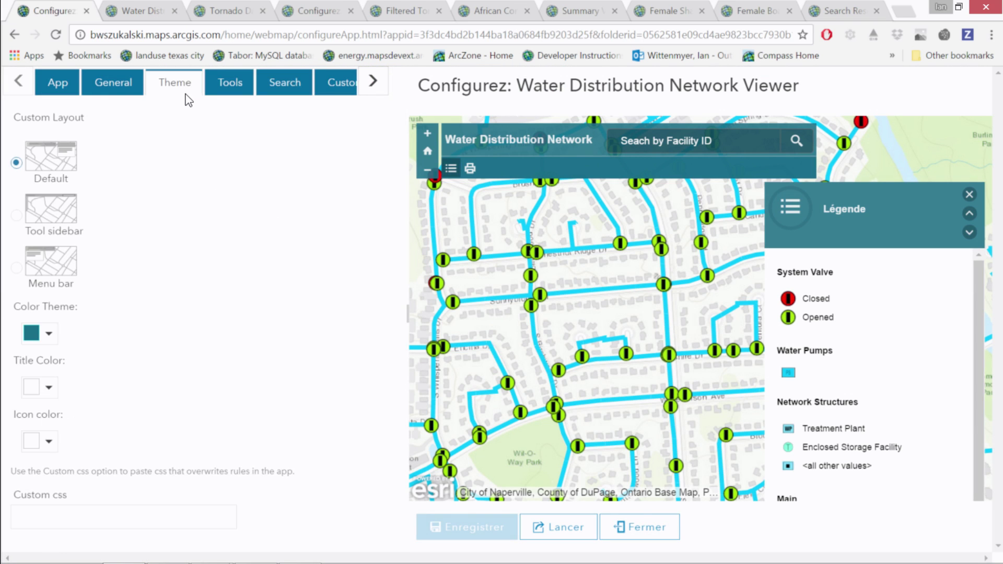
click(50, 333)
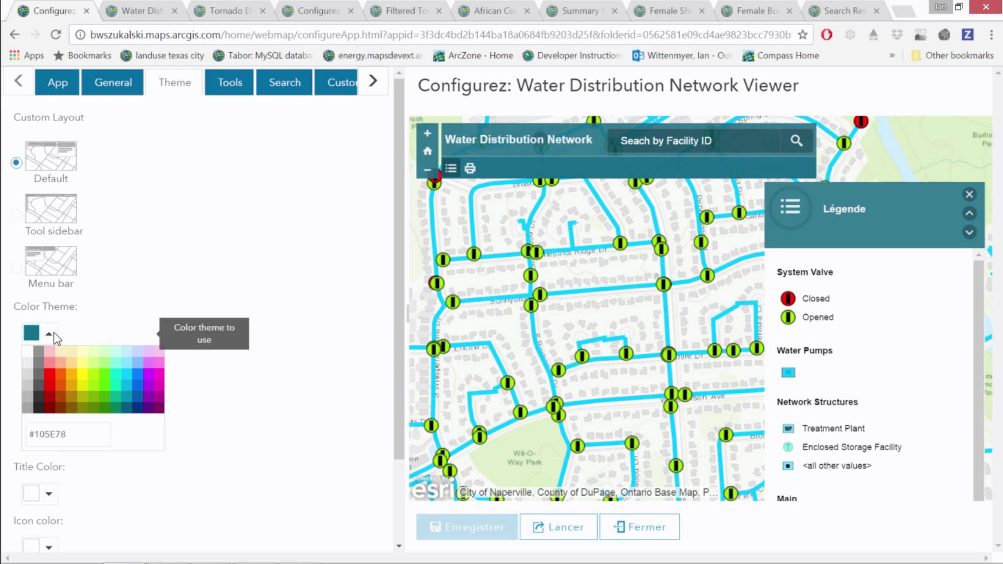
click(125, 369)
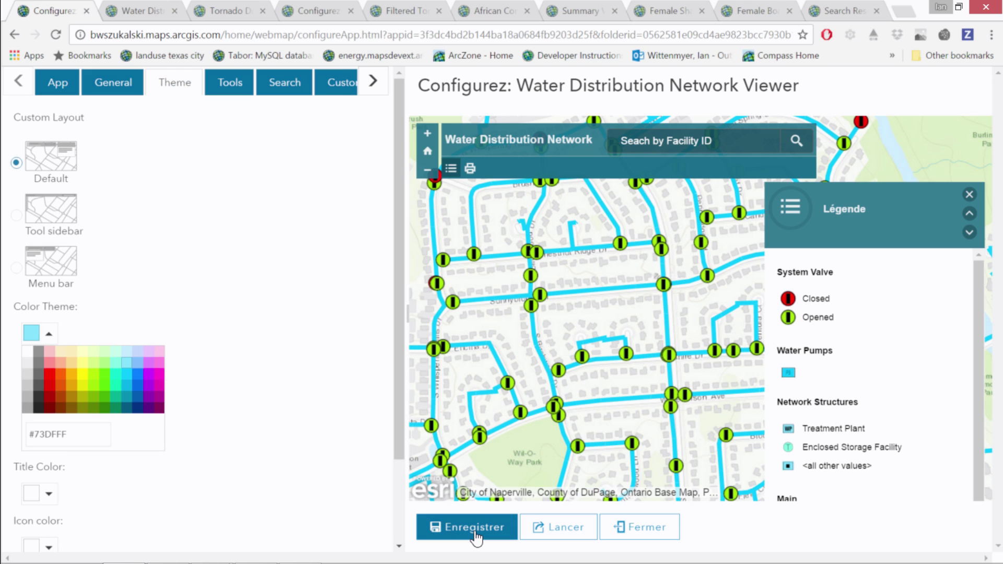
click(502, 540)
click(147, 8)
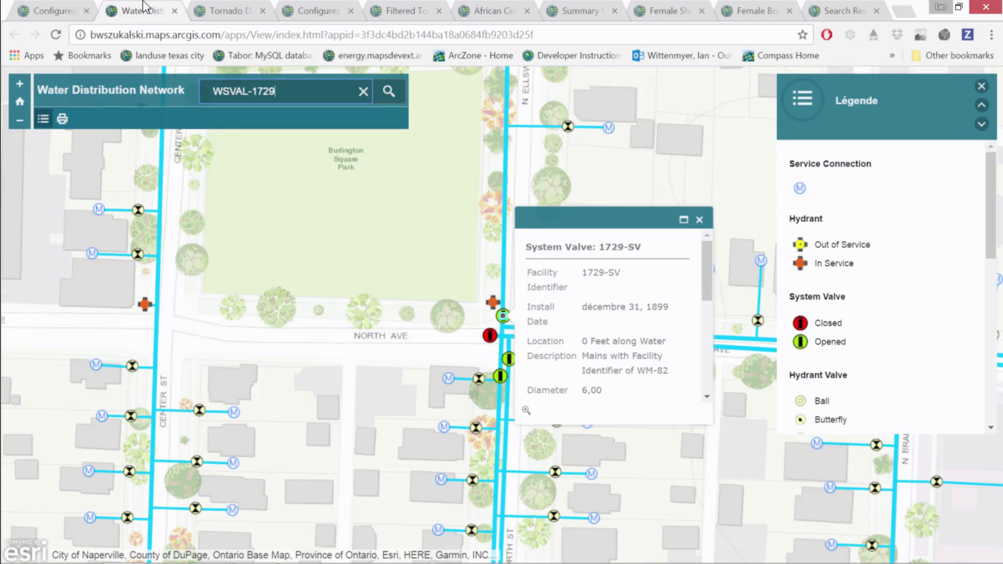
click(56, 35)
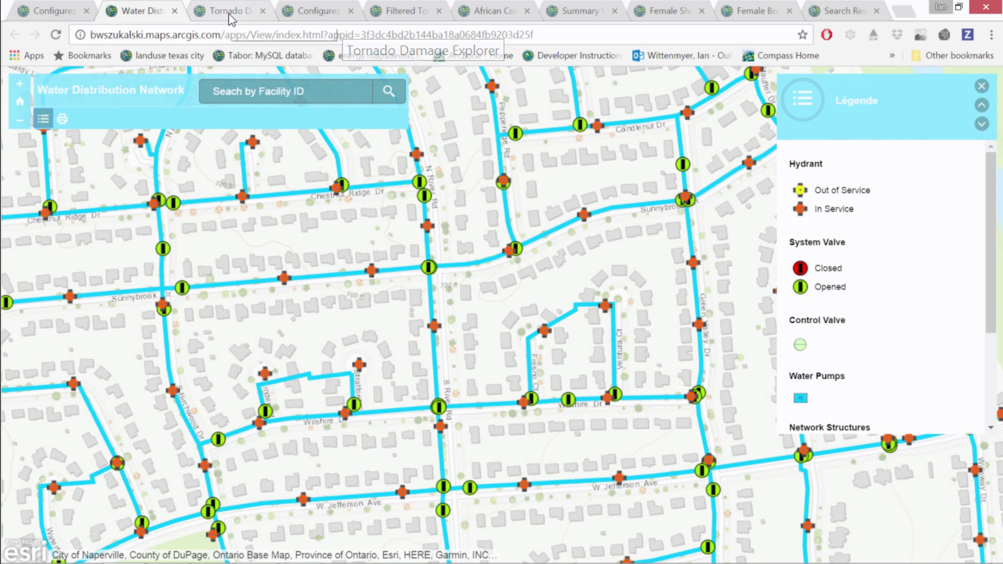
In the Tornado Damage Explorer app, filter the map to a Number of Injuries of 300.
click(230, 19)
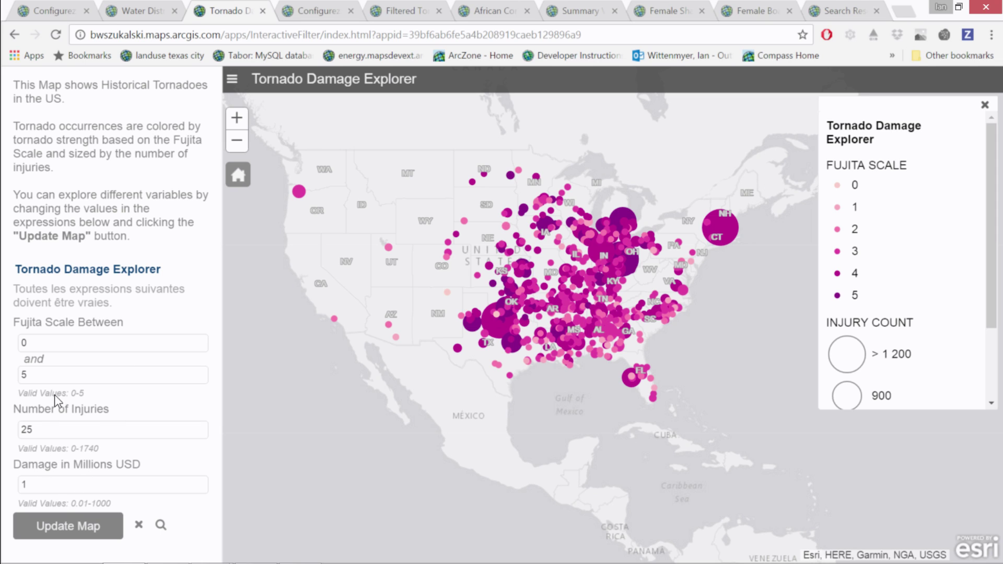
drag(45, 429, 3, 429)
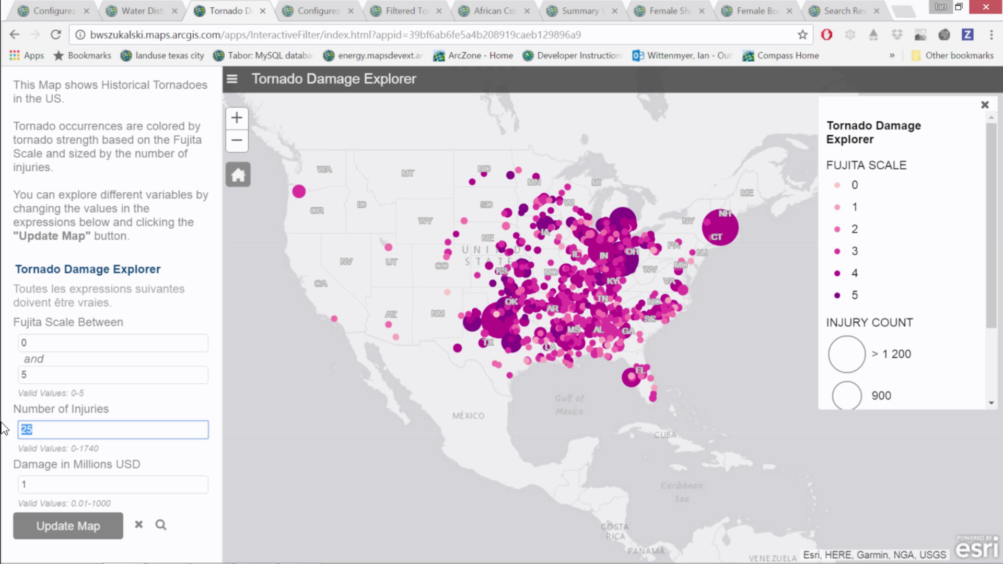
text(300)
click(73, 529)
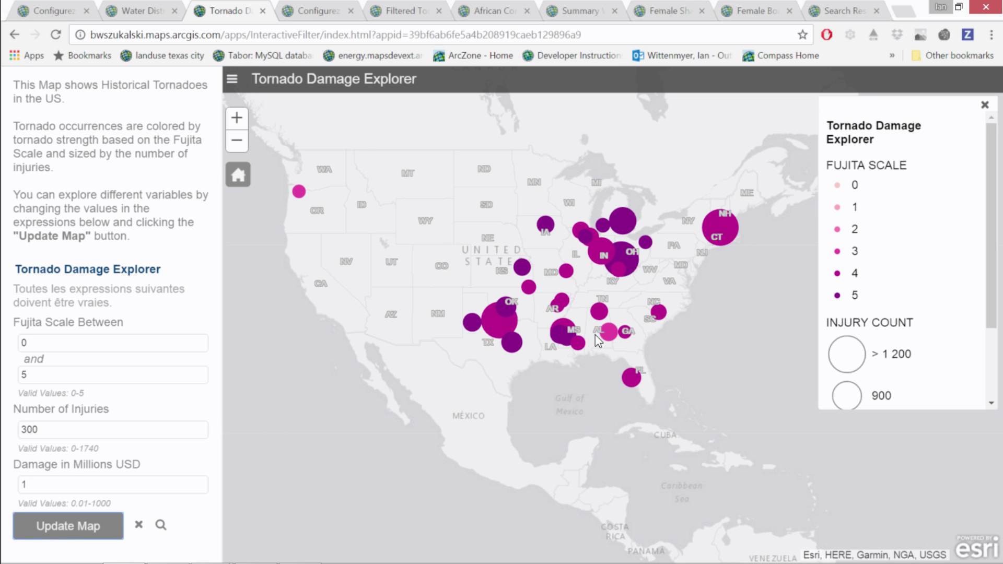
Set the upper Fujita Scale limit to 3 and update the tornado map.
click(43, 369)
key(BackSpace)
text(3)
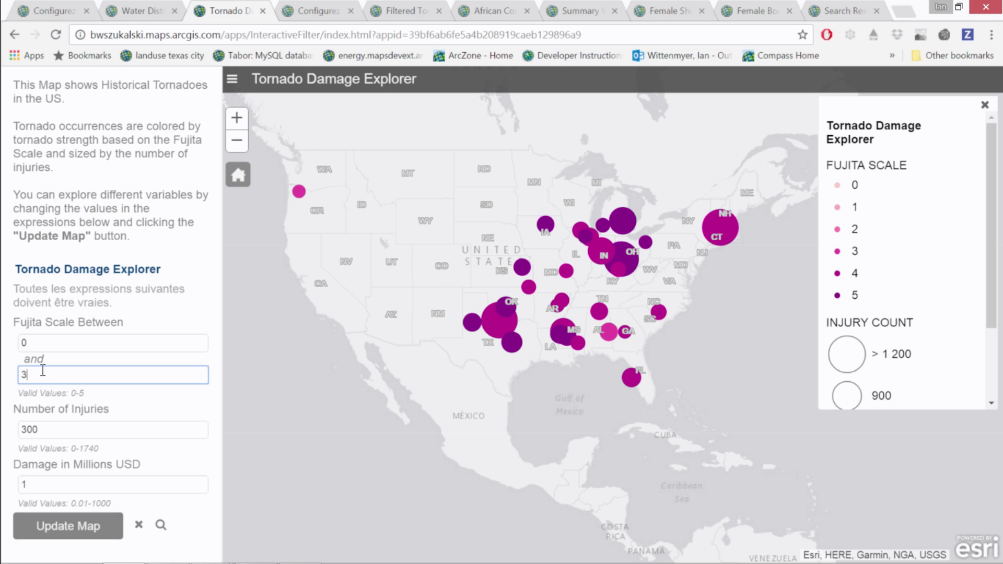
click(69, 526)
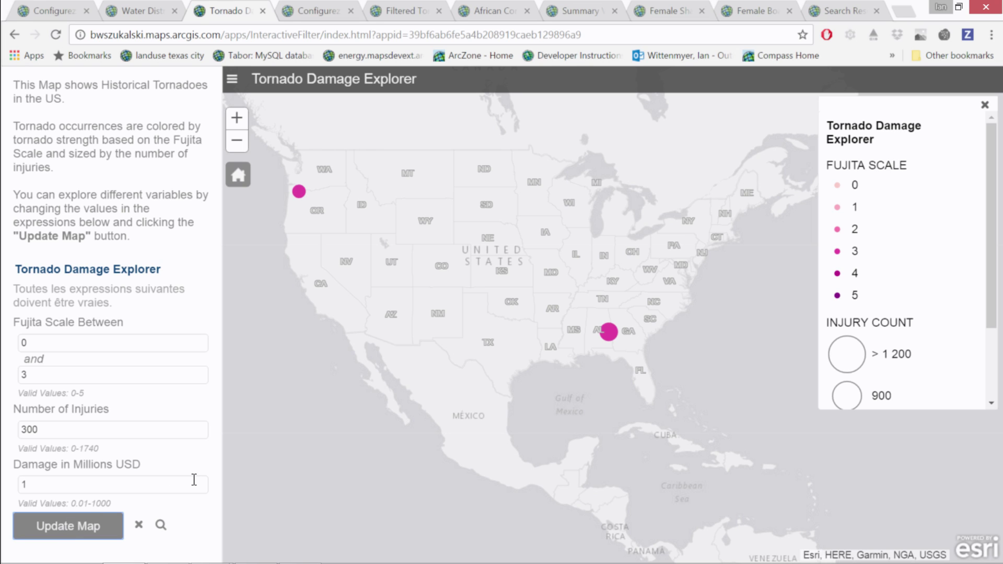
Examine the filter expressions, prompts and hints of the web map's Tornado Damage Explorer layer, comparing them with the app's filter fields.
click(325, 11)
click(388, 11)
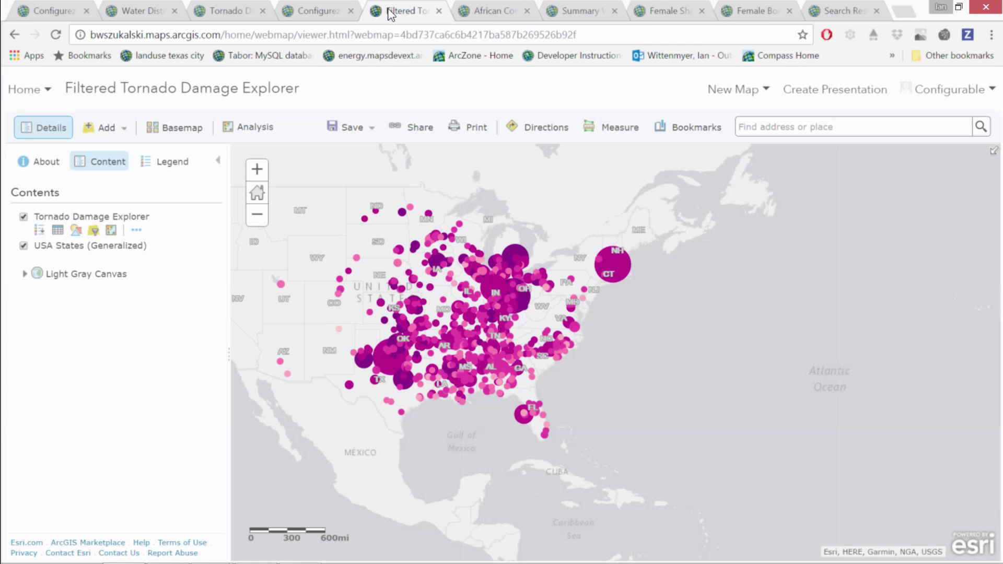
click(94, 232)
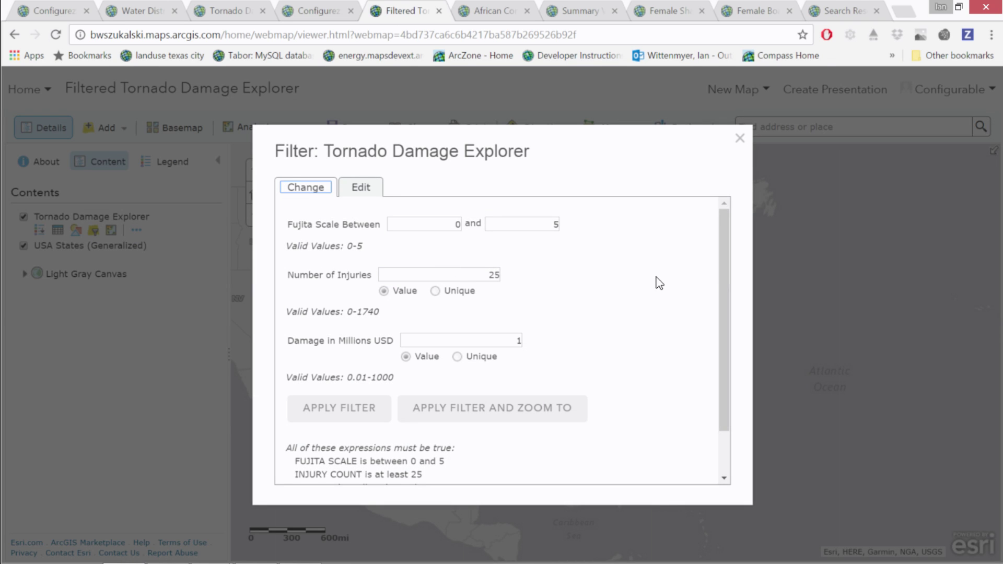
click(377, 193)
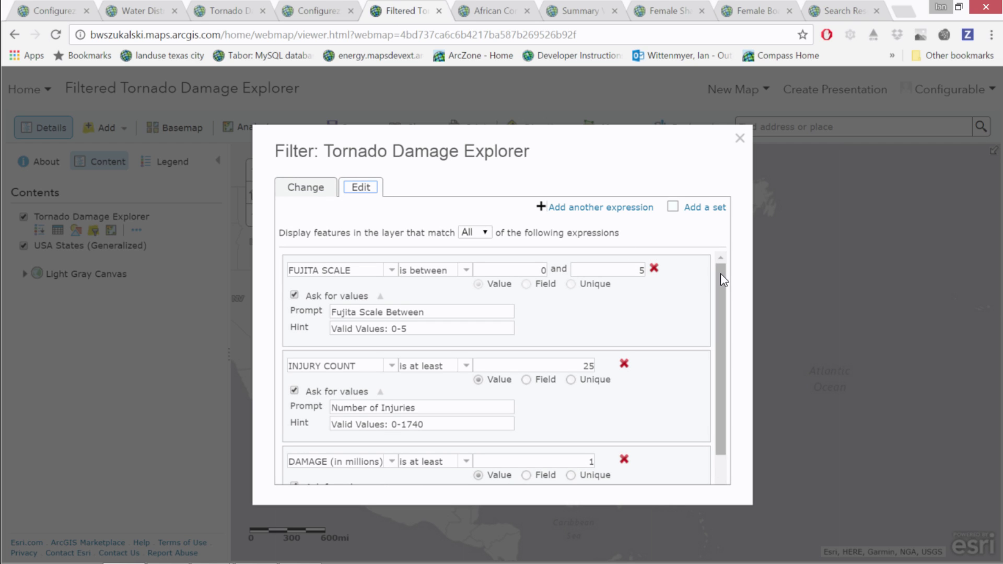
drag(720, 273, 719, 321)
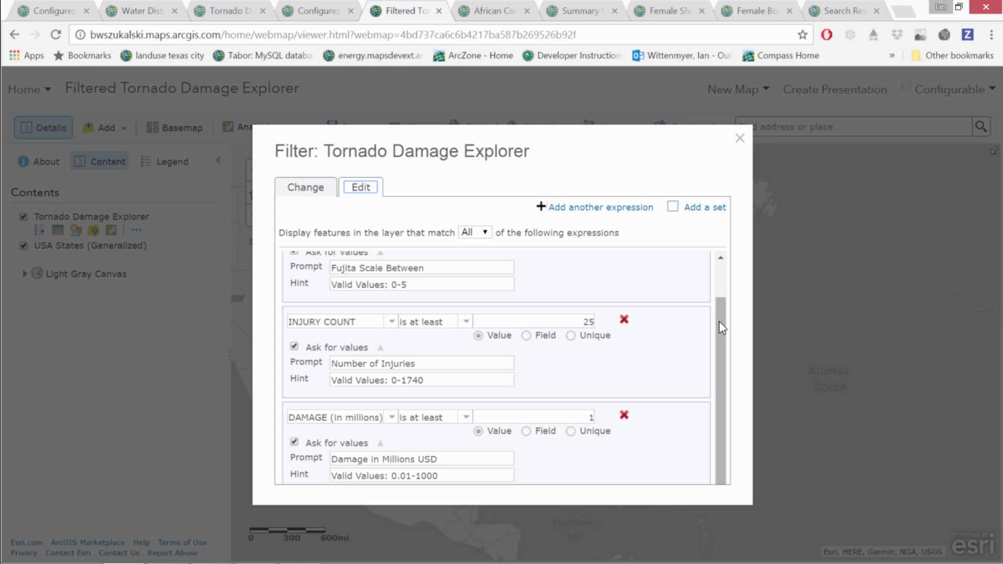
drag(719, 321, 720, 281)
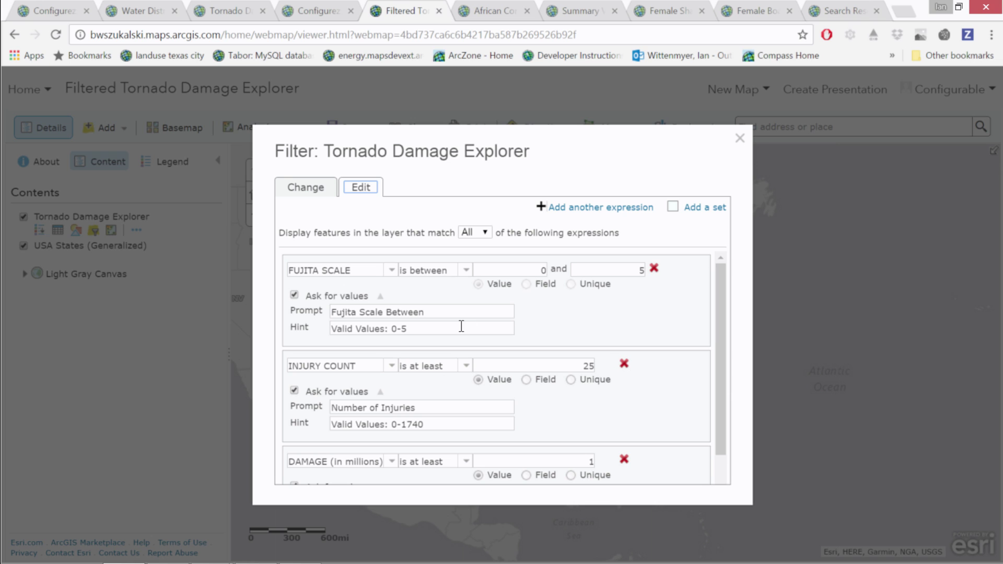
click(232, 12)
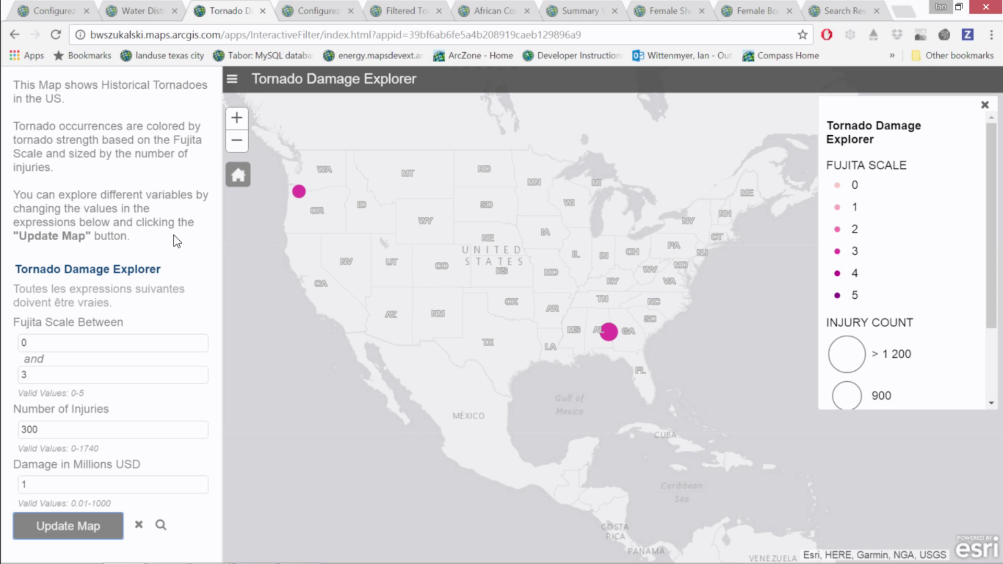
click(327, 15)
click(377, 15)
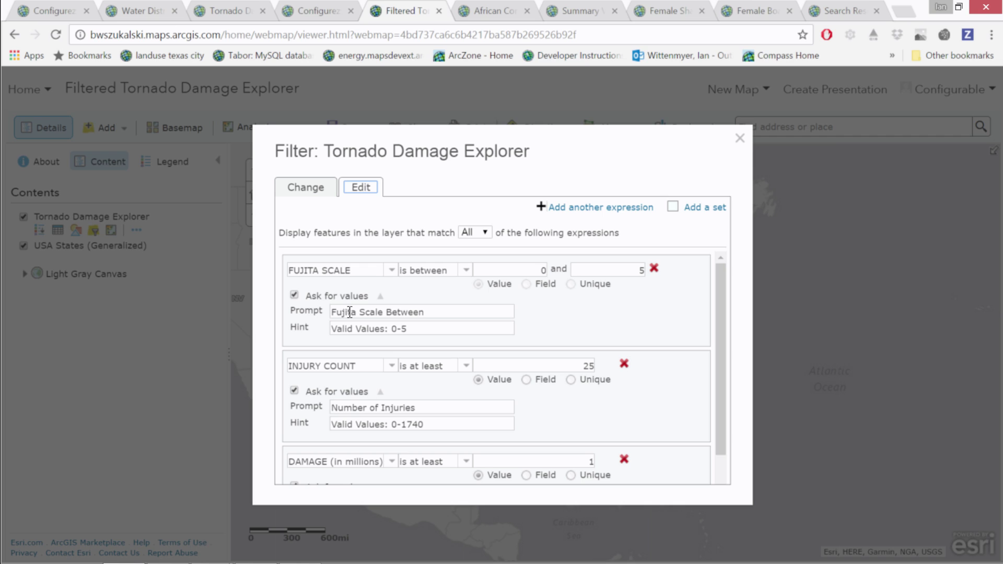
Try to change the FUJITA SCALE expression's prompt to "F-Scale Between" and close the filter dialog.
drag(356, 312, 335, 311)
text(F-)
key(Delete)
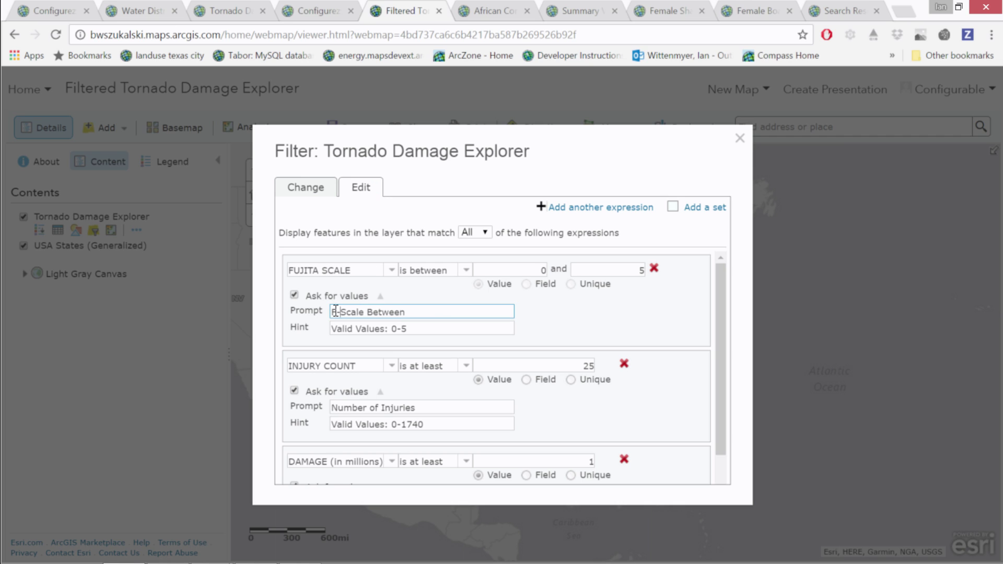
scroll(726, 476, down, 1)
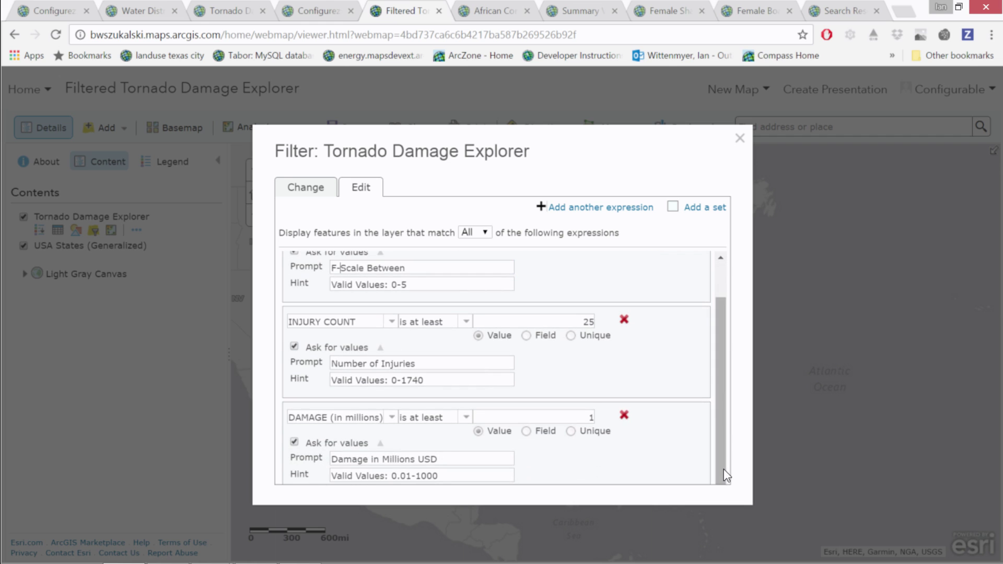
click(313, 191)
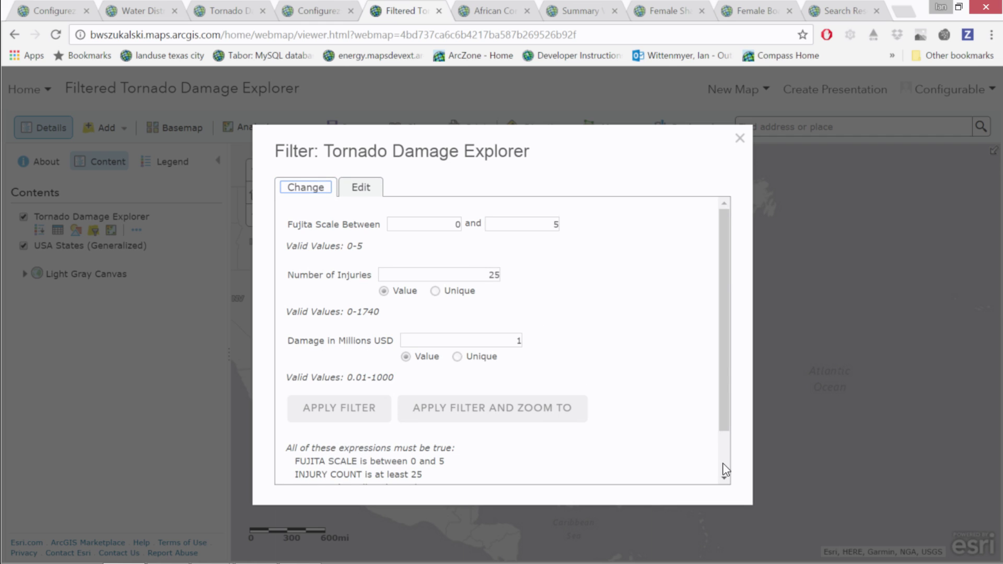
scroll(723, 469, down, 1)
click(434, 470)
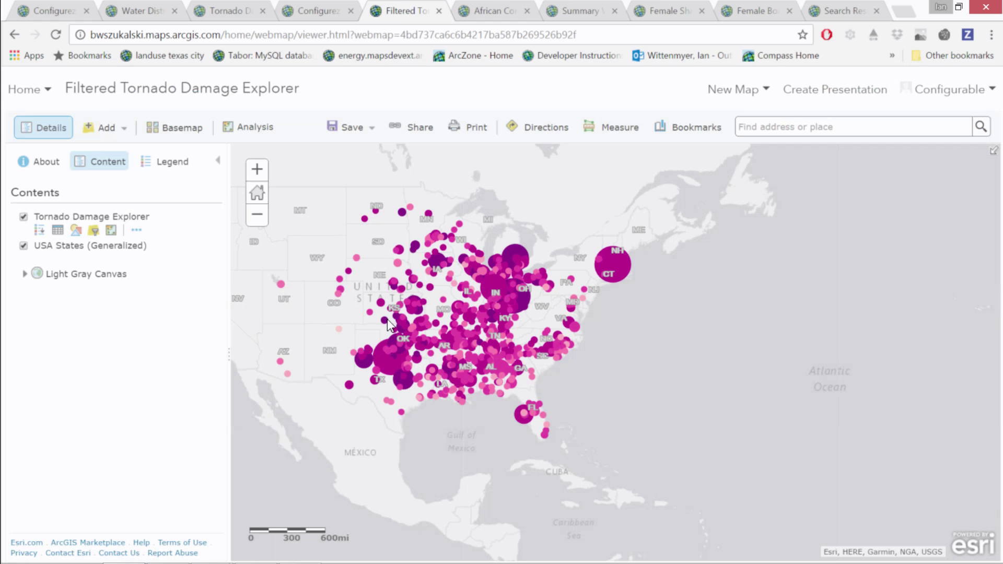
Save the Filtered Tornado Damage Explorer web map and reload the Tornado Damage Explorer app to check its filter prompts.
click(345, 128)
click(345, 152)
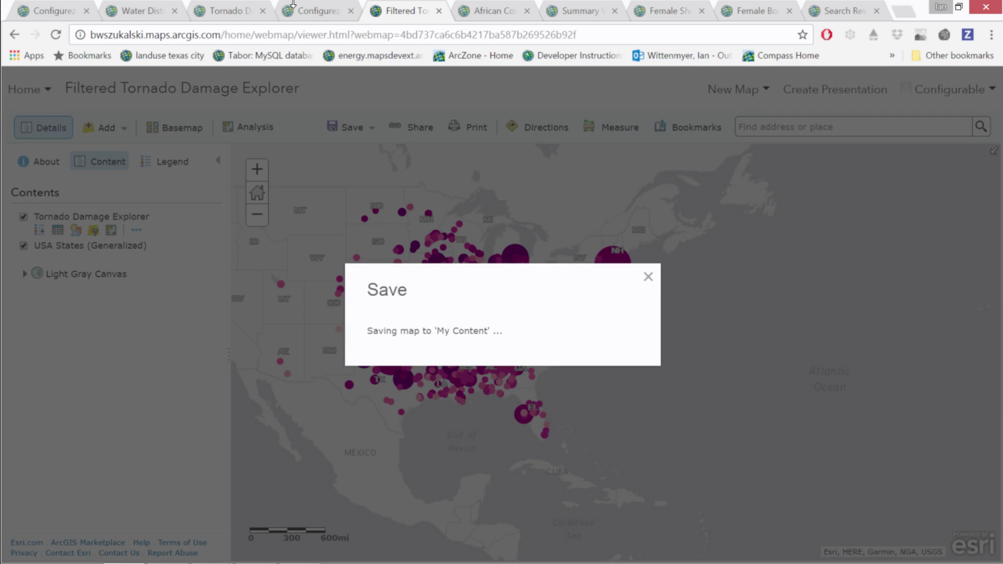
click(225, 10)
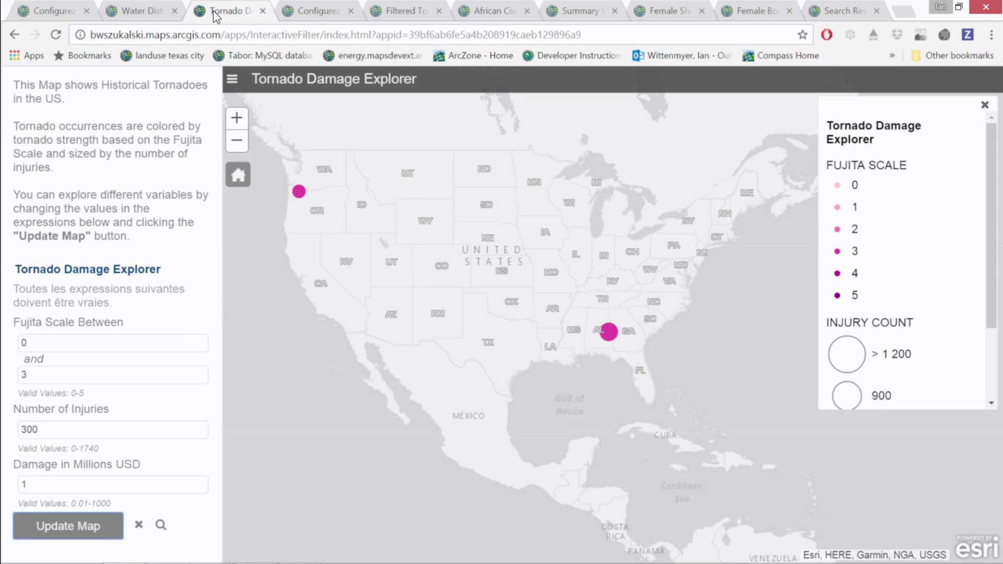
click(57, 35)
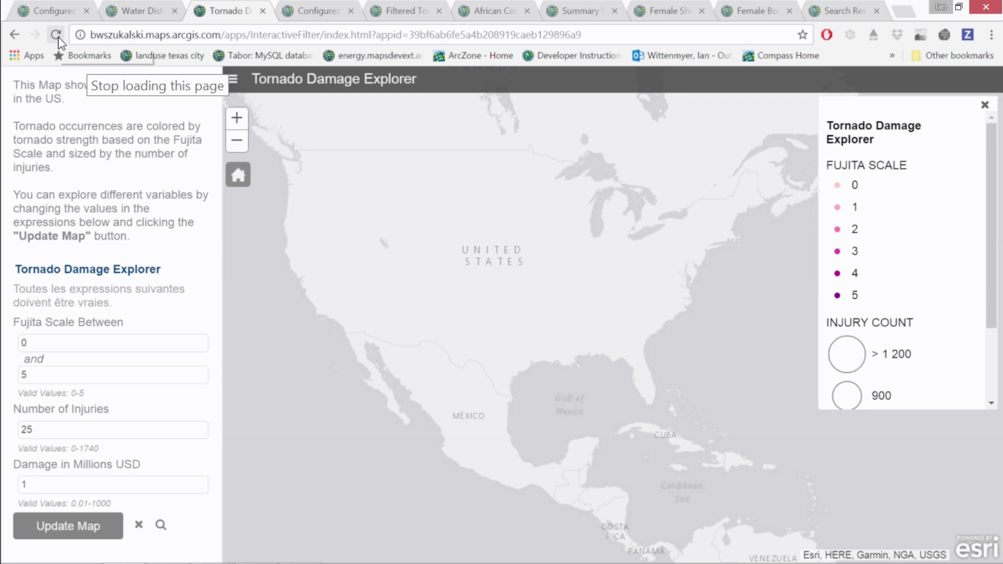
click(320, 10)
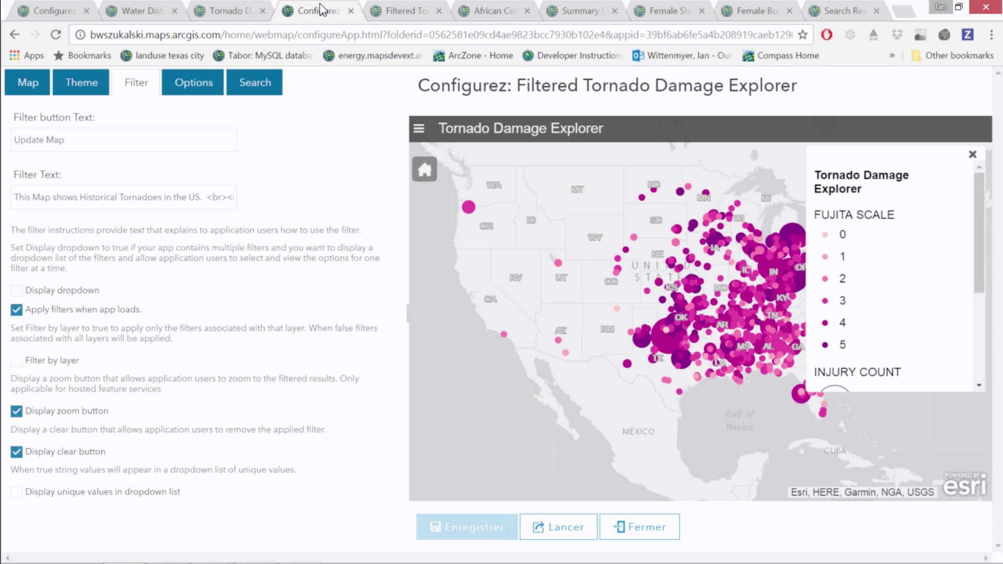
Reopen the Tornado Damage Explorer layer's filter in the web map and replace the FUJITA SCALE expression's prompt with "F-Scale Between".
click(394, 9)
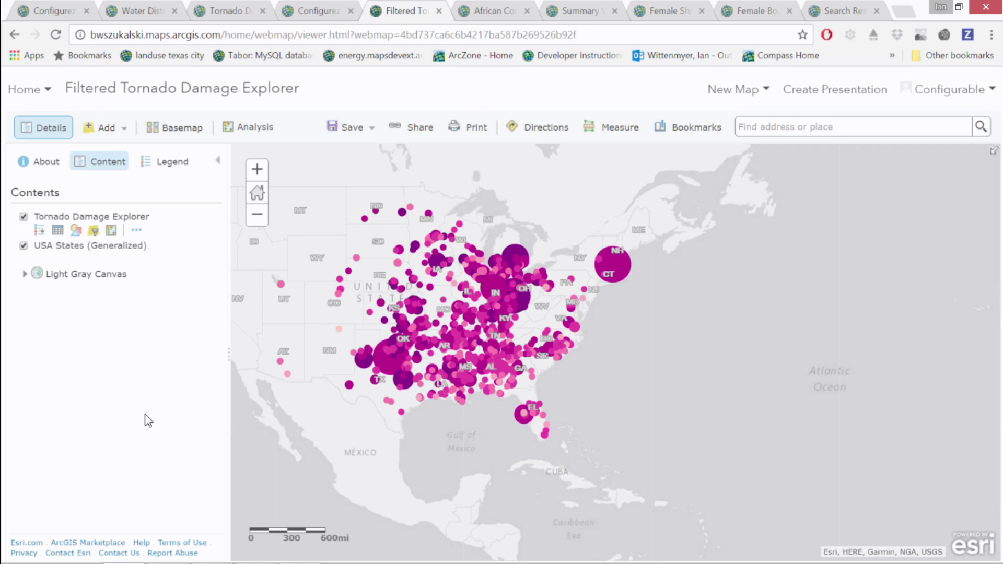
click(93, 231)
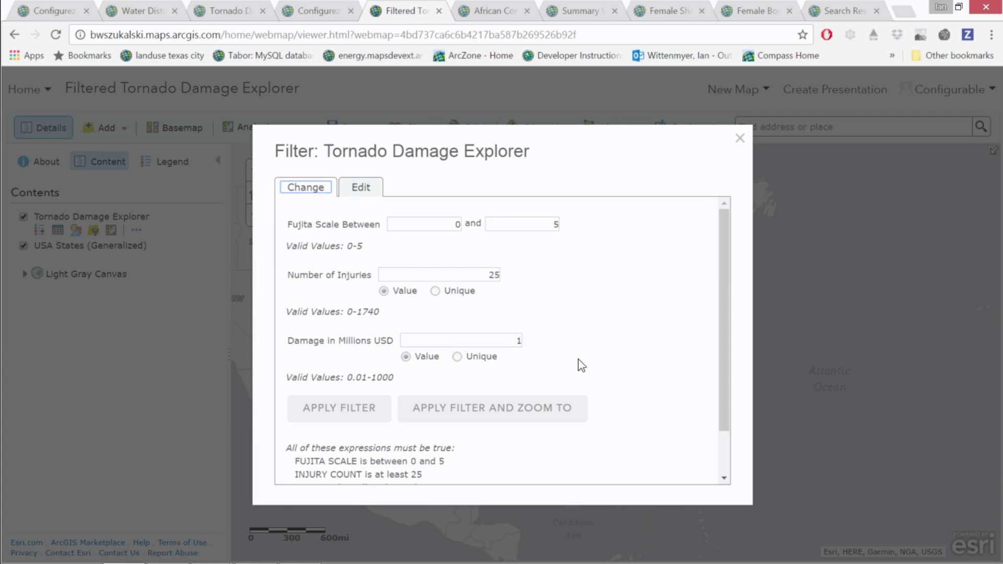
scroll(723, 443, down, 2)
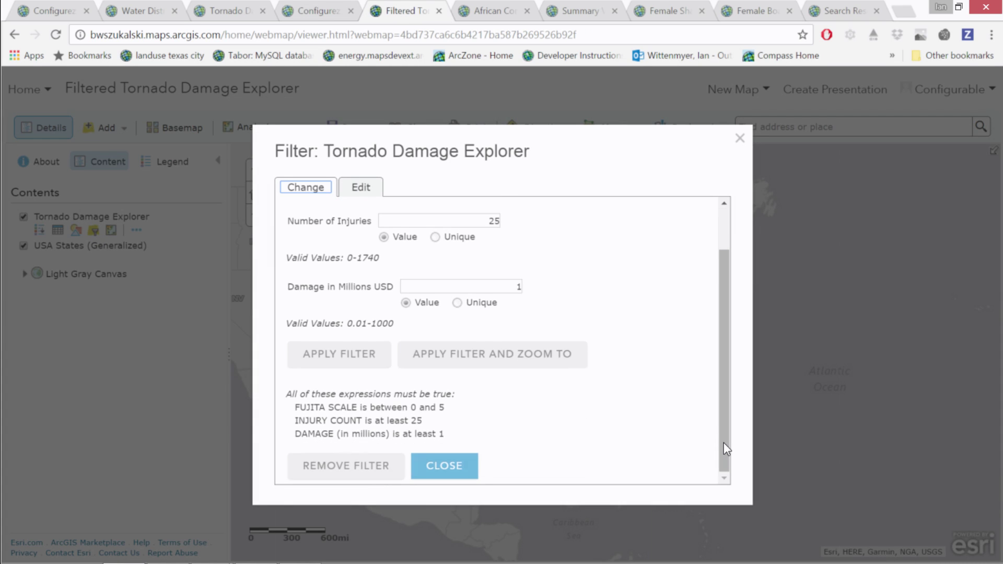
click(368, 188)
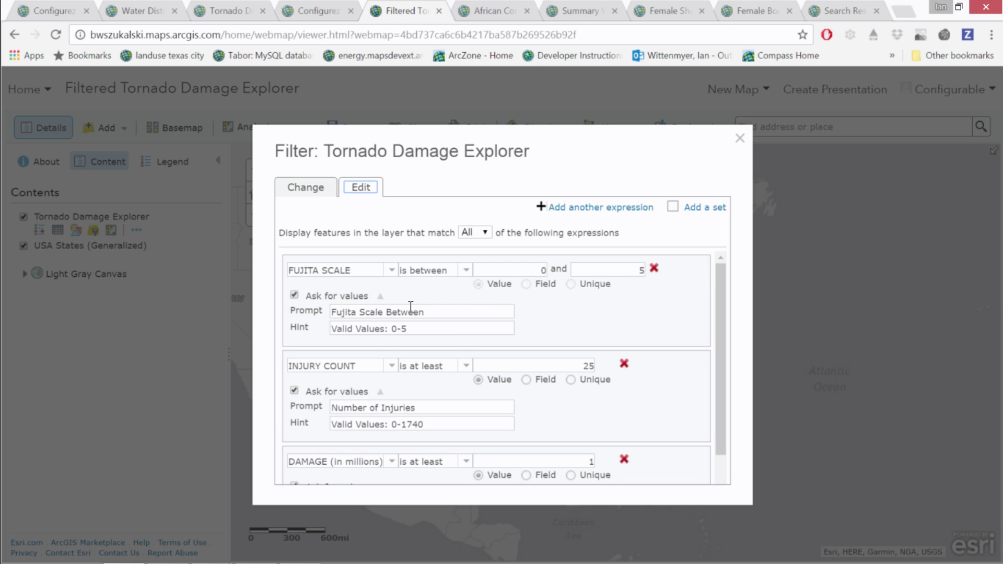
drag(392, 312, 339, 313)
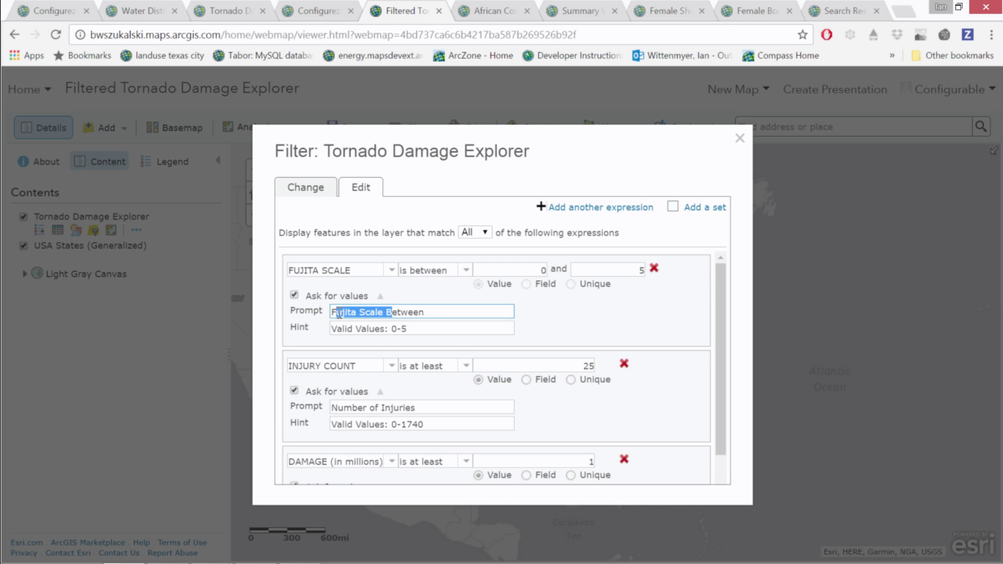
text(-S)
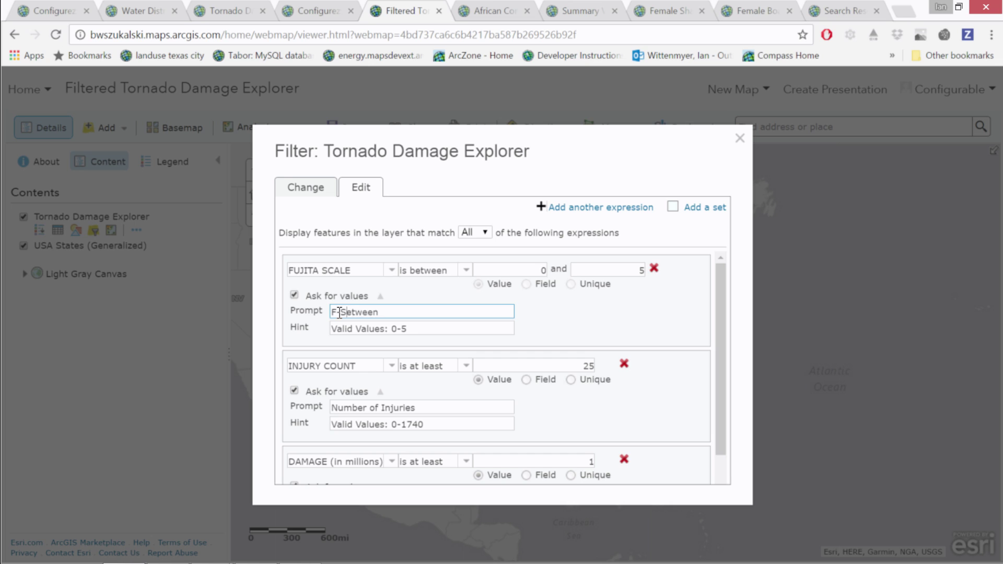
text(cale B)
drag(719, 360, 706, 420)
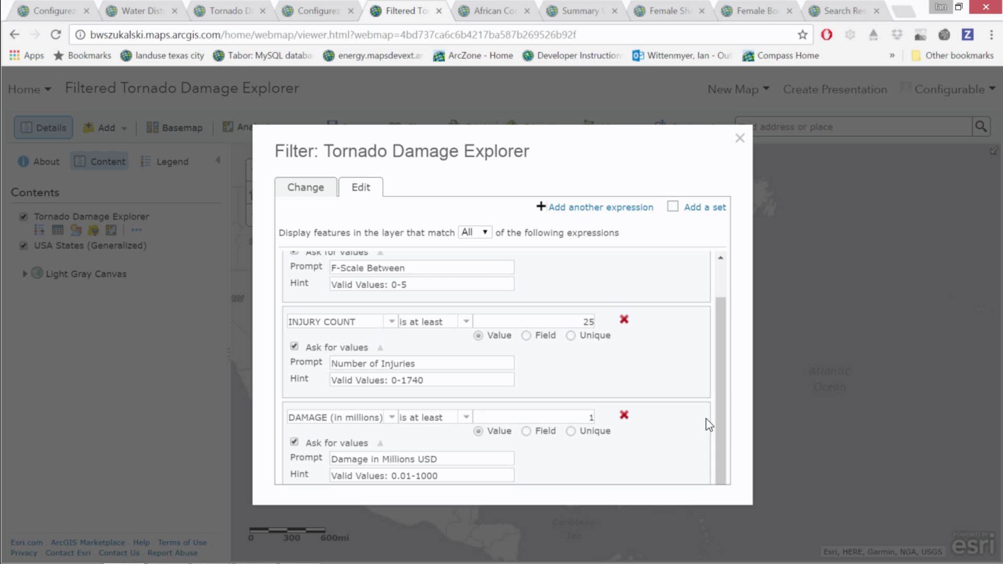
Reduce the browser page zoom to 80% and close the filter dialog.
key(ctrl+minus)
key(ctrl+minus)
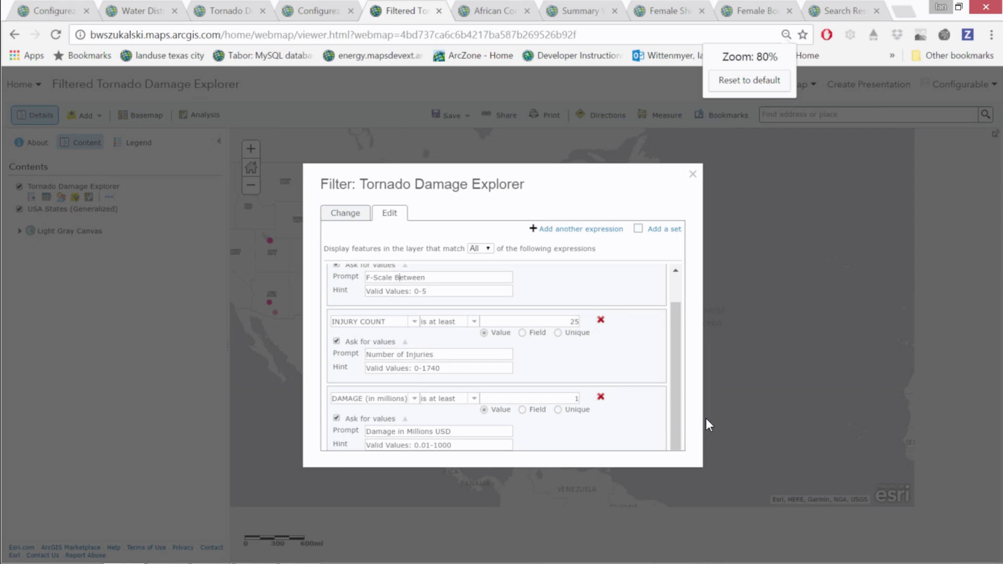
click(360, 215)
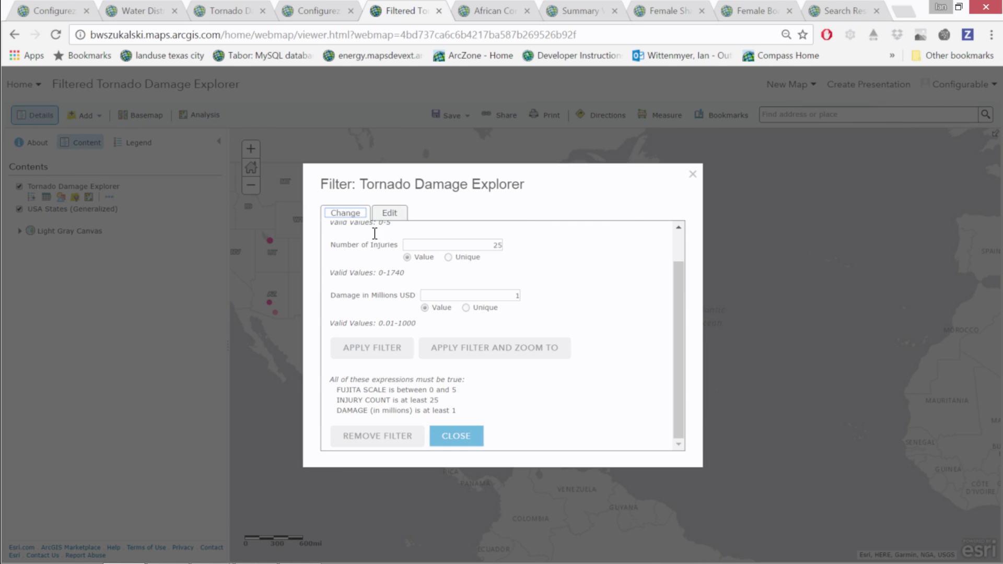
click(462, 432)
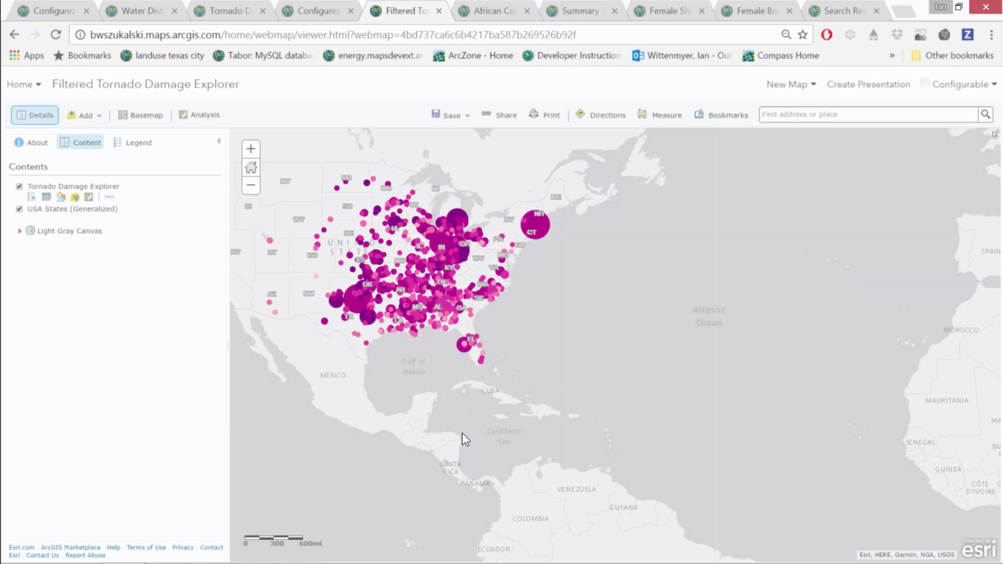
Save the Filtered Tornado Damage Explorer web map and return to the Filtered Tornado Damage Explorer app's configuration page.
click(445, 116)
click(452, 131)
click(334, 15)
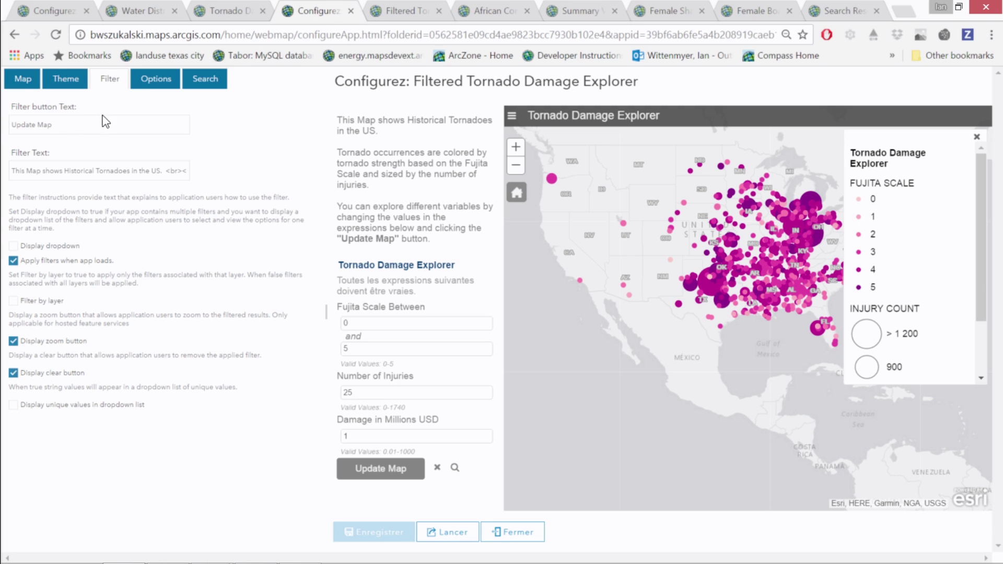
Change the app's filter button text to "Update Filter" and save the configuration.
click(63, 124)
drag(63, 124, 7, 134)
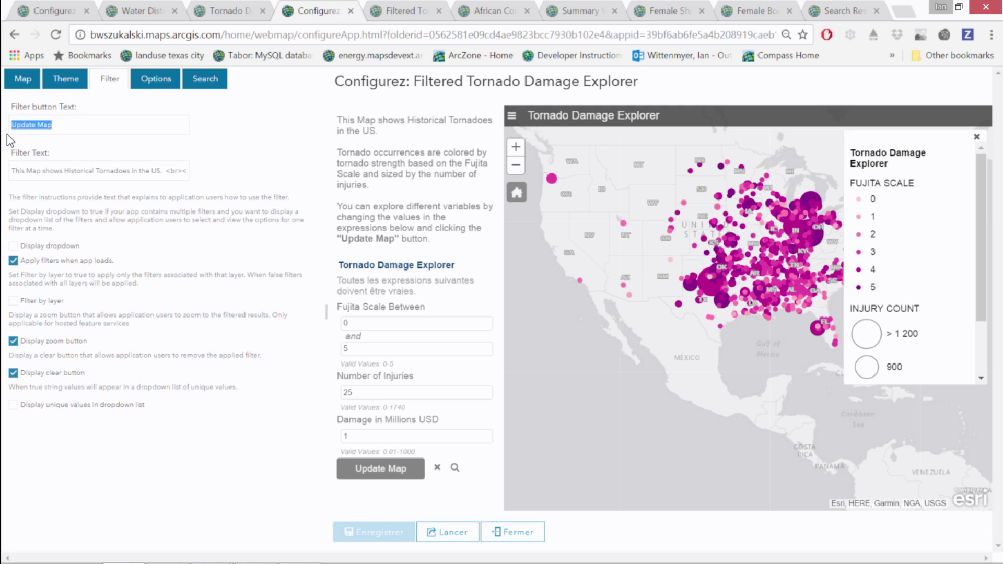
key(End)
key(BackSpace)
key(BackSpace)
key(BackSpace)
text(Filter)
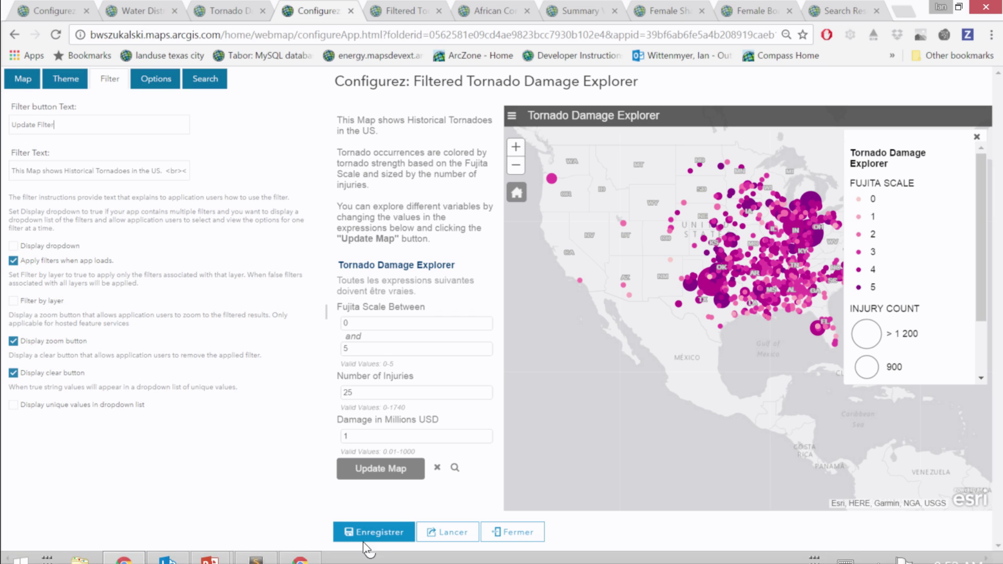
click(397, 533)
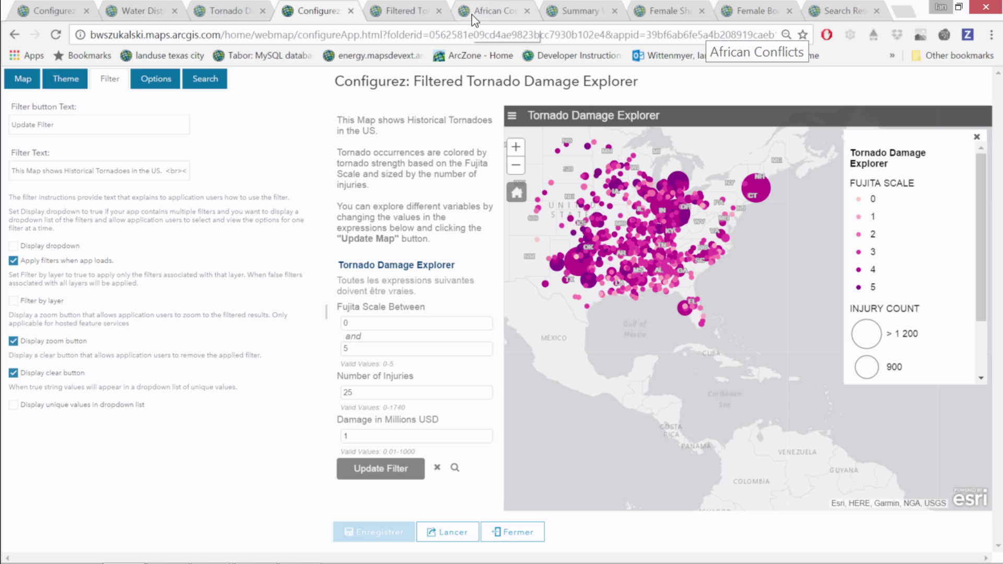
Reload the African Conflicts time animation app and pause its playback.
click(499, 12)
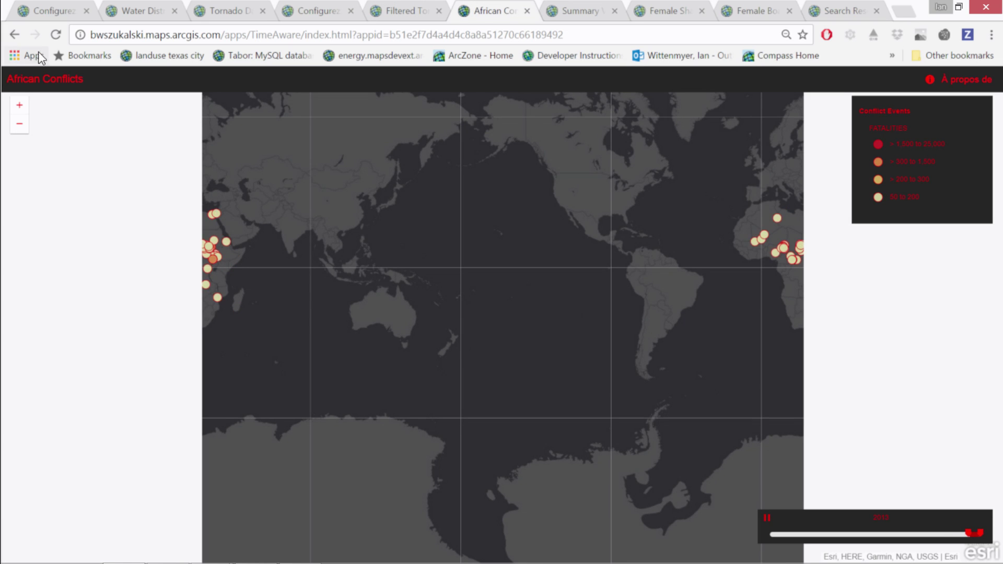
click(55, 35)
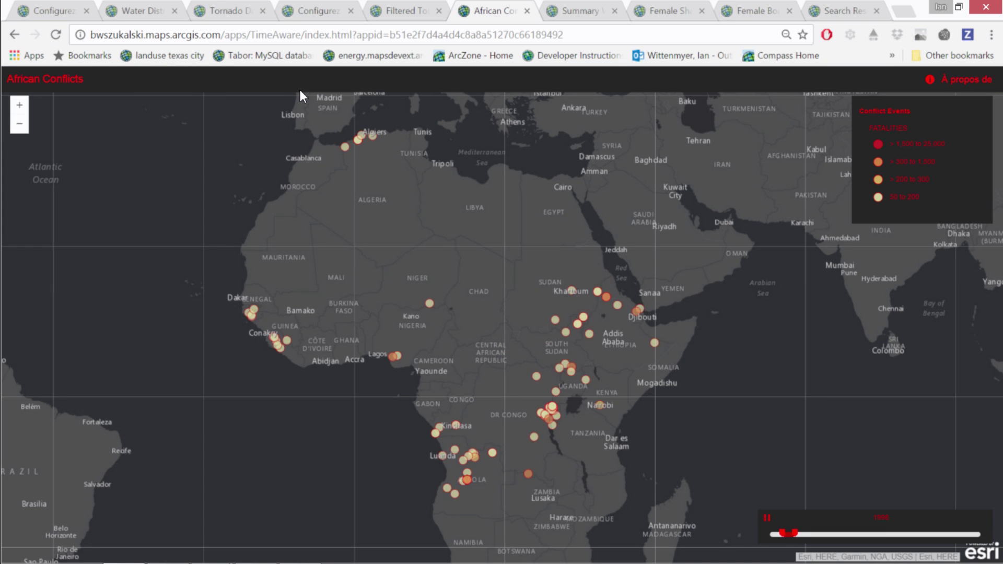
click(765, 518)
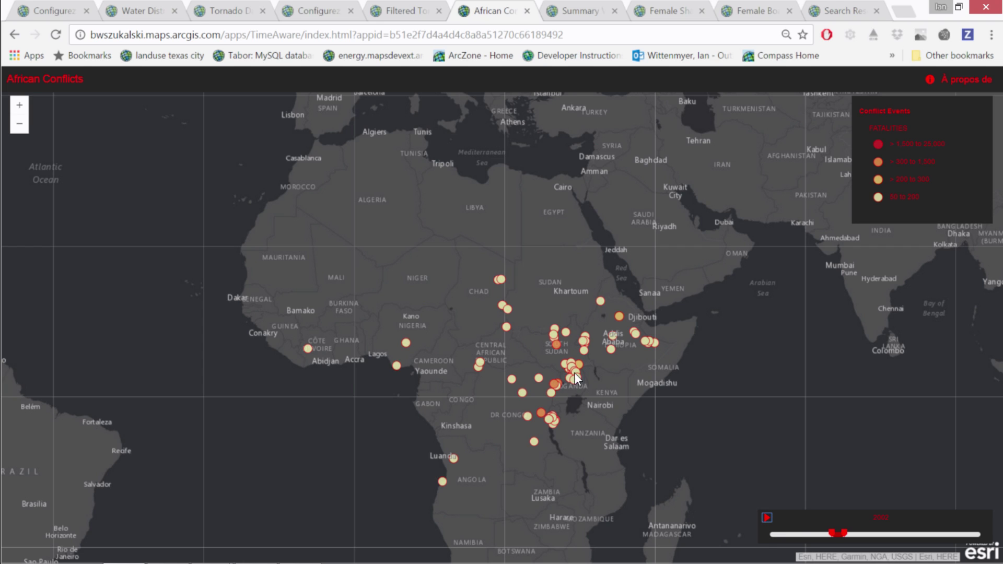
Read through the pop-up of a conflict event in the Central African Republic, close it, and briefly resume the time animation before pausing it.
click(507, 327)
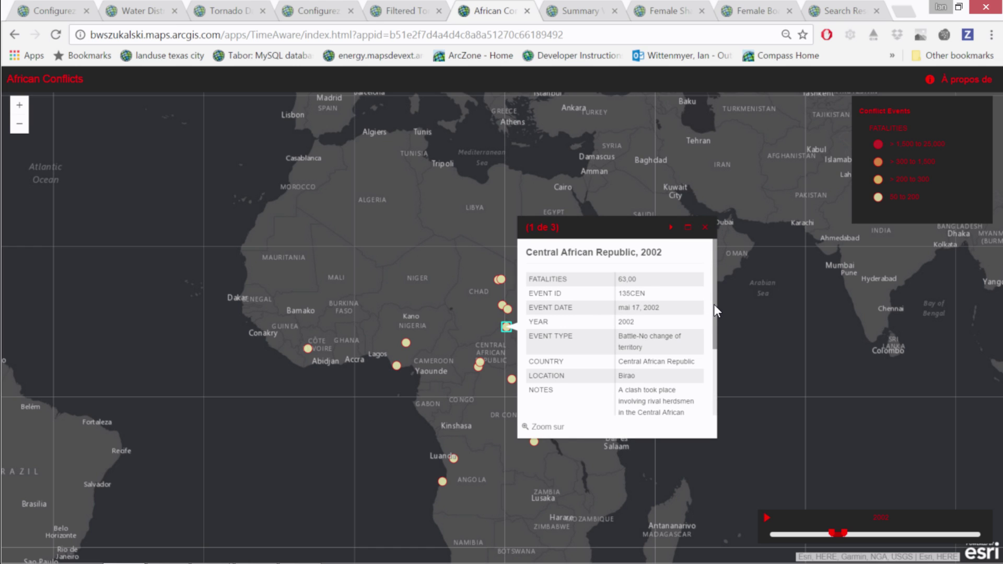
scroll(708, 338, down, 3)
scroll(707, 385, up, 3)
click(704, 227)
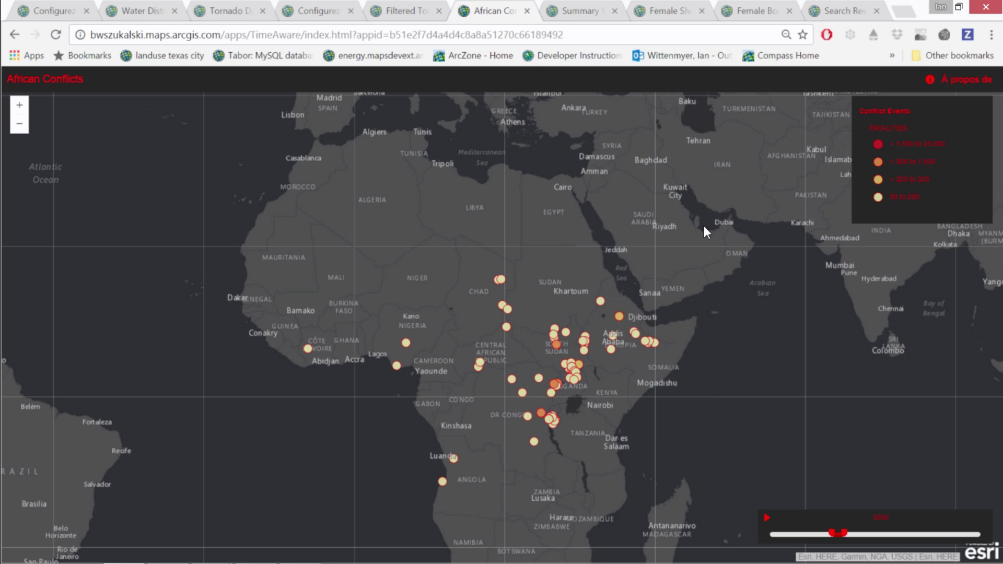
click(766, 517)
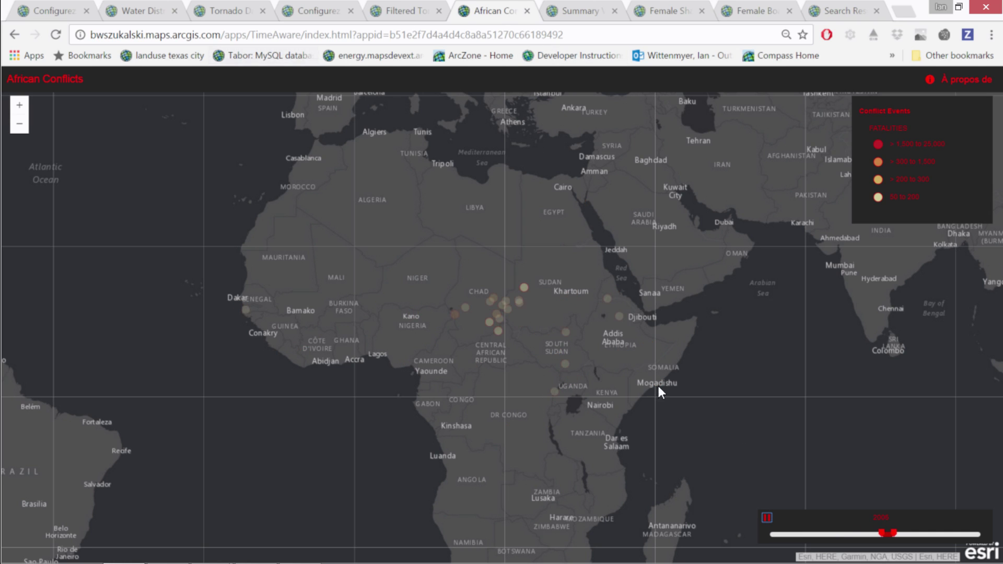
click(766, 517)
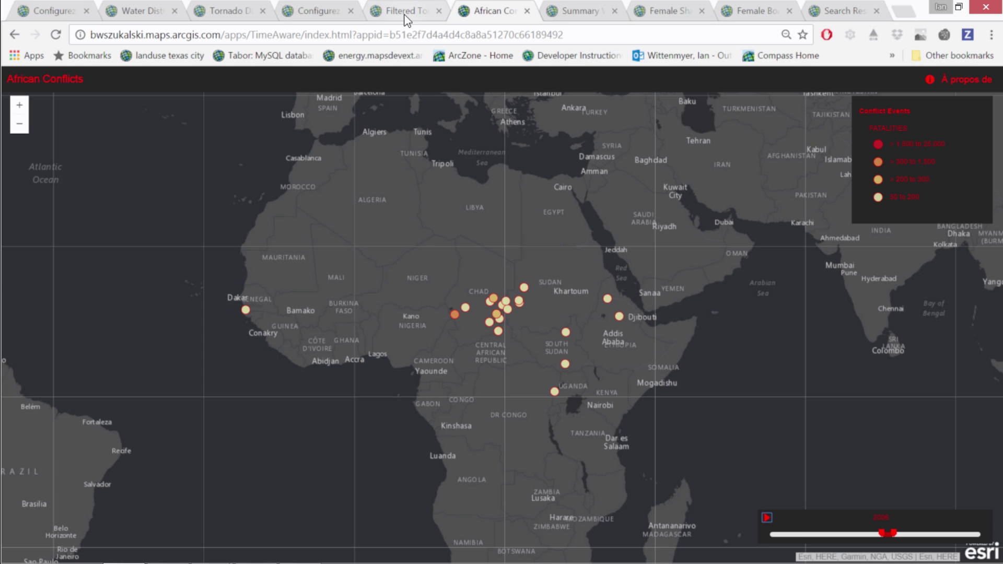
Close the Water Distribution Network Viewer configuration and open the African Conflicts Time Animation app's configuration from its item details.
click(54, 9)
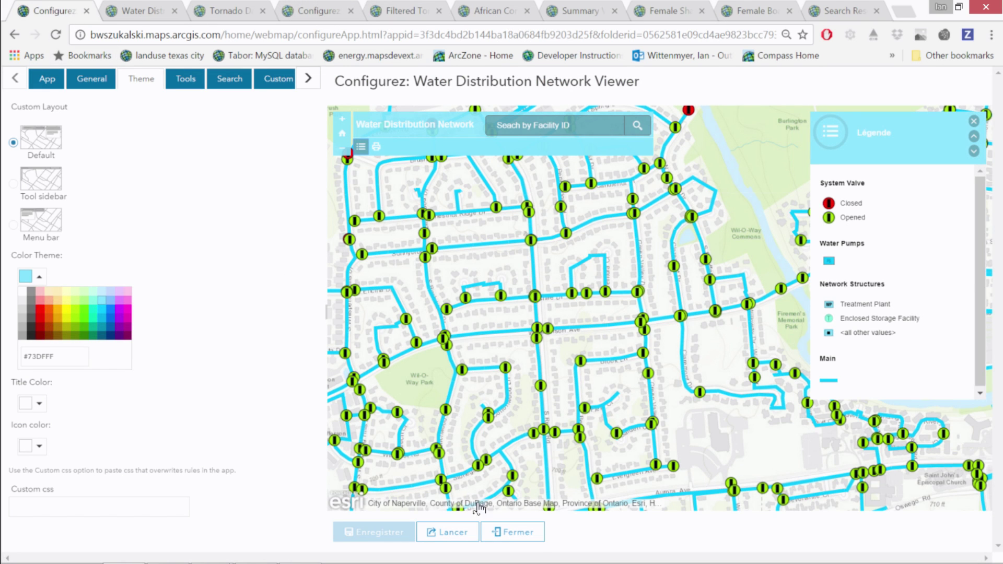
click(528, 545)
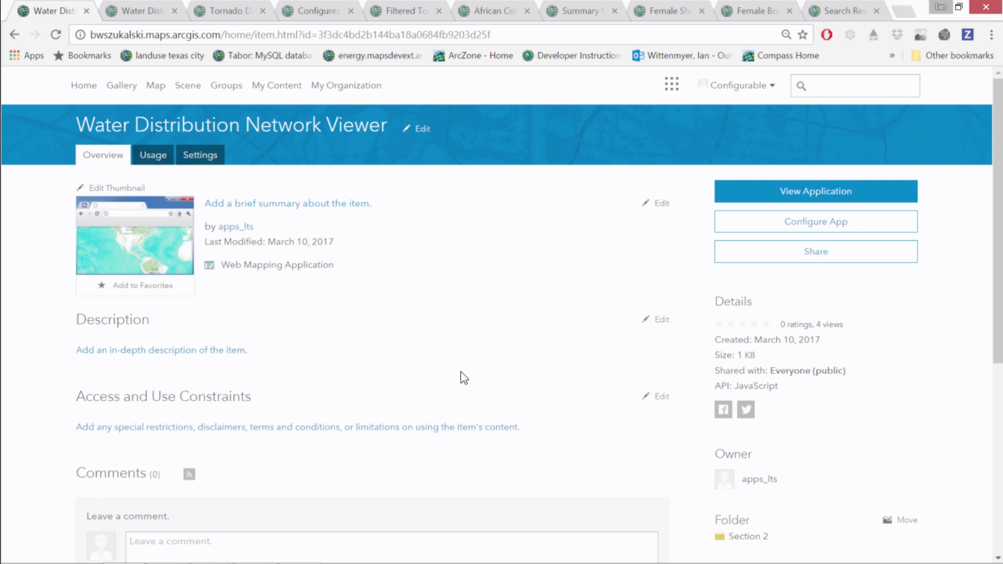
click(284, 93)
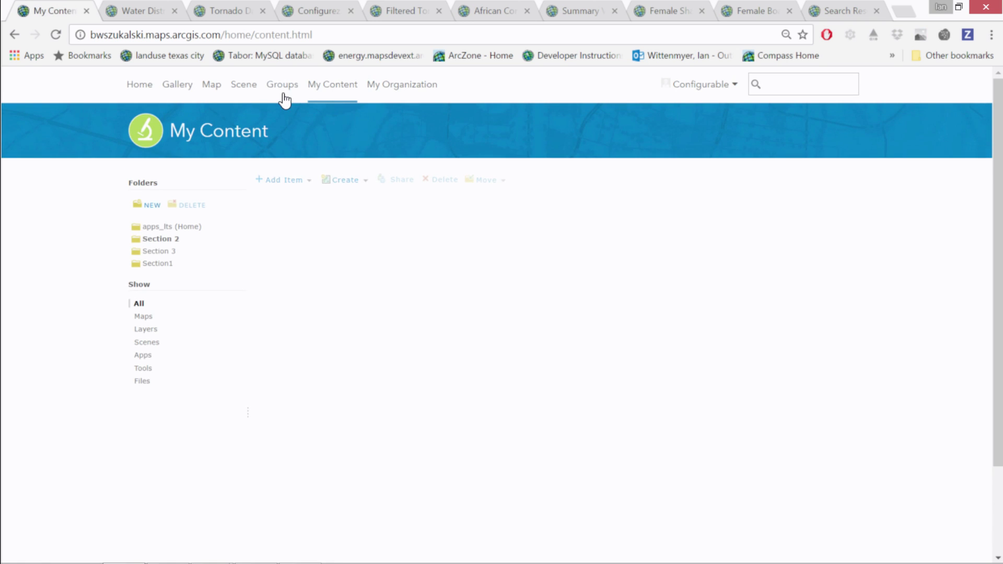
click(499, 267)
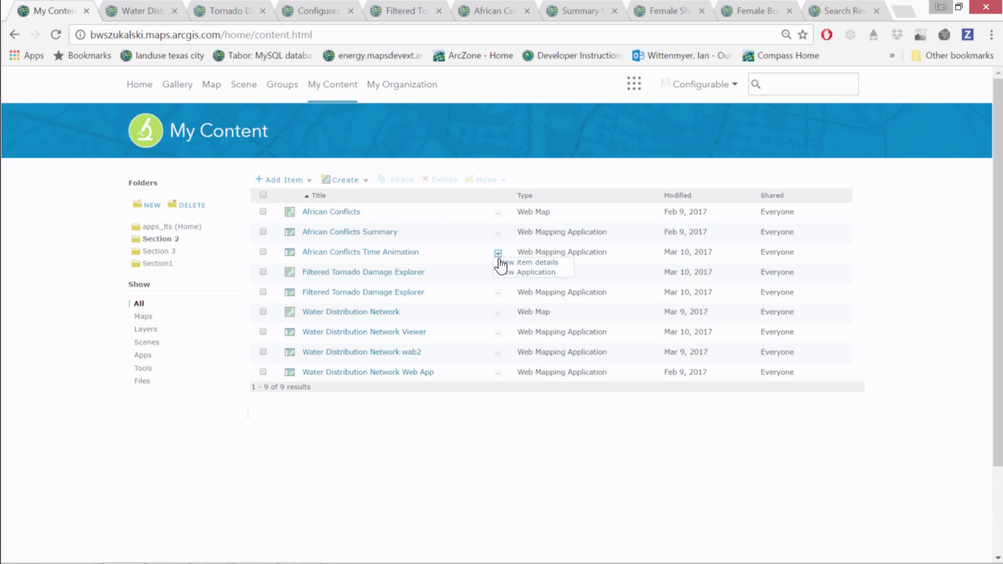
click(509, 270)
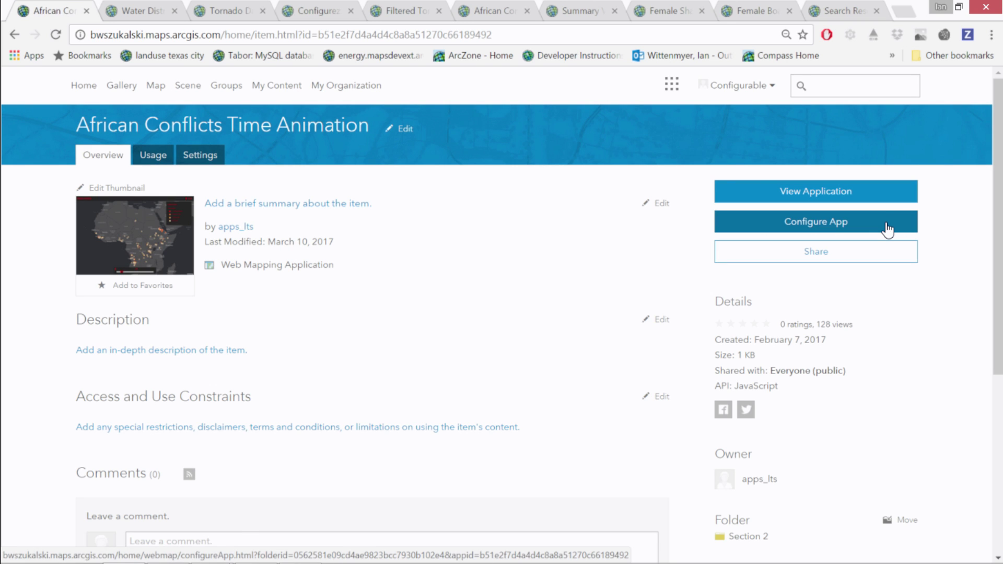
click(887, 229)
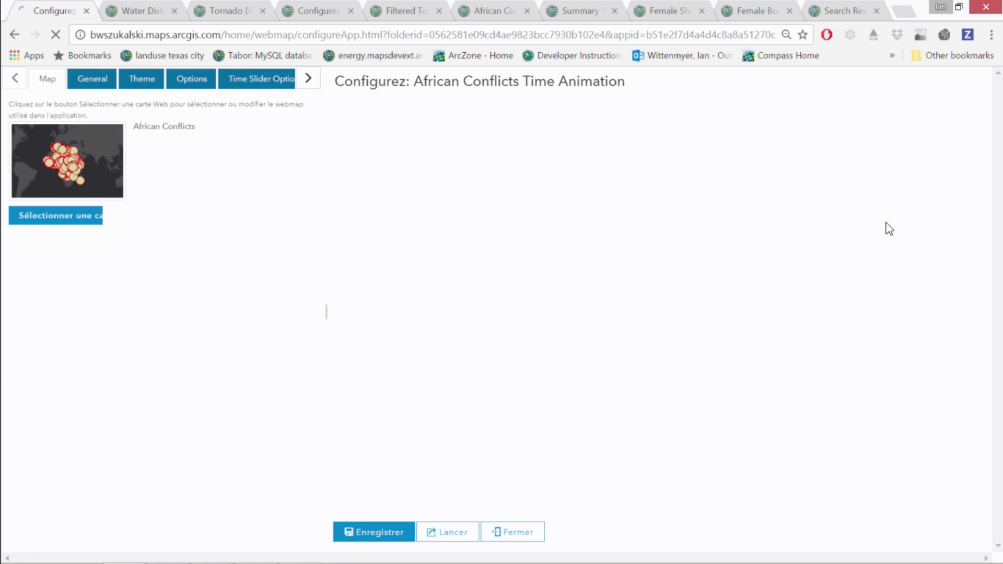
Set the time control location to Bottom center, save the configuration, and check the slider's playback in the launched app.
click(180, 83)
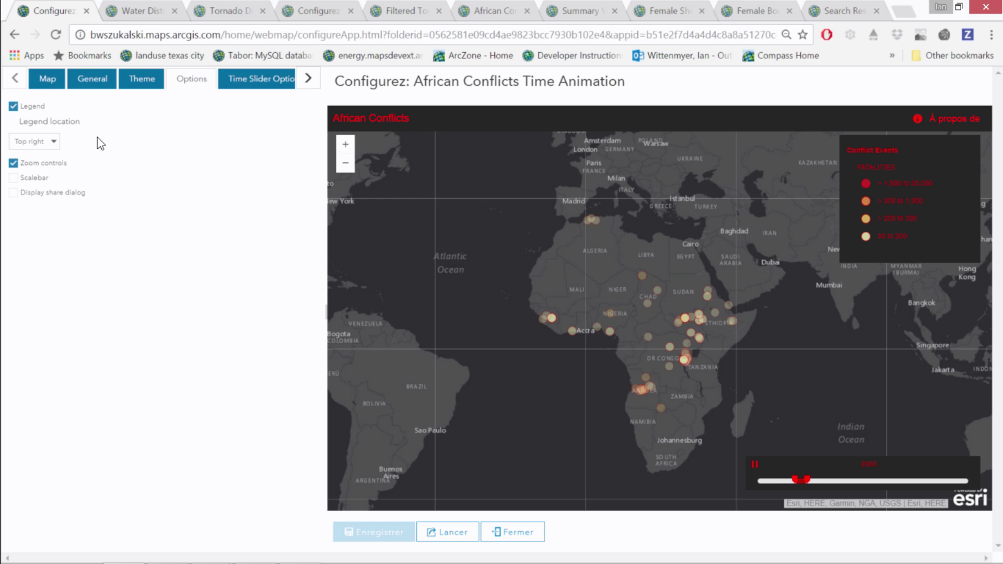
click(249, 87)
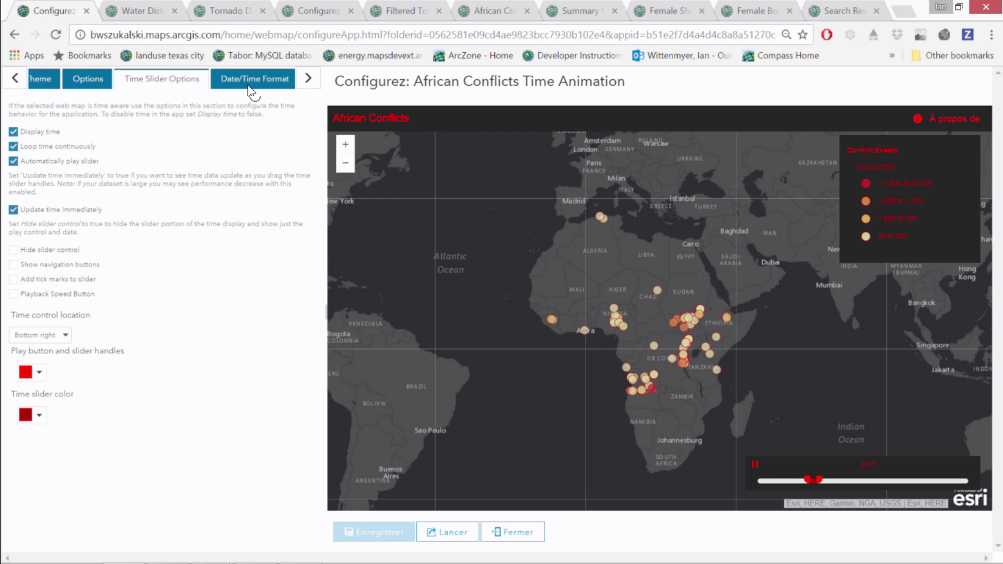
click(65, 337)
click(61, 352)
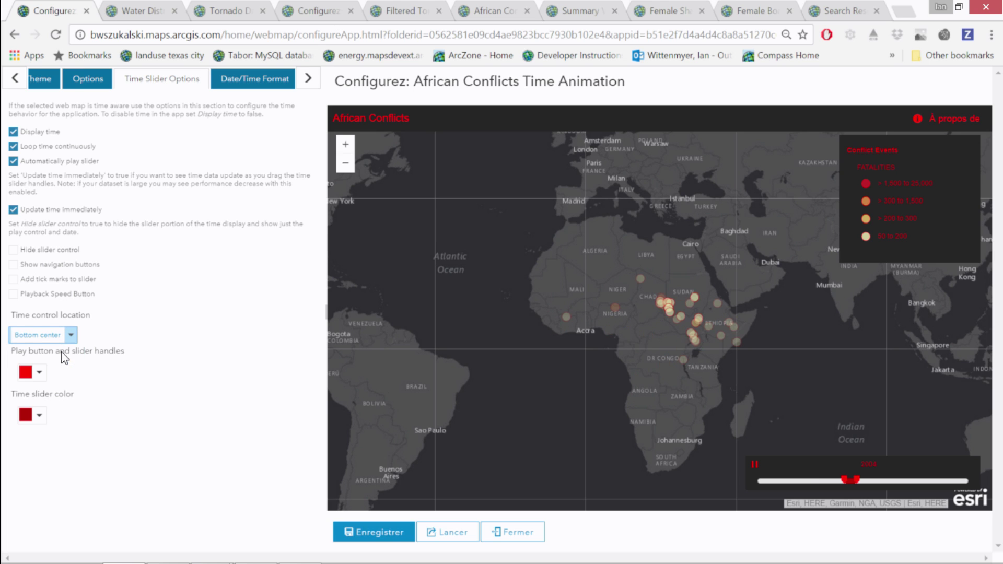
click(363, 534)
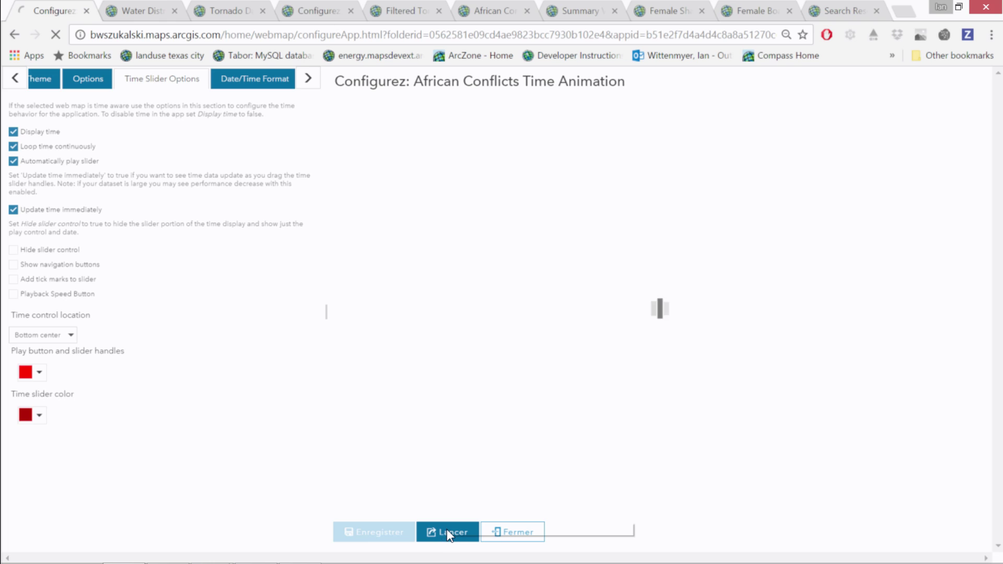
click(447, 532)
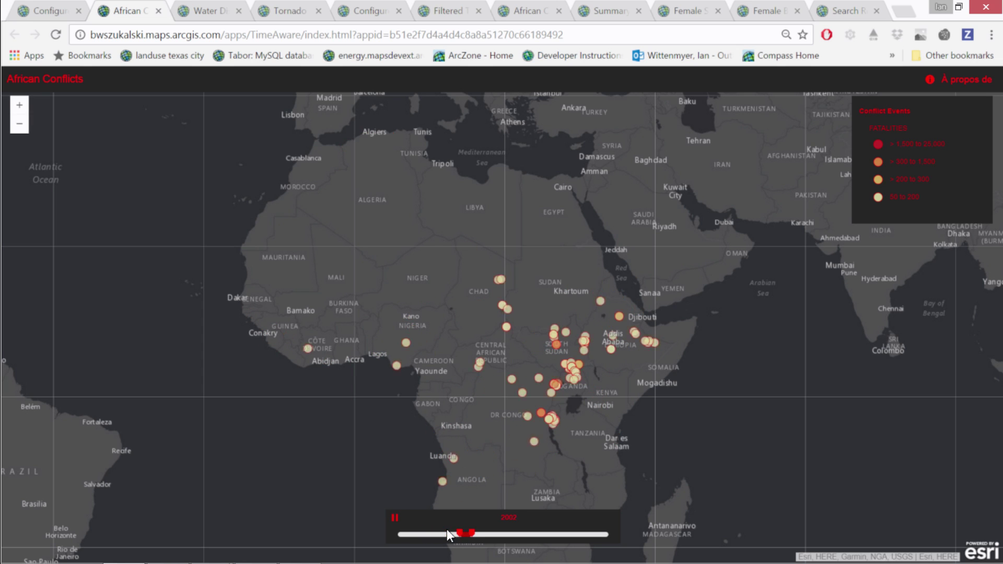
click(395, 518)
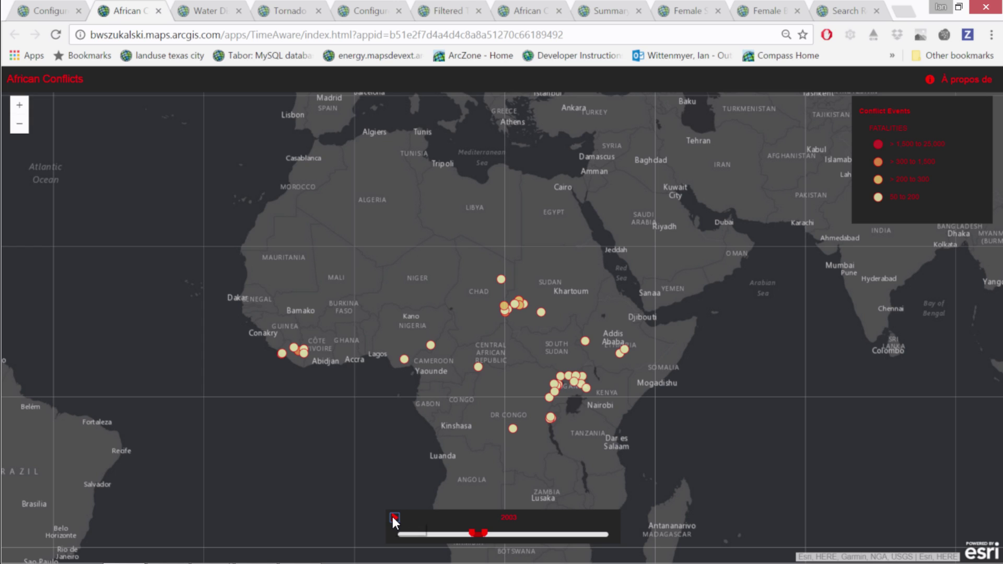
Reload the African Conflict summary app and test its year filter with 1999, 2000 and 1999 again.
click(610, 13)
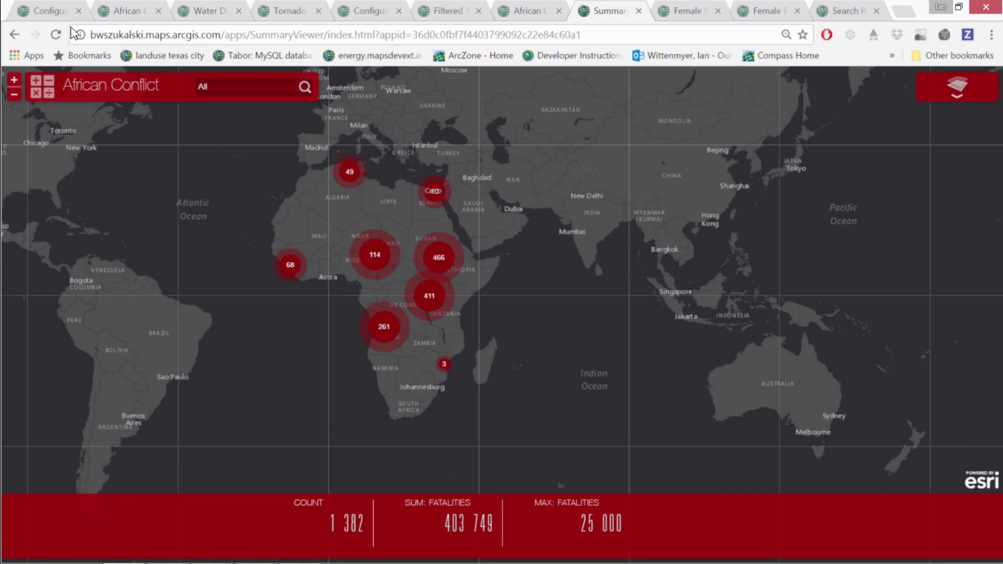
click(56, 35)
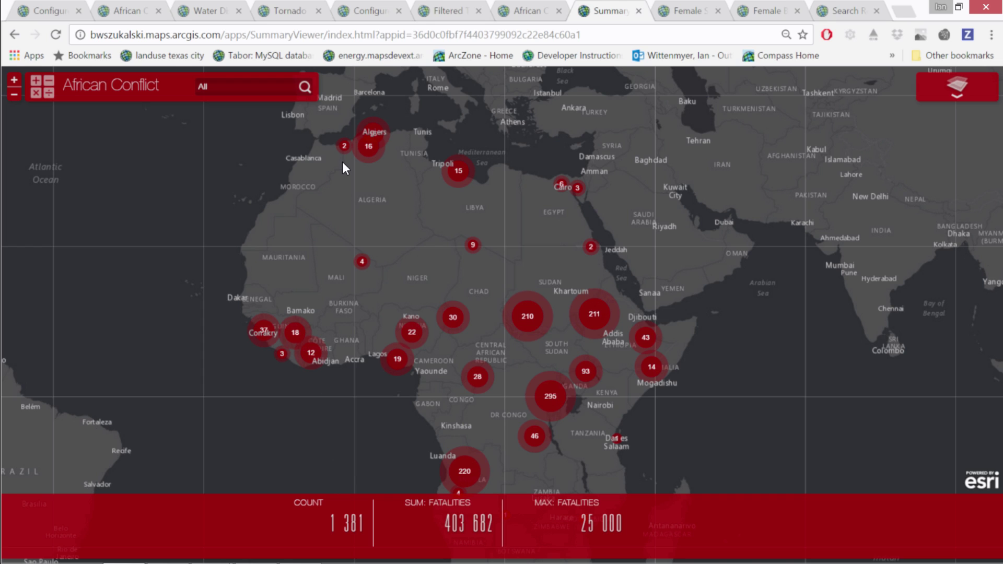
click(304, 87)
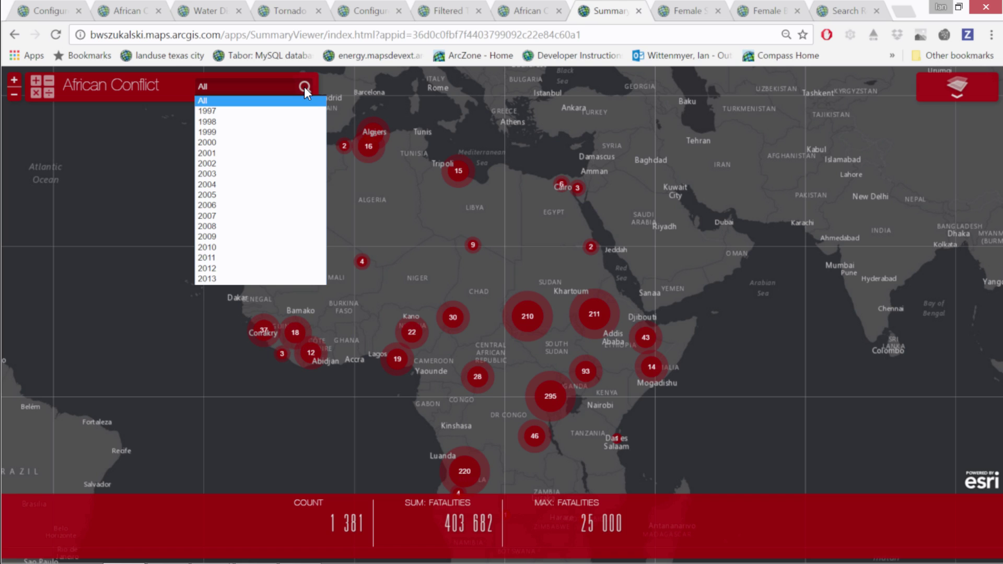
click(287, 133)
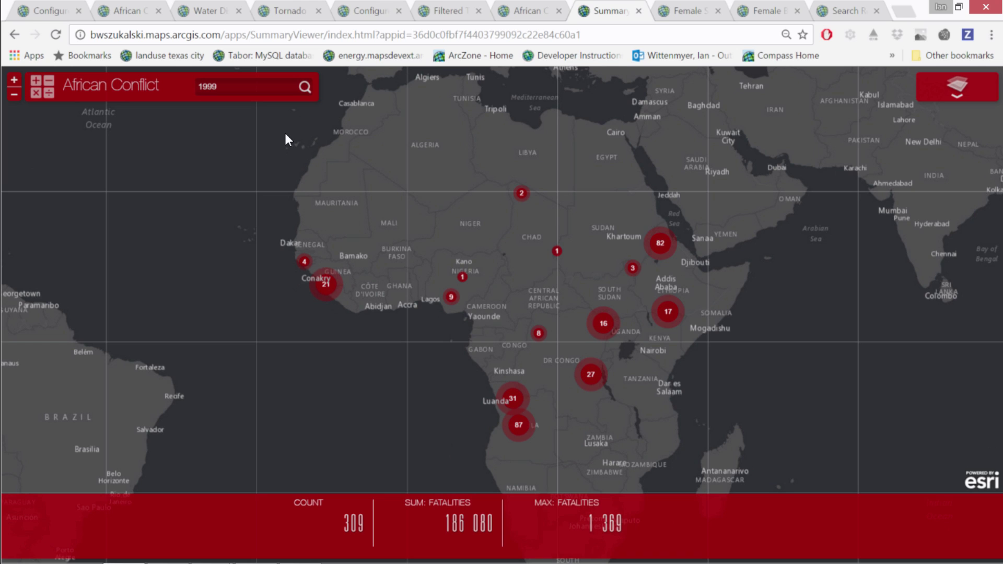
click(306, 85)
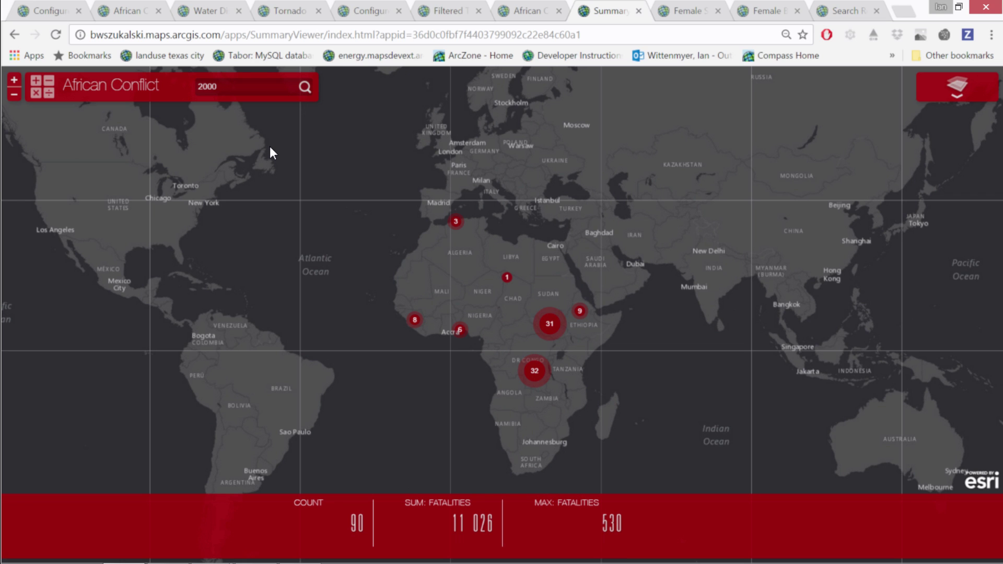
click(304, 87)
click(264, 134)
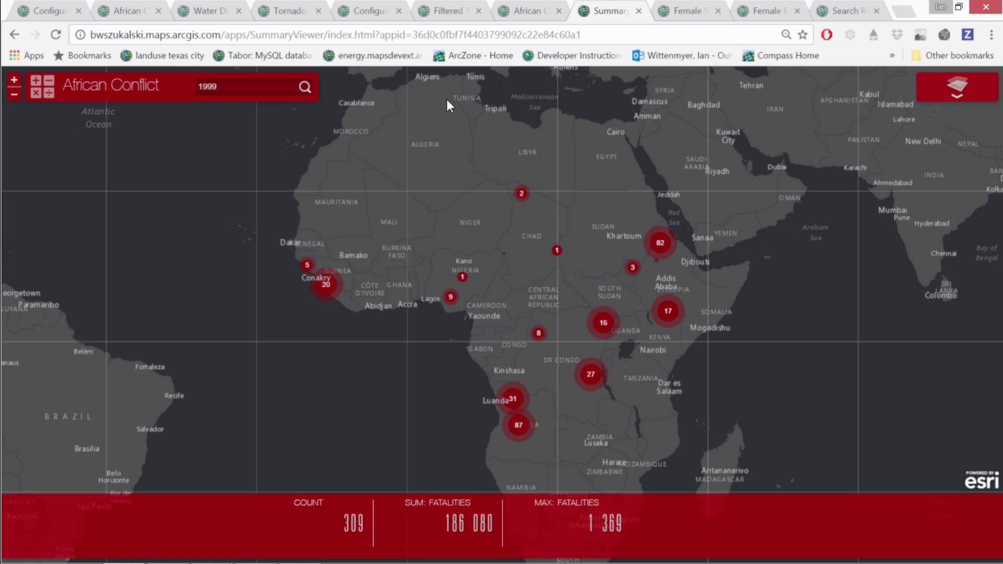
Close the summary app, the older African Conflicts app and the Filtered Tornado Damage Explorer web map.
click(639, 11)
click(566, 12)
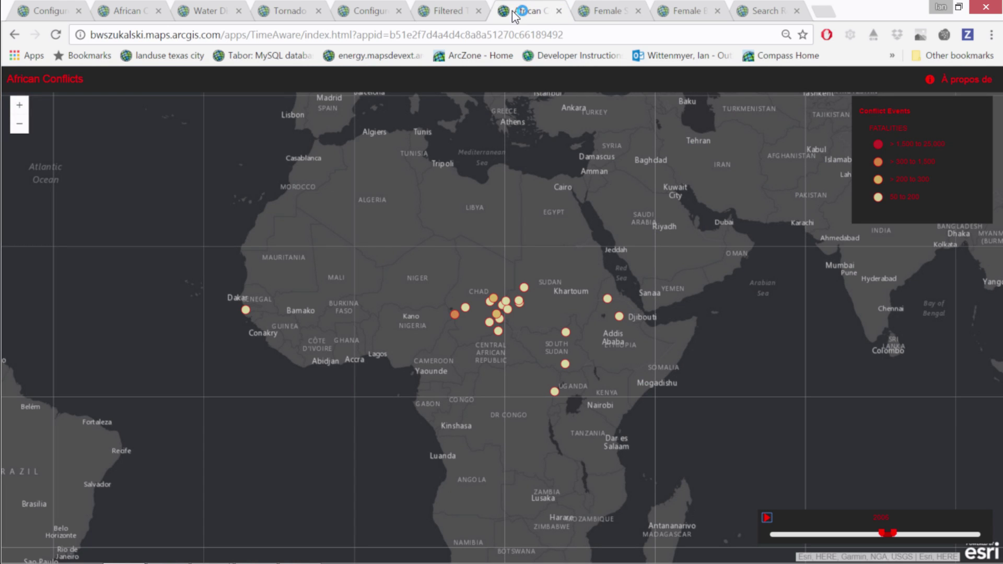
click(470, 12)
click(478, 10)
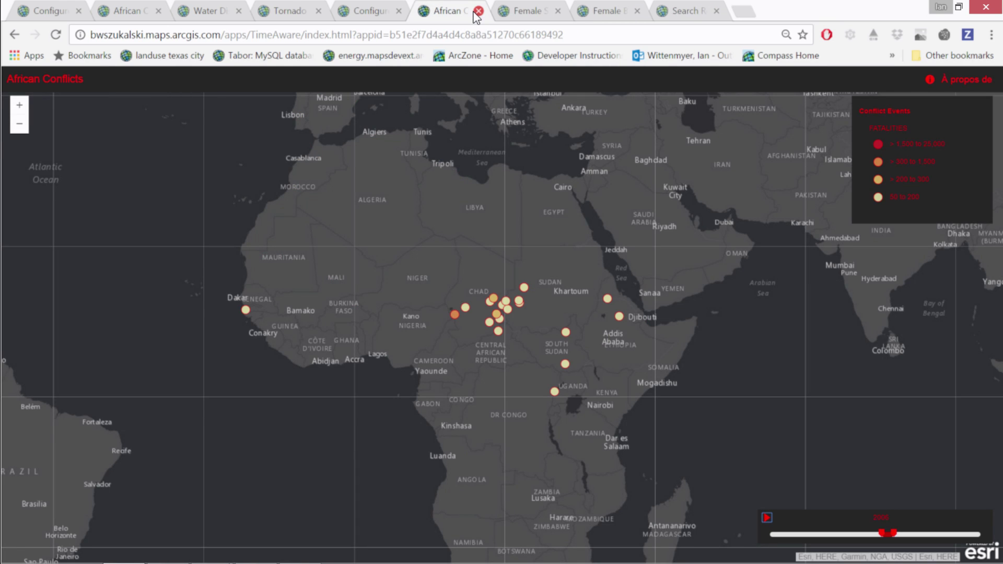
click(477, 11)
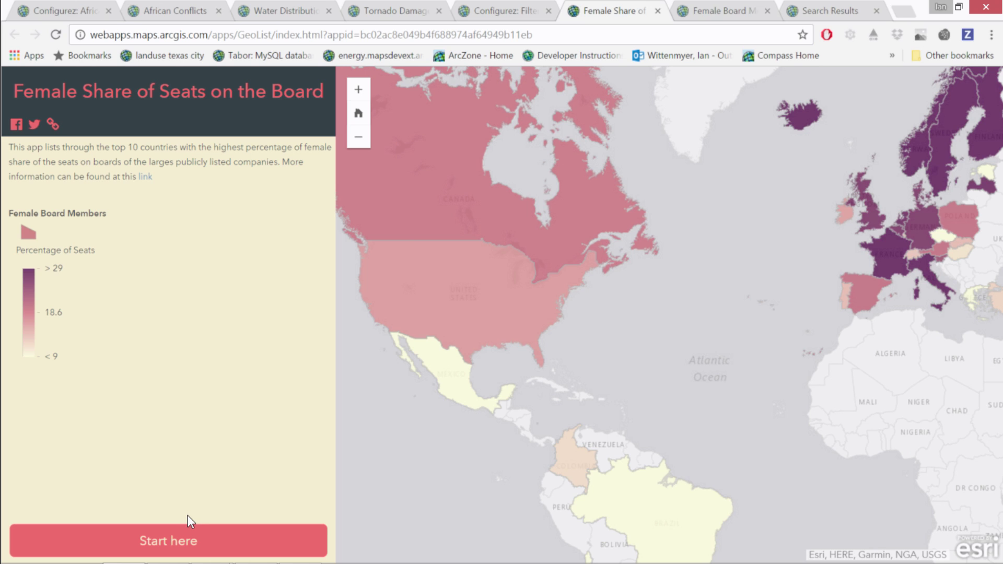
Start the Female Share of Seats on the Board country ranking and advance from Germany through Belgium to Latvia.
click(222, 543)
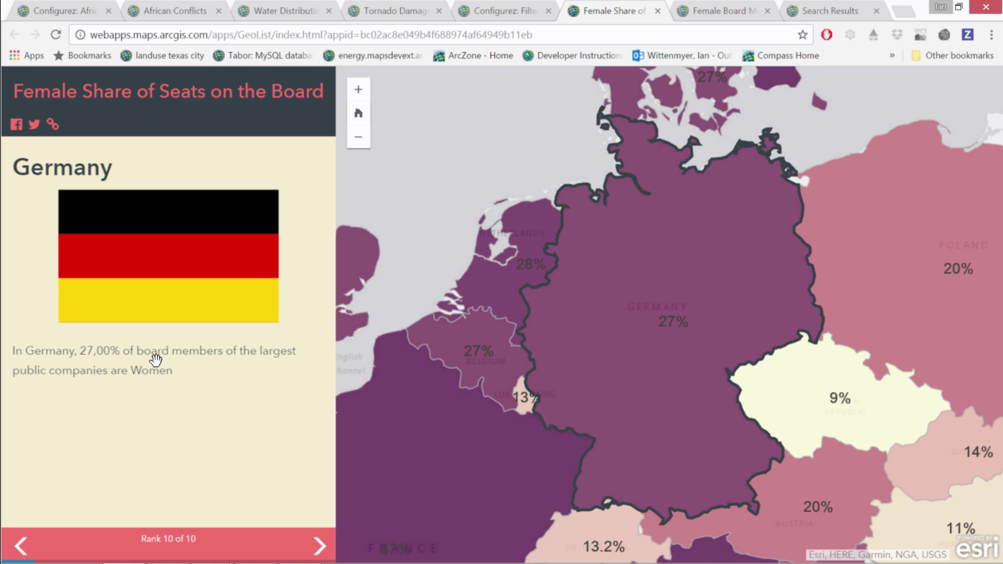
click(319, 546)
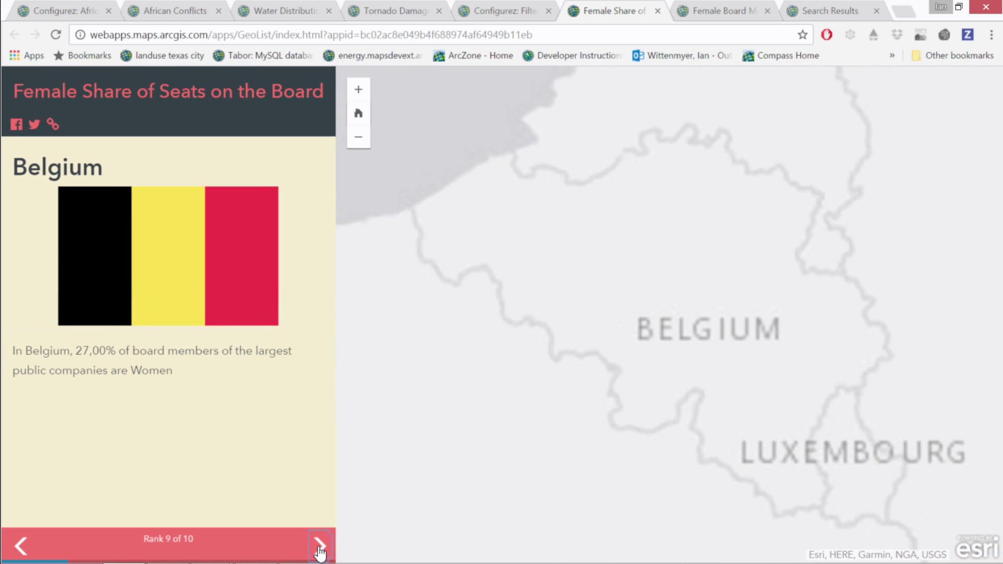
click(320, 547)
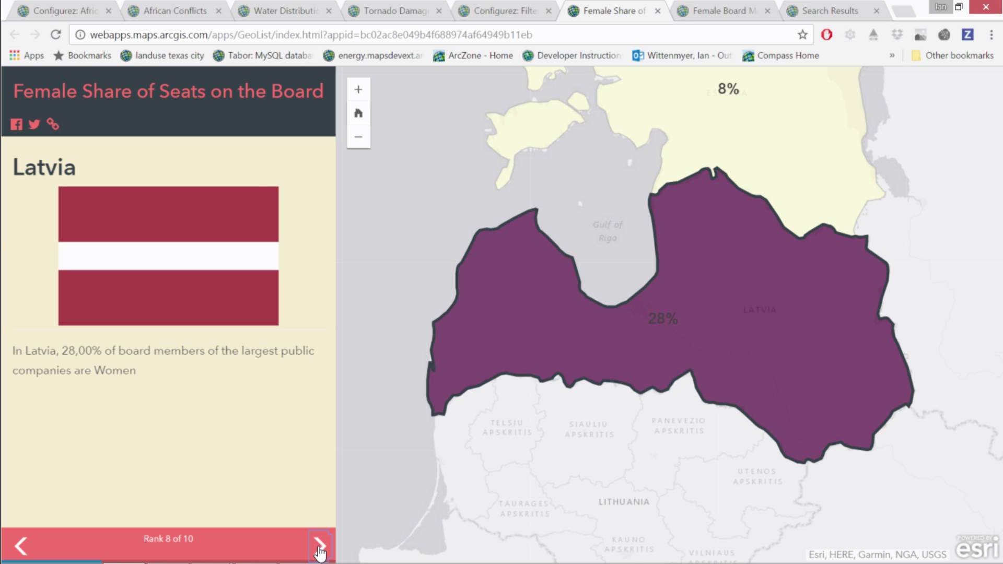
Advance the Female Share of Seats on the Board ranking from Latvia to Finland.
click(319, 547)
click(318, 547)
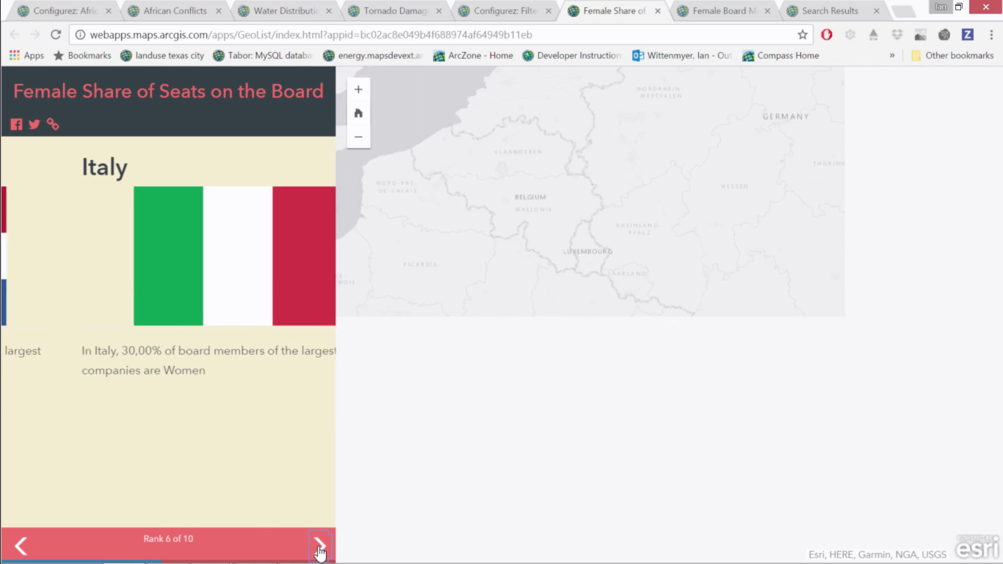
click(320, 547)
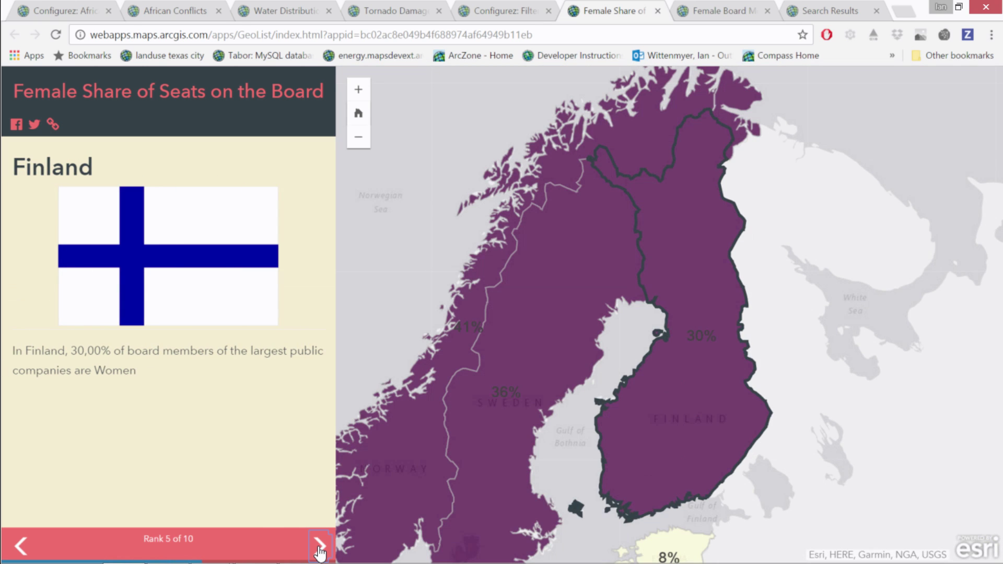
Inspect the pop-up configuration of the Female Board Members layer in its source web map.
click(731, 12)
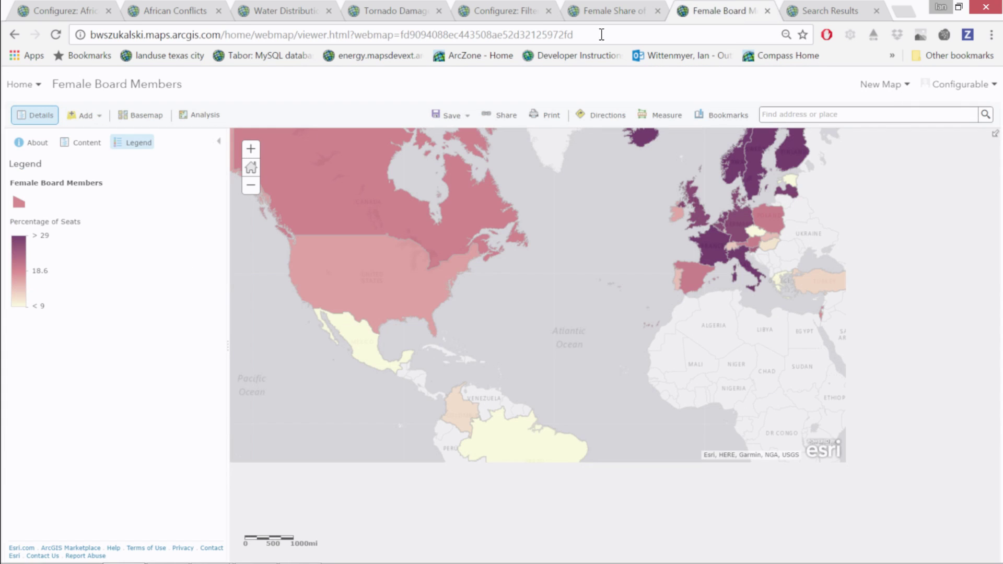
click(92, 142)
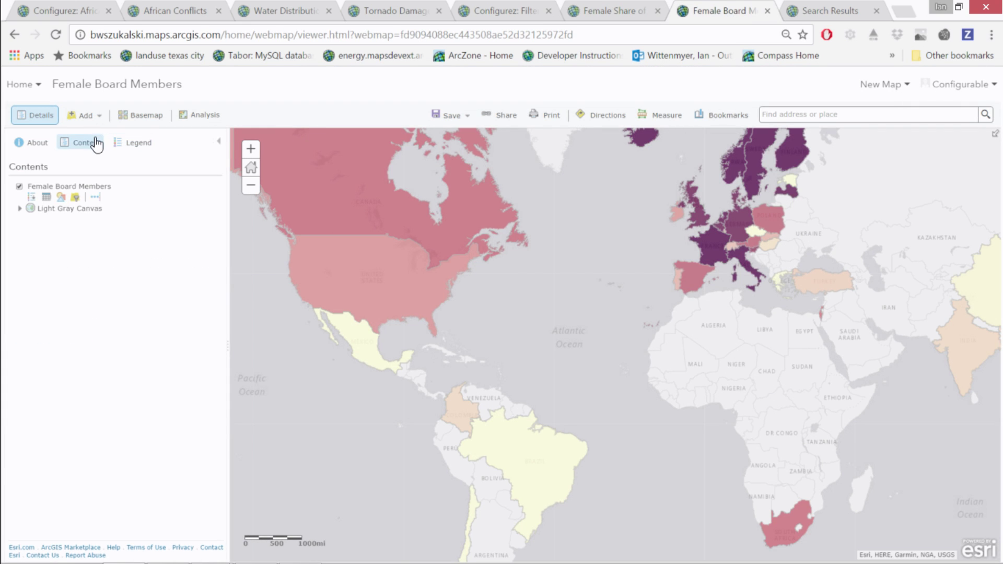
click(108, 197)
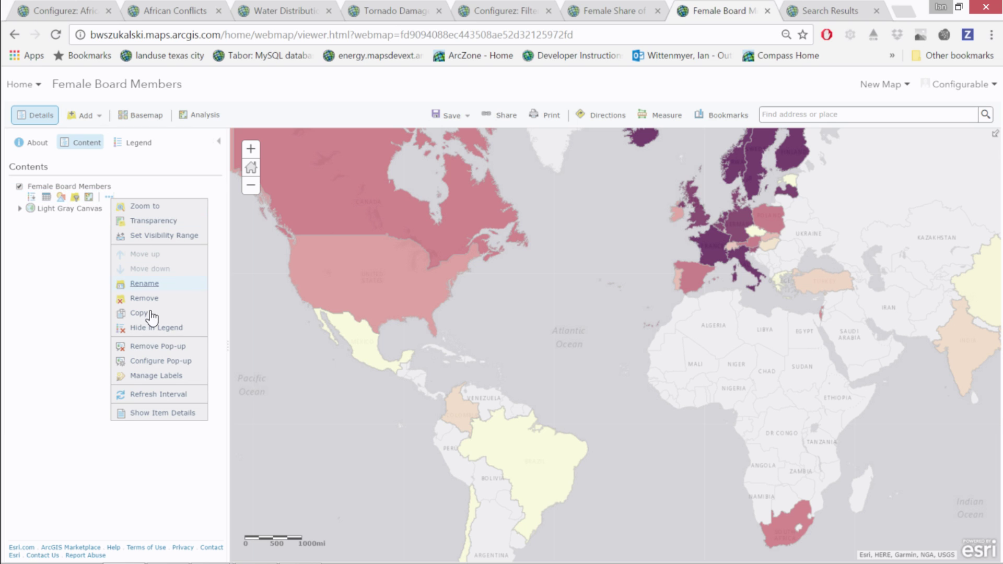
click(160, 361)
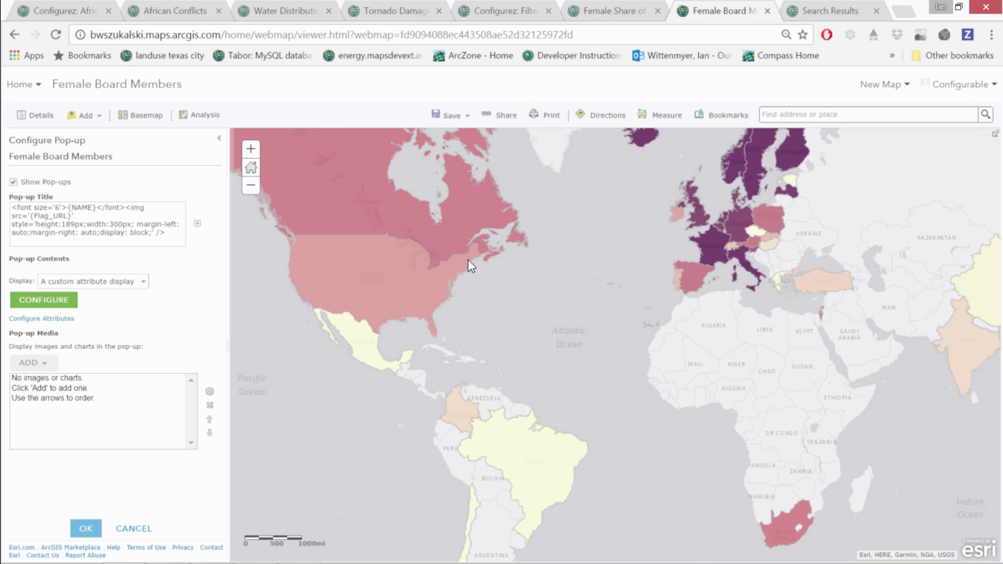
Return to the board-seat ranking app and advance through Sweden to France.
click(612, 10)
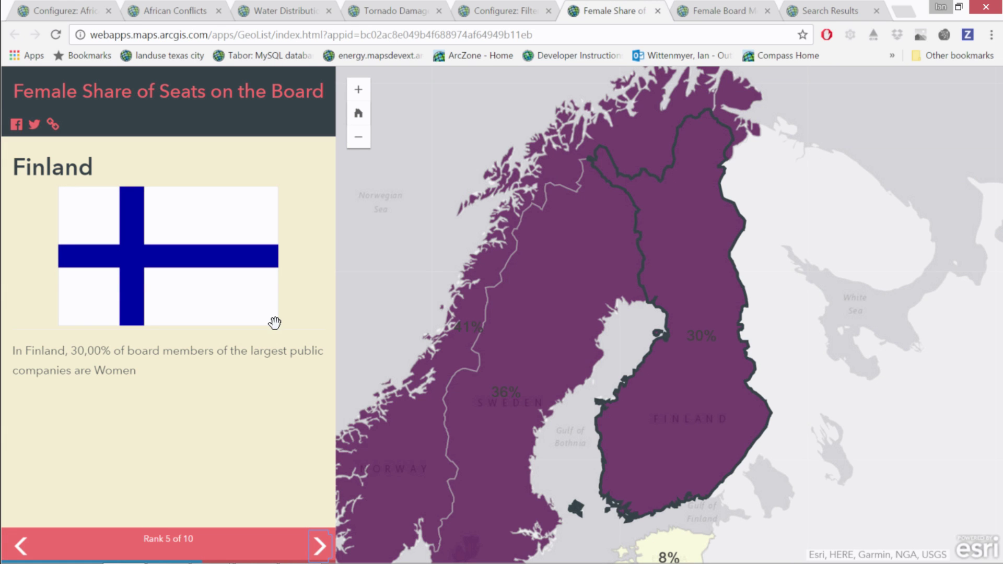
click(320, 547)
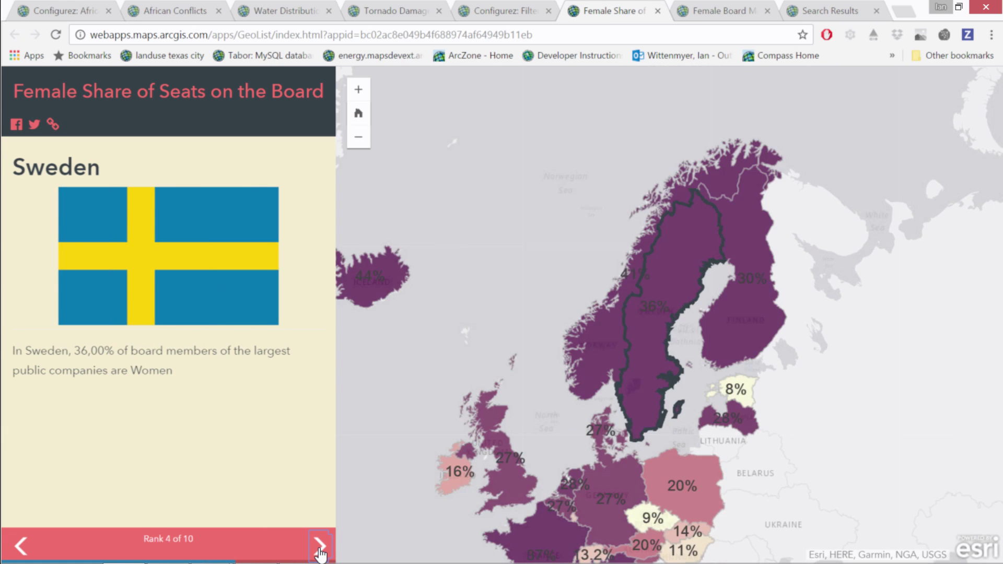
click(320, 547)
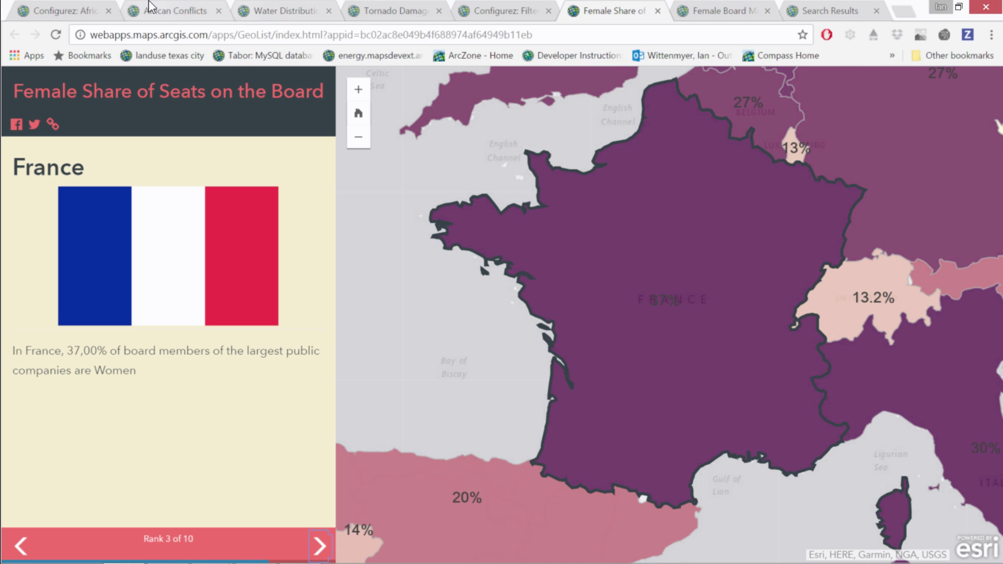
Close the African Conflicts Time Animation configuration and open the Refugees By Country of Origin web scene from the refugee search results.
click(78, 11)
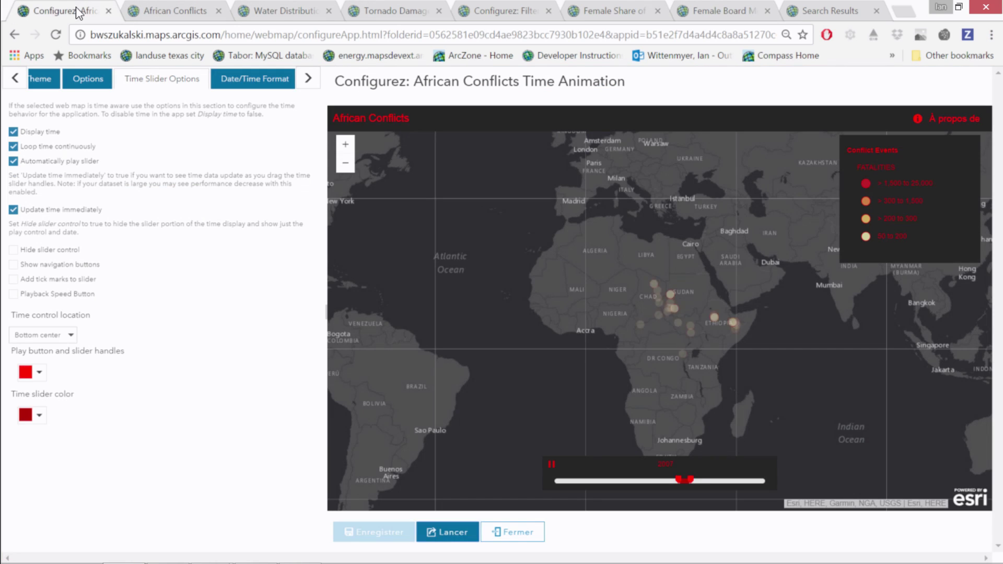
click(530, 536)
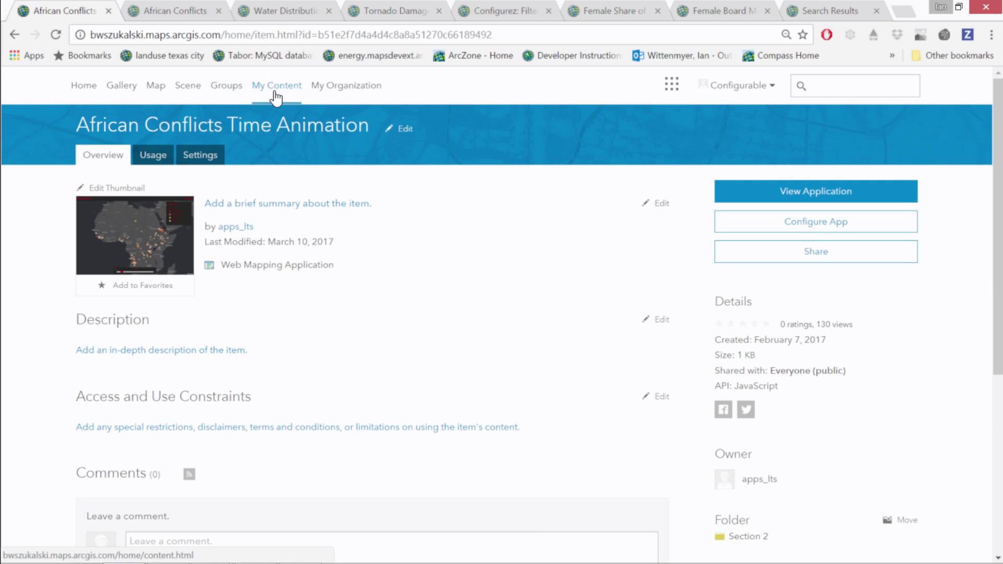
click(841, 11)
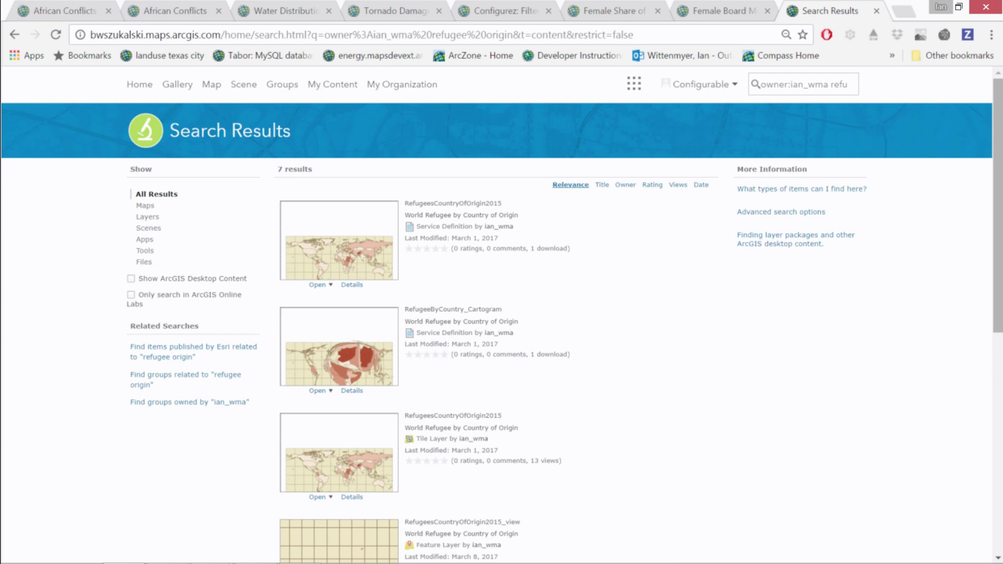
scroll(997, 354, down, 2)
drag(995, 350, 969, 551)
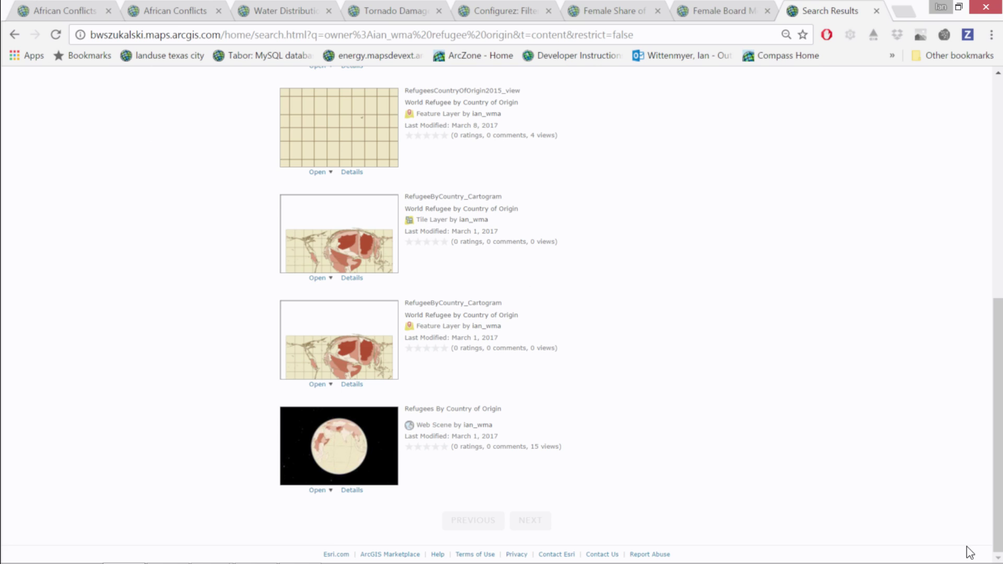
click(324, 492)
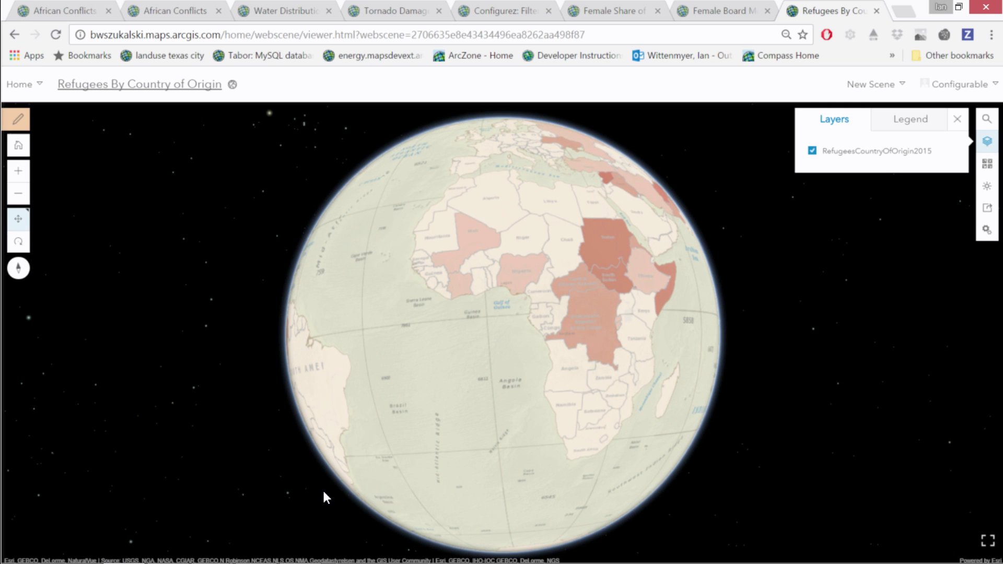
Center the globe on Africa, save a copy of the refugee scene to own content, and open its item details.
drag(604, 309, 448, 327)
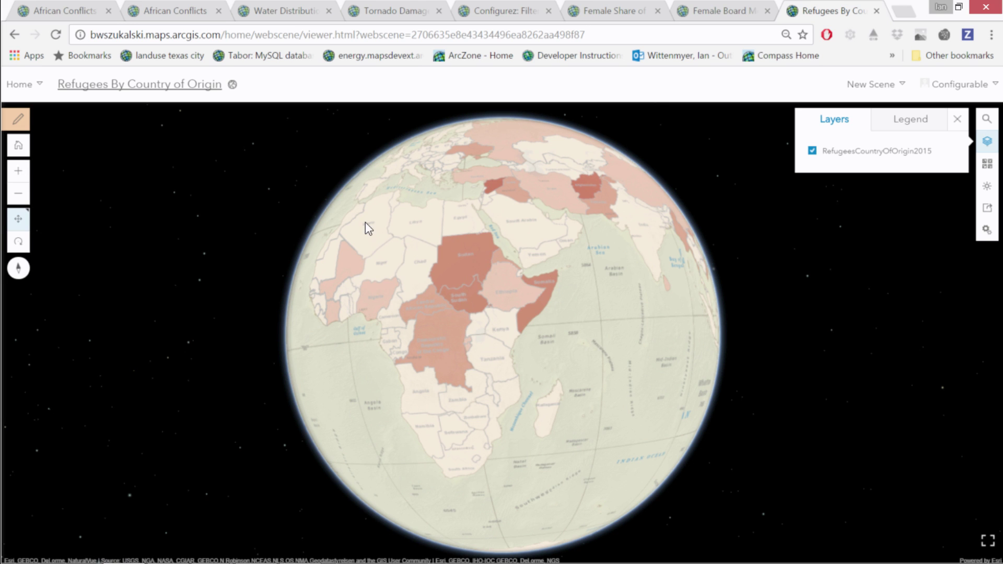
click(18, 120)
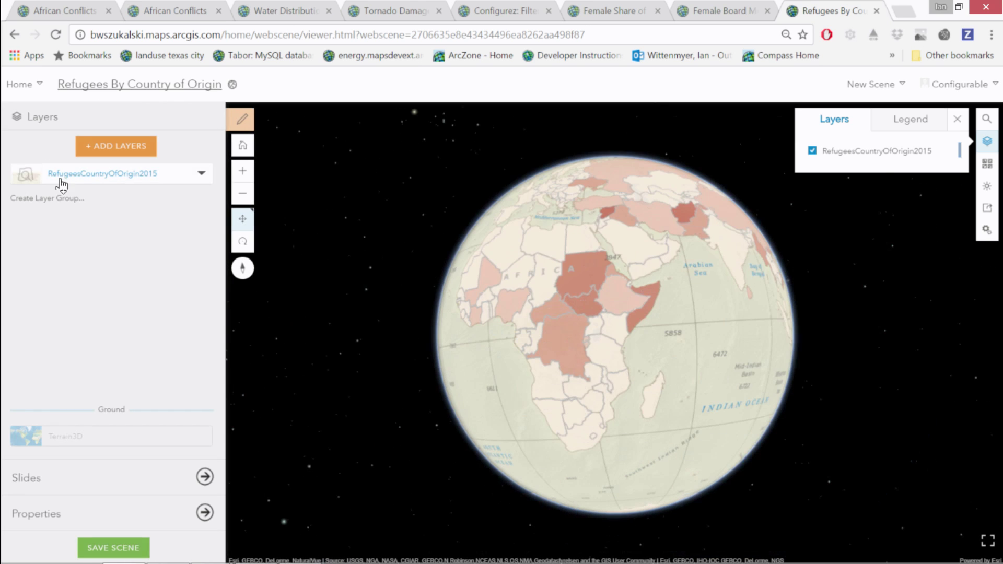
click(113, 550)
click(553, 436)
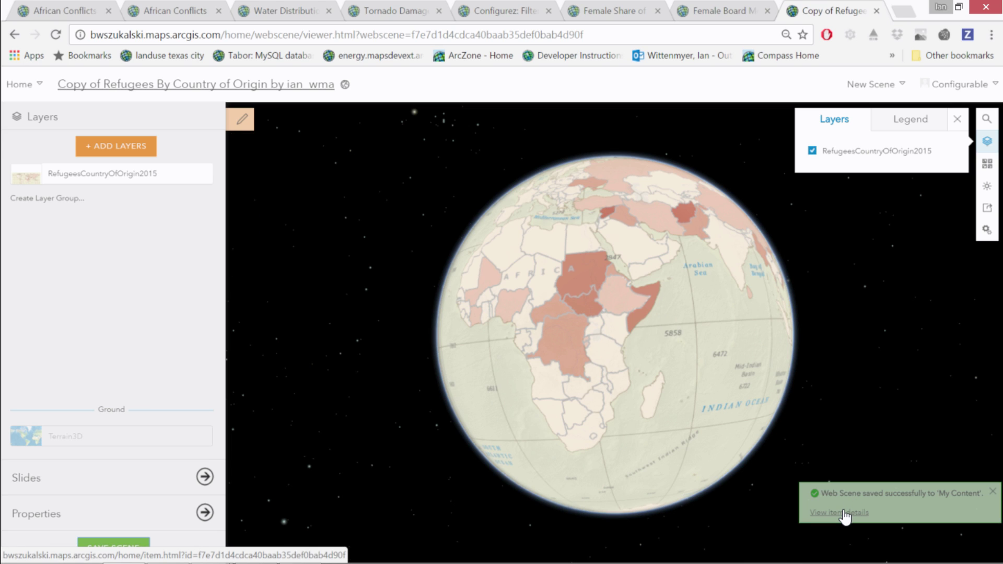
click(843, 512)
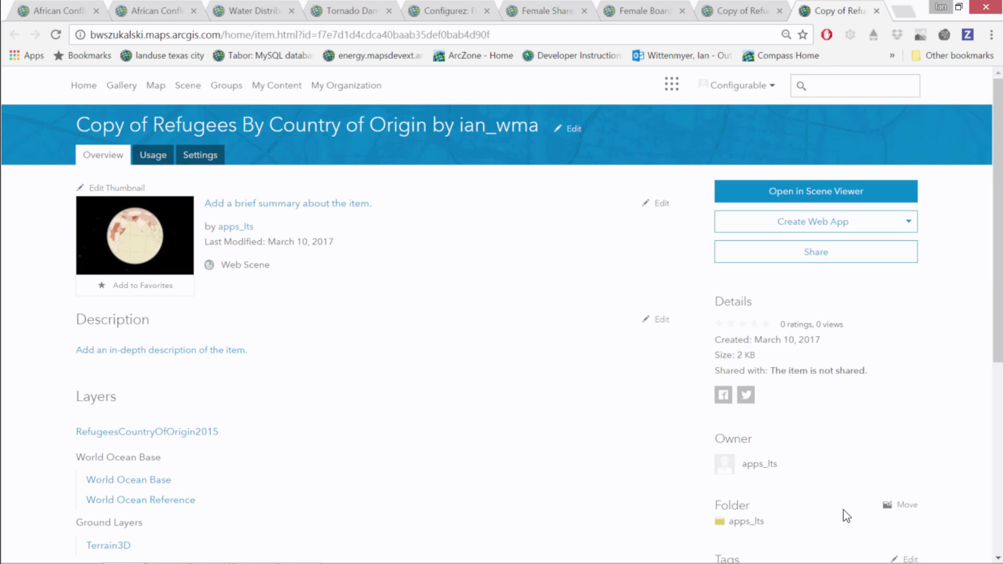
Create a web app from the copied scene with the Scene Styler (beta) template, keeping the default title and the Section 2 folder.
click(836, 227)
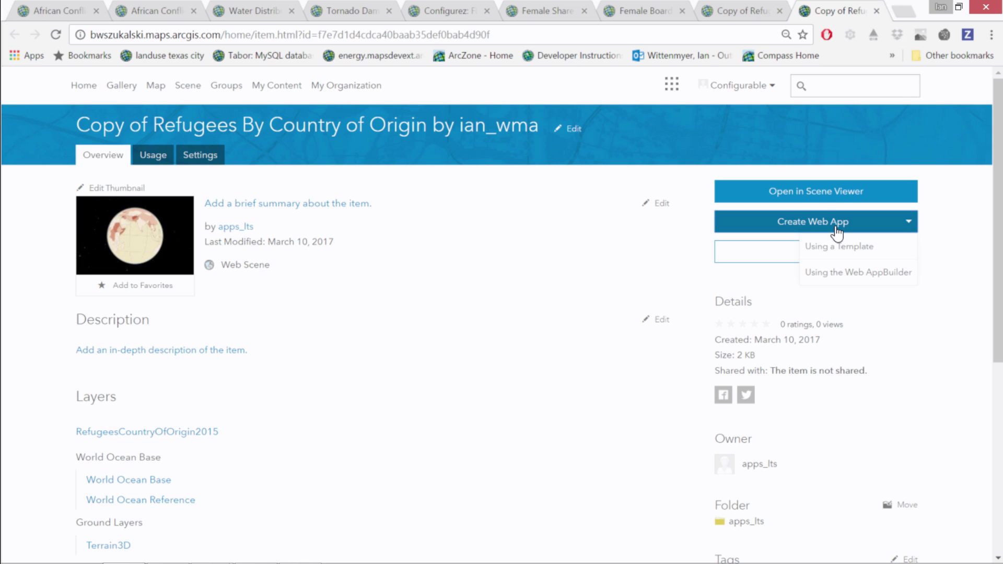
click(865, 250)
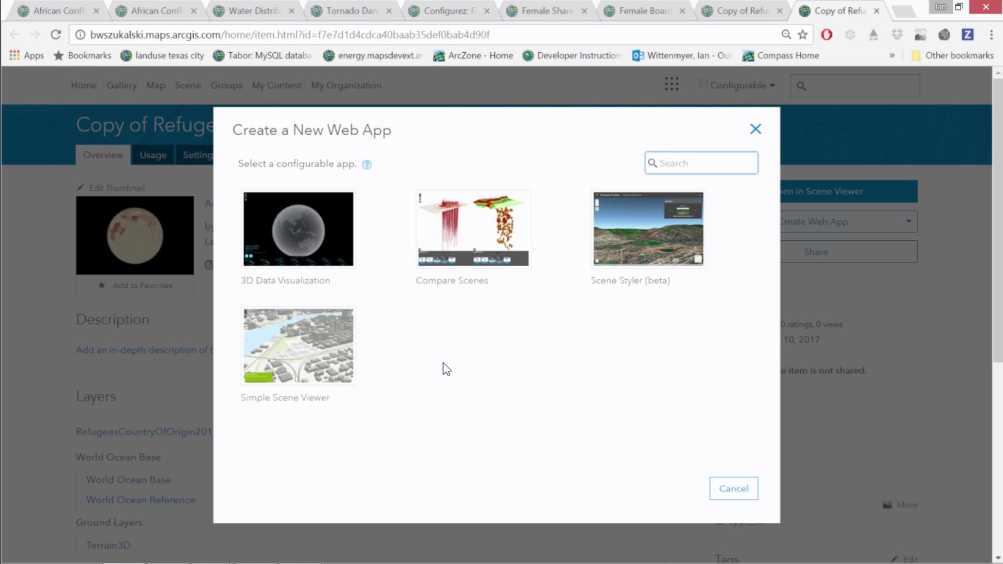
mouse_move(620, 264)
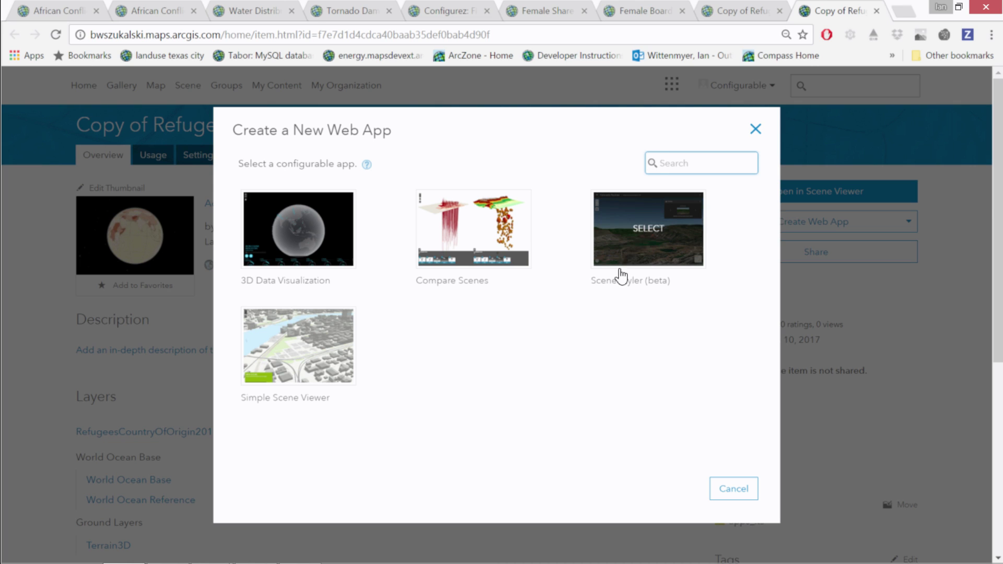
click(644, 239)
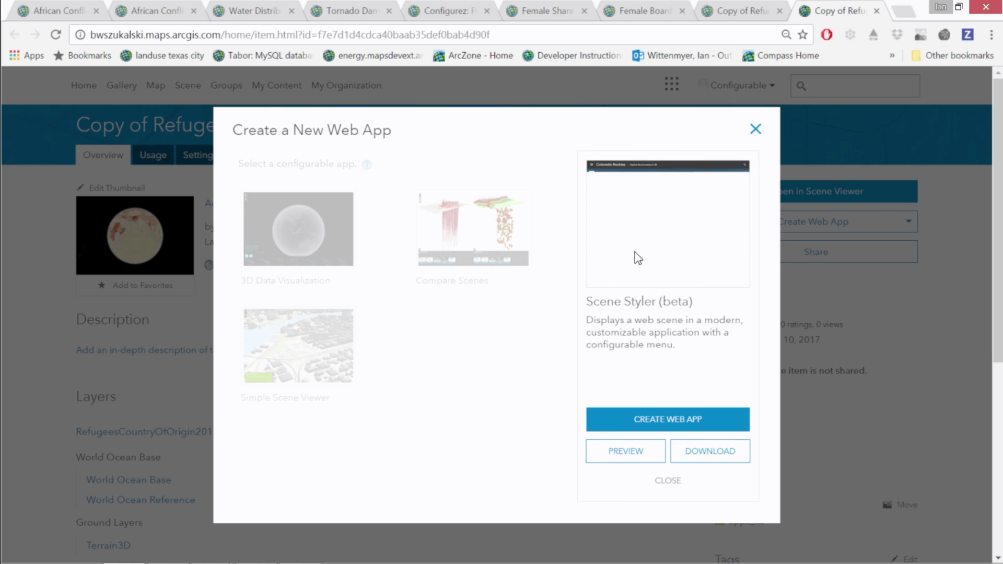
click(646, 421)
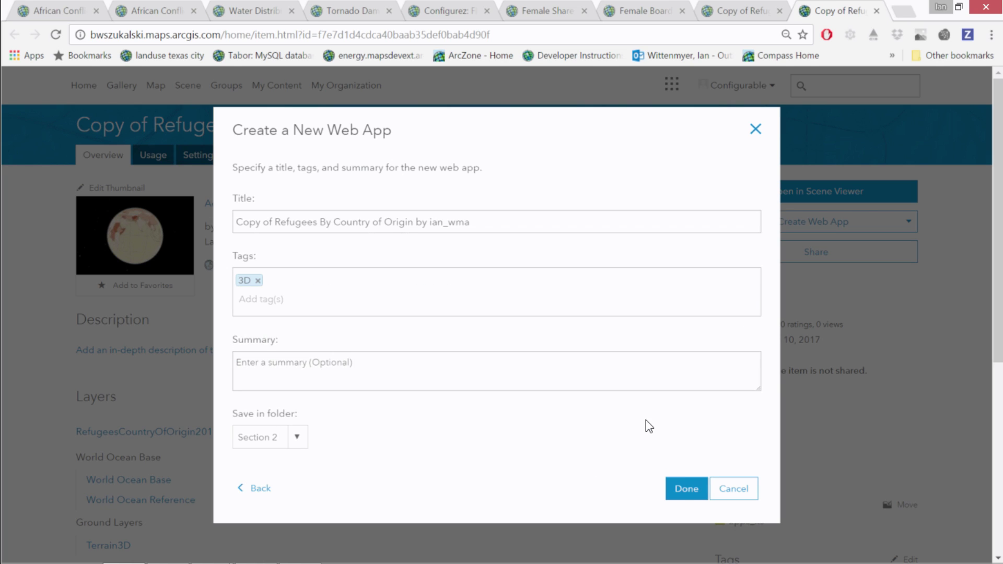
click(684, 490)
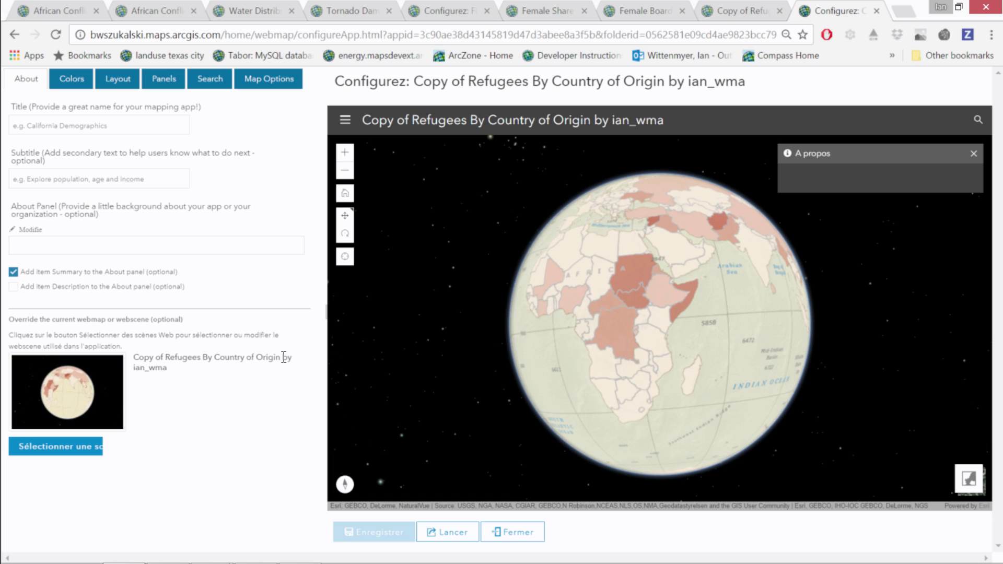
Keep the Dark app theme, set the navbar's custom color to red #FF0000, and save the configuration.
click(73, 80)
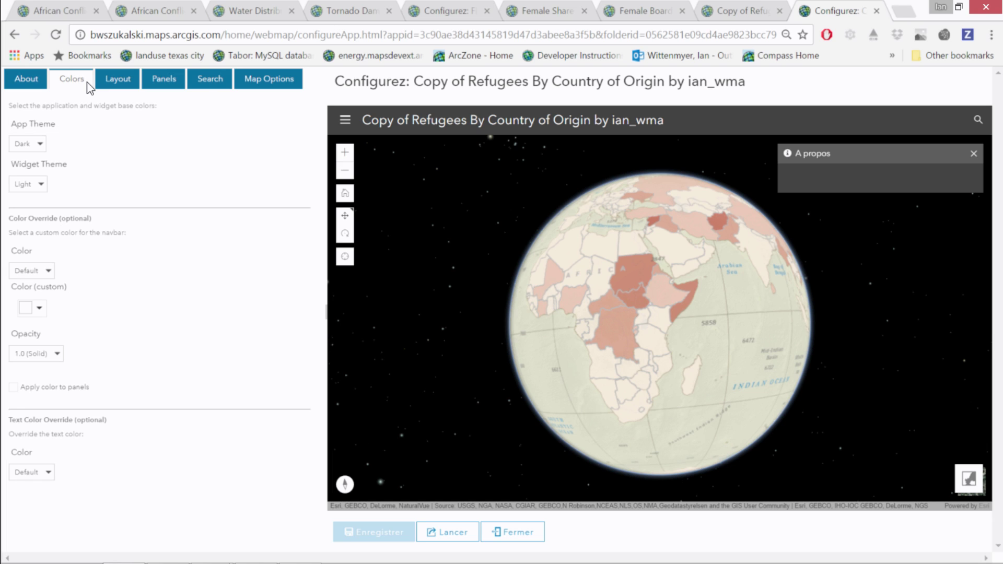
click(40, 143)
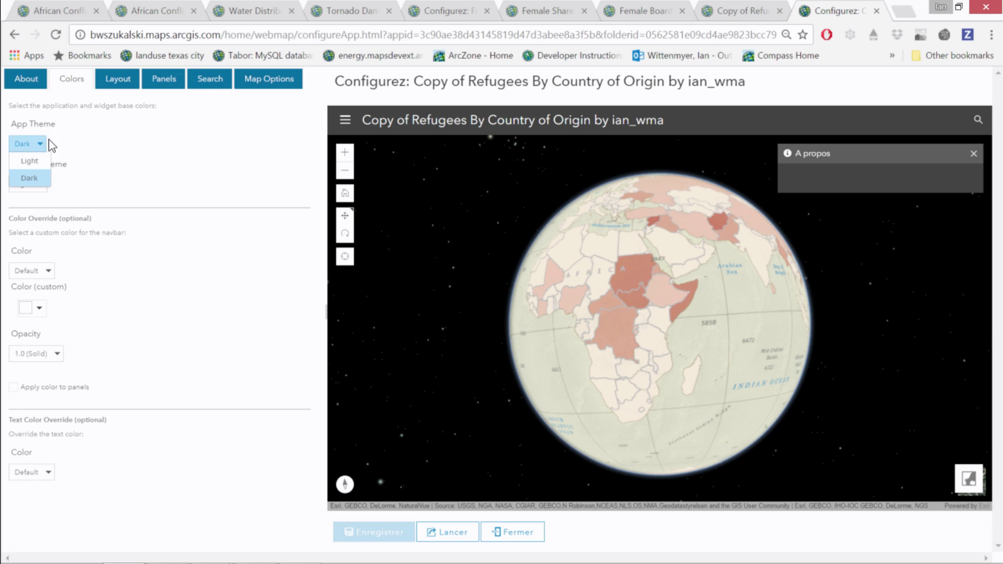
click(23, 177)
click(40, 308)
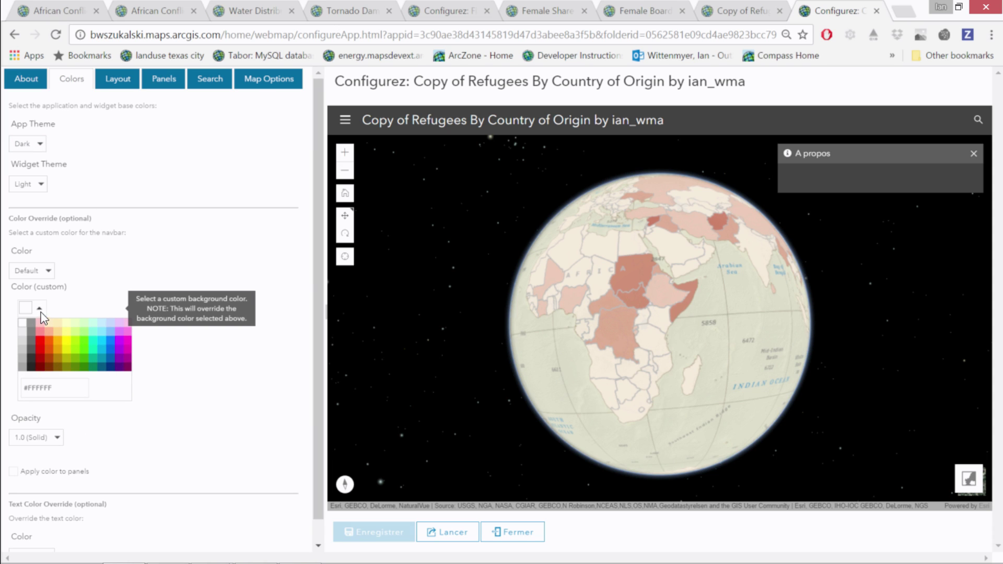
click(40, 343)
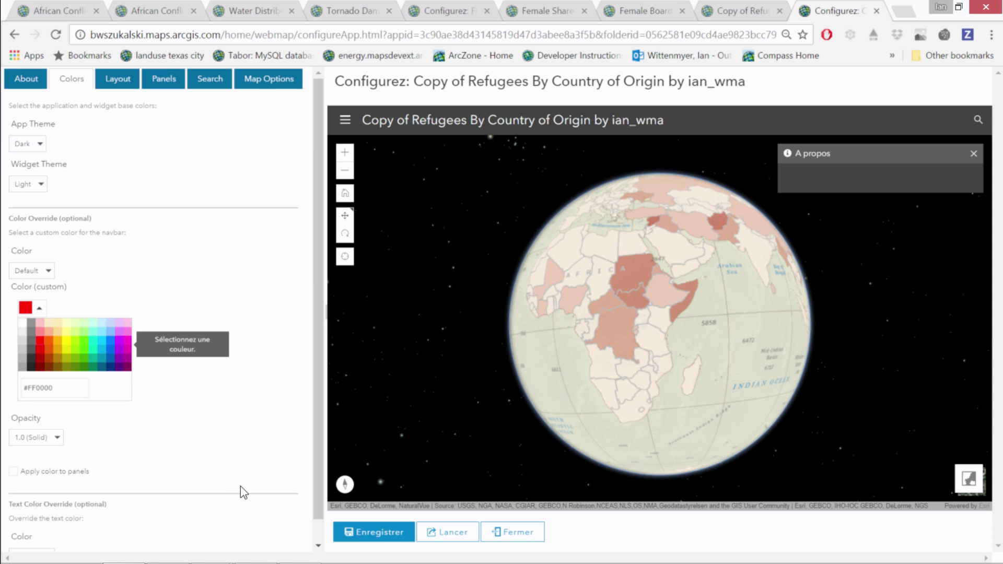
click(355, 532)
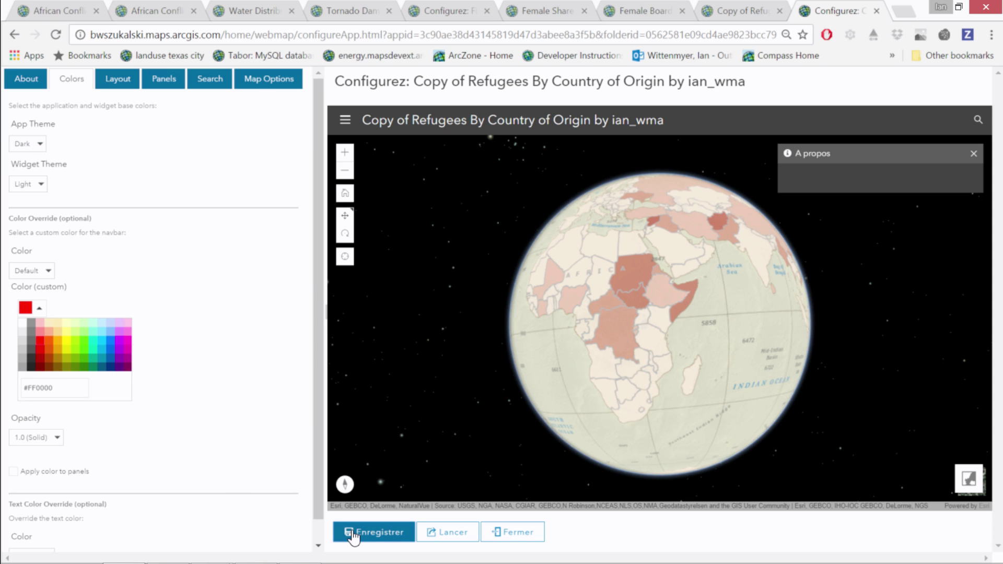
Launch the refugee scene app and view its layer list and legend.
click(441, 538)
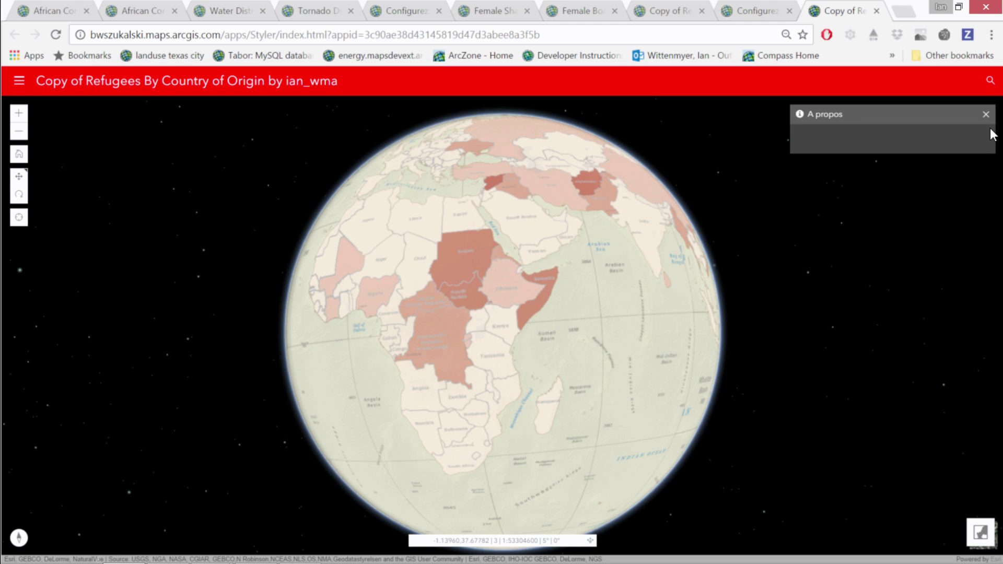
click(20, 83)
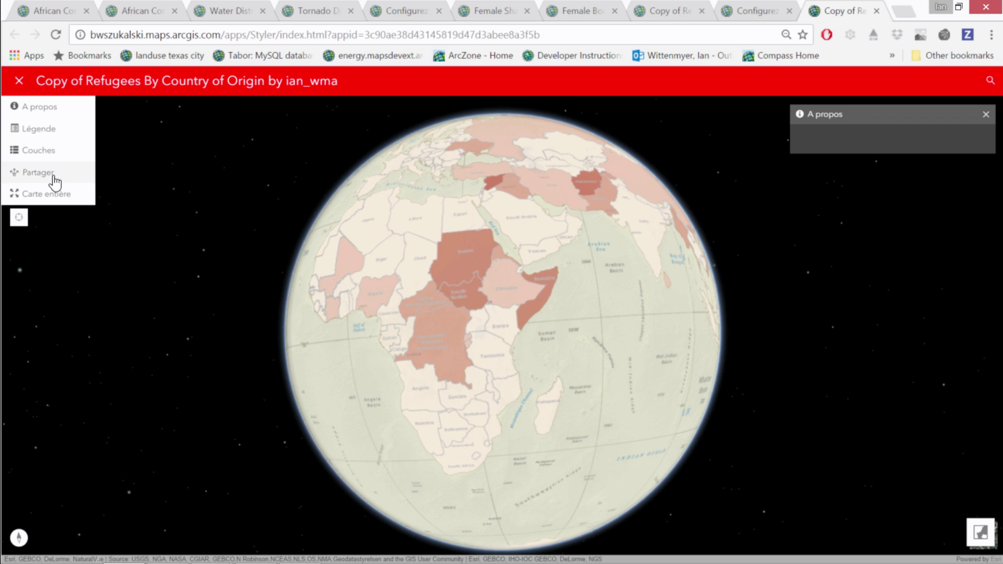
click(52, 149)
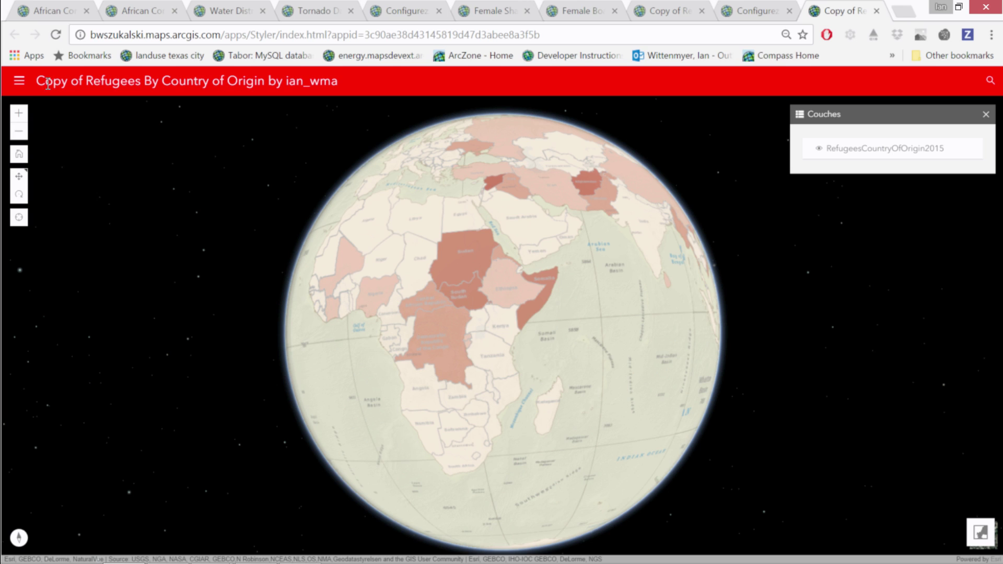
click(19, 81)
click(32, 128)
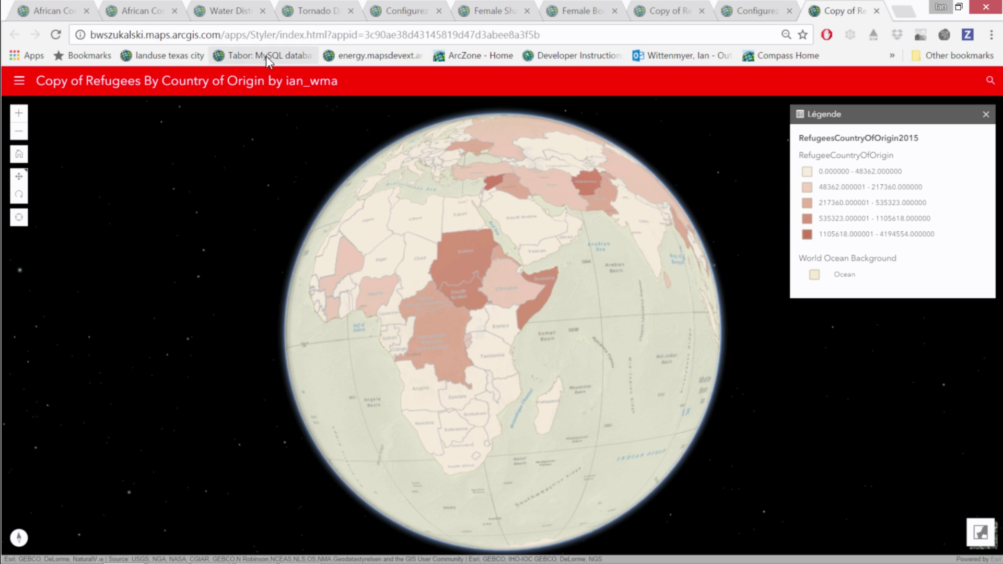
Close the launched refugee app and its configuration page, and switch to the presentation slides.
click(876, 11)
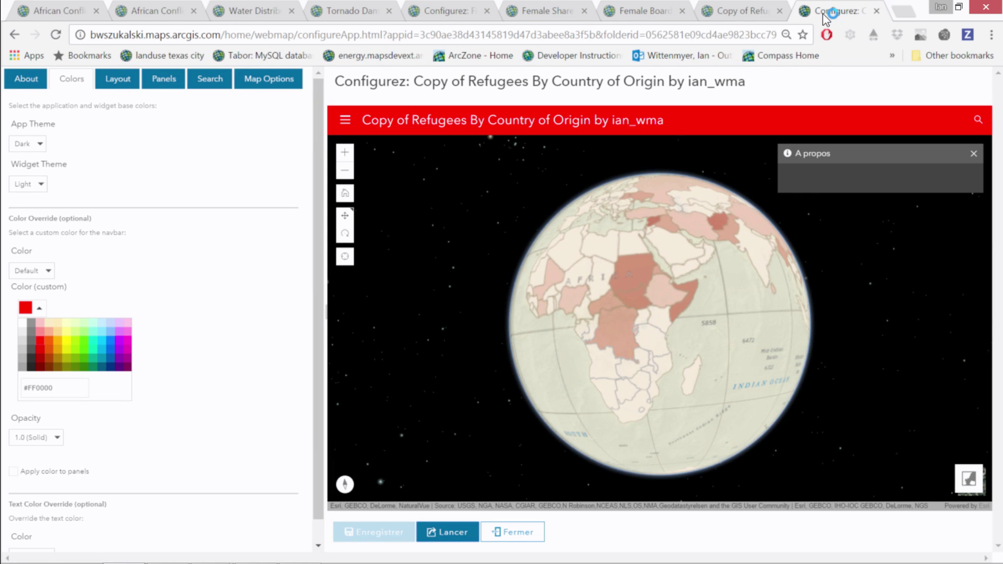
click(876, 11)
key(alt+Tab)
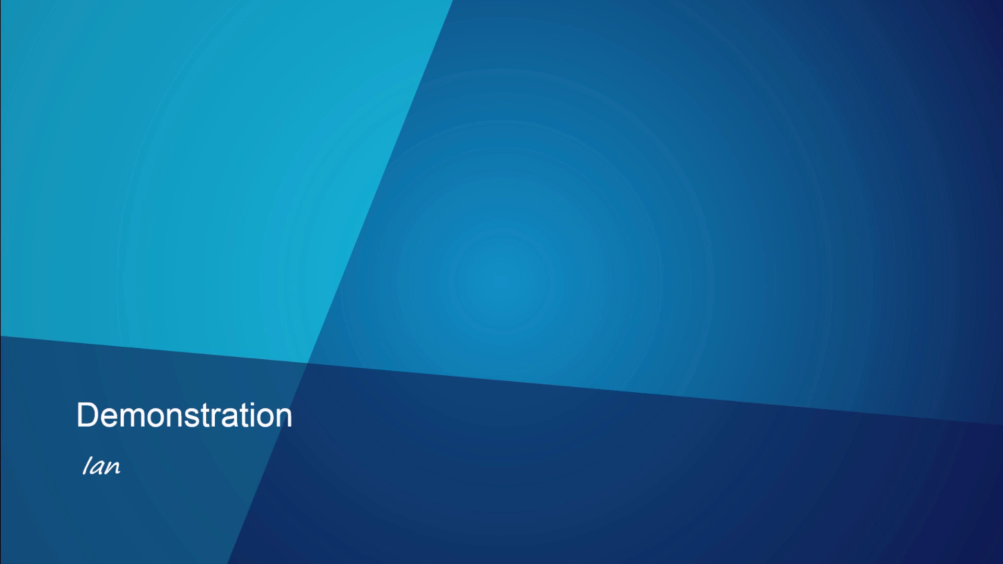
key(Right)
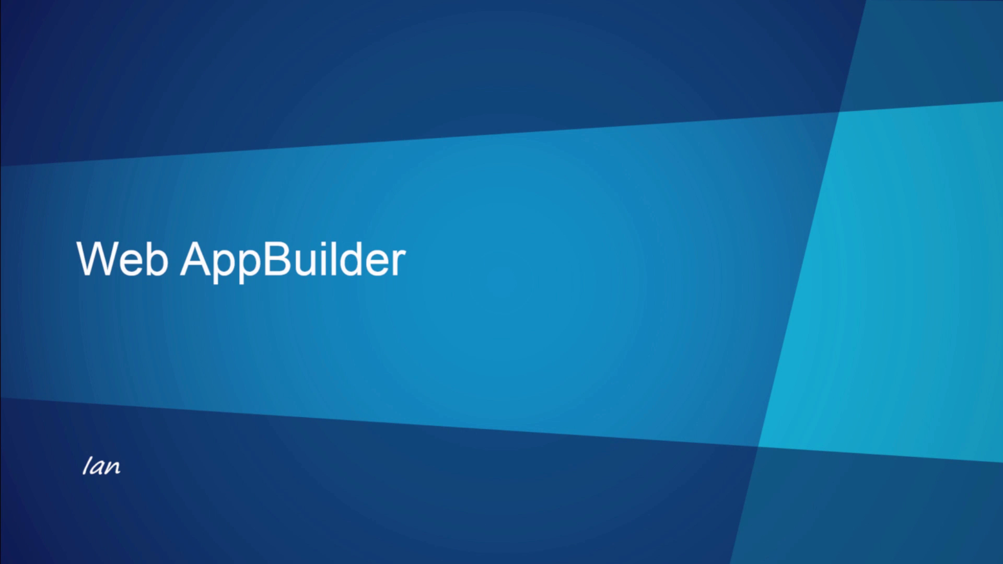
key(Right)
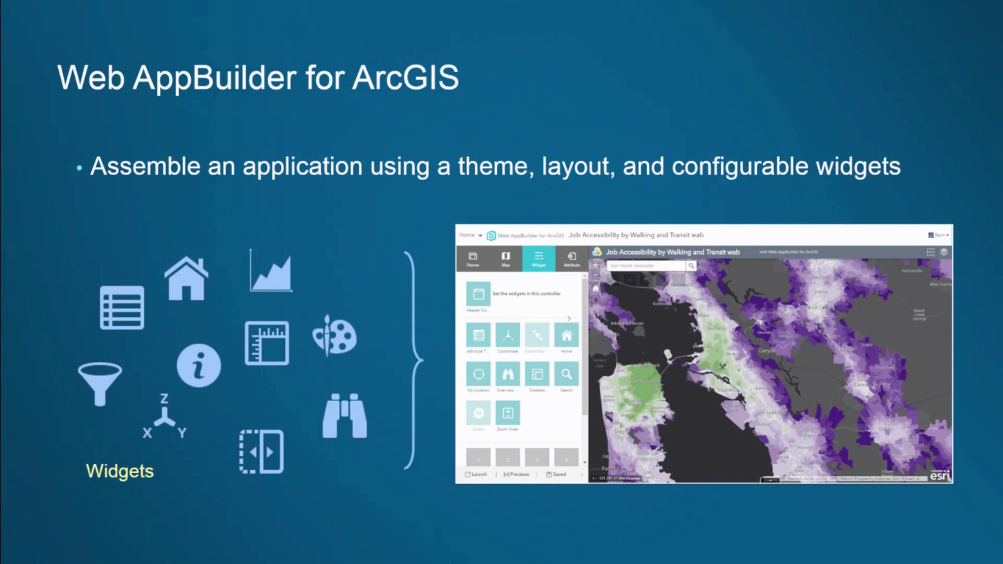
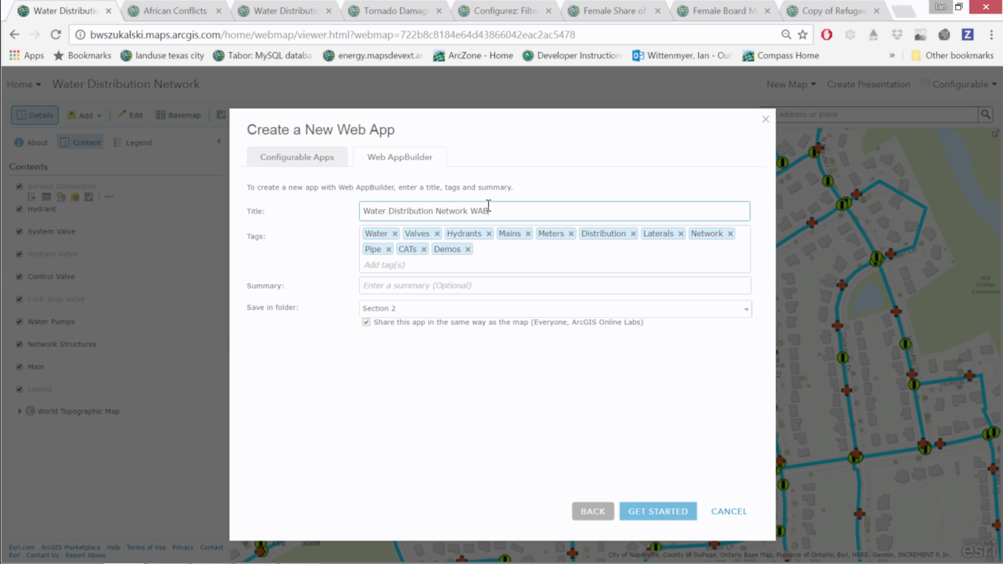
Create the Web AppBuilder app Water Distribution Network WAB and apply the Billboard Theme with the layout that stacks widgets vertically on the right.
click(655, 513)
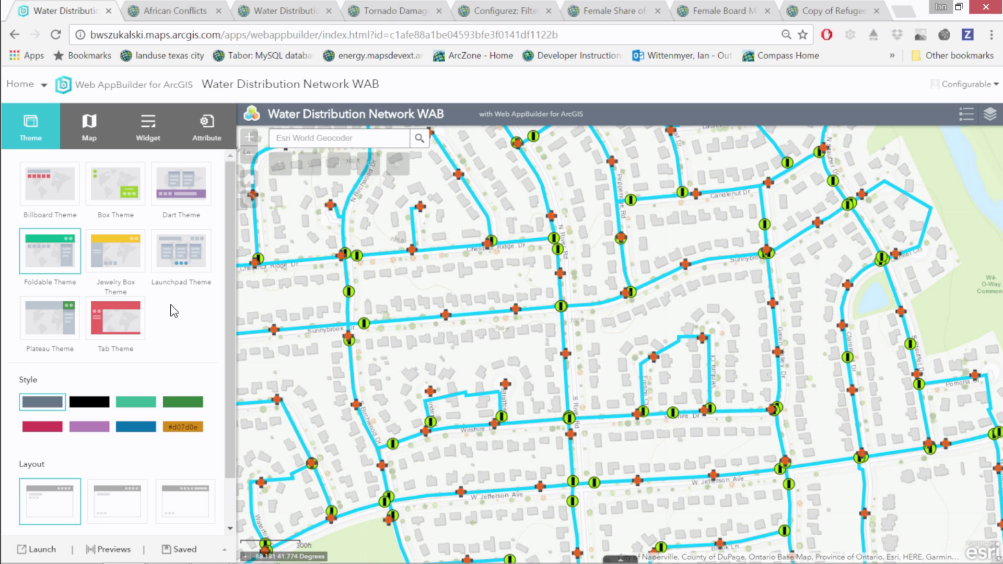
click(55, 186)
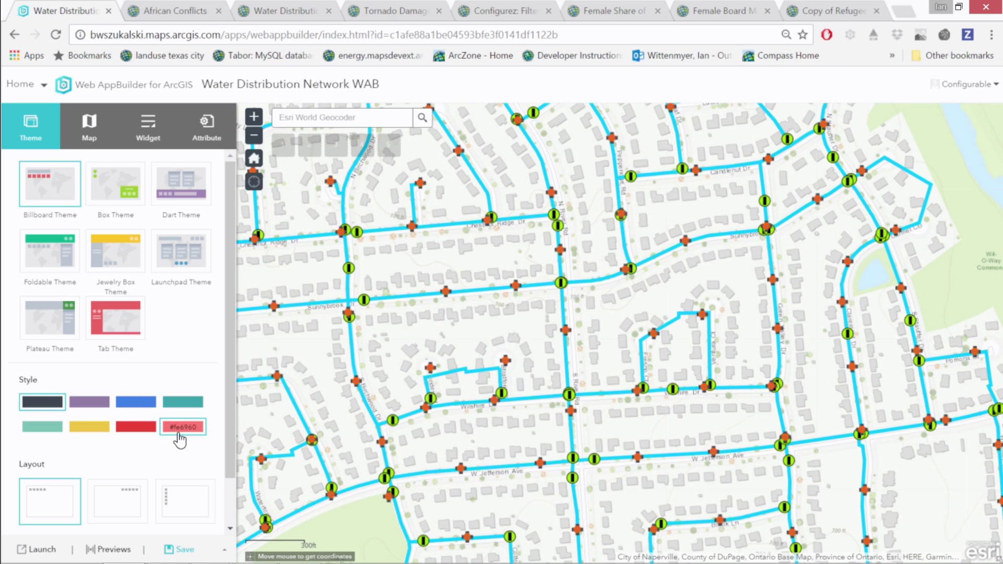
drag(228, 443, 226, 502)
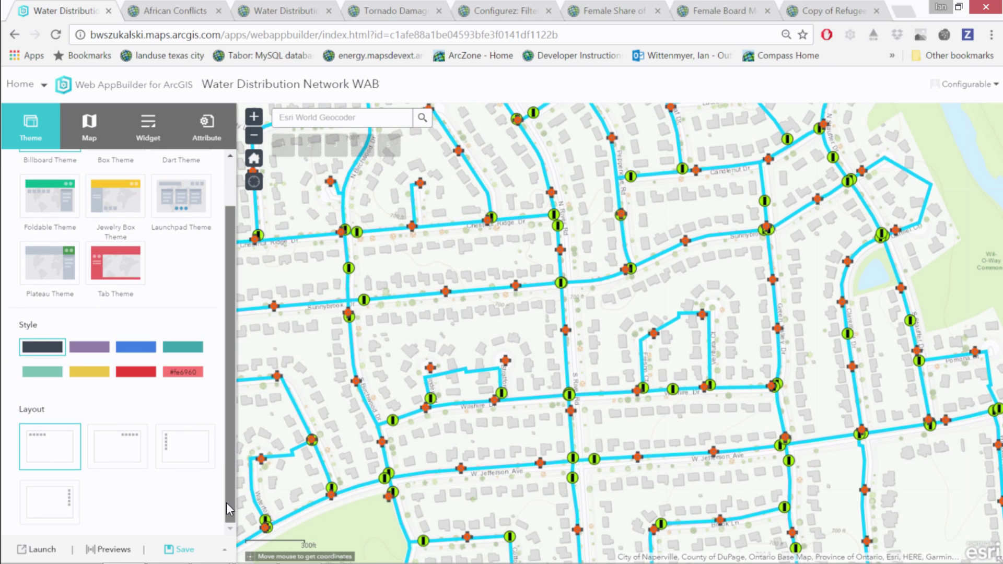
click(60, 508)
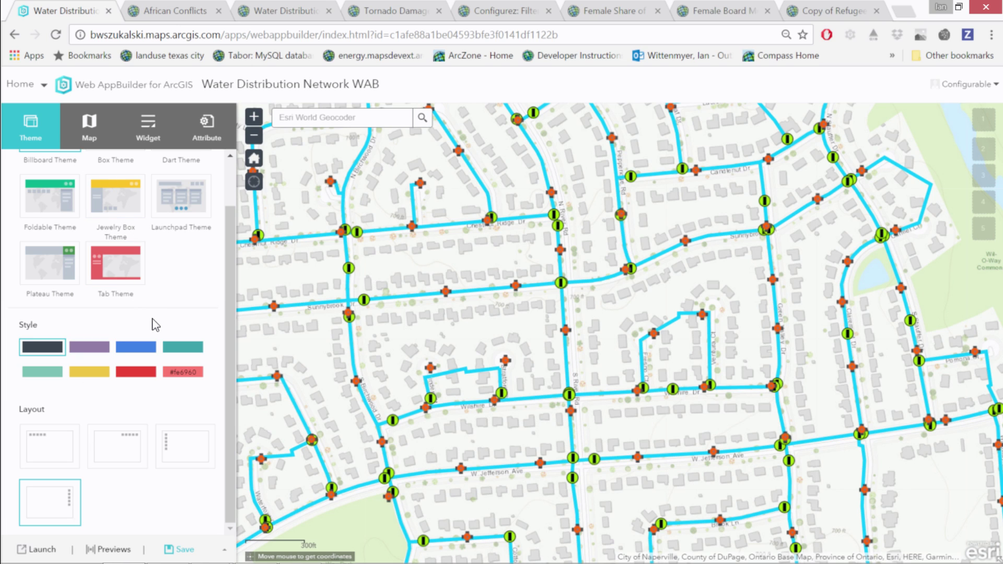
Review the app's map settings and turn off the Coordinate, Overview Map and Scalebar widgets.
click(97, 125)
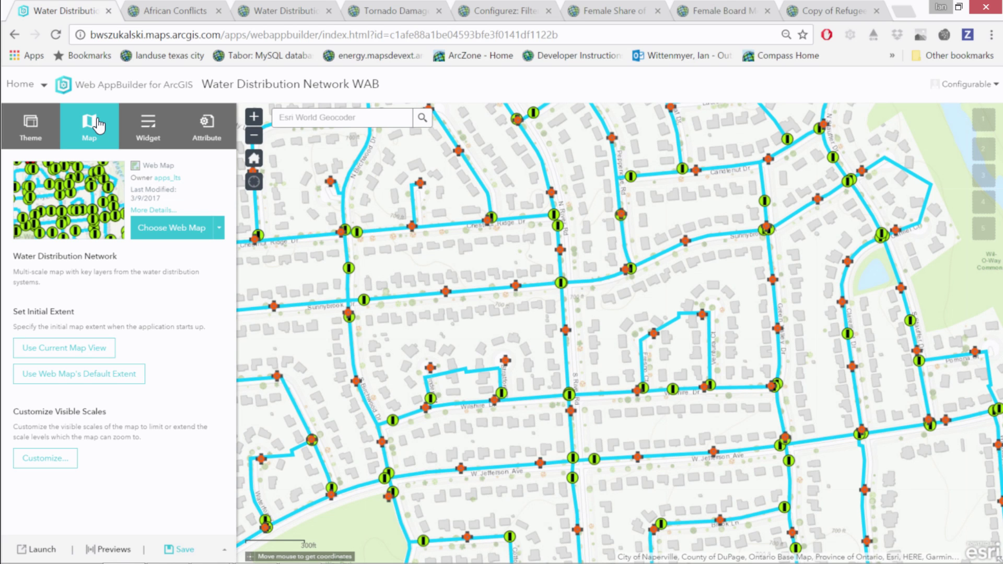
click(151, 133)
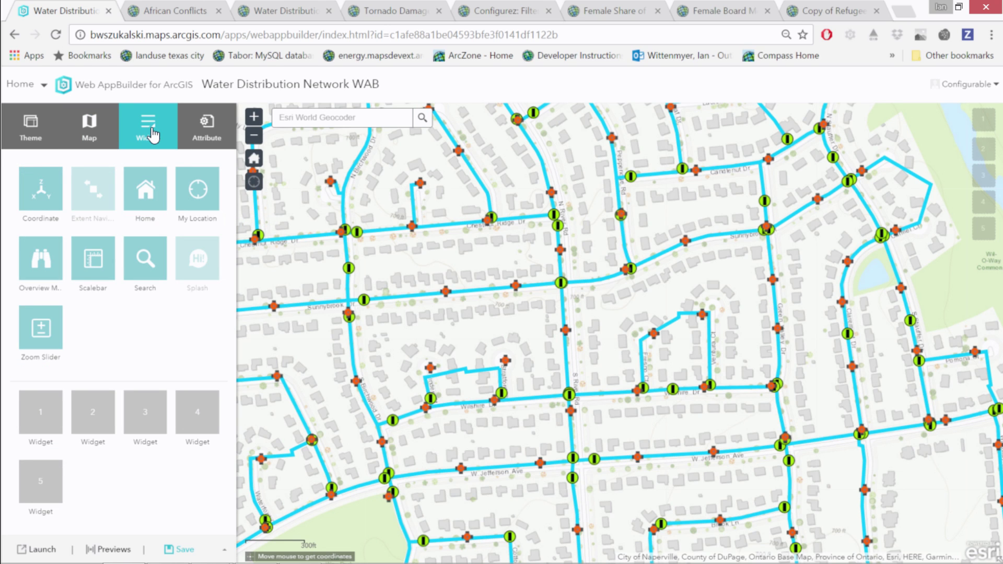
mouse_move(97, 205)
mouse_move(60, 213)
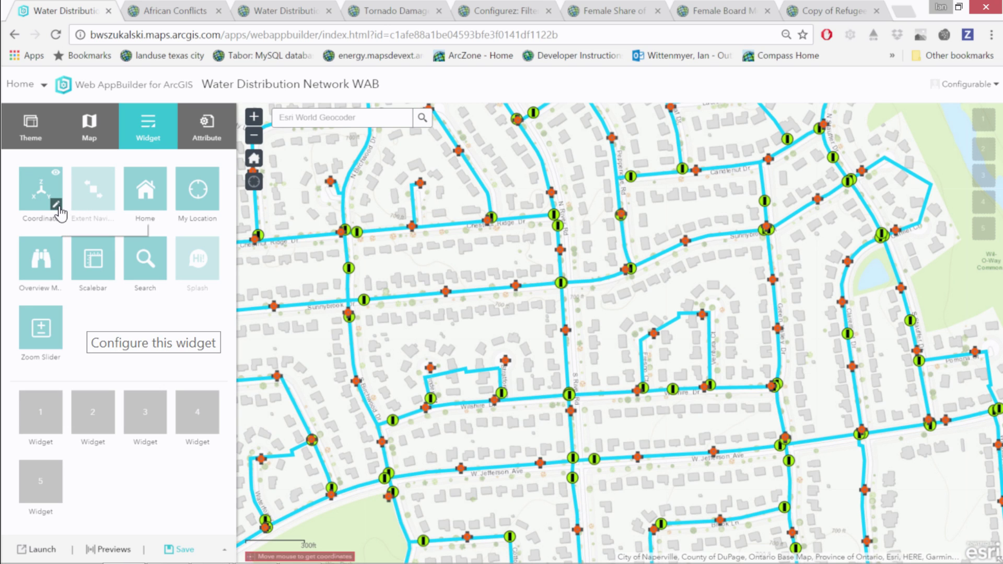
click(55, 176)
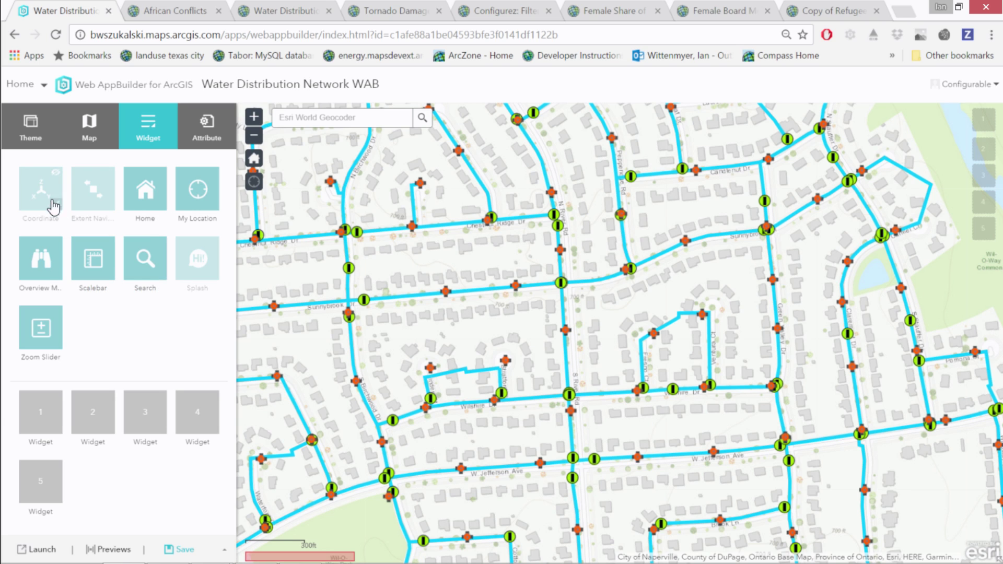
click(58, 244)
mouse_move(110, 247)
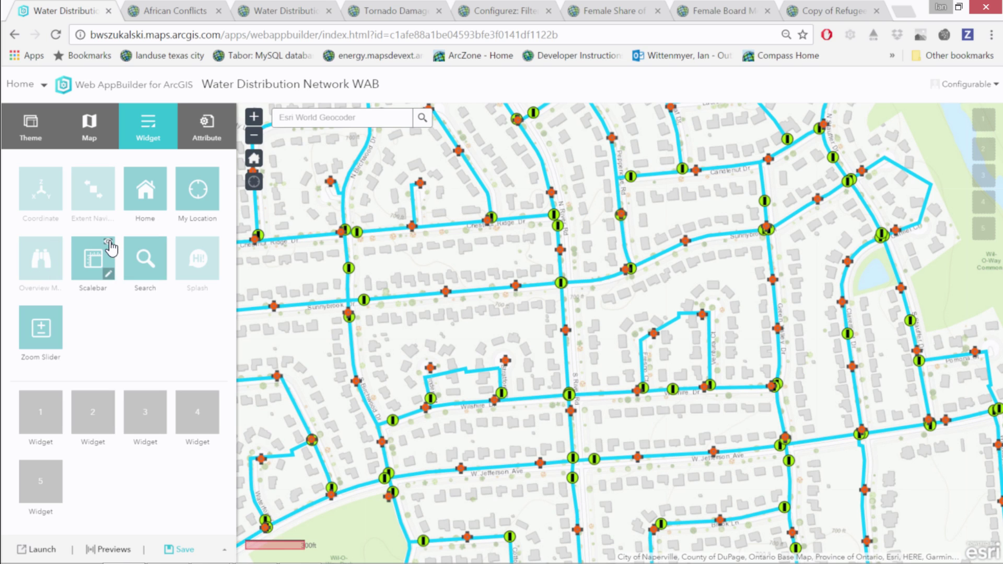
click(108, 243)
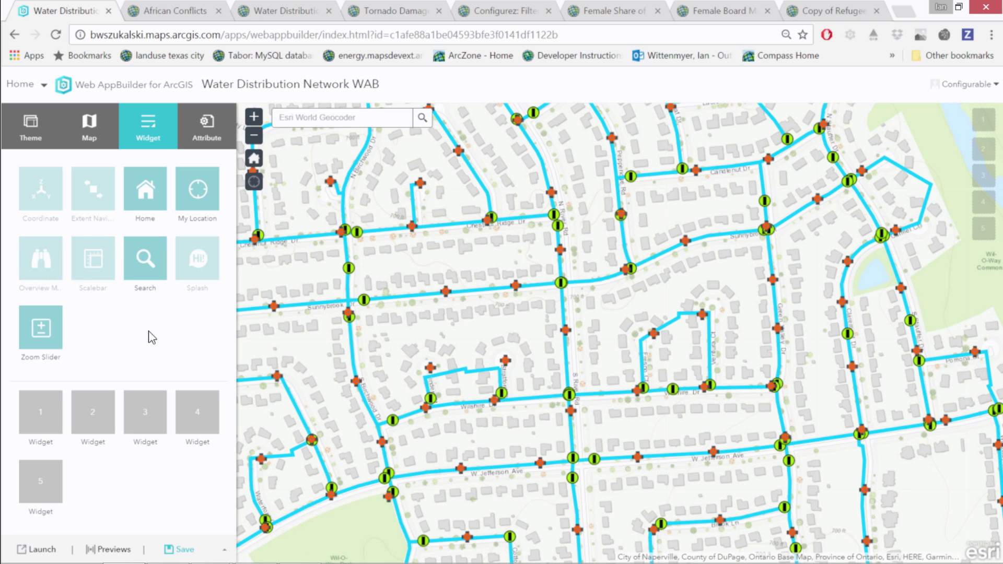
Search the available widgets for "sum" and add Info Summary to the first empty widget slot.
click(49, 407)
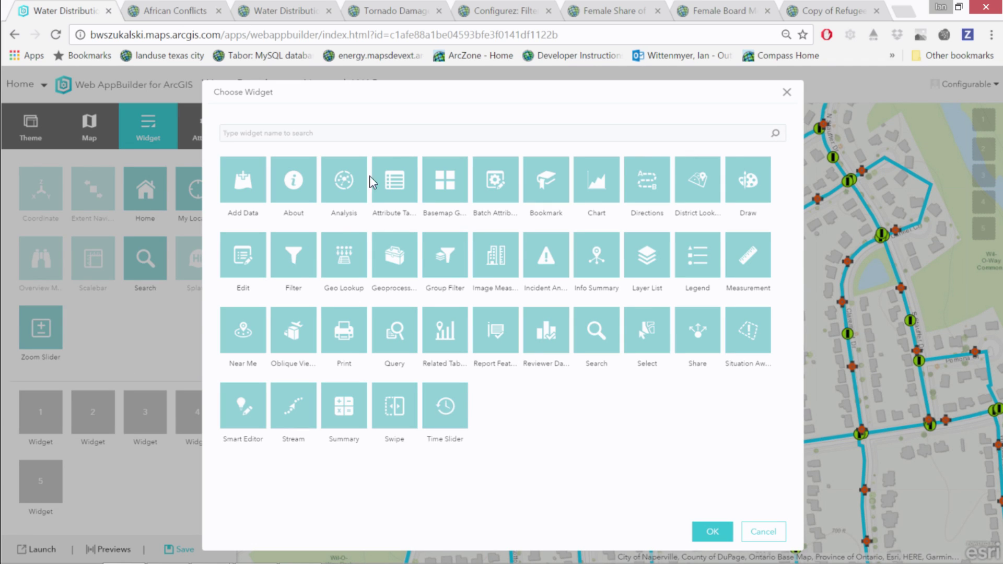
click(418, 134)
text(sum)
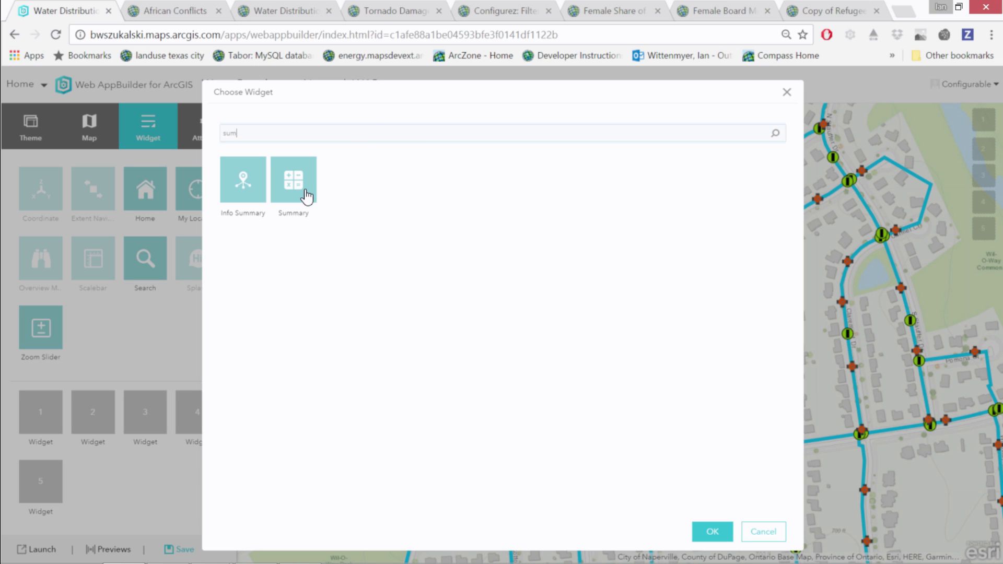
click(250, 186)
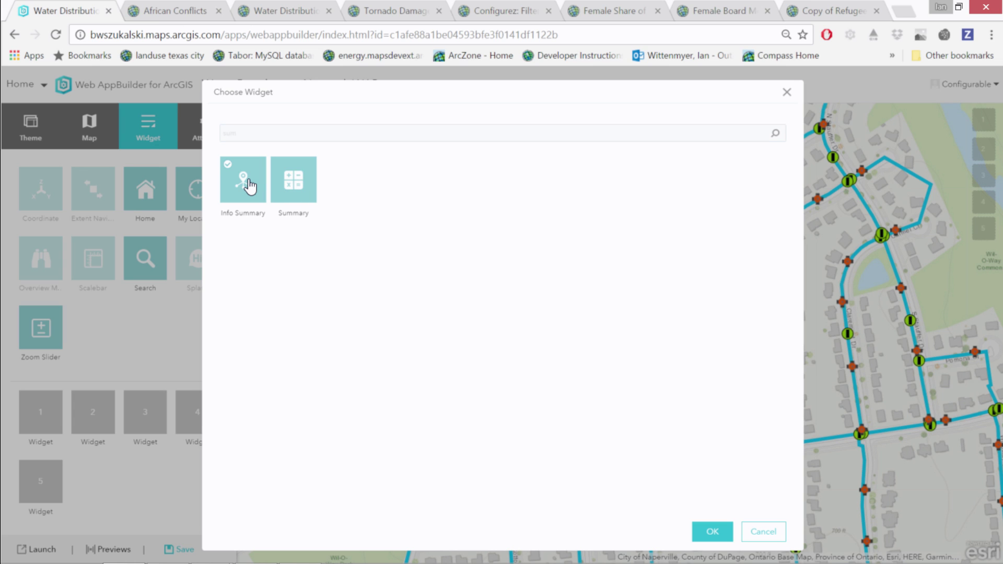
click(714, 528)
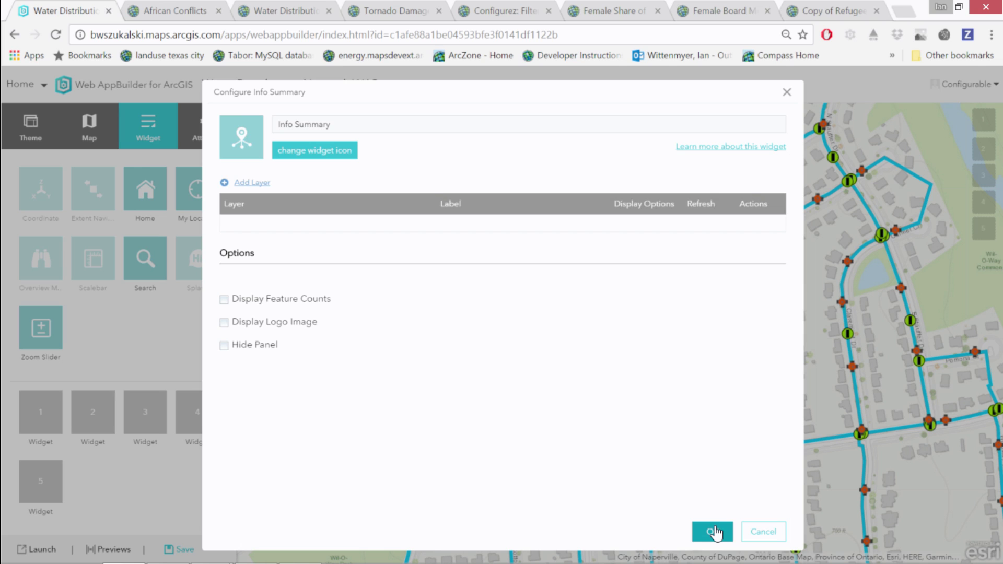
Add the System Valve layer to the Info Summary widget and set its map symbology to the green default symbol.
click(267, 182)
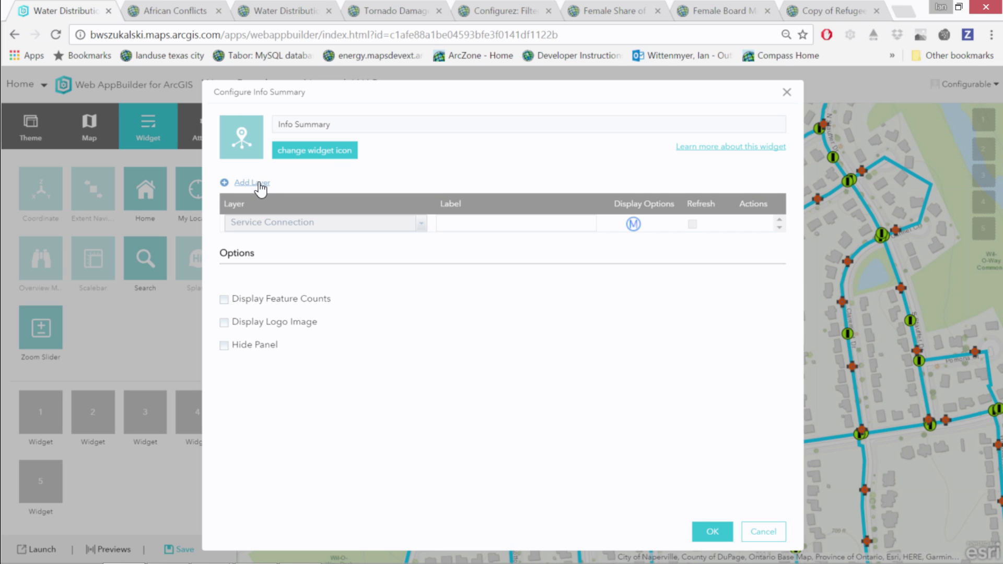
click(423, 225)
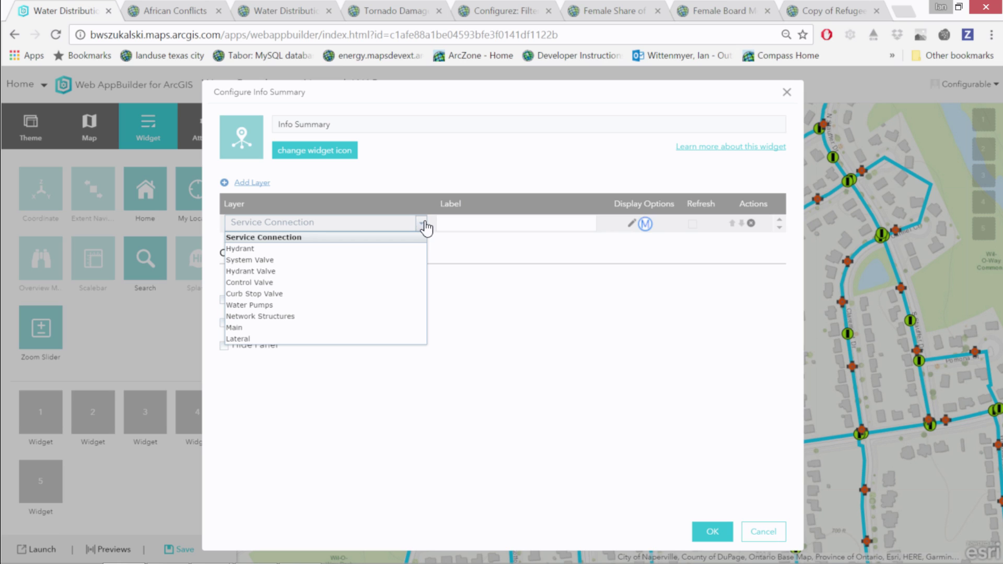
click(390, 260)
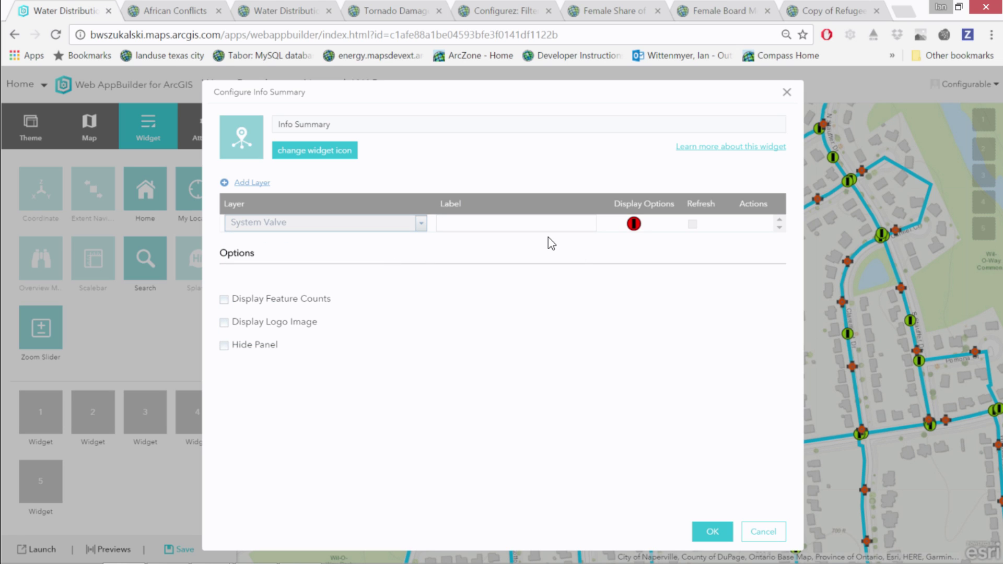
mouse_move(671, 219)
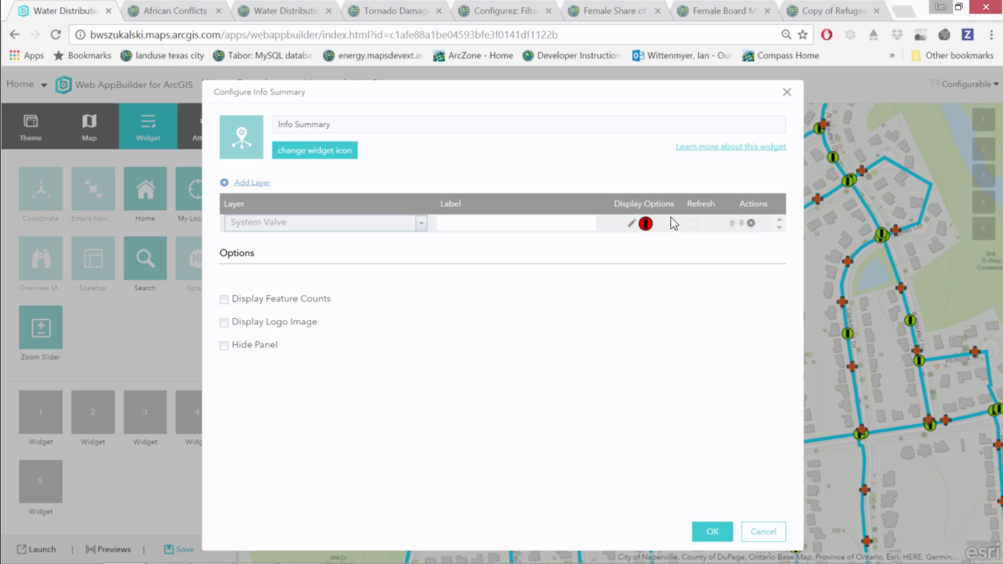
click(631, 225)
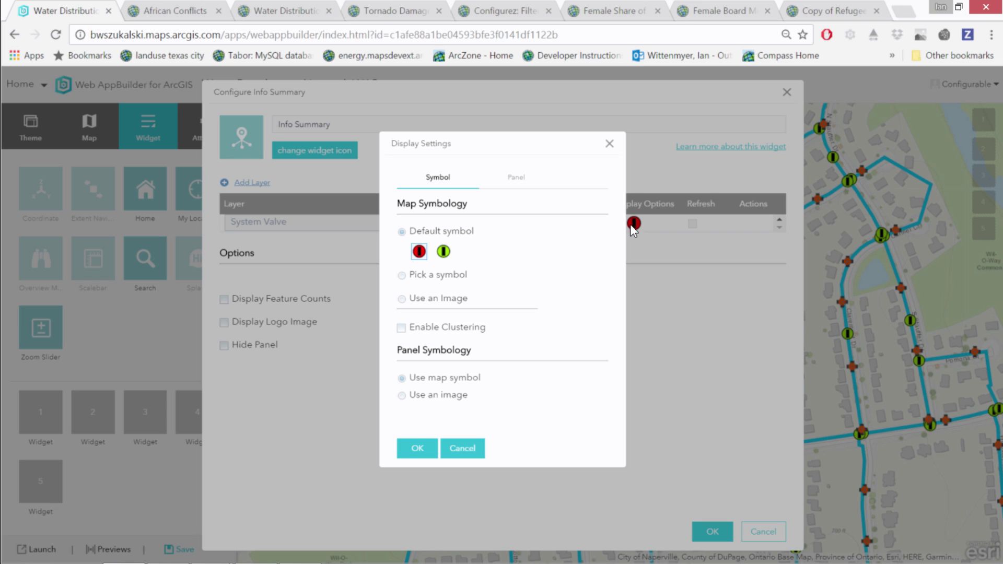
click(443, 252)
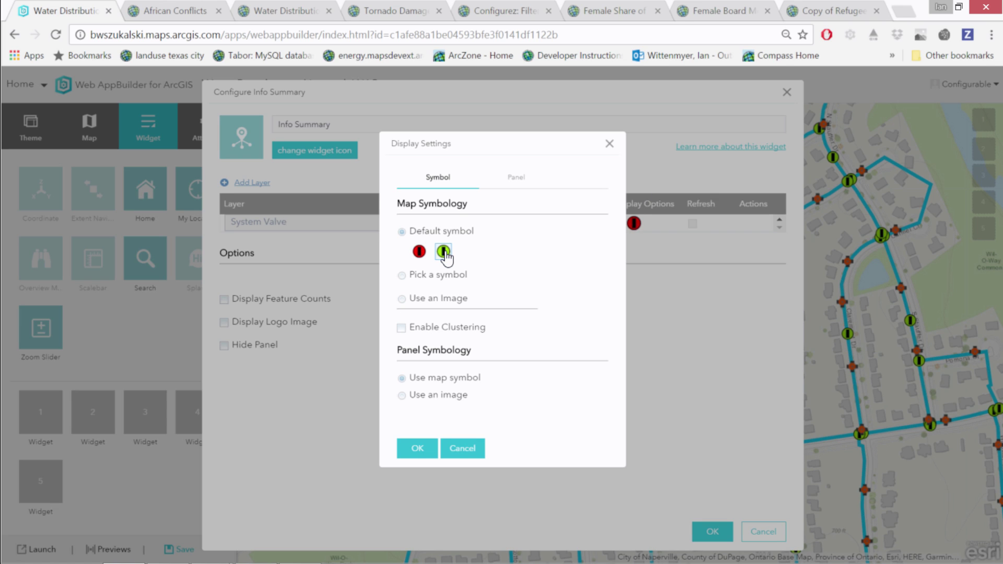
click(417, 448)
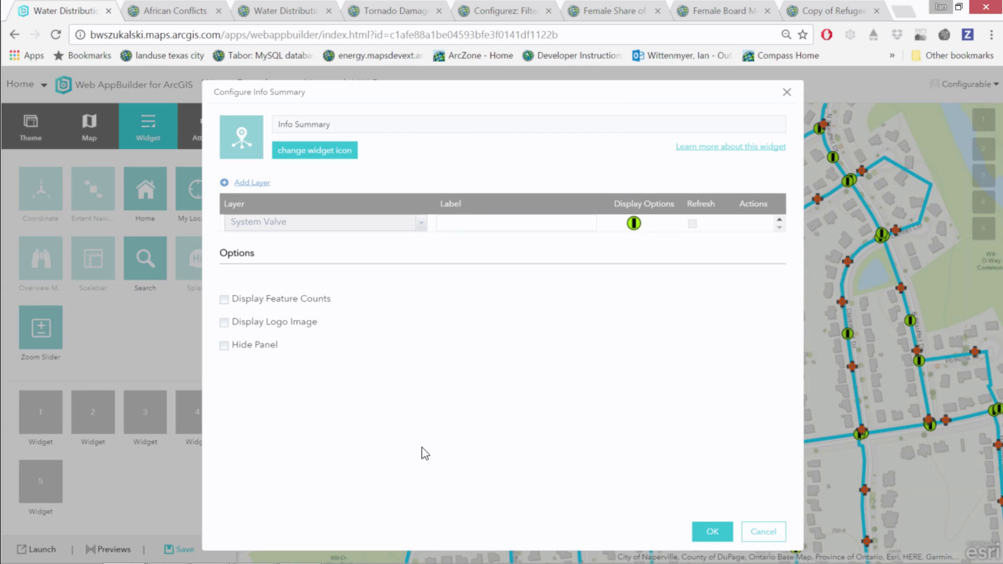
Enable Display Feature Counts, rename the widget Valve Summary, and accept its configuration.
click(224, 300)
click(289, 127)
drag(293, 126, 250, 131)
text(Value)
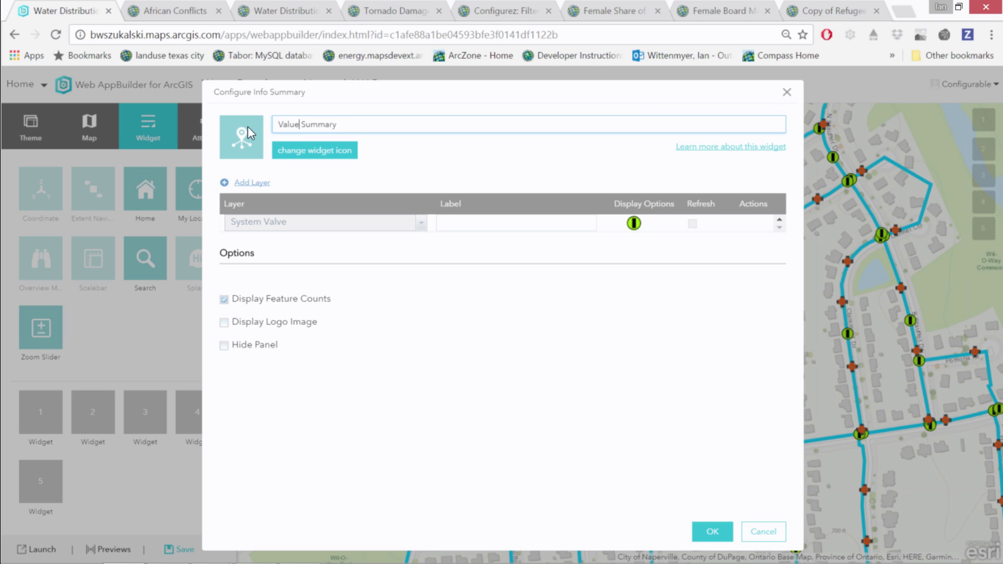
key(BackSpace)
key(BackSpace)
text(ve)
click(713, 531)
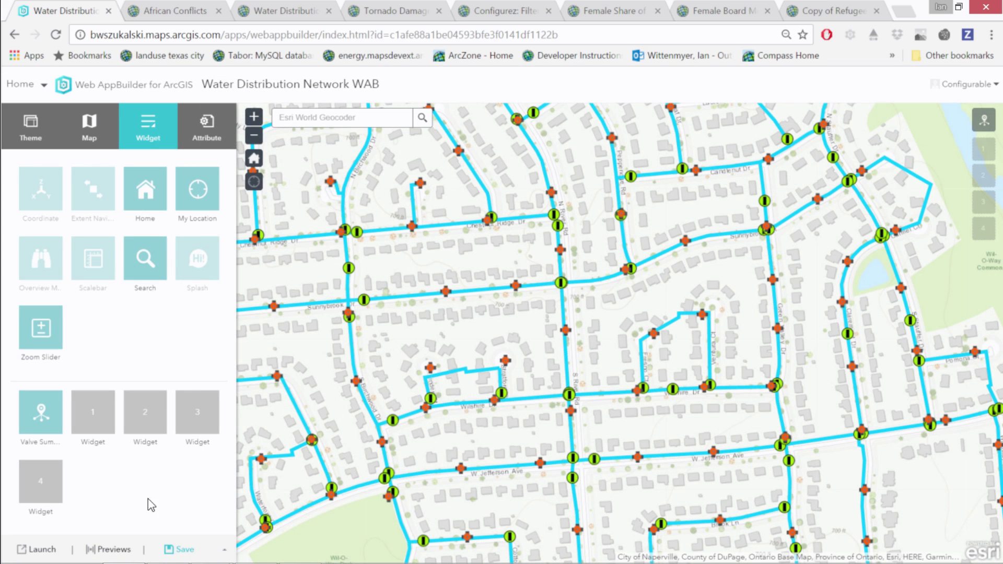
Save and launch the app, and expand the System Valve list in the Valve Summary widget.
click(177, 548)
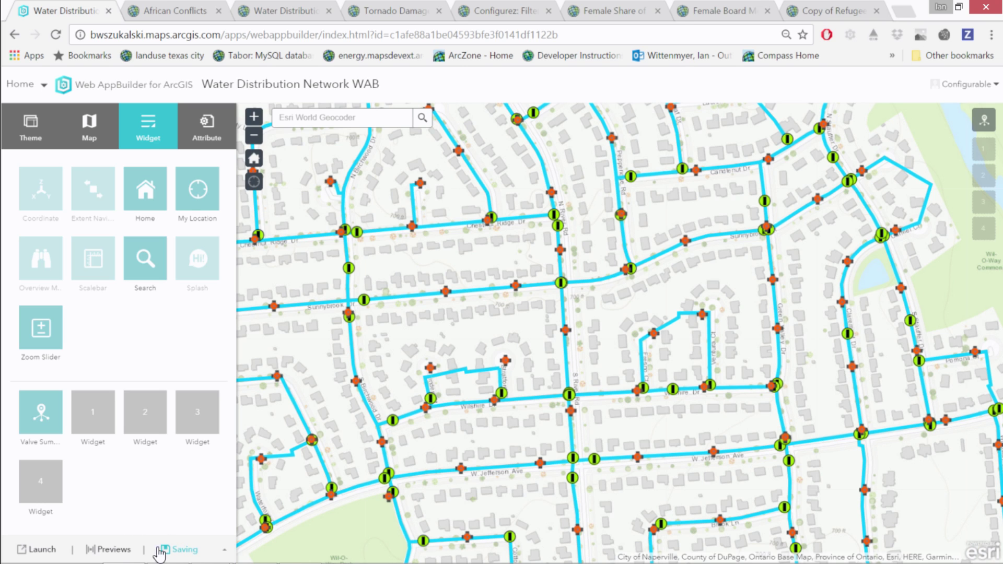
click(41, 548)
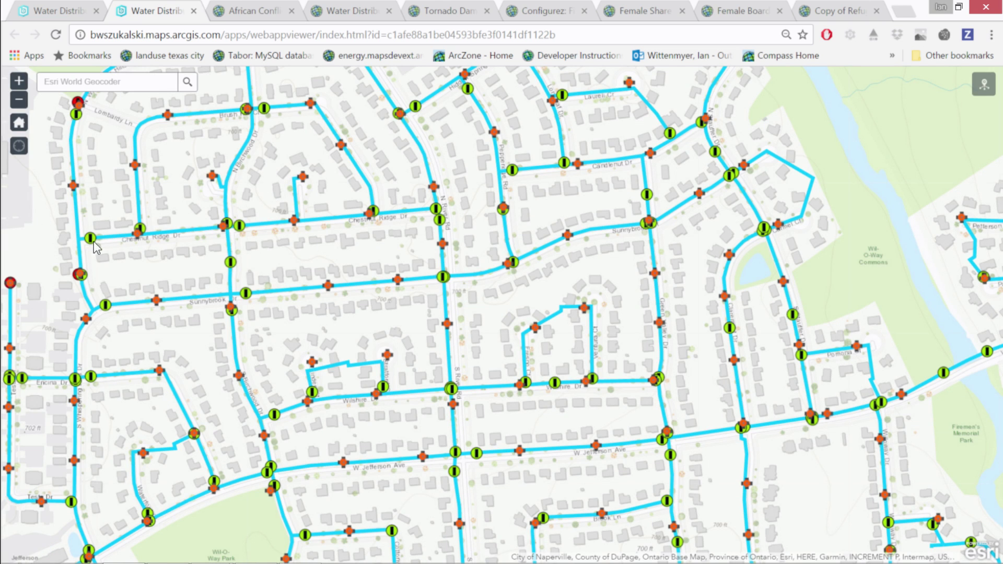
click(984, 93)
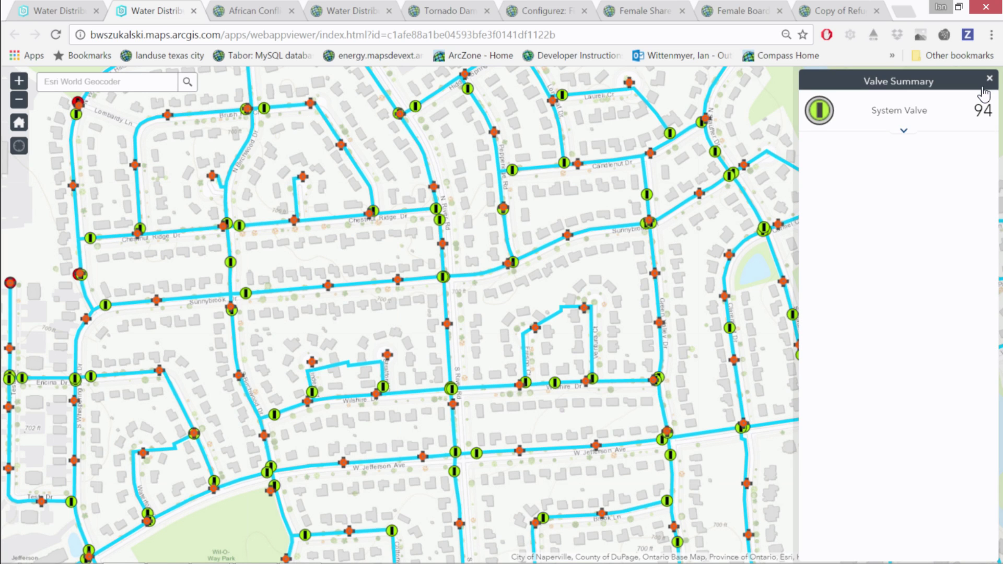
click(904, 131)
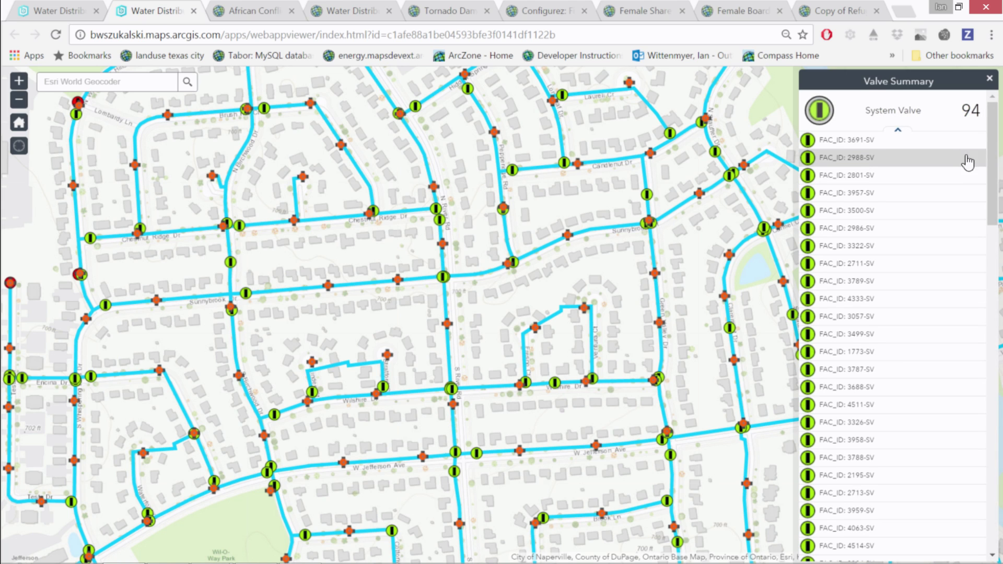
Browse the System Valve list and view the details of valves 3500-SV and 2753-SV on the map.
click(971, 210)
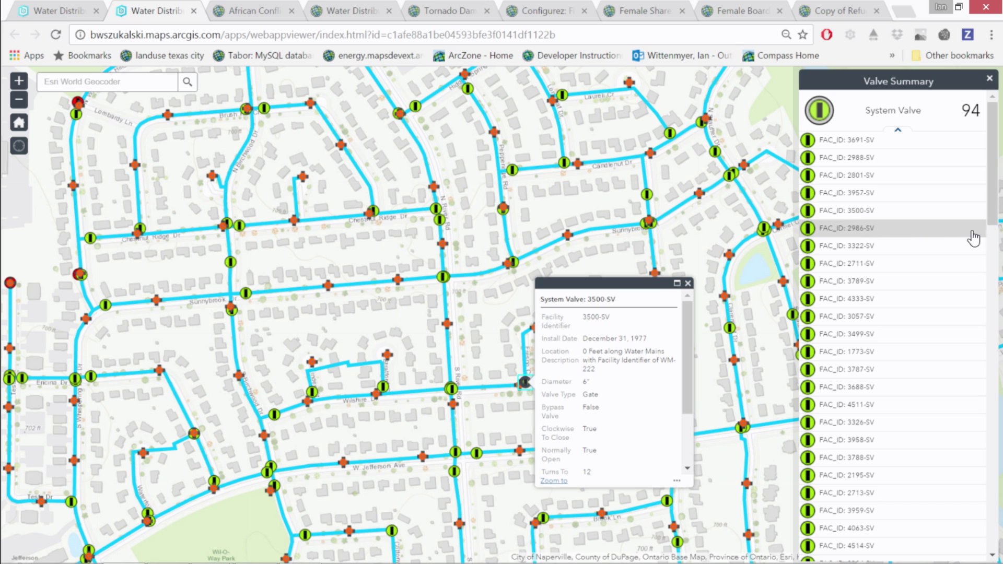
scroll(972, 340, down, 20)
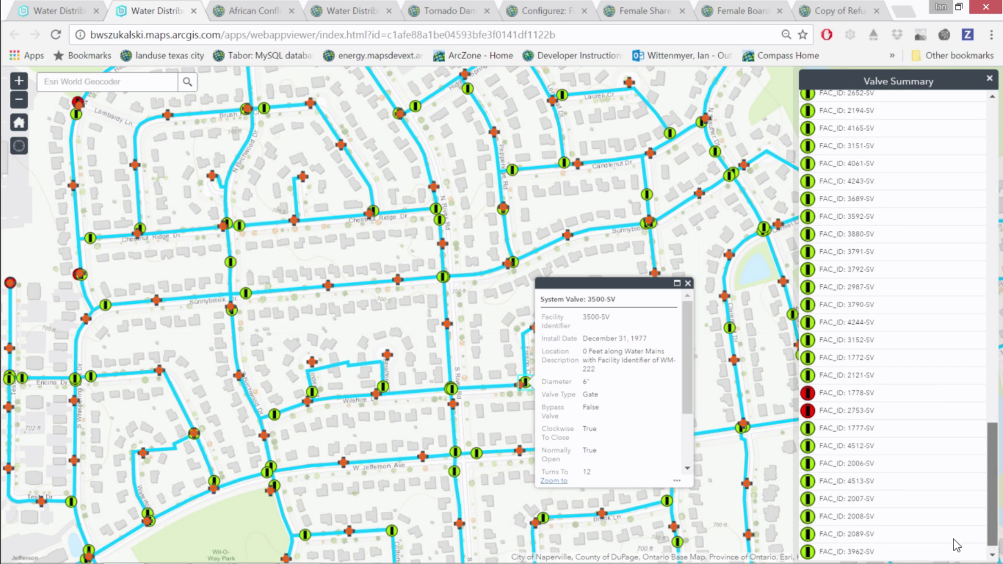
scroll(957, 546, up, 1)
click(907, 442)
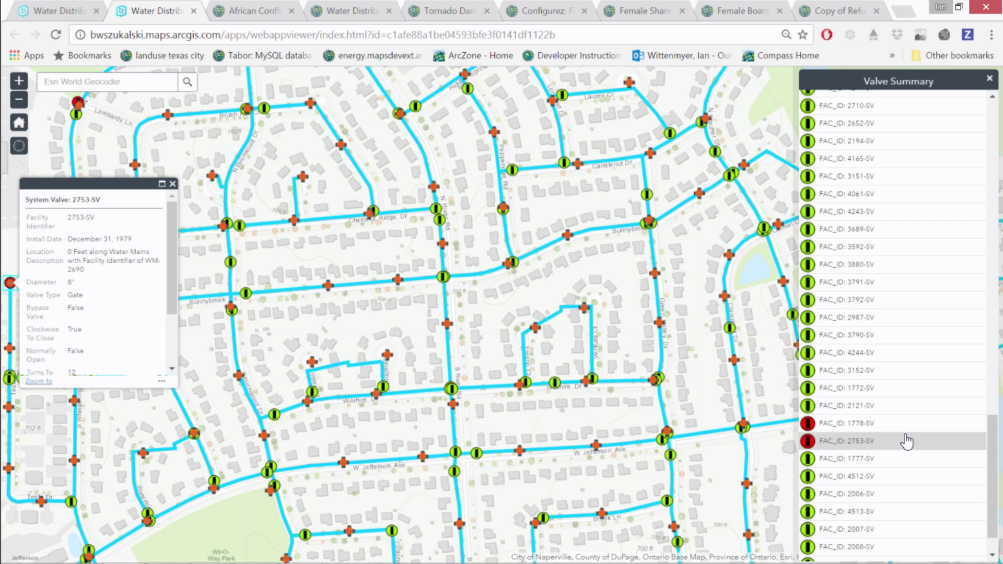
scroll(989, 486, down, 1)
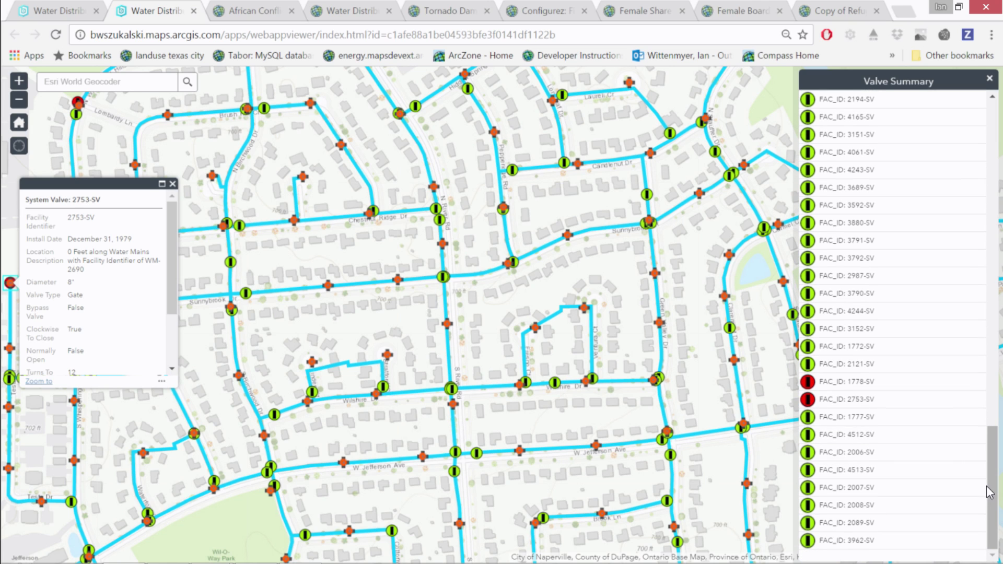
drag(989, 491, 990, 165)
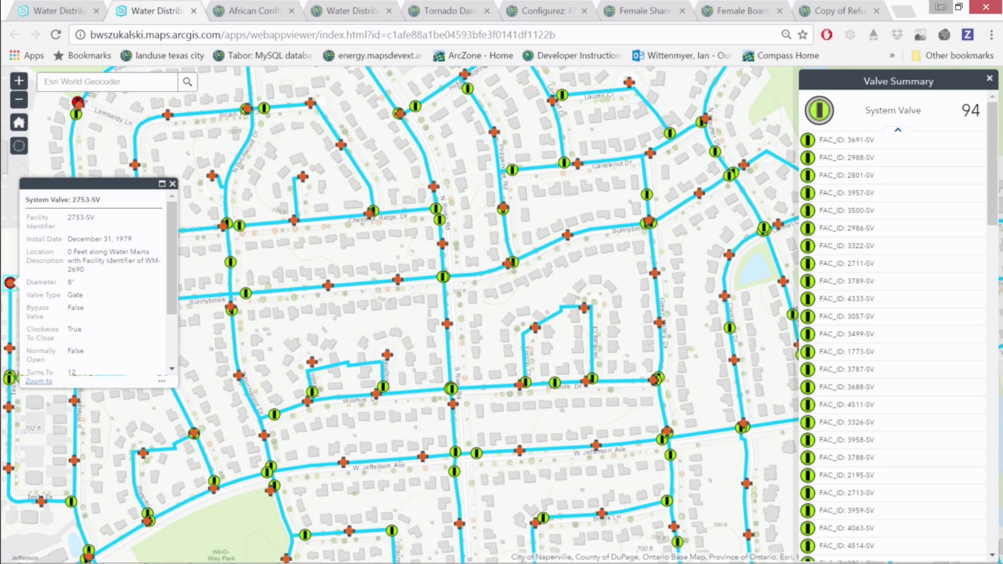
Dismiss the valve details and reopen the Valve Summary widget's configuration in the app builder.
click(172, 184)
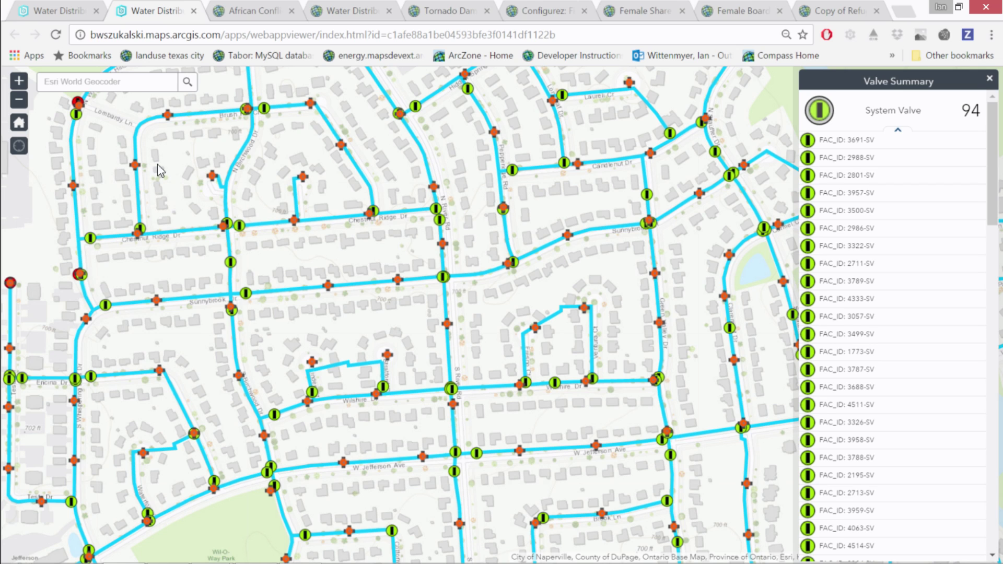
click(70, 17)
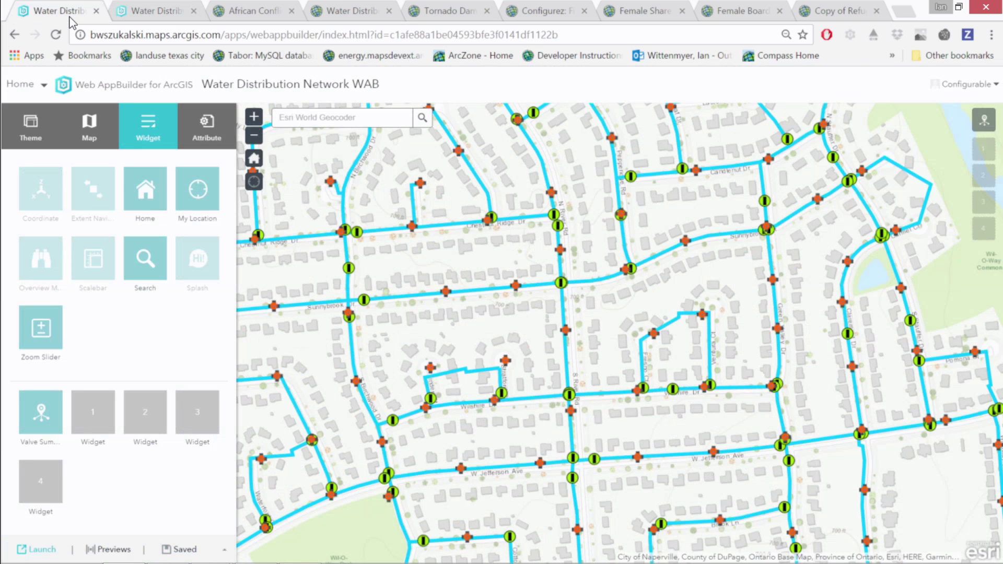
mouse_move(50, 431)
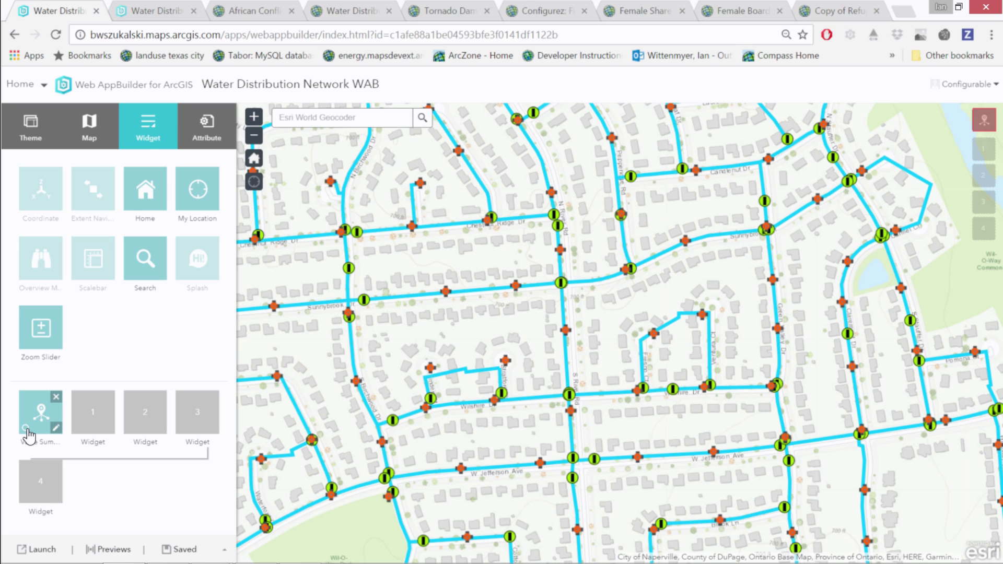
click(25, 428)
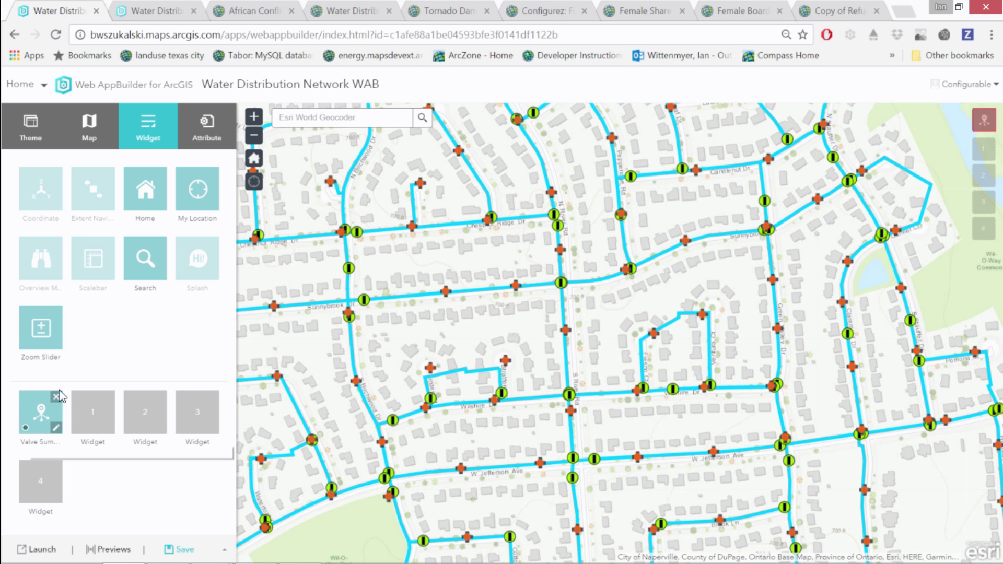
click(56, 430)
mouse_move(642, 227)
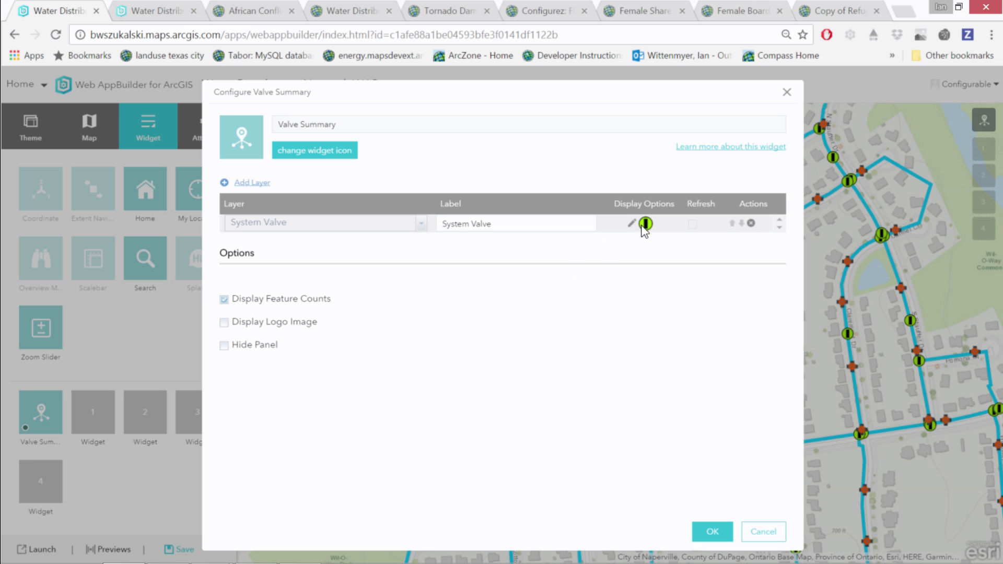
Group the System Valve layer's panel features by the Normally Open field and accept the widget configuration.
click(632, 226)
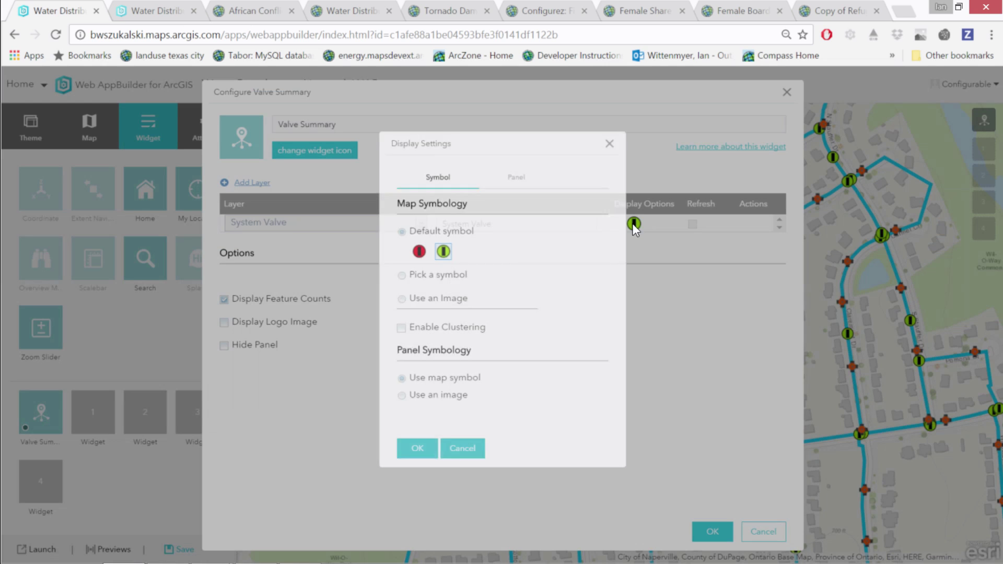
click(517, 180)
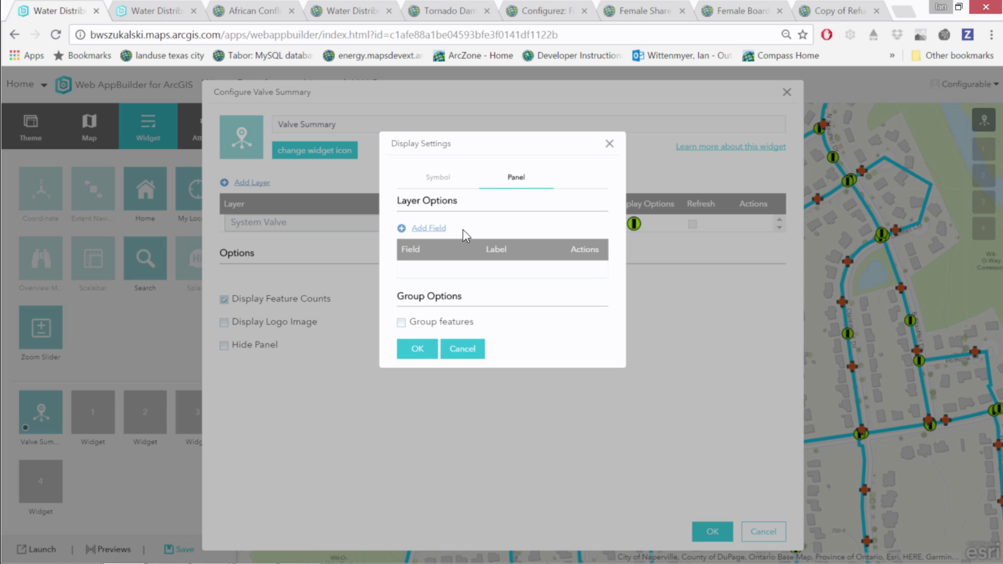
click(402, 322)
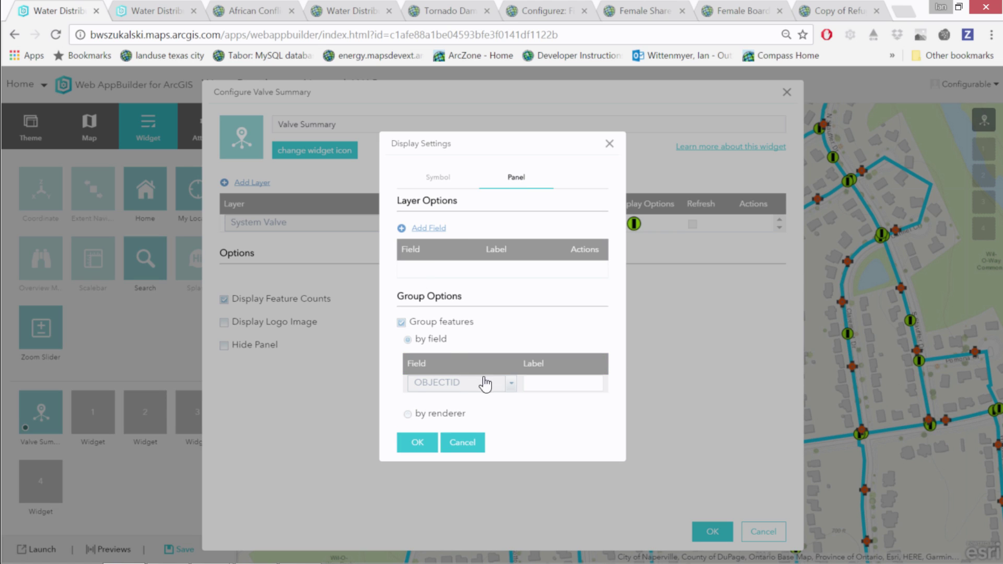
click(512, 386)
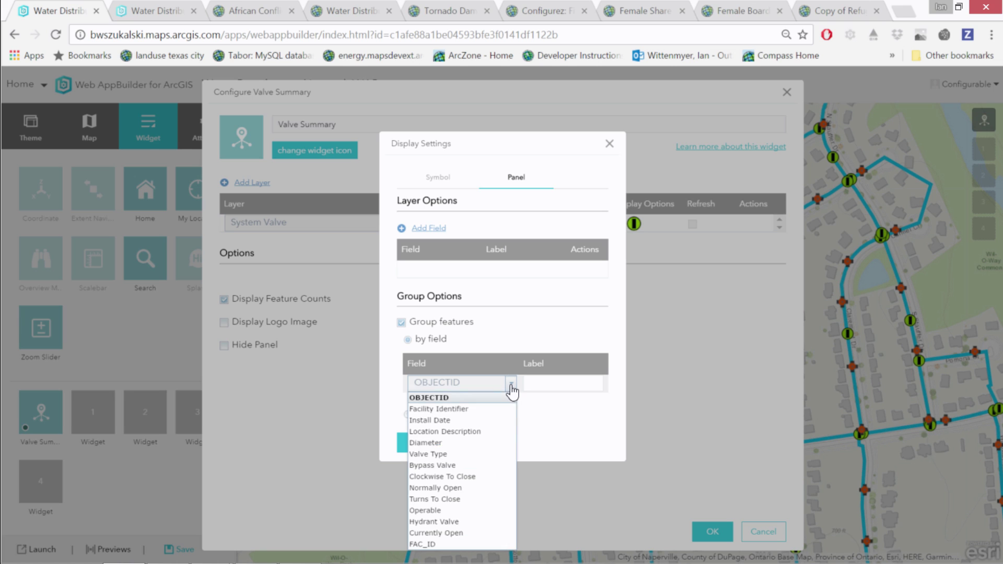
click(486, 488)
click(417, 443)
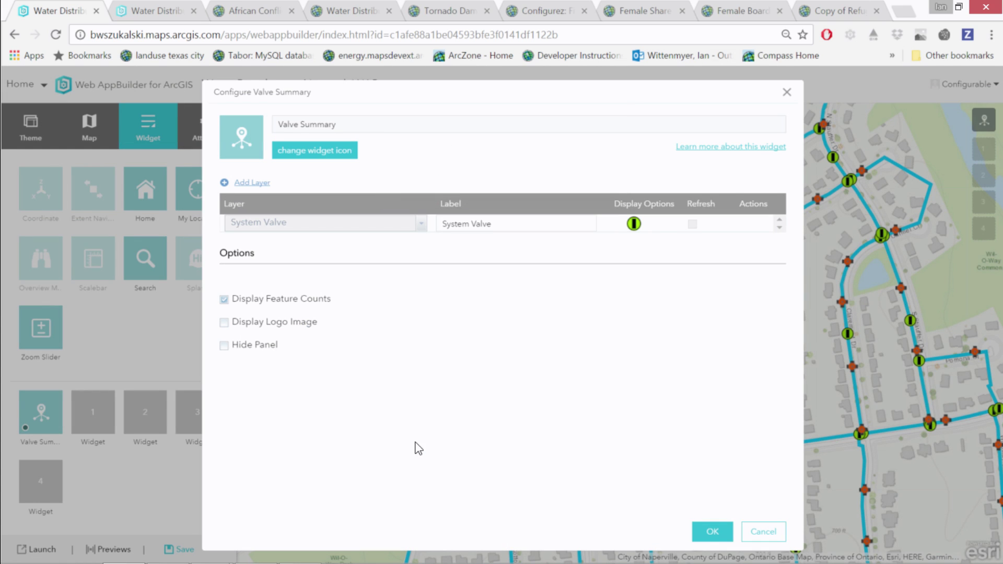
click(710, 532)
Save and launch the app, and expand the False and True groups of System Valve in the Valve Summary widget.
click(168, 551)
click(37, 554)
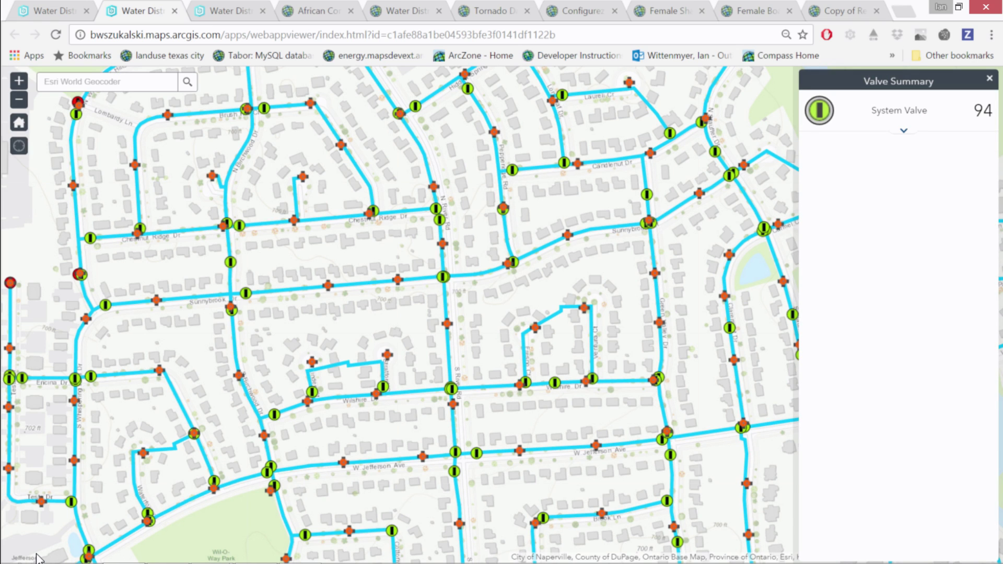
click(903, 132)
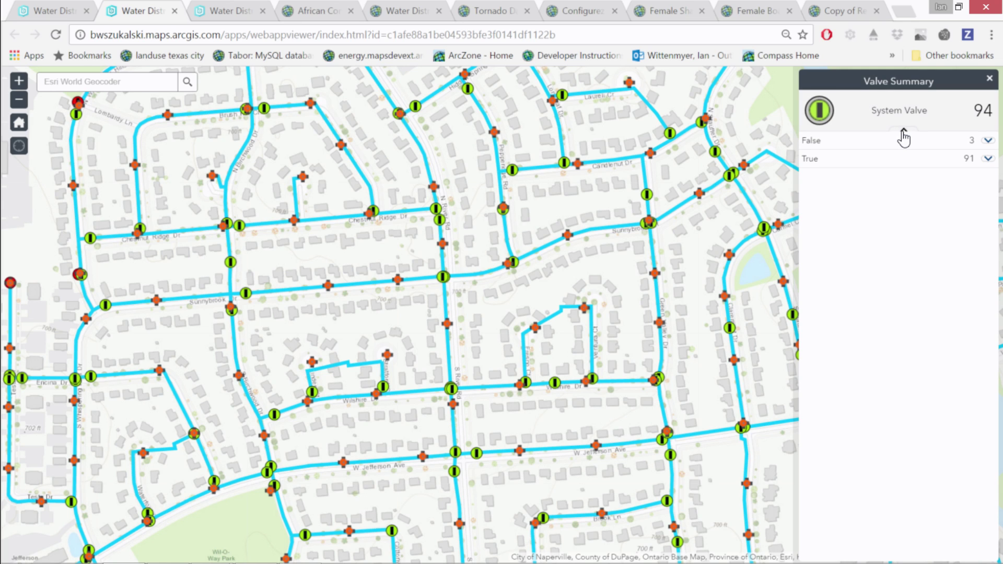
click(987, 141)
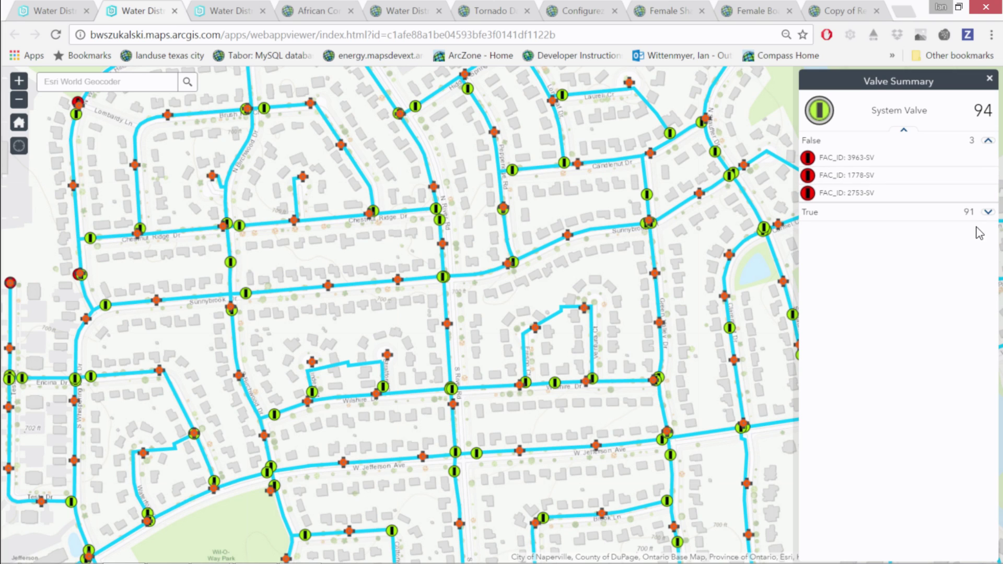
click(987, 212)
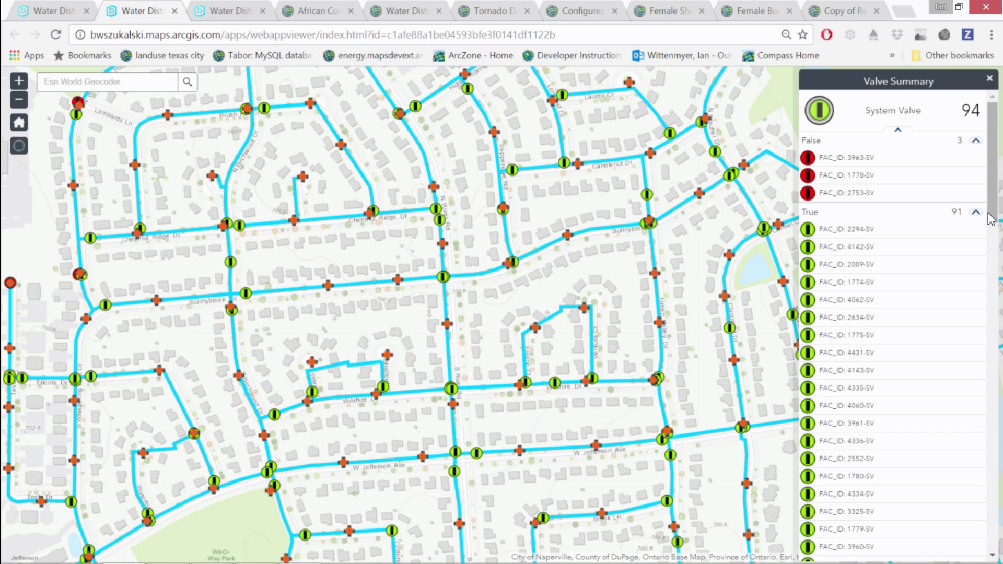
Switch the System Valve feature grouping in the Valve Summary widget to by renderer and accept the configuration.
click(87, 4)
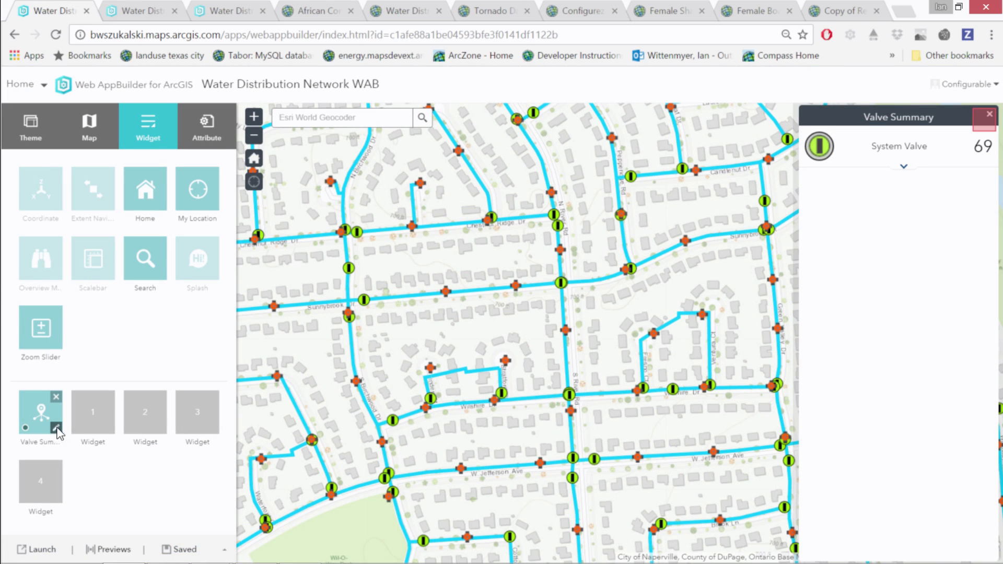
click(57, 428)
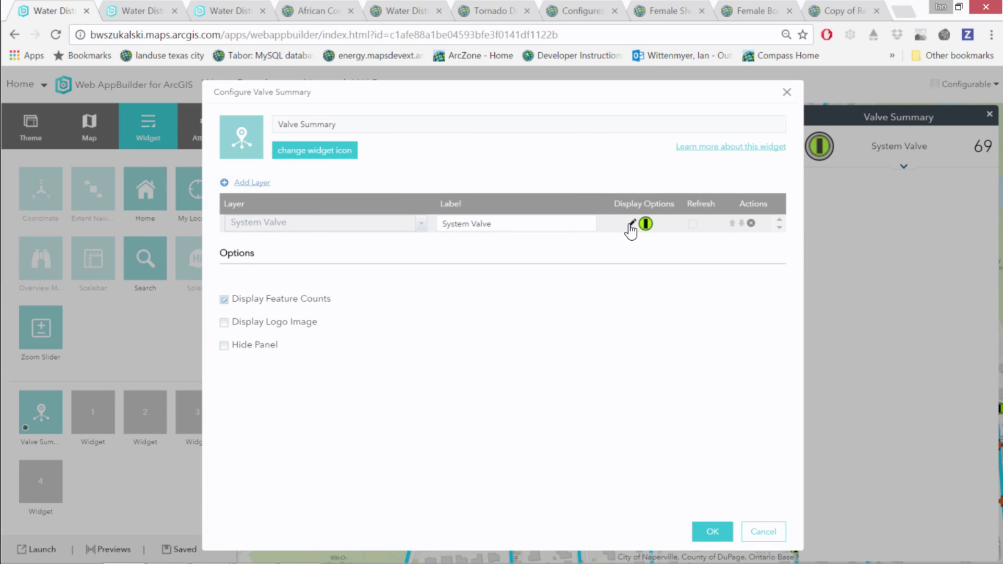
click(631, 225)
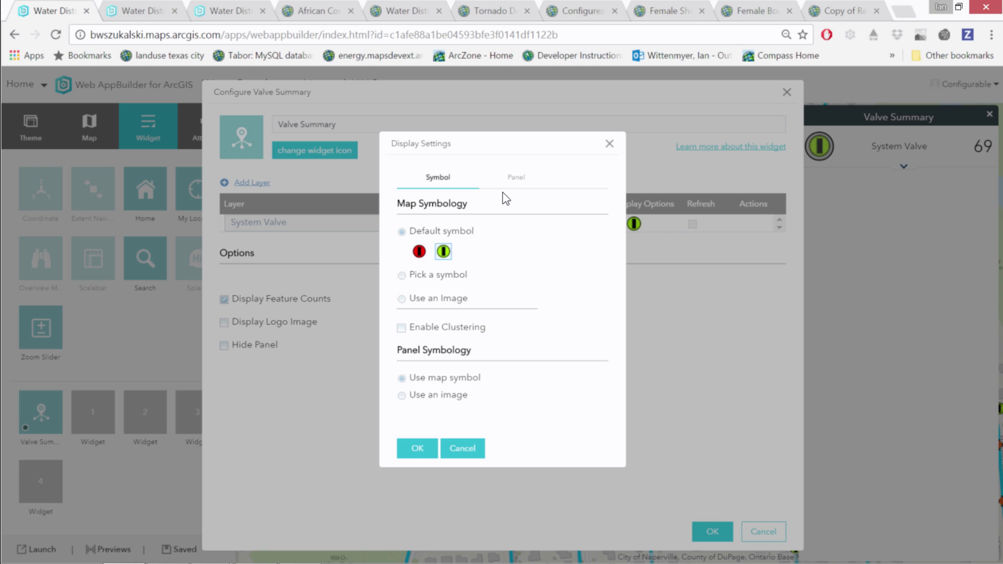
click(515, 179)
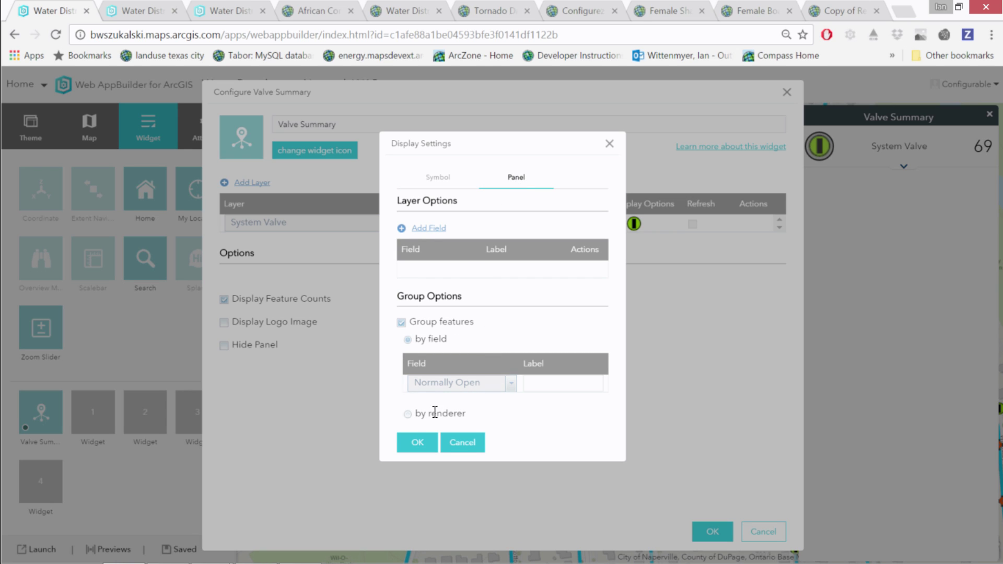
click(408, 414)
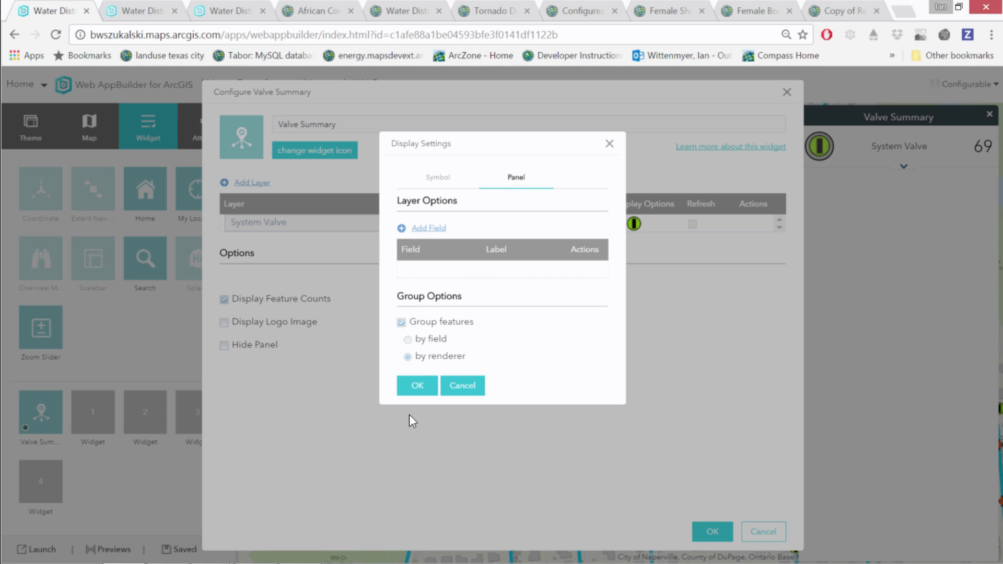
click(418, 385)
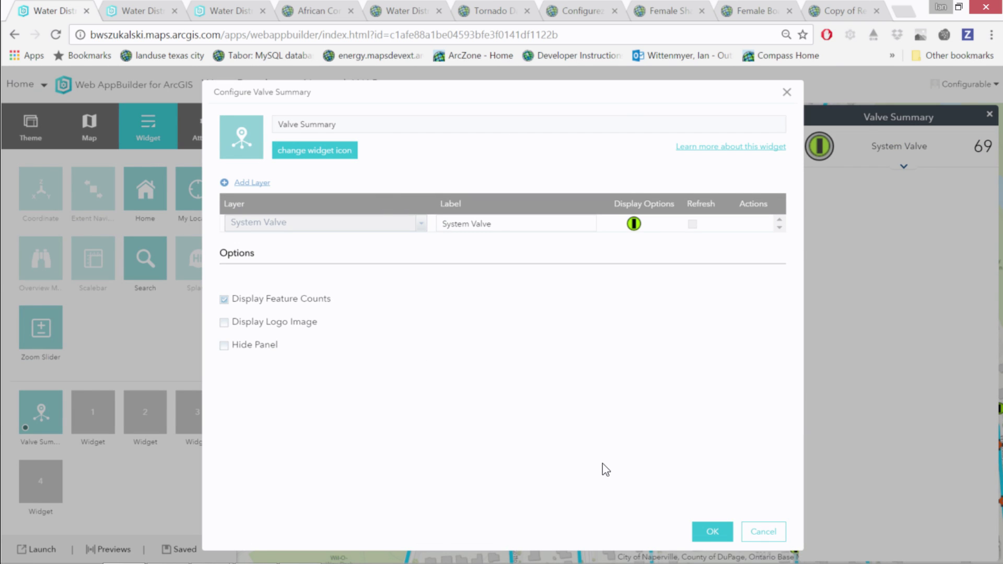
click(699, 528)
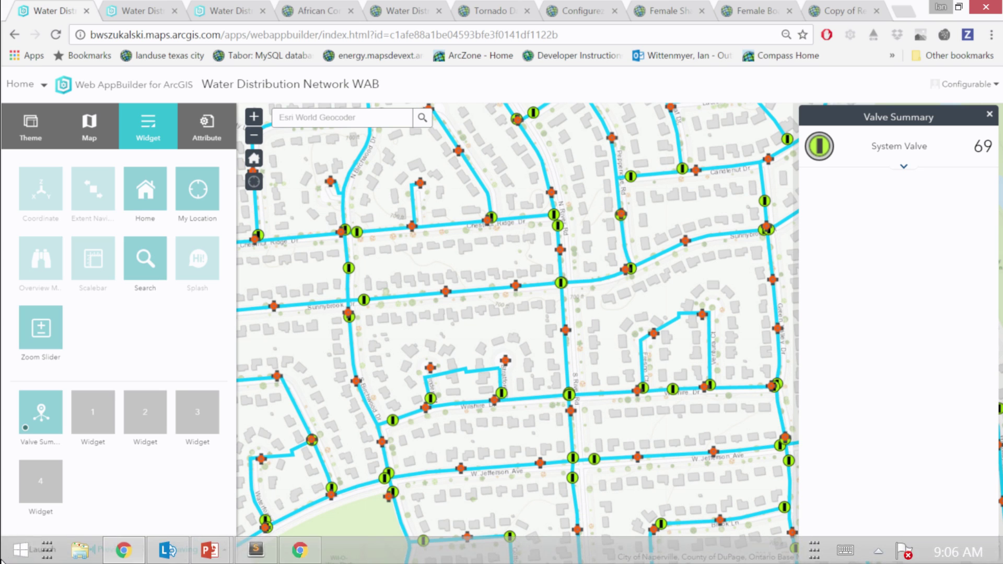
Launch the updated app, expand System Valve, and check the Closed and Opened valve groups over a wider map extent.
click(44, 546)
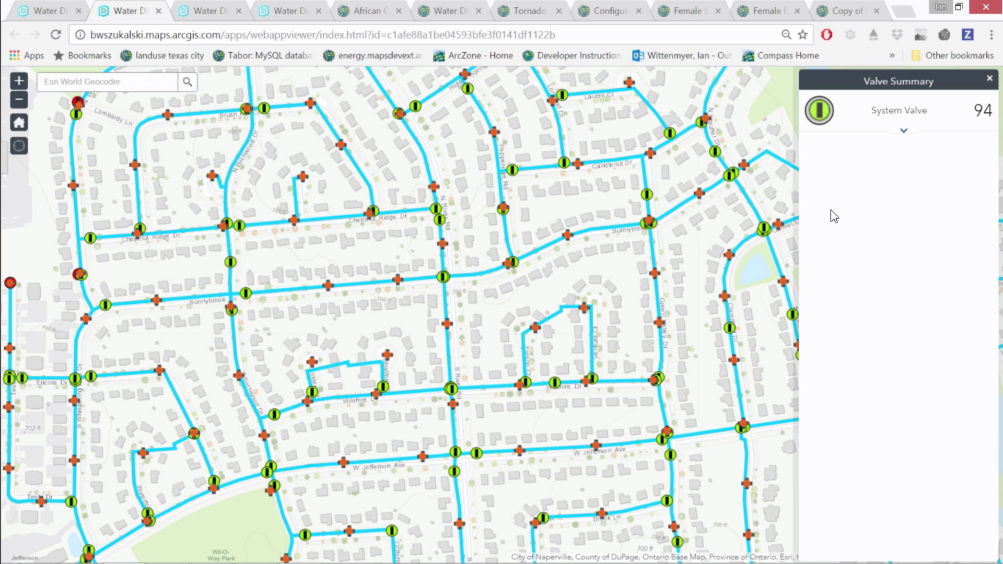
click(897, 136)
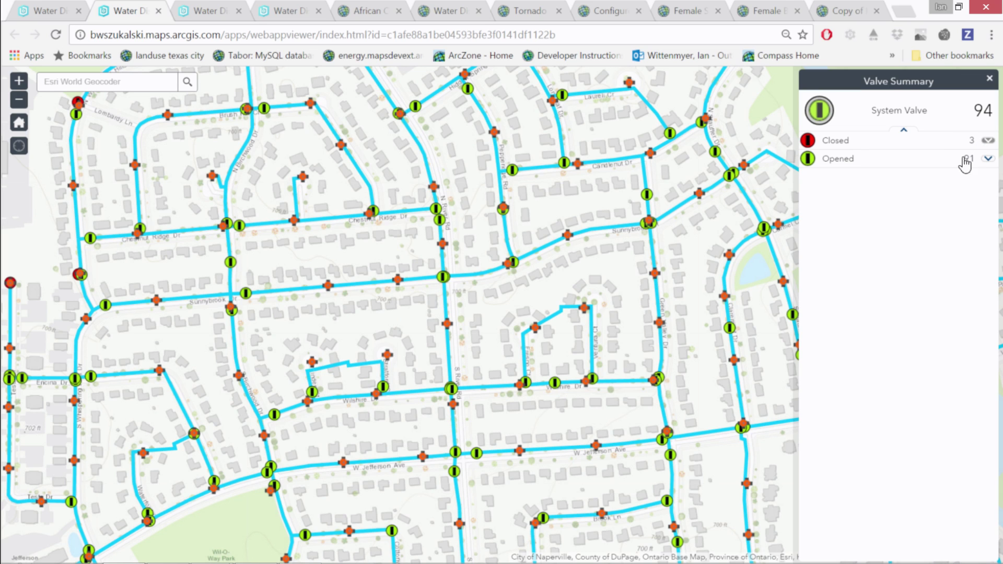
click(20, 101)
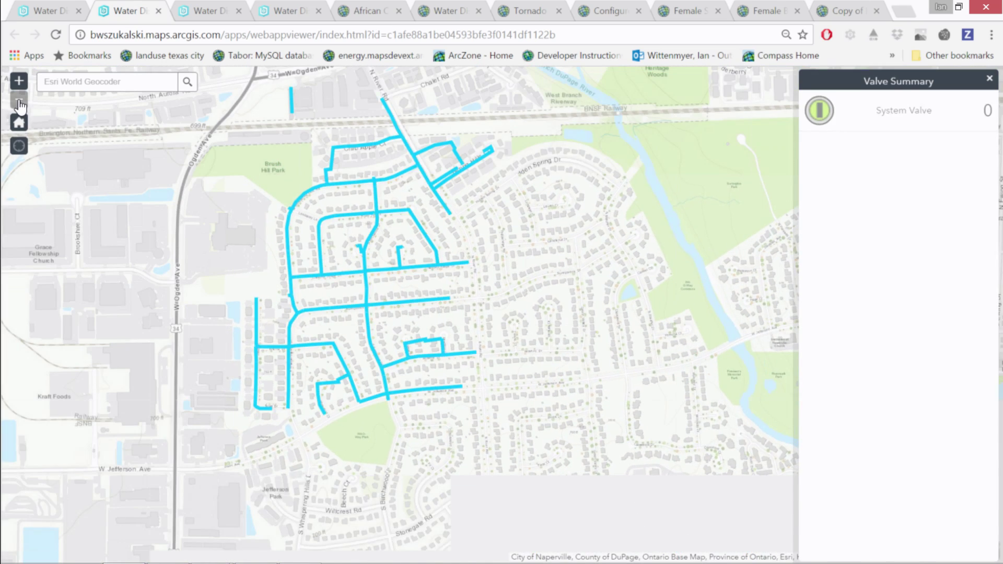
click(20, 101)
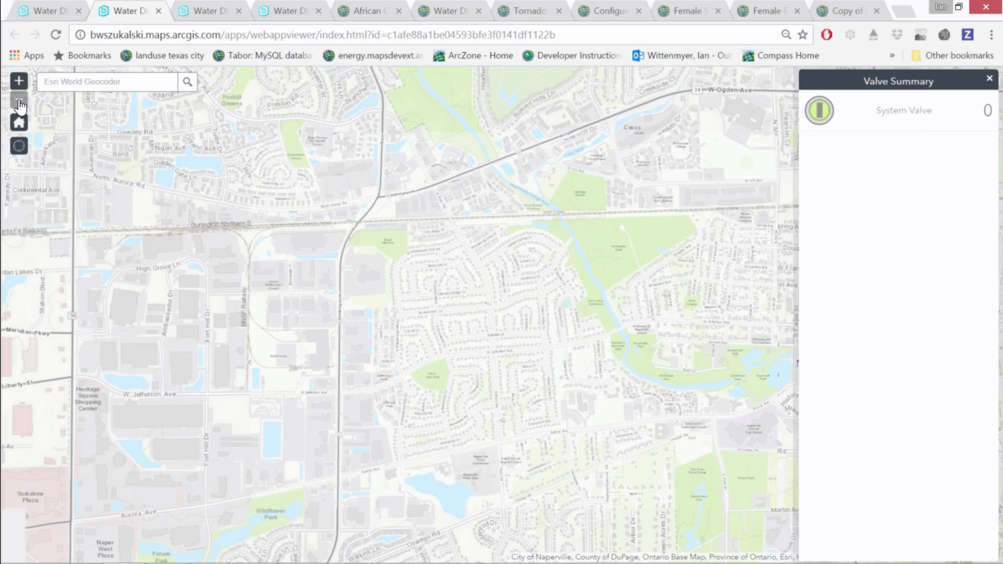
drag(629, 250, 422, 338)
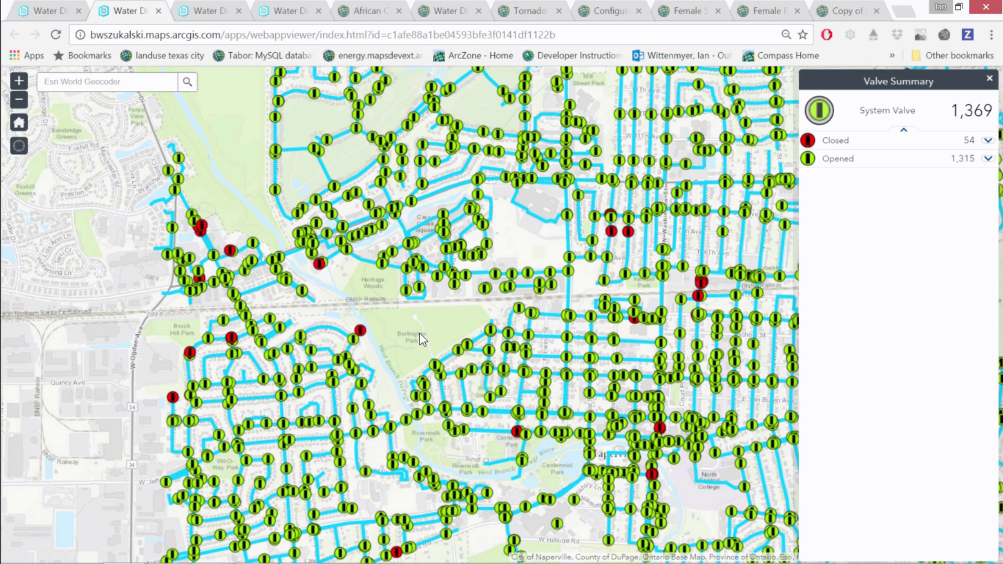
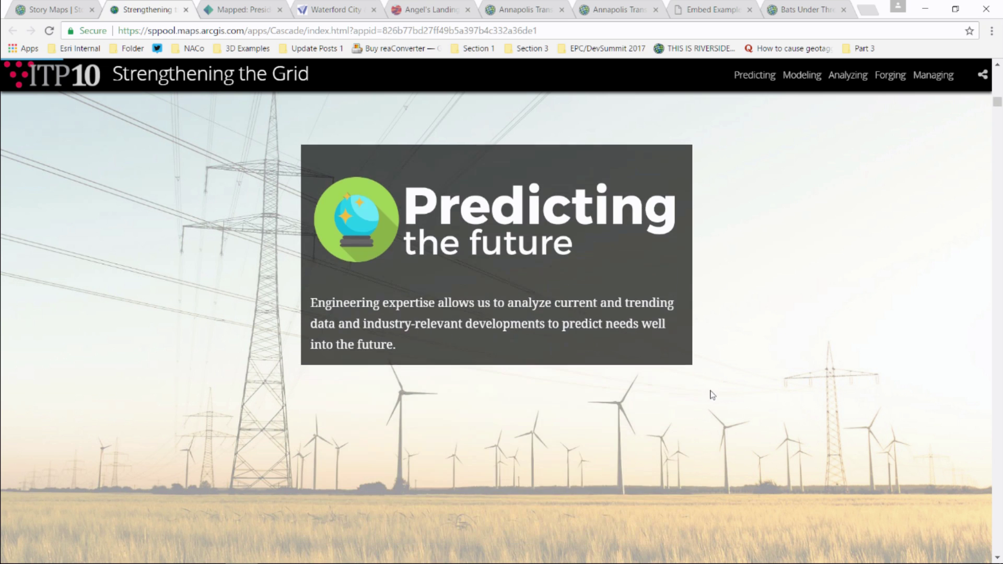
Browse the sections of the Strengthening the Grid story map and close it.
scroll(717, 394, down, 8)
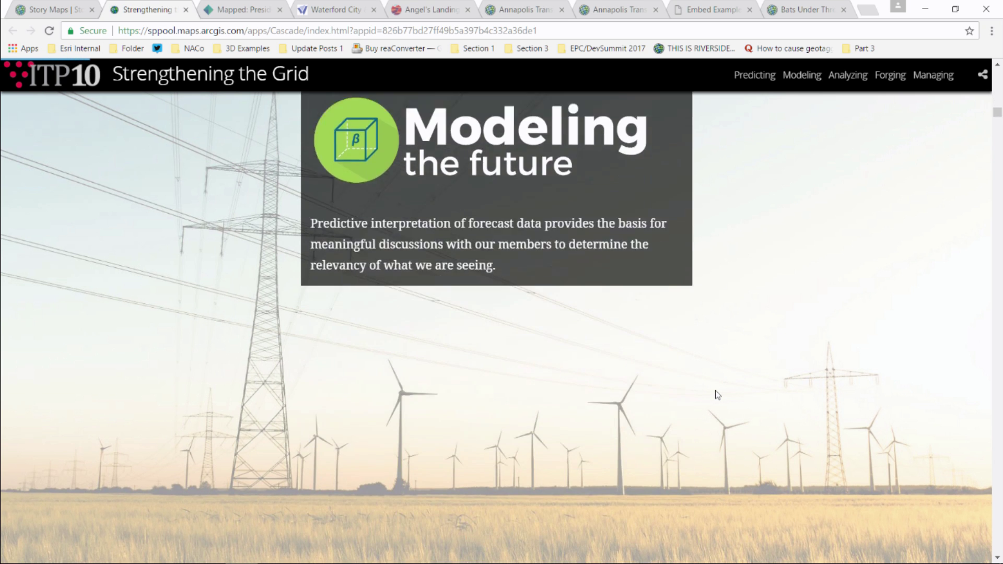
scroll(716, 394, down, 3)
scroll(716, 393, up, 3)
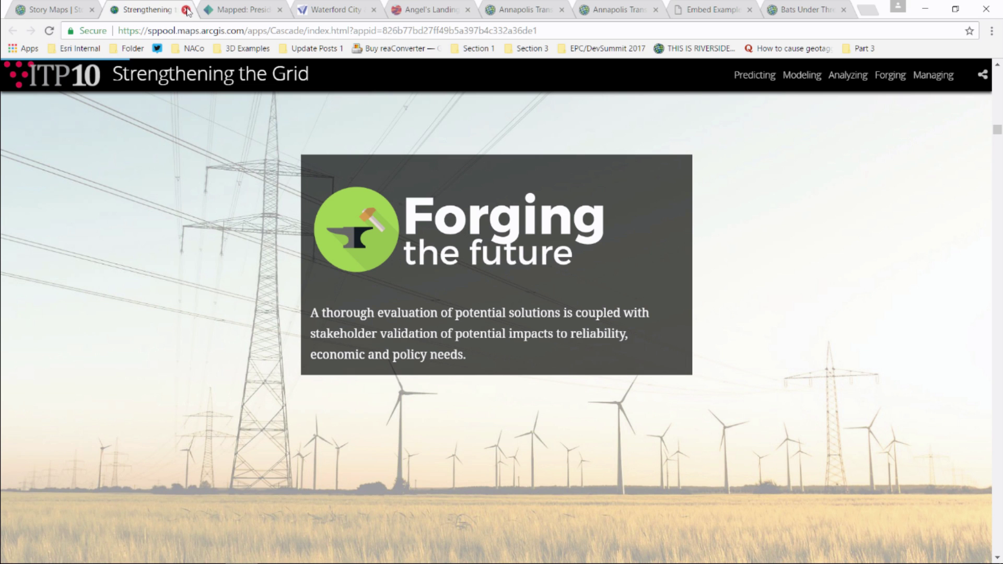
click(185, 10)
Look through the Story Maps home page and review the app choices for creating a new story.
scroll(761, 369, down, 6)
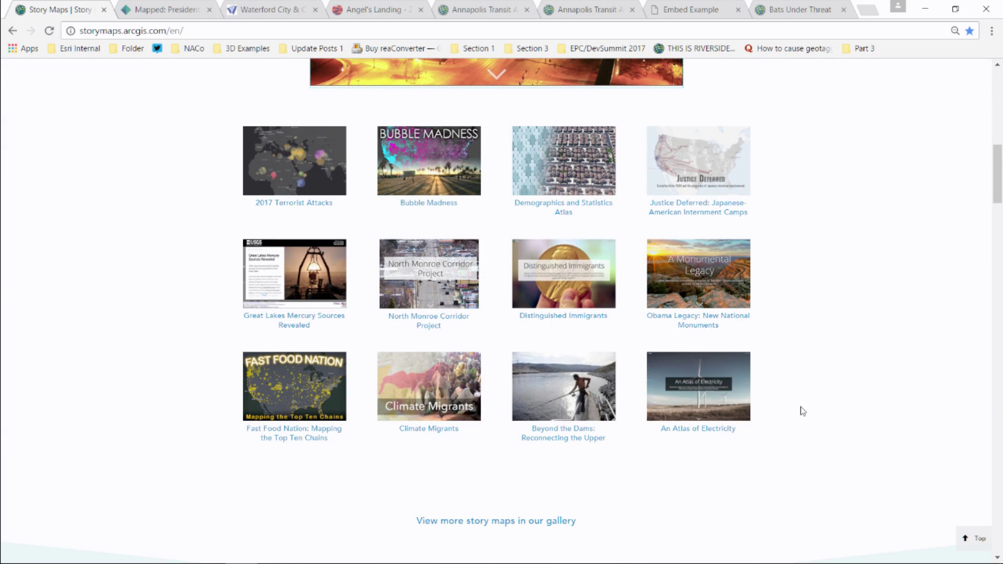
scroll(802, 407, down, 10)
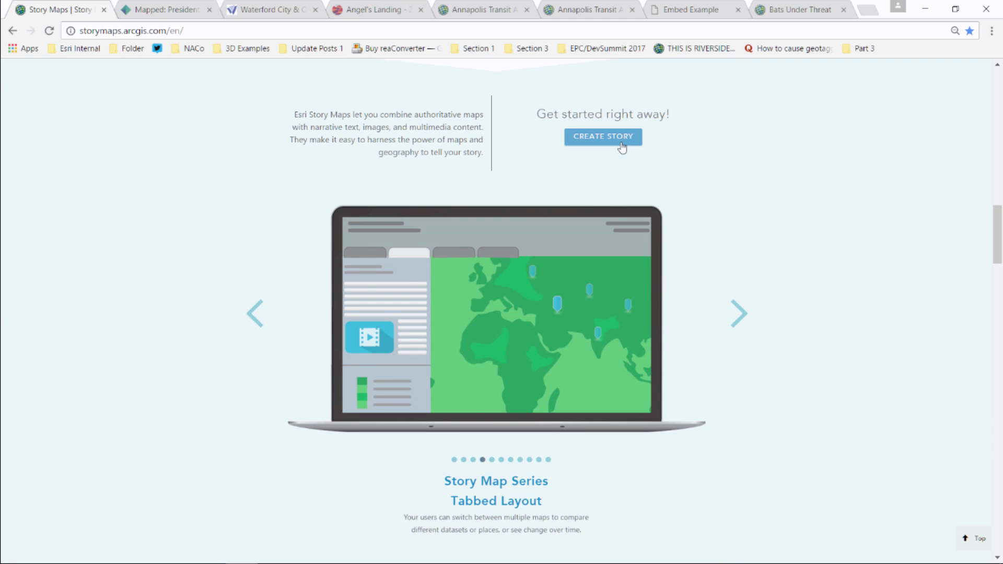
click(621, 148)
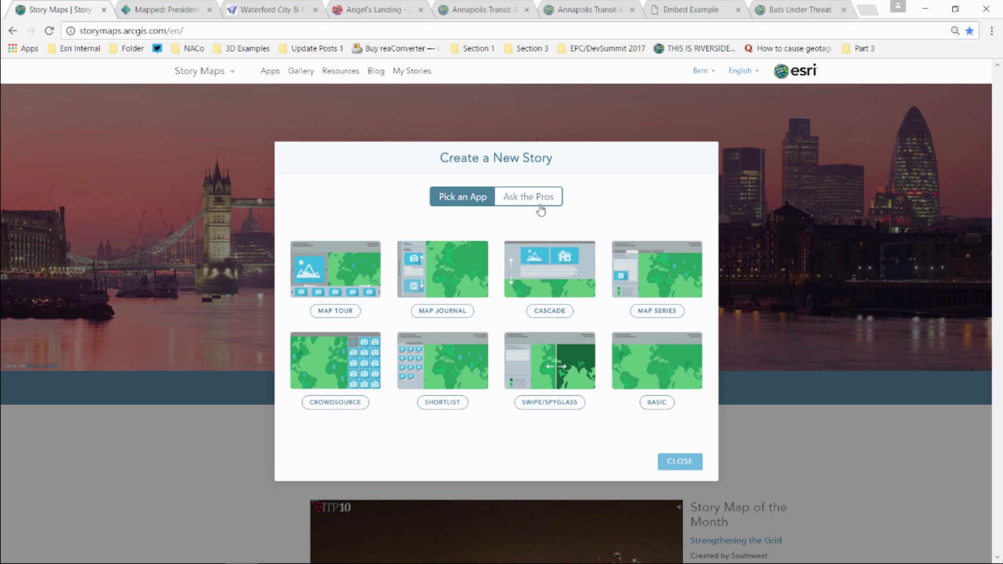
click(673, 463)
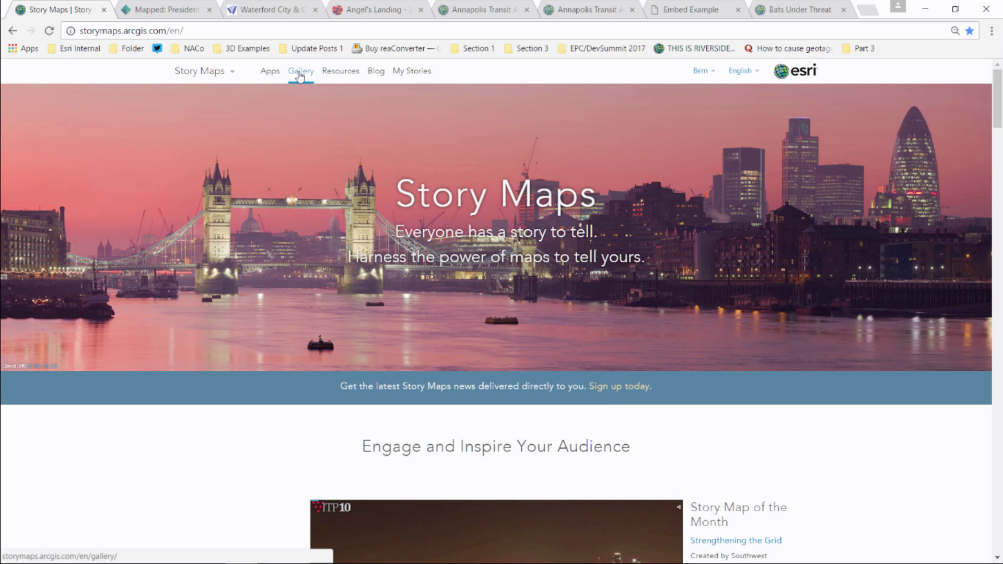
Open the Story Map Tour tutorial from the list of Story Maps apps.
click(279, 77)
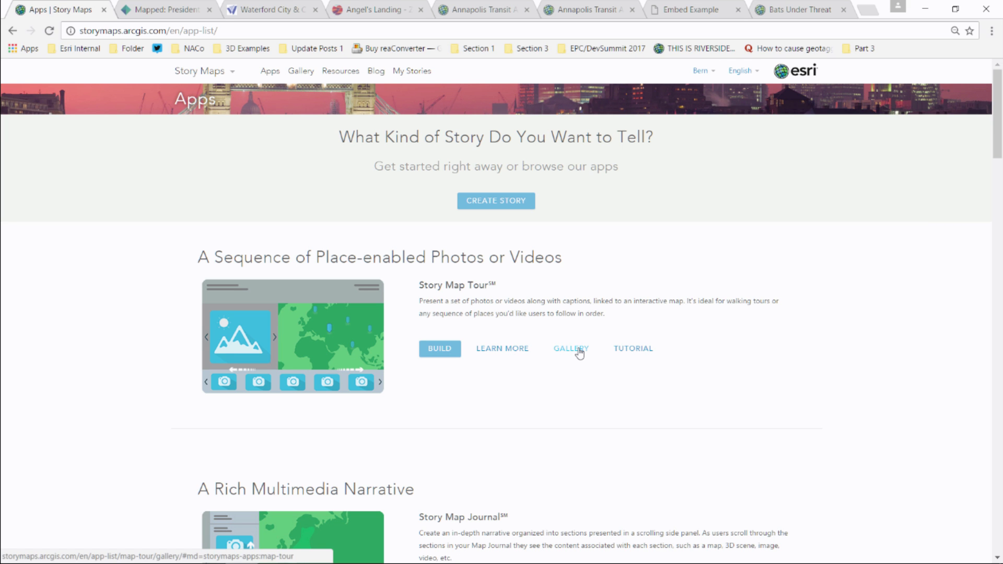
click(635, 350)
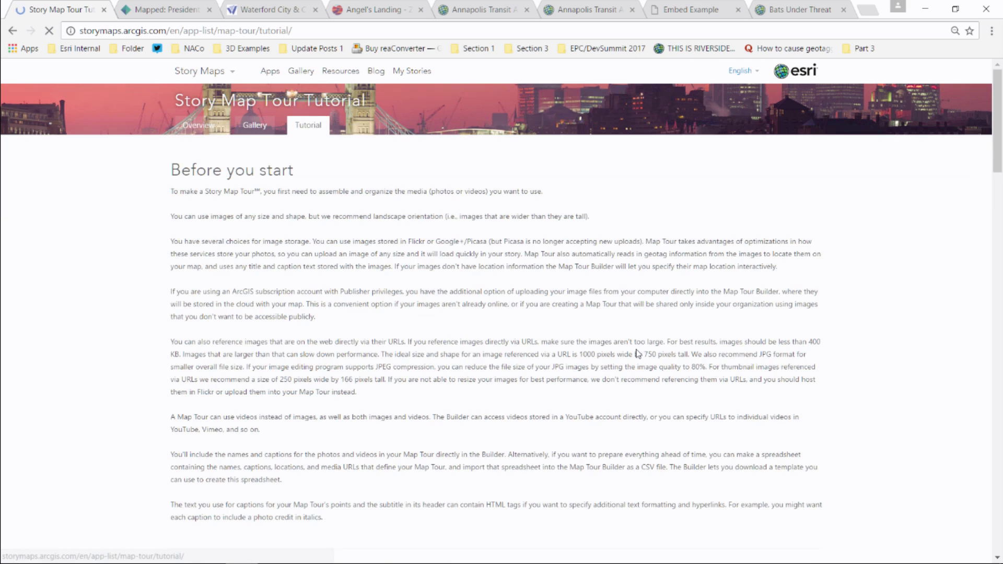
Read through the numbered steps of the Story Map Tour tutorial and leave the page.
scroll(654, 361, down, 7)
scroll(828, 374, down, 8)
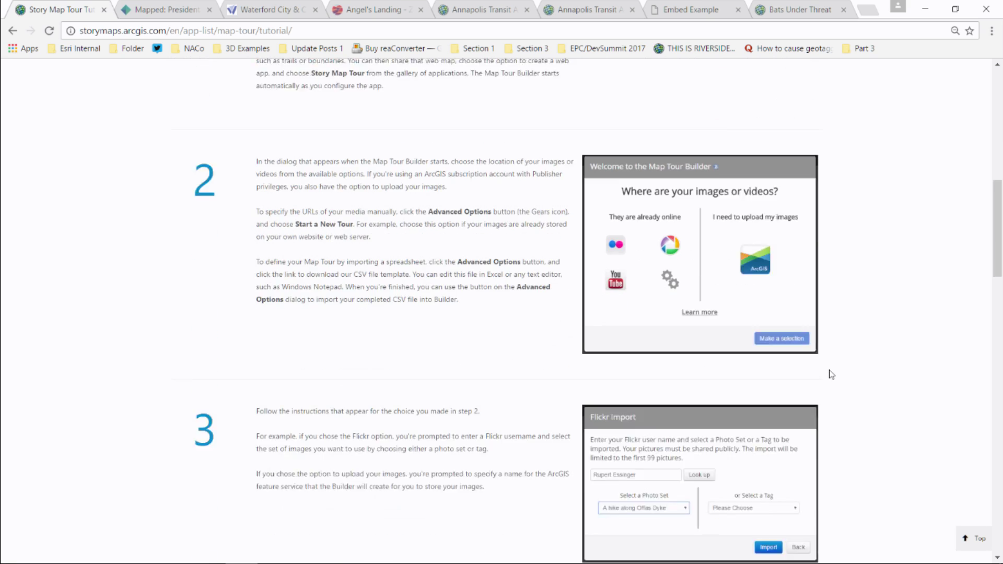
scroll(922, 410, up, 15)
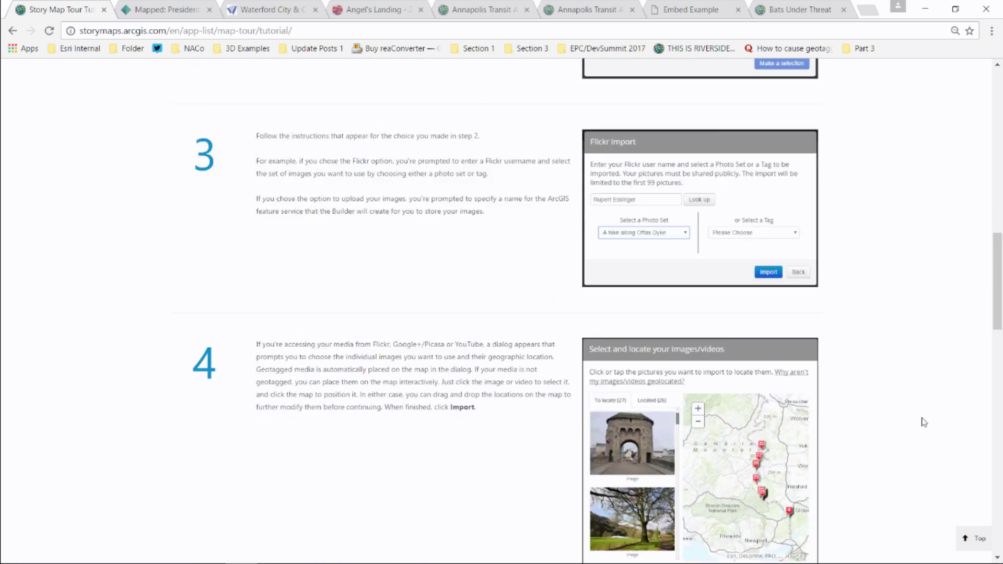
click(12, 30)
Filter the Story Maps gallery to Swipe and Spyglass, open Washington DC Today and 1851, and try its spyglass.
click(300, 73)
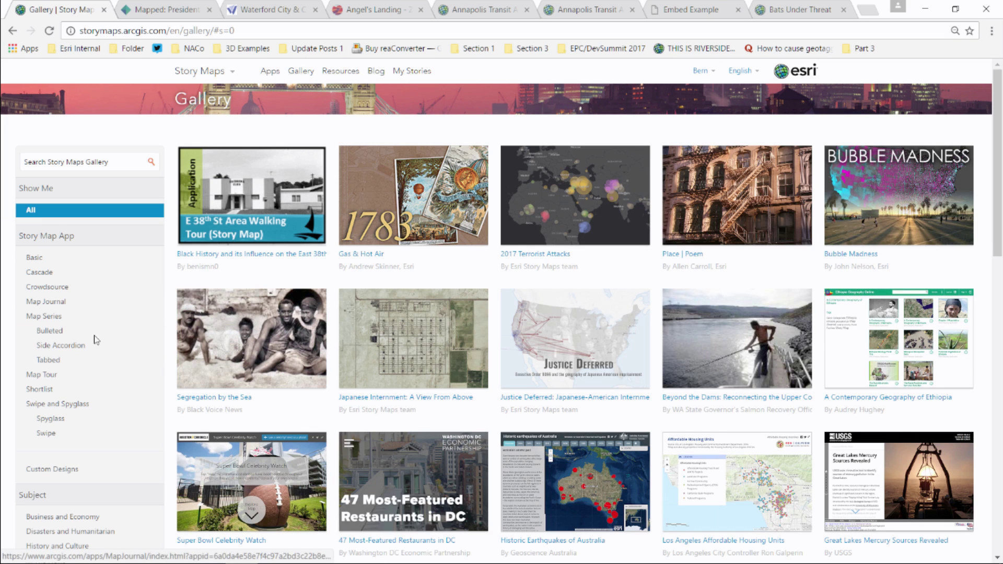
click(95, 406)
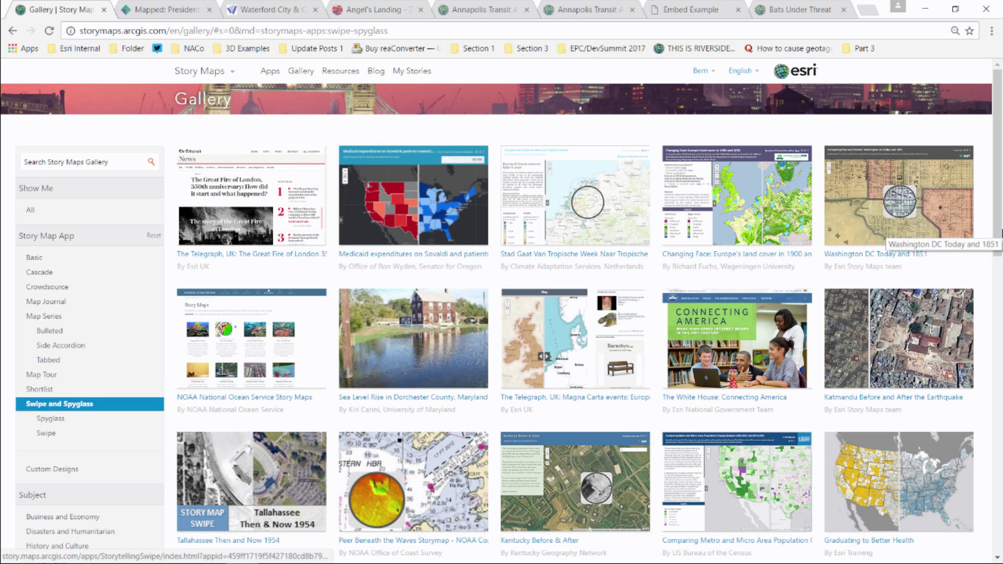
click(939, 217)
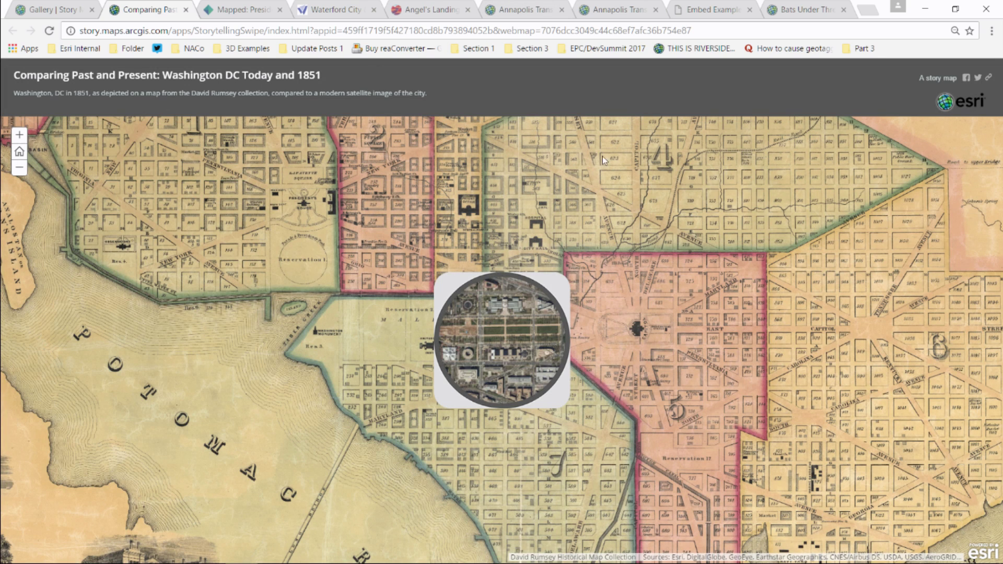
drag(545, 324, 558, 329)
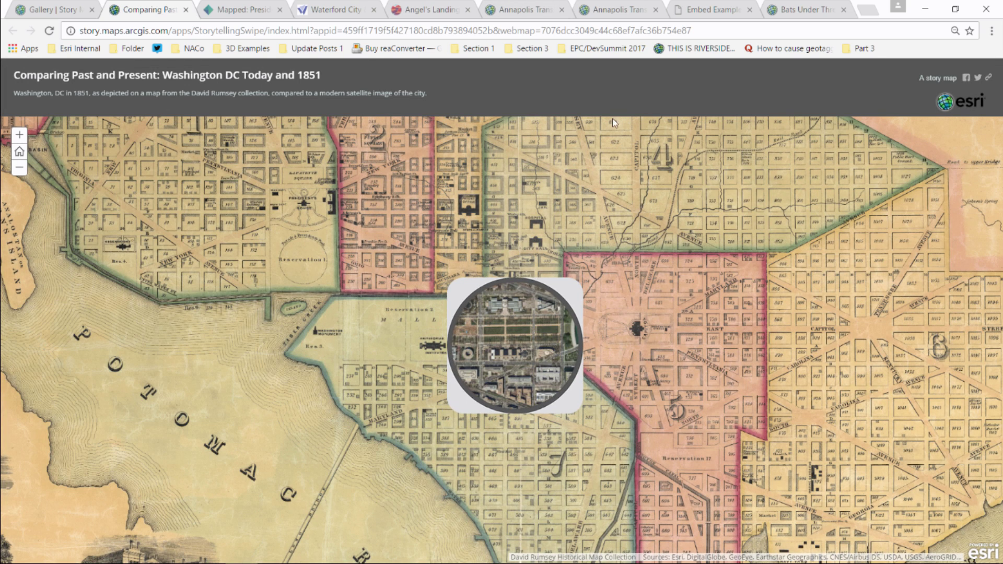
Append &embed to the Washington DC story's URL, load it, and move the spyglass over the map.
click(700, 29)
click(700, 28)
text(&emb)
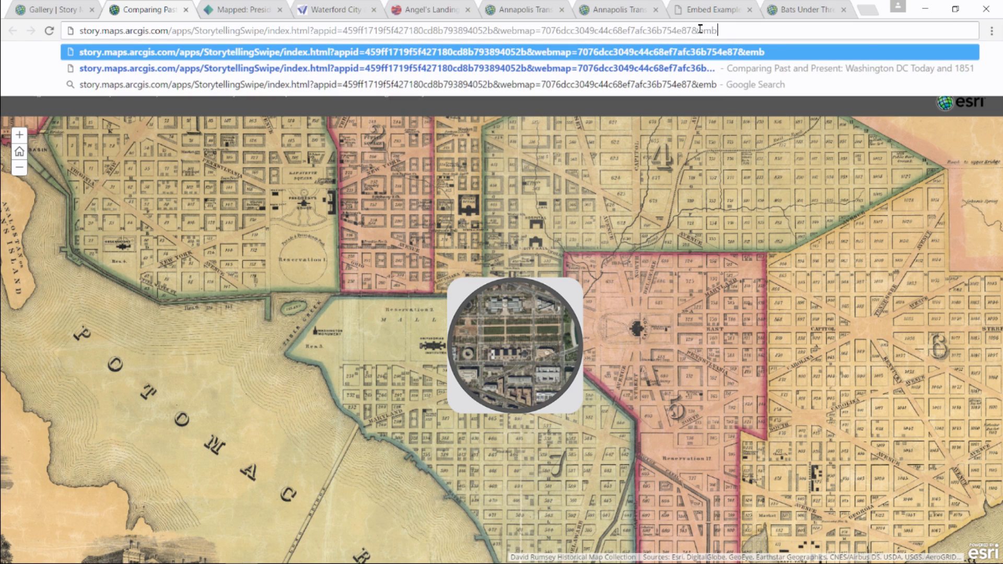
text(ed)
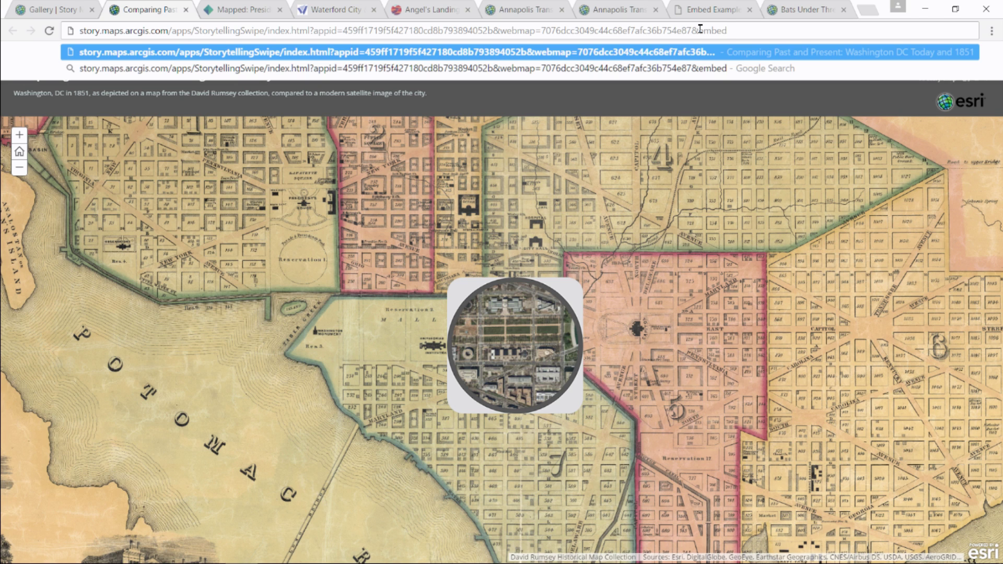
key(Return)
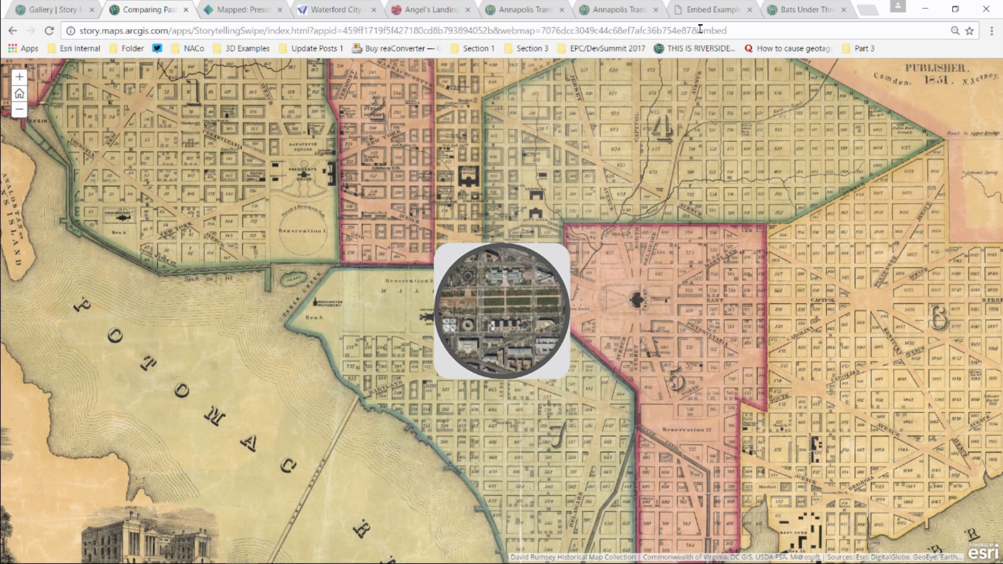
drag(565, 252, 512, 284)
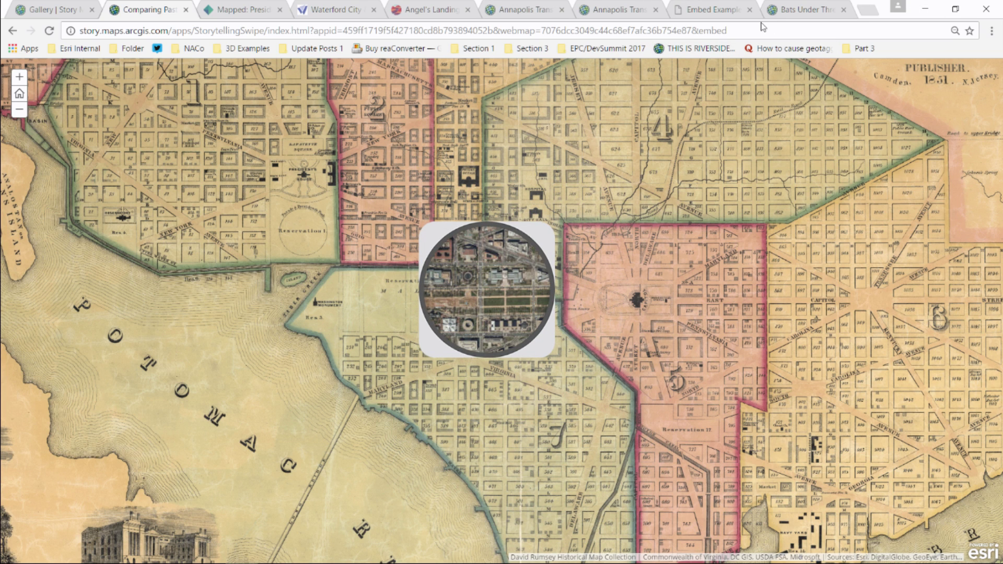
Restore the Washington DC story's original URL, close the story and return to the Story Maps gallery.
click(13, 31)
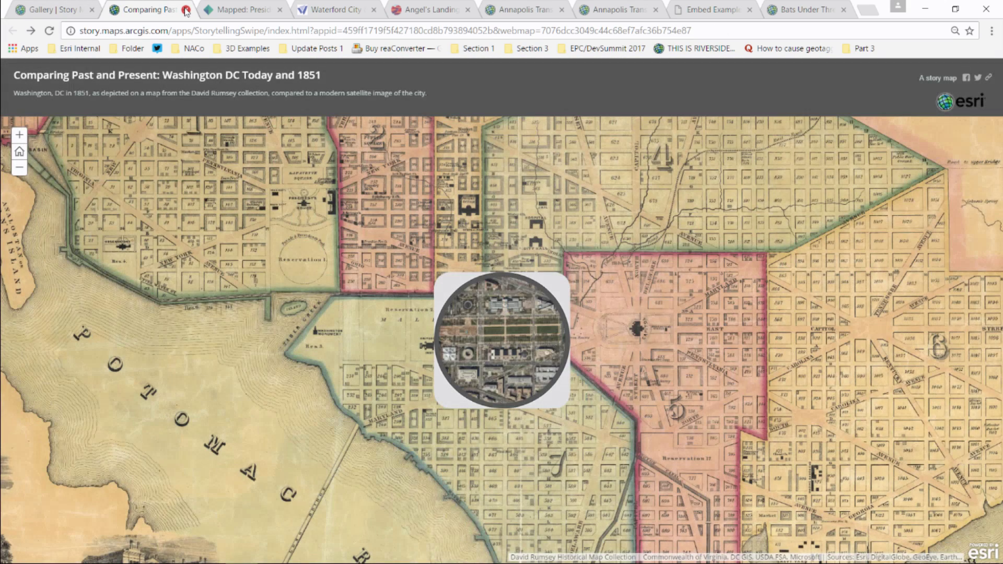
click(186, 11)
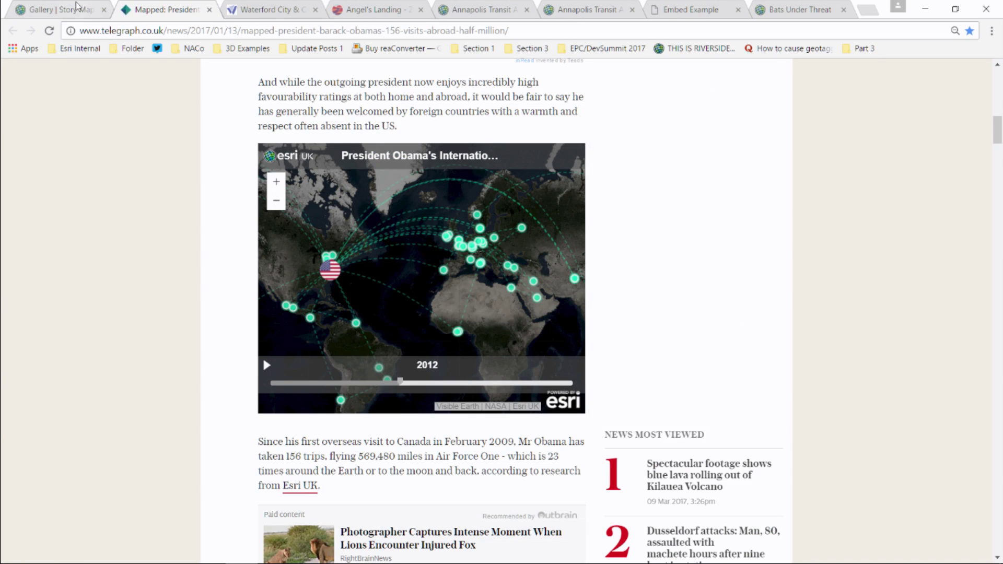
click(52, 10)
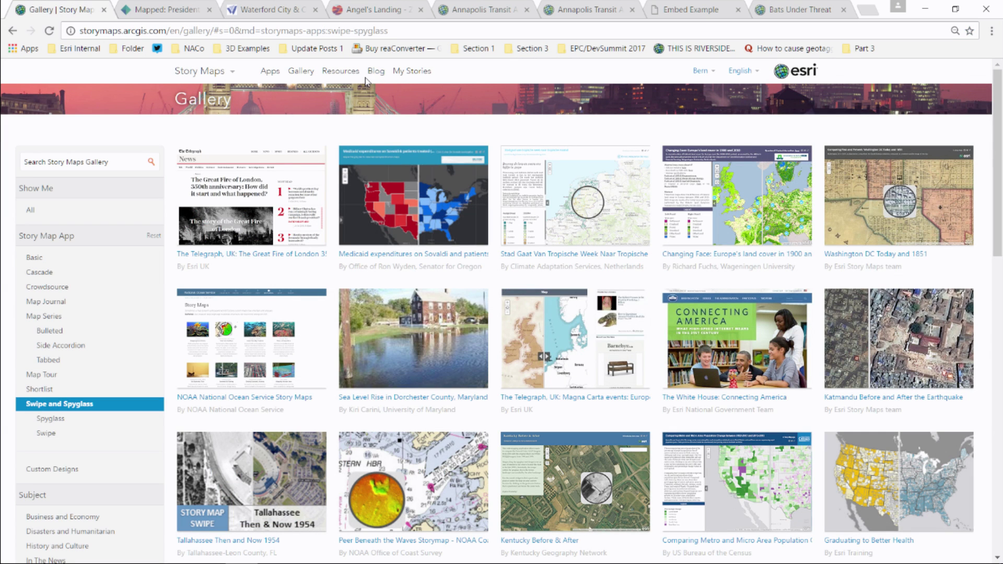
Open My Stories and sort the stories by title.
click(411, 73)
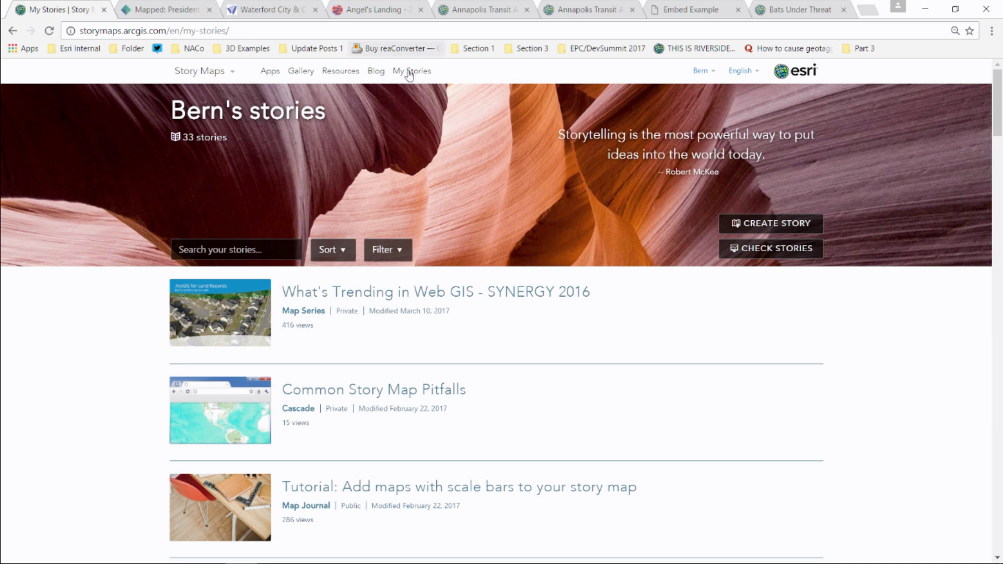
click(332, 250)
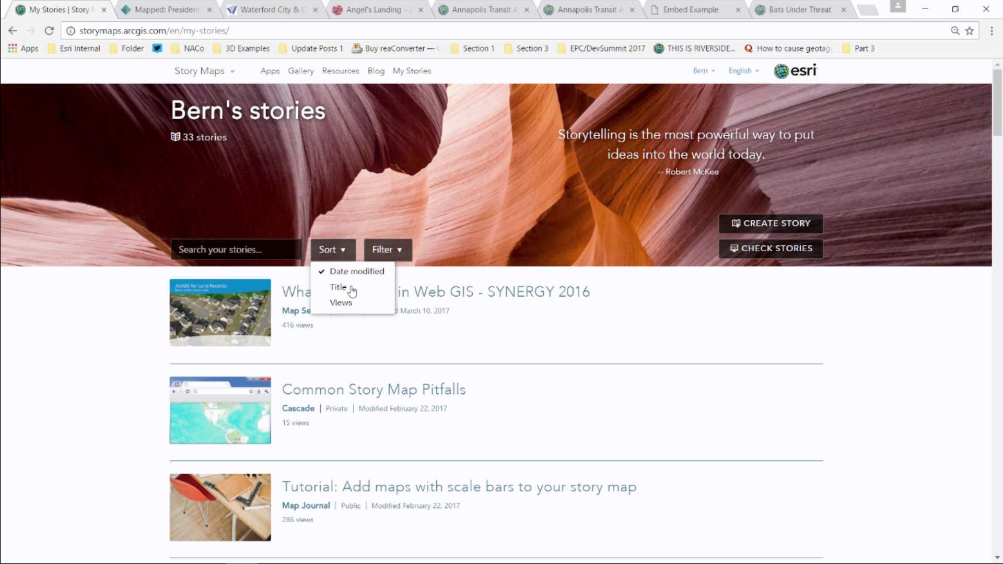
click(339, 286)
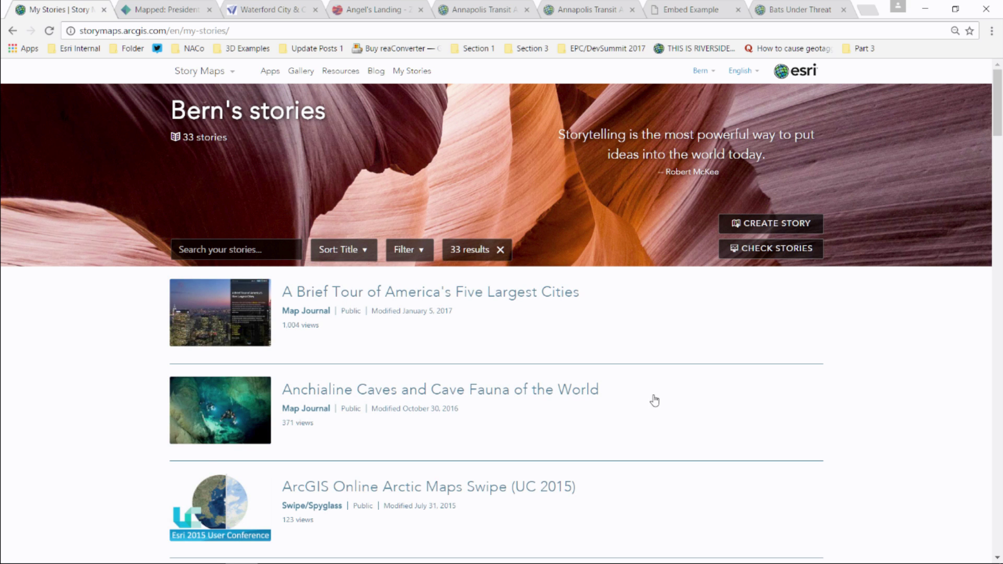
Look through the list of stories and expand the details of A Brief Tour of America's Five Largest Cities.
scroll(657, 392, down, 5)
scroll(657, 393, down, 20)
scroll(655, 395, up, 10)
scroll(655, 395, up, 15)
click(468, 292)
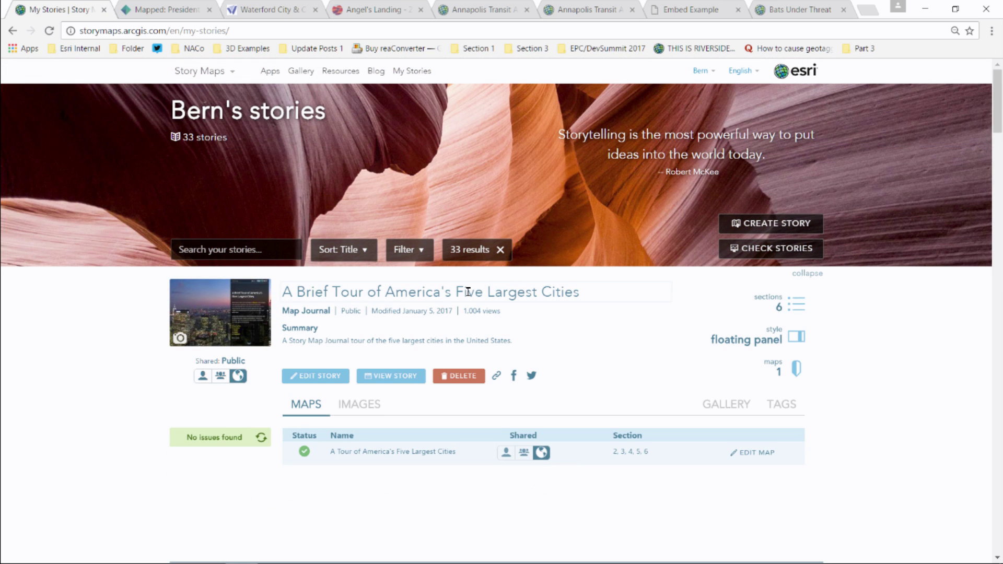
scroll(467, 291, down, 6)
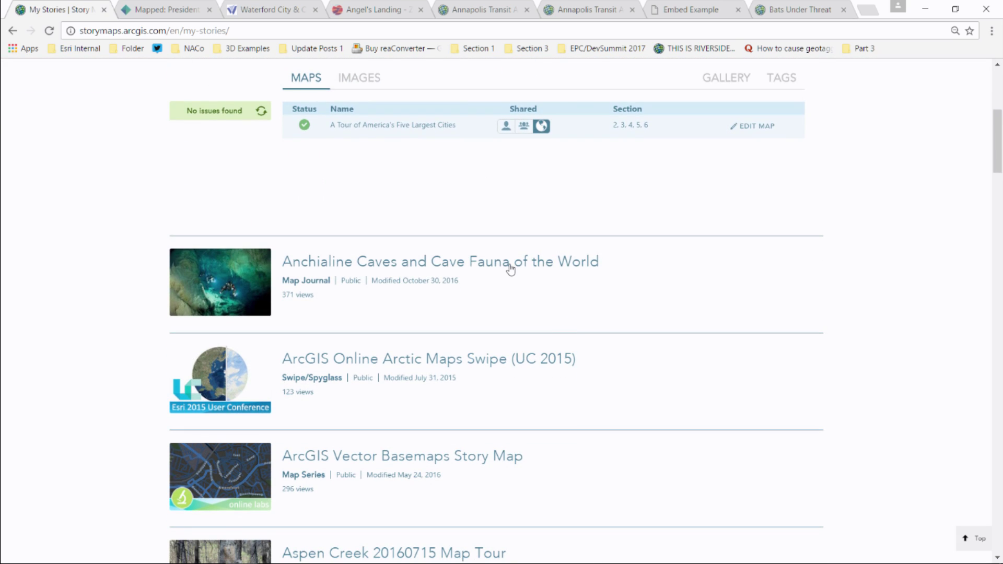
Expand Anchialine Caves and Cave Fauna of the World and review the status of its maps, images, videos and webpages.
click(510, 270)
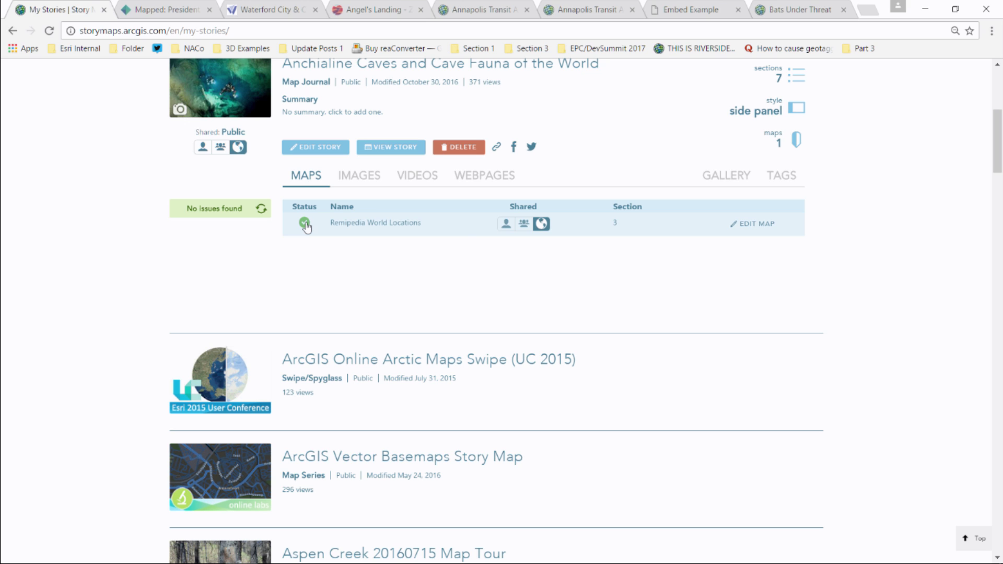
scroll(493, 271, up, 1)
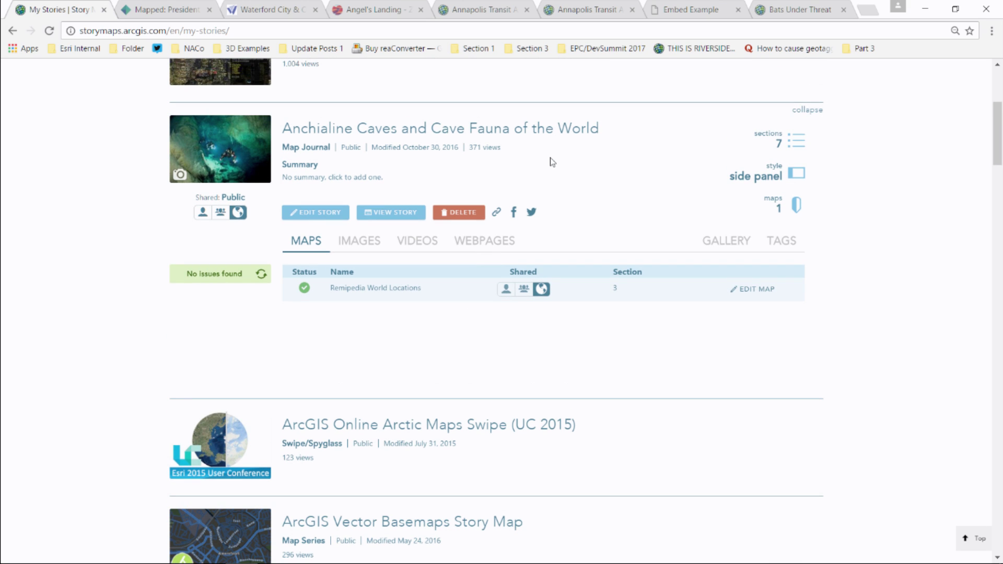
click(363, 246)
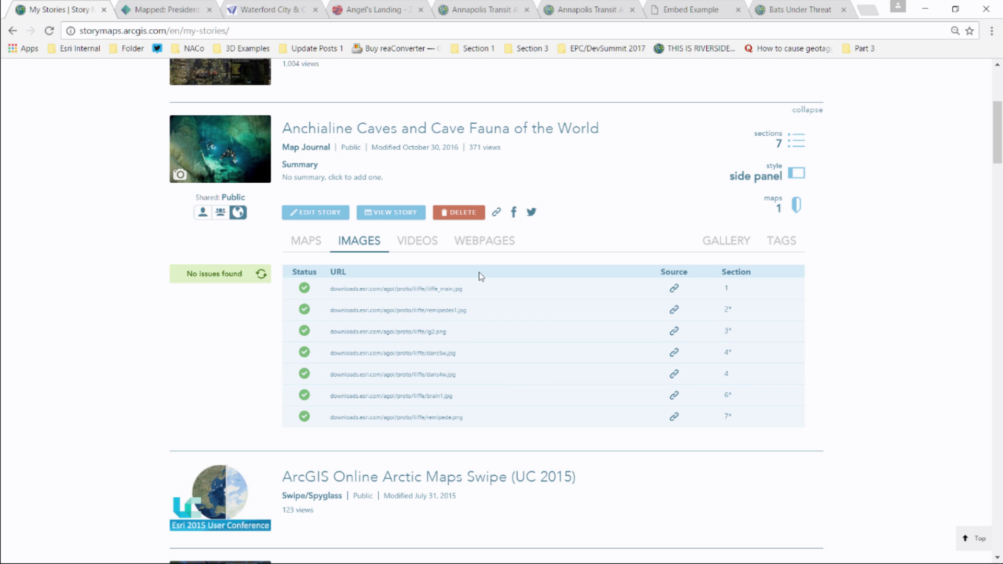
click(422, 242)
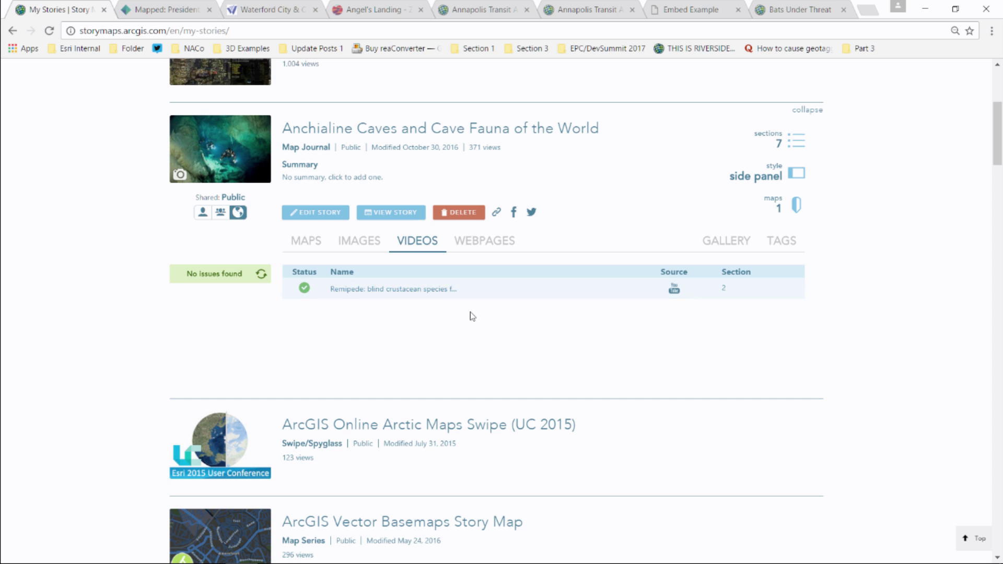
click(497, 242)
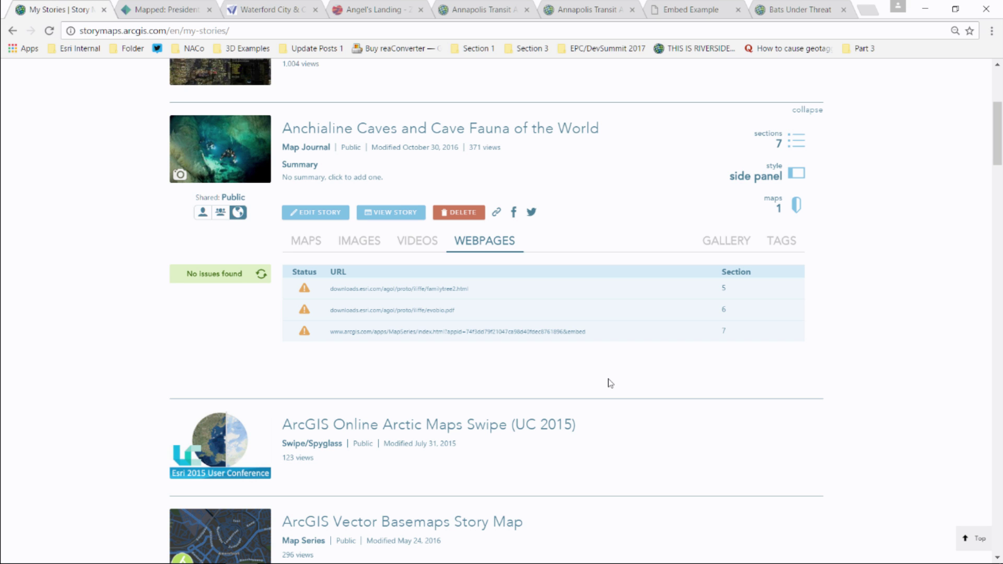
Check all stories for issues and look through the resulting list.
scroll(611, 381, up, 5)
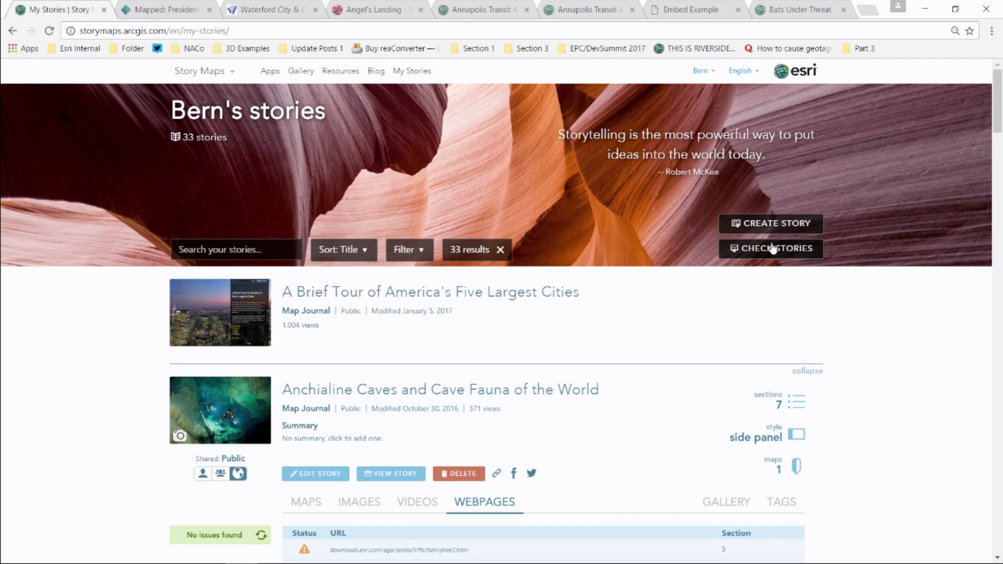
click(773, 247)
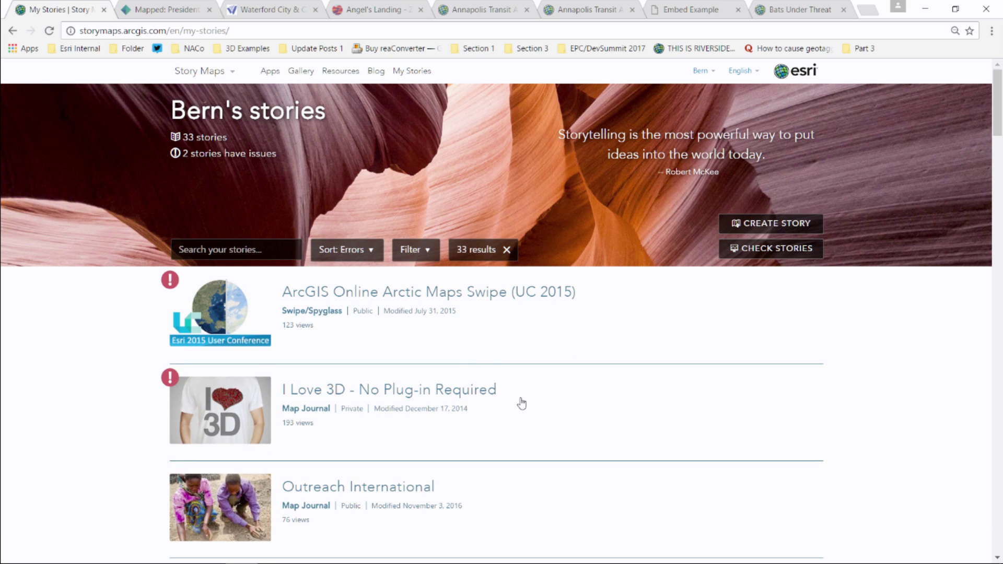
scroll(633, 405, down, 4)
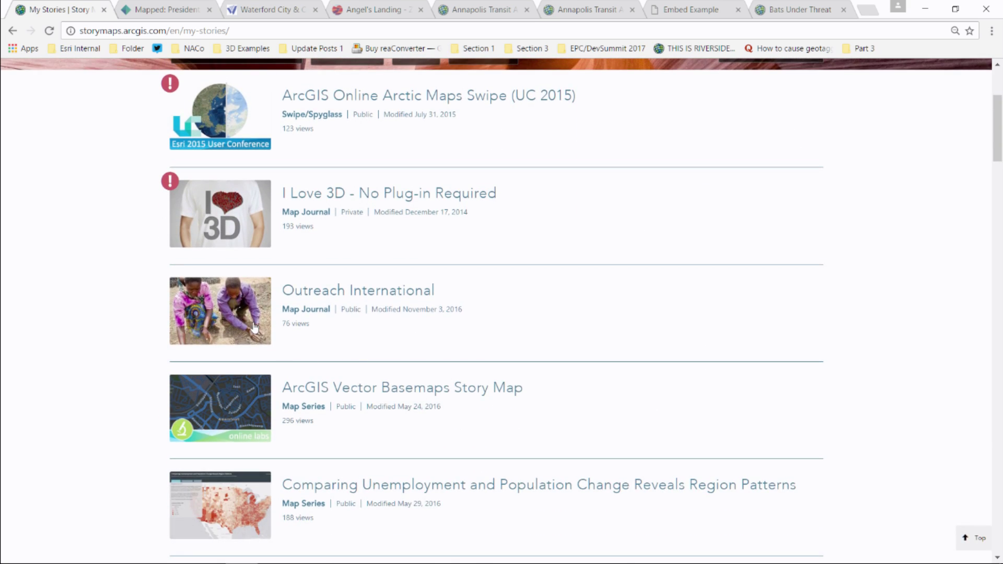
View the Outreach International story and its thumbnail image choices, closing both without making changes.
click(312, 294)
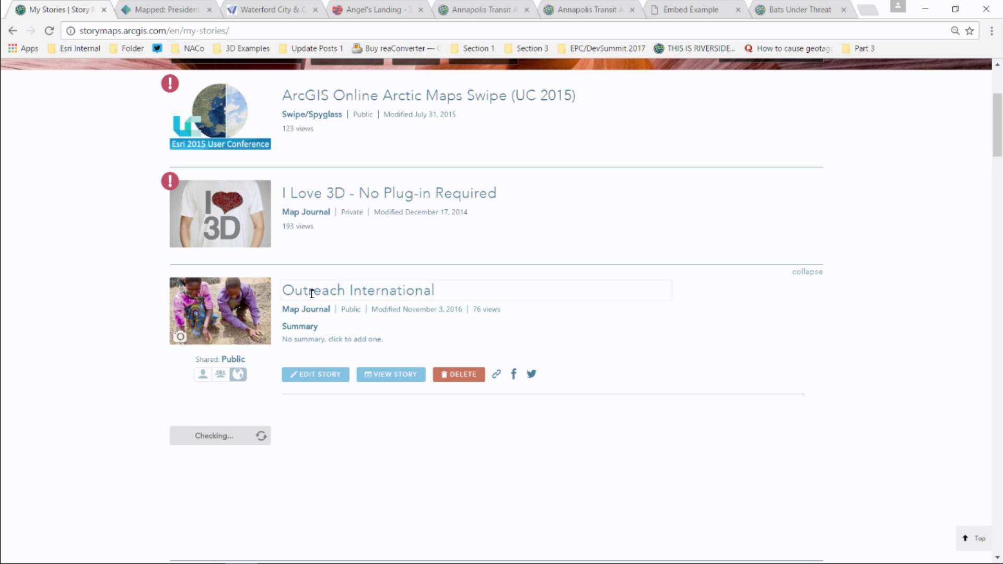
click(231, 316)
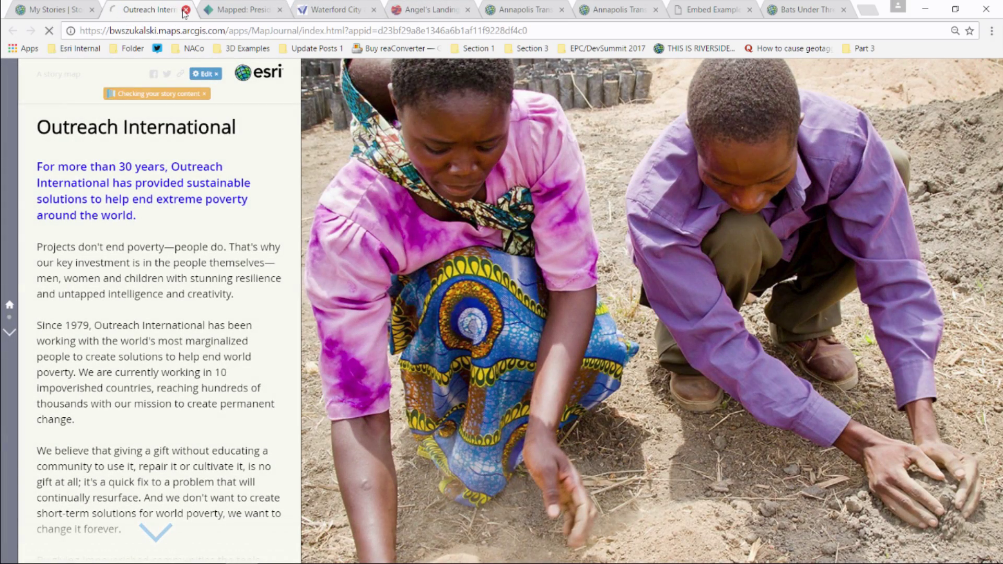
click(186, 10)
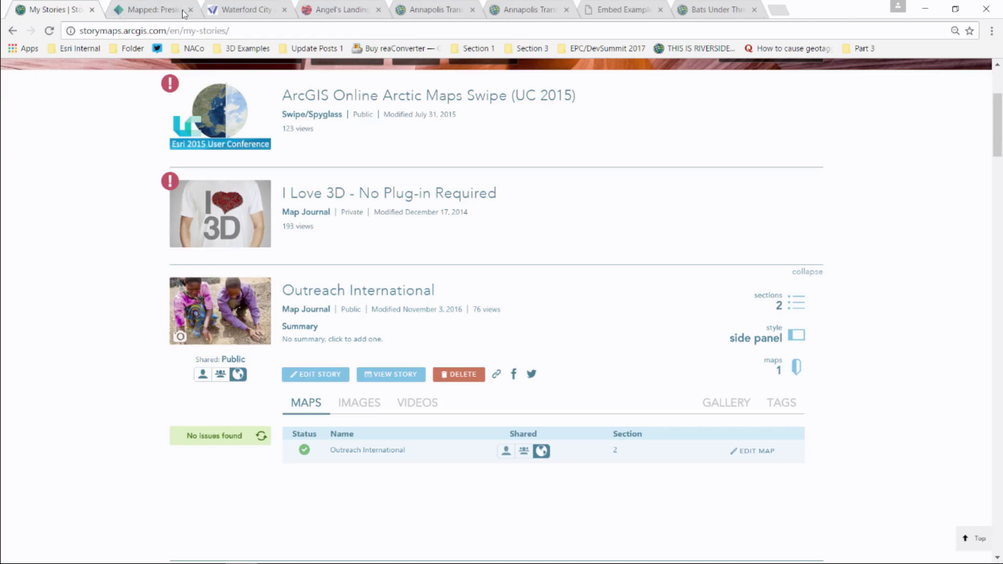
click(181, 337)
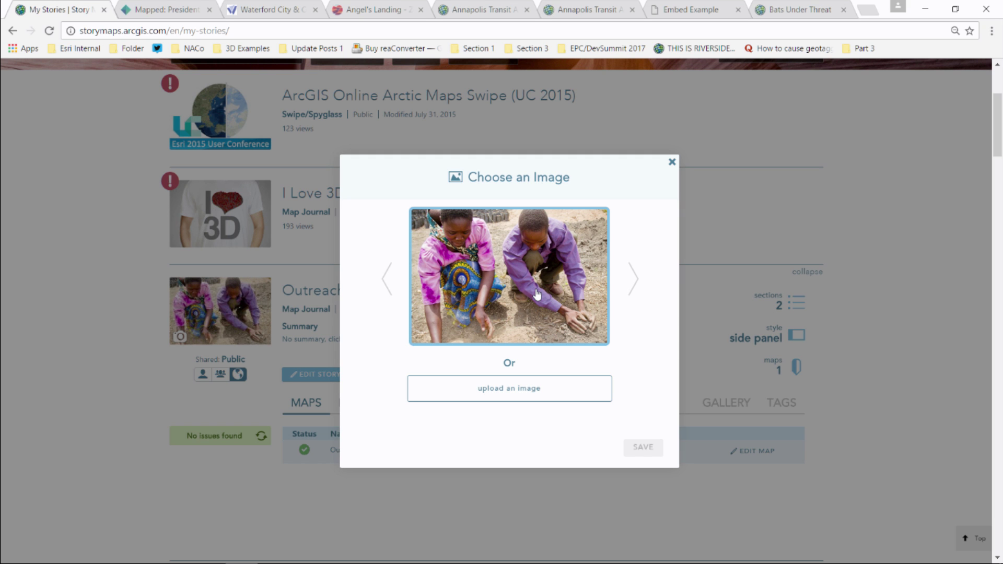
click(673, 162)
Create a new story through Ask the Pros for a set of places with photos, no crowdsourcing and no categories, and start building the Map Tour.
scroll(694, 217, up, 4)
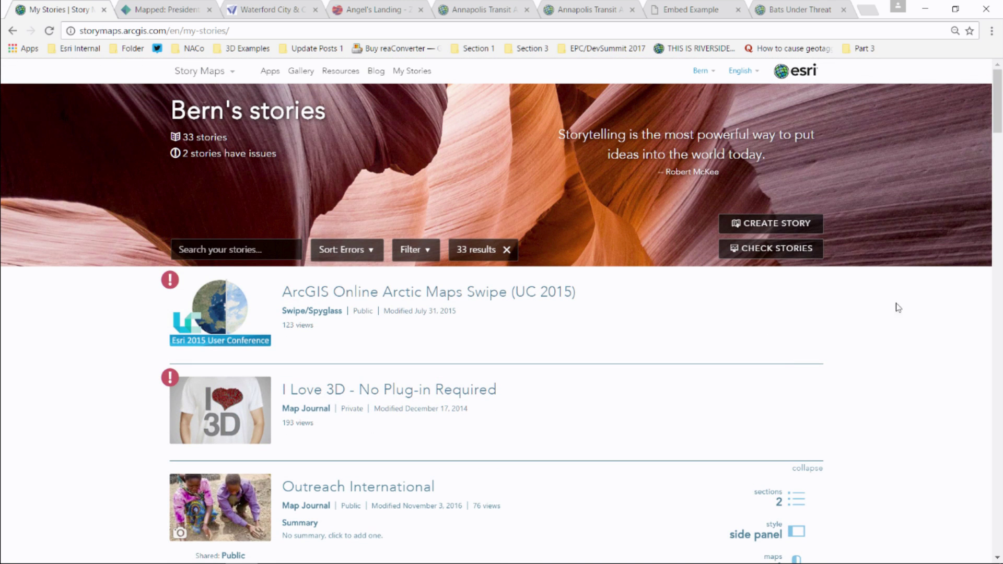
click(782, 222)
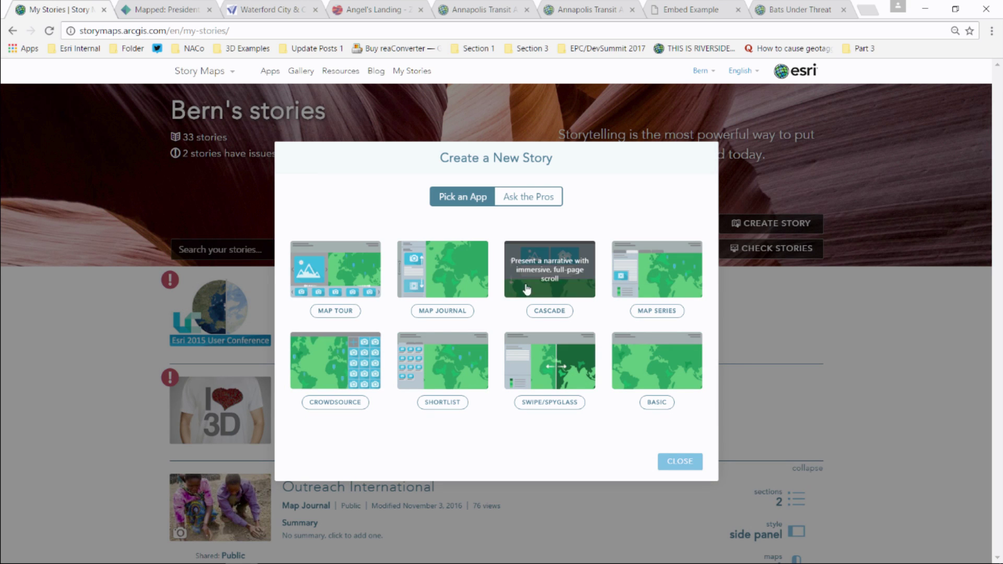
click(545, 201)
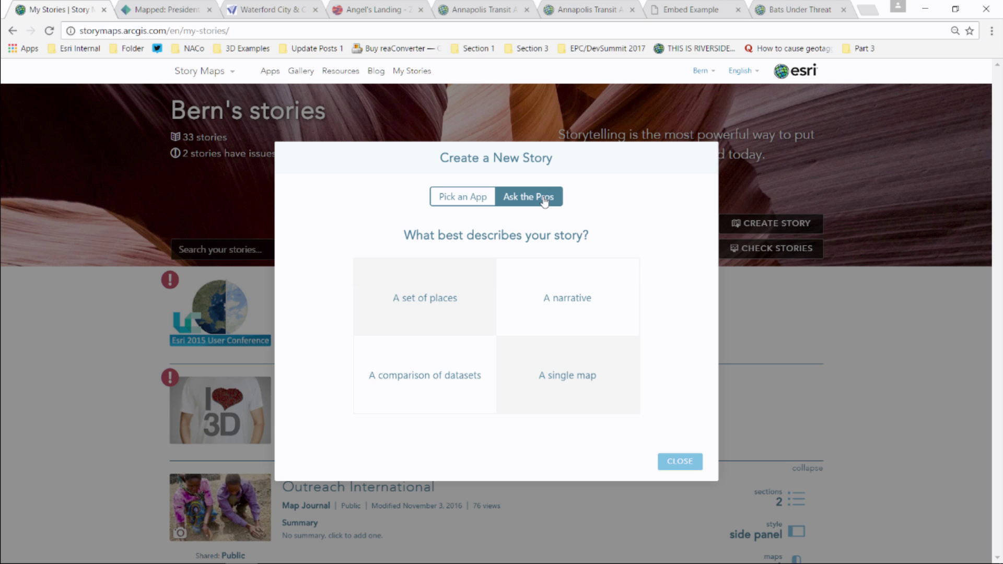
click(414, 286)
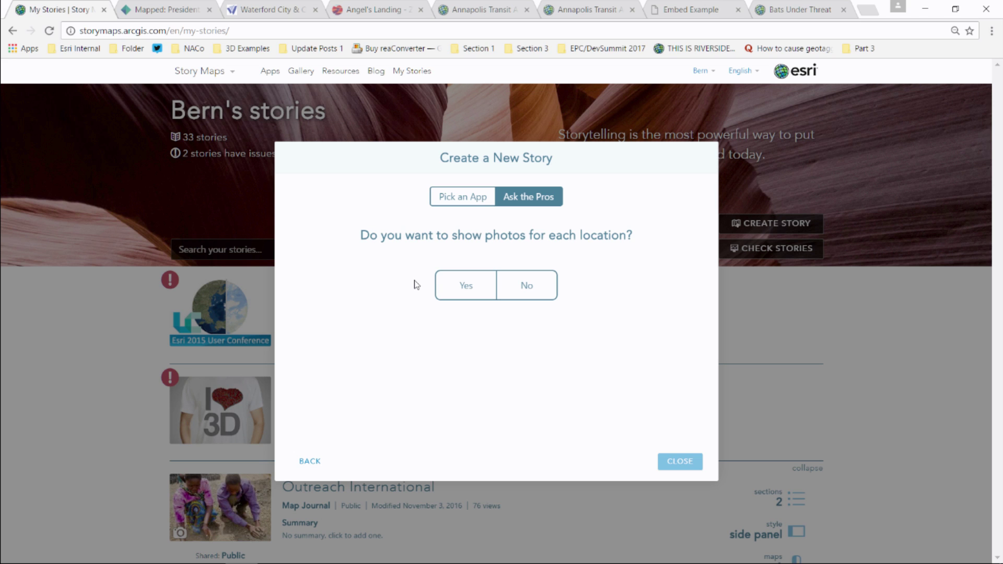
click(467, 290)
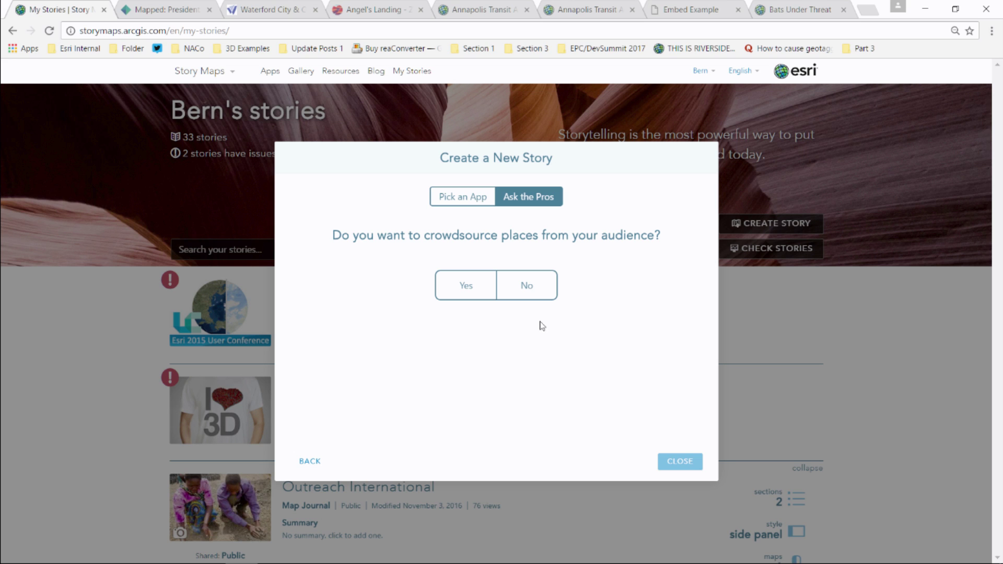
click(539, 296)
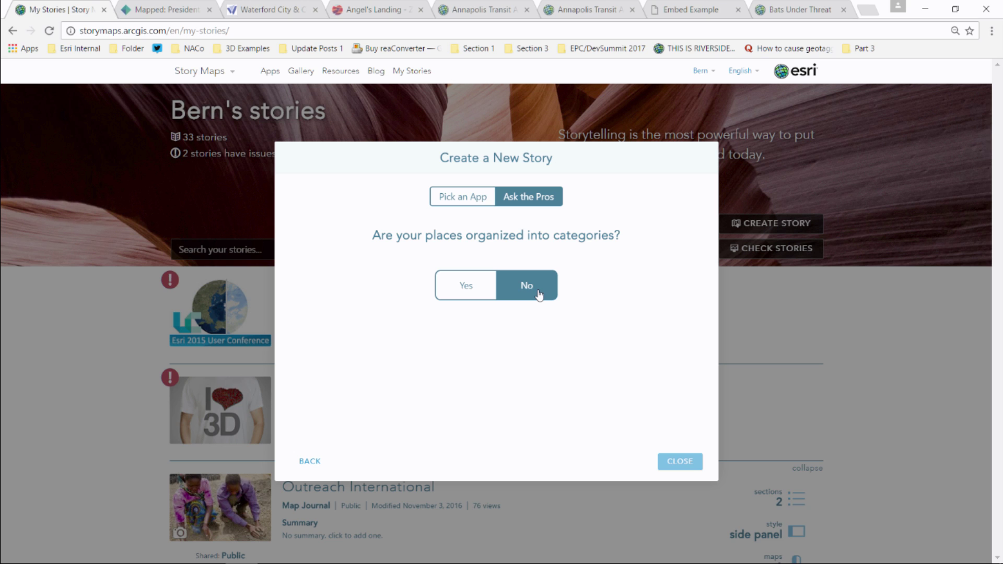
click(539, 295)
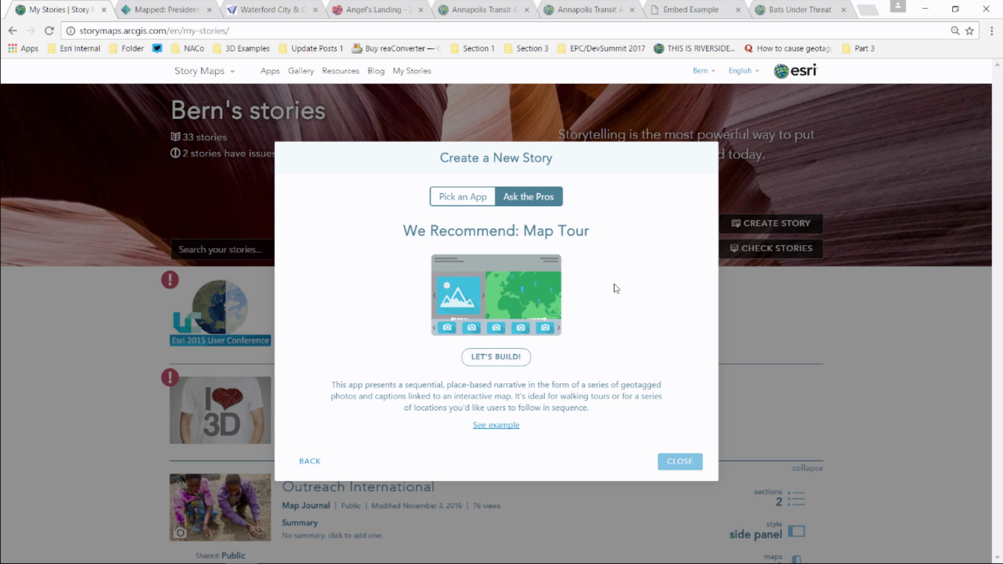
click(495, 357)
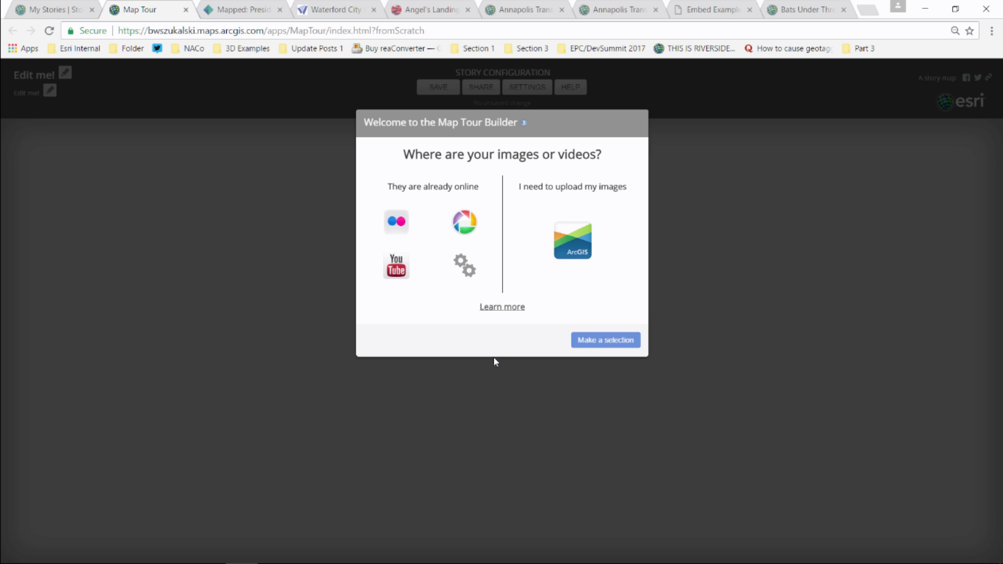
Choose Flickr as the image source and look up the ArcGIS Online Labs account.
click(391, 224)
click(452, 198)
text(Arc)
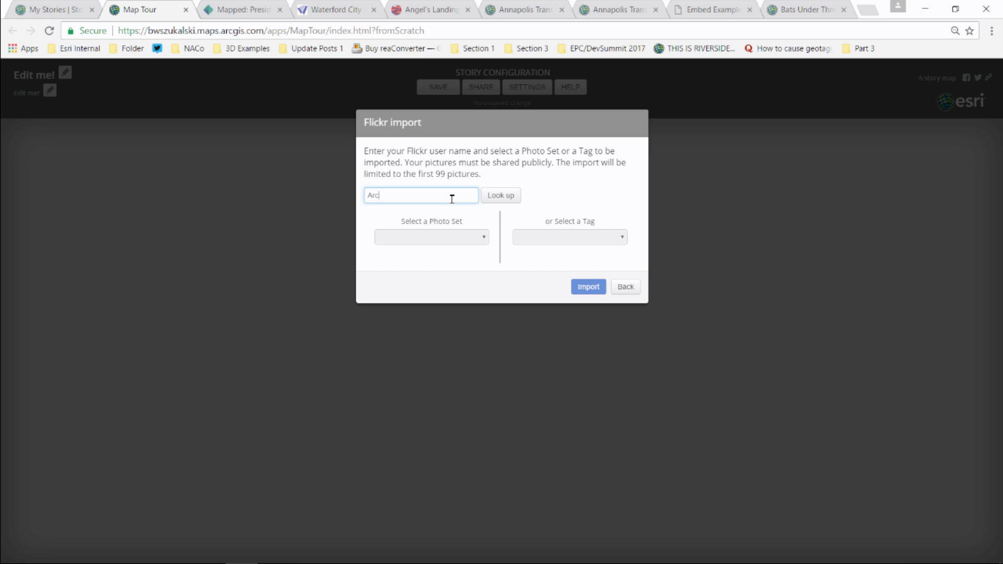
text(GIS Online Labs)
click(502, 197)
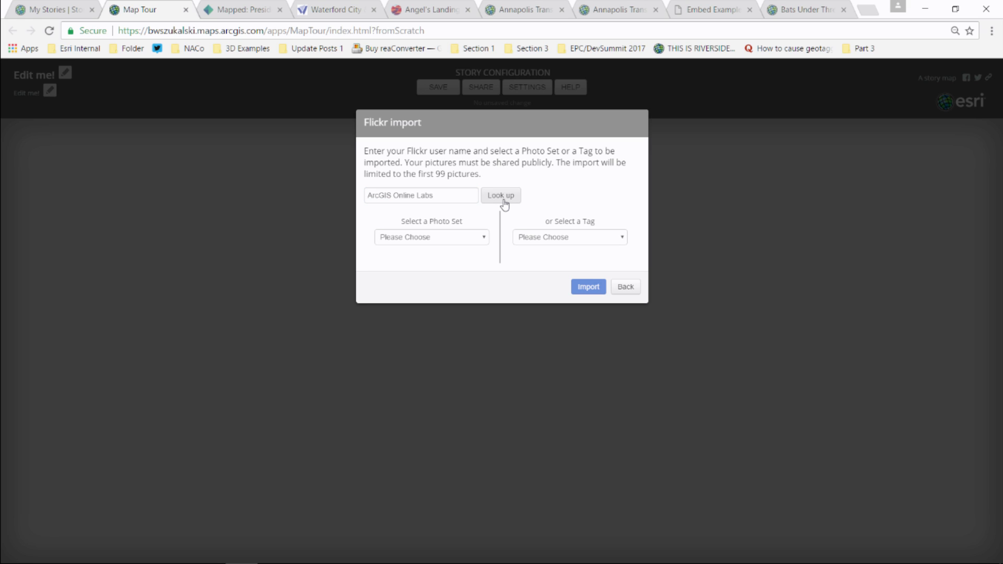
Select the Mission Bay Reserve (geotagged) photo set and import it from Flickr.
click(481, 238)
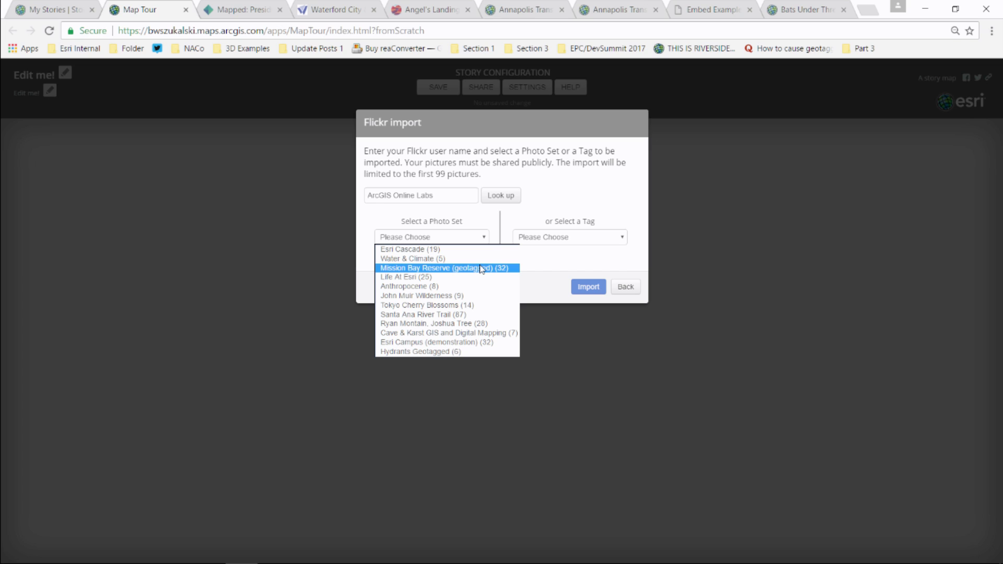
click(481, 269)
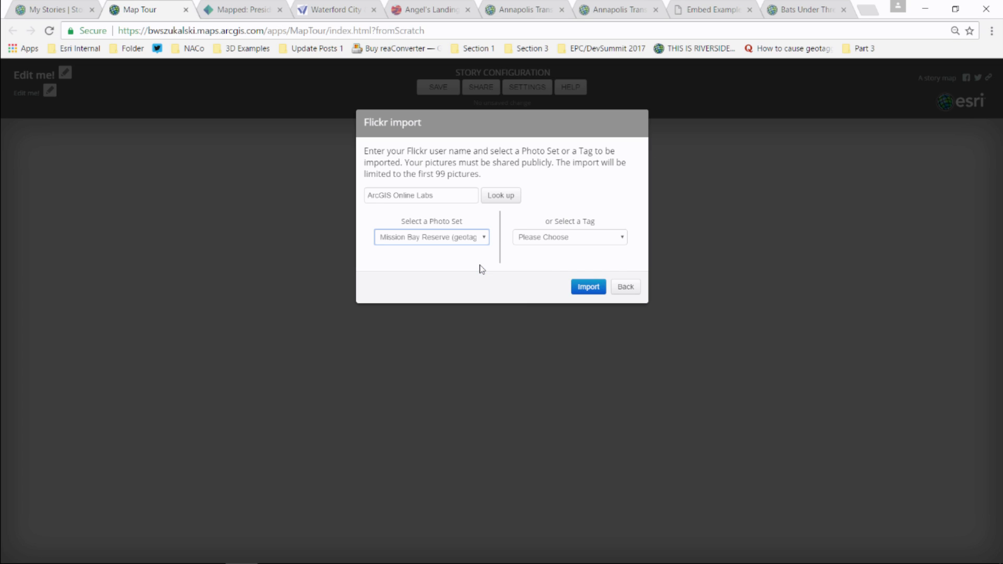
click(586, 290)
click(586, 293)
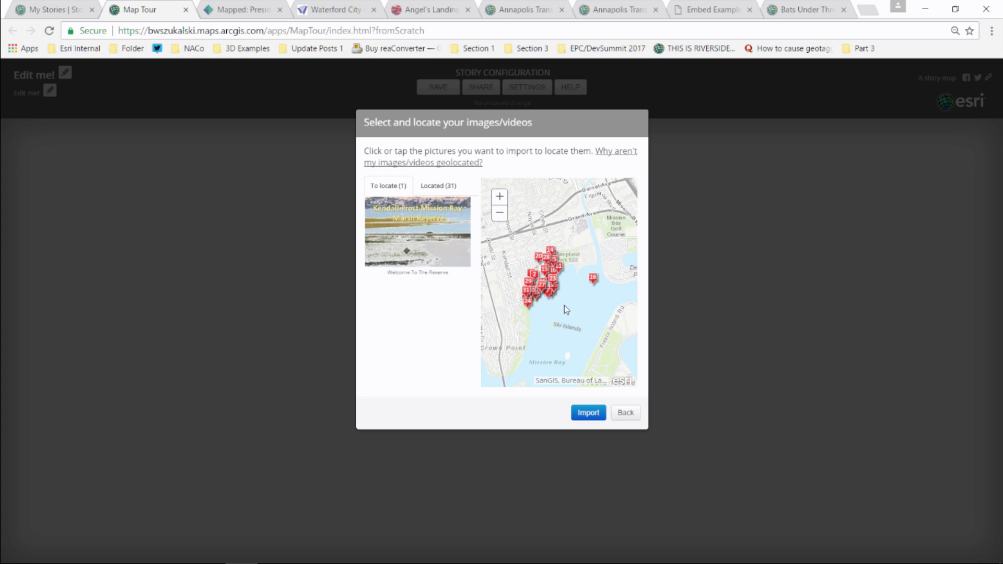
Place the unlocated Welcome To The Reserve picture in the bay southeast of the marsh markers and import all pictures into the tour.
scroll(547, 305, up, 1)
drag(524, 238, 559, 243)
scroll(570, 241, up, 1)
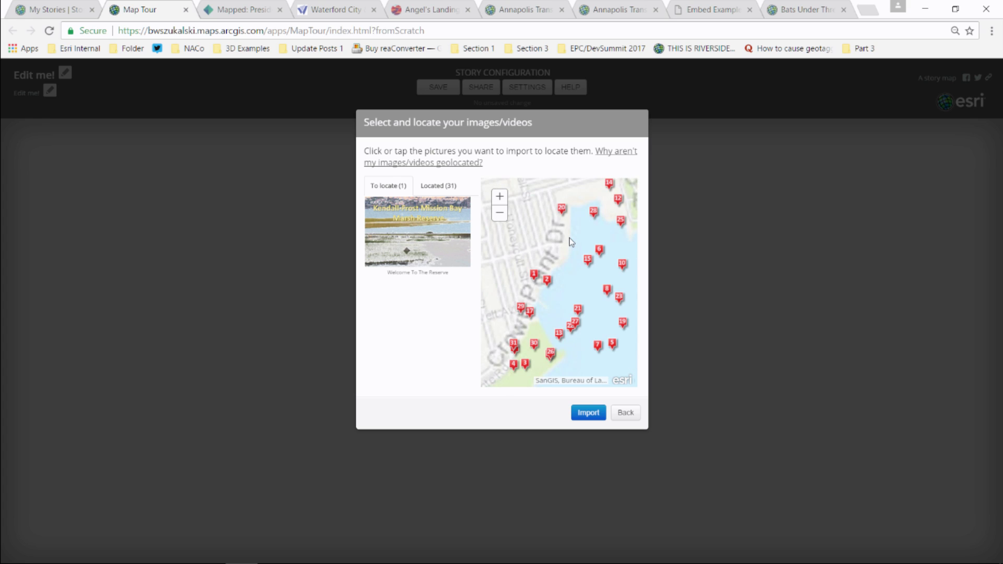
mouse_move(575, 236)
mouse_down()
mouse_move(547, 230)
mouse_move(556, 230)
mouse_up()
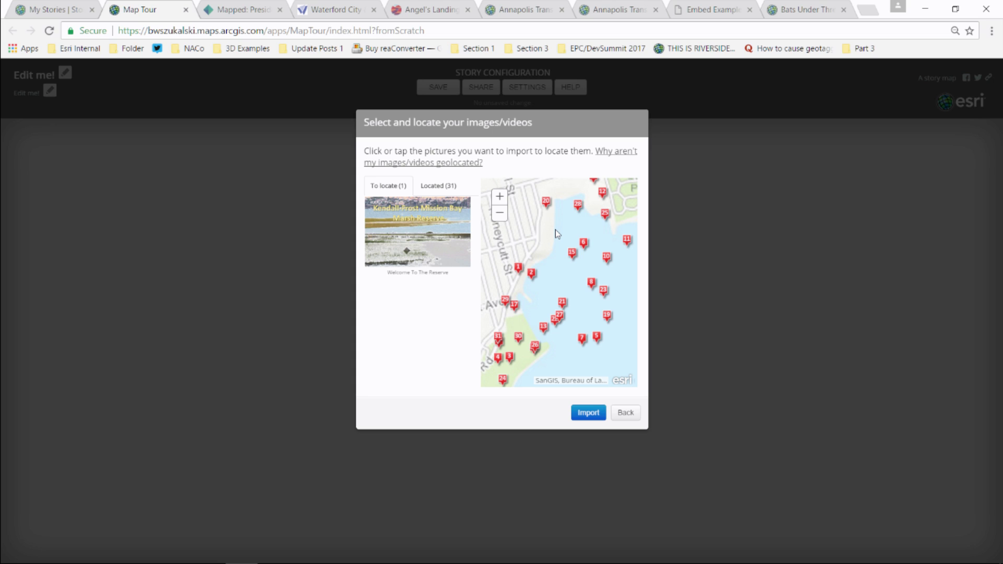
click(441, 187)
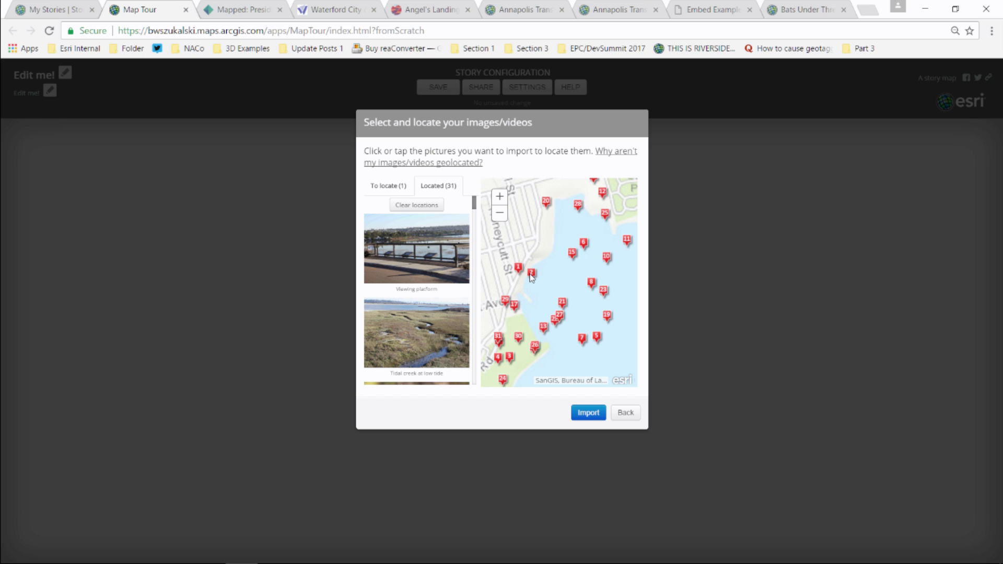
click(386, 184)
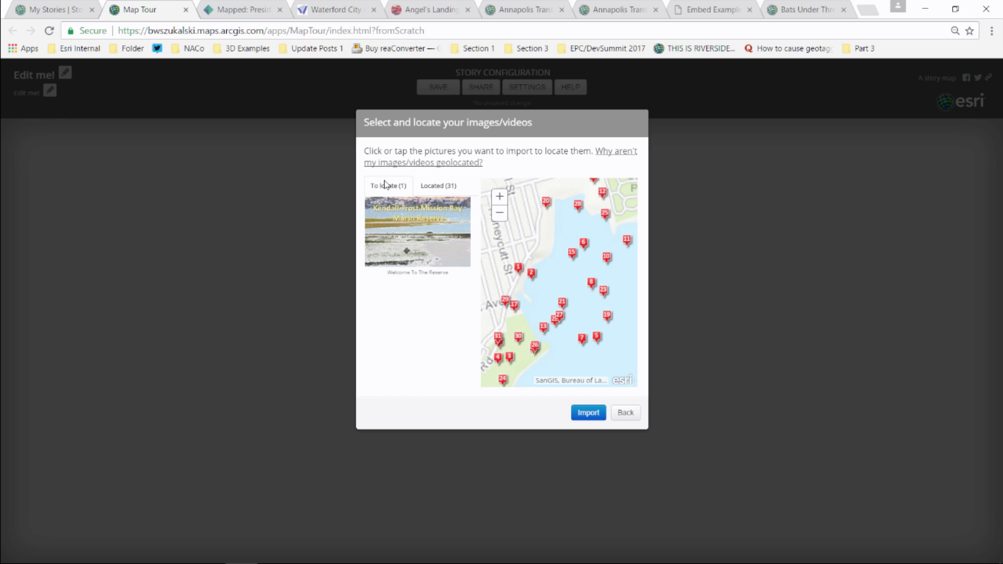
click(427, 215)
click(621, 359)
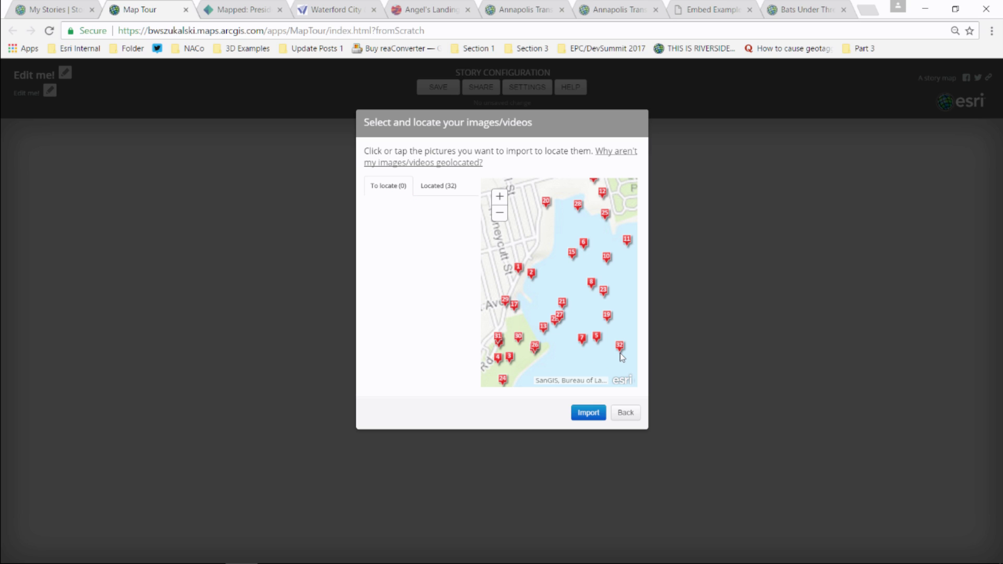
click(585, 413)
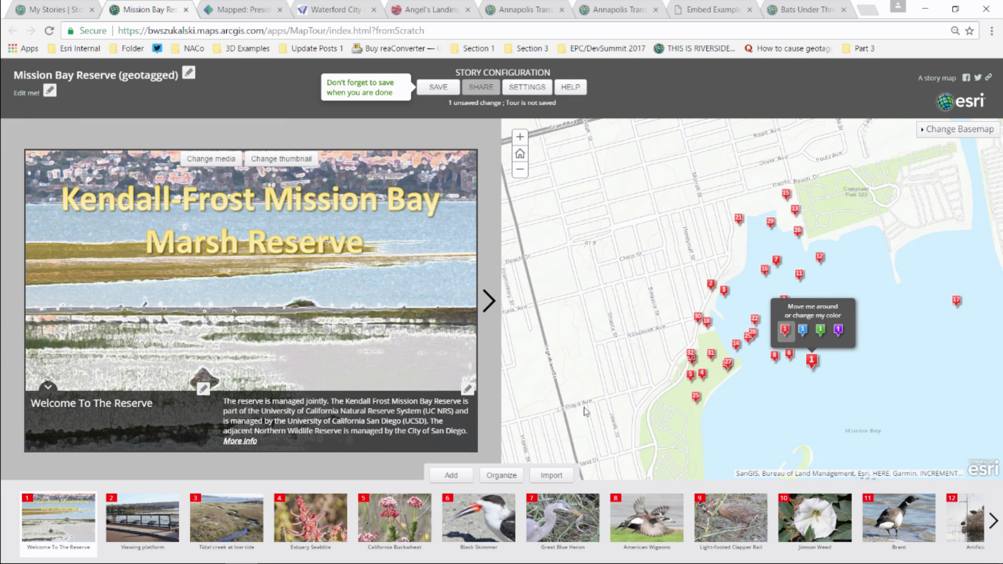
click(524, 50)
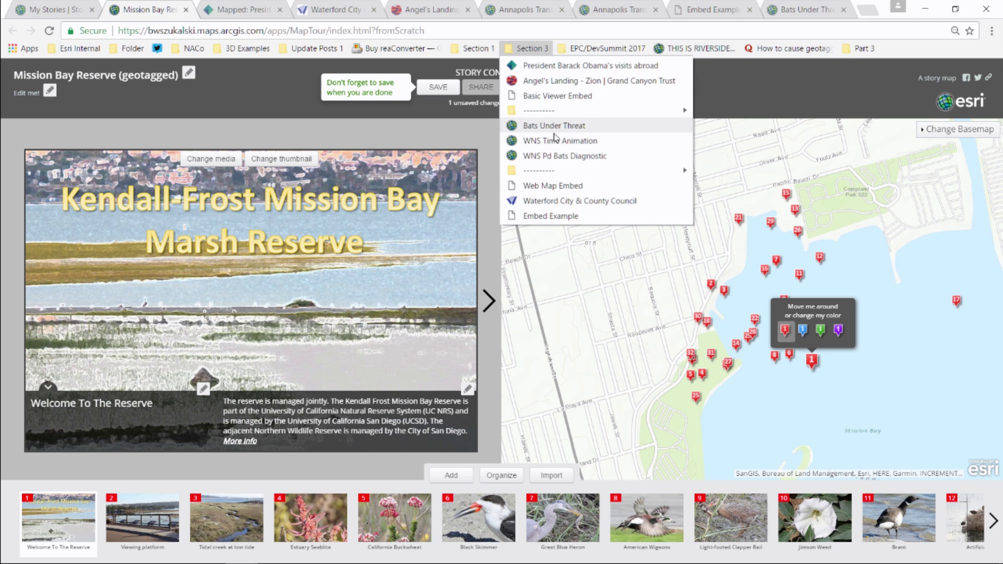
click(525, 48)
click(525, 48)
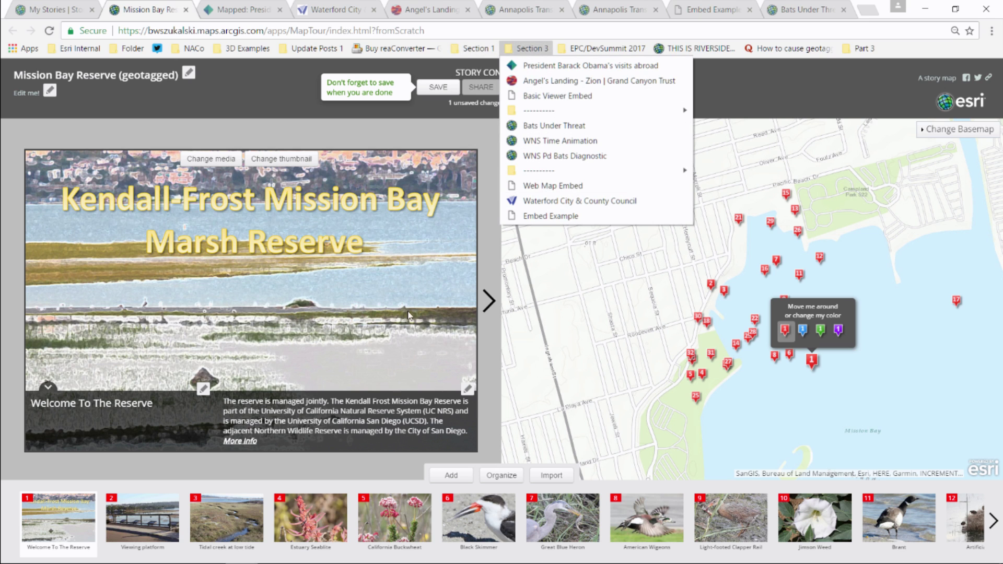
click(309, 134)
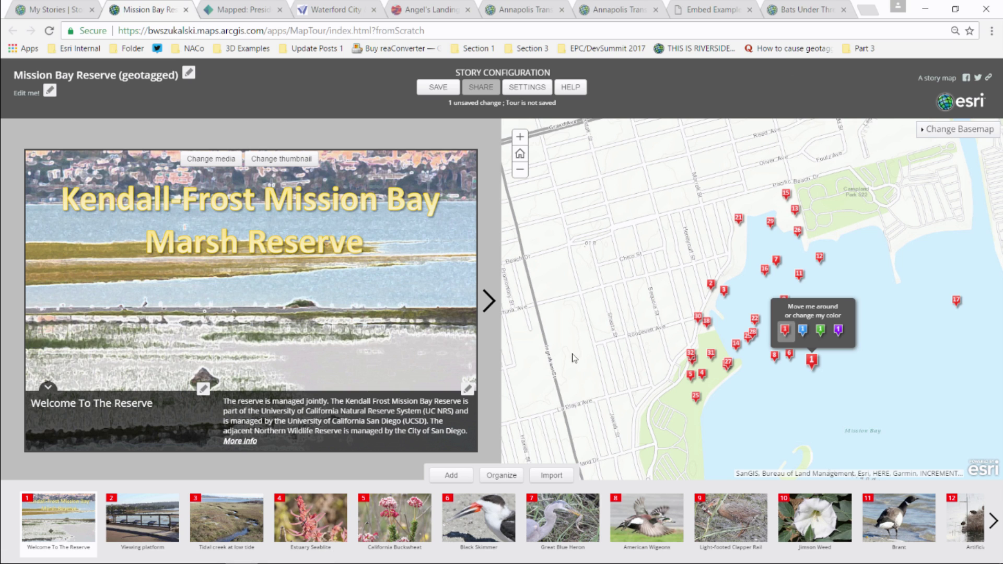
Change the tour's basemap to Imagery with Labels.
click(956, 129)
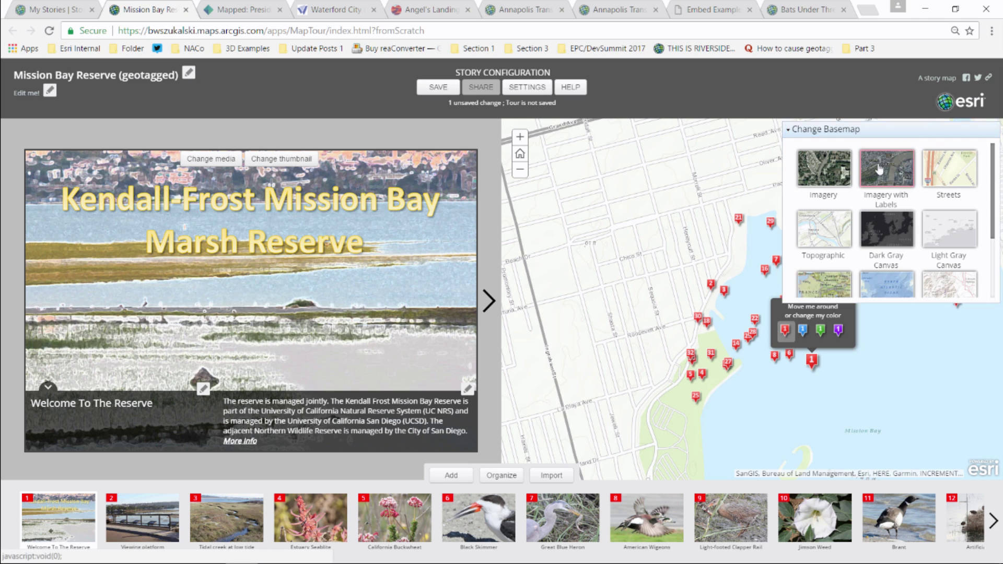
click(883, 166)
scroll(744, 343, up, 1)
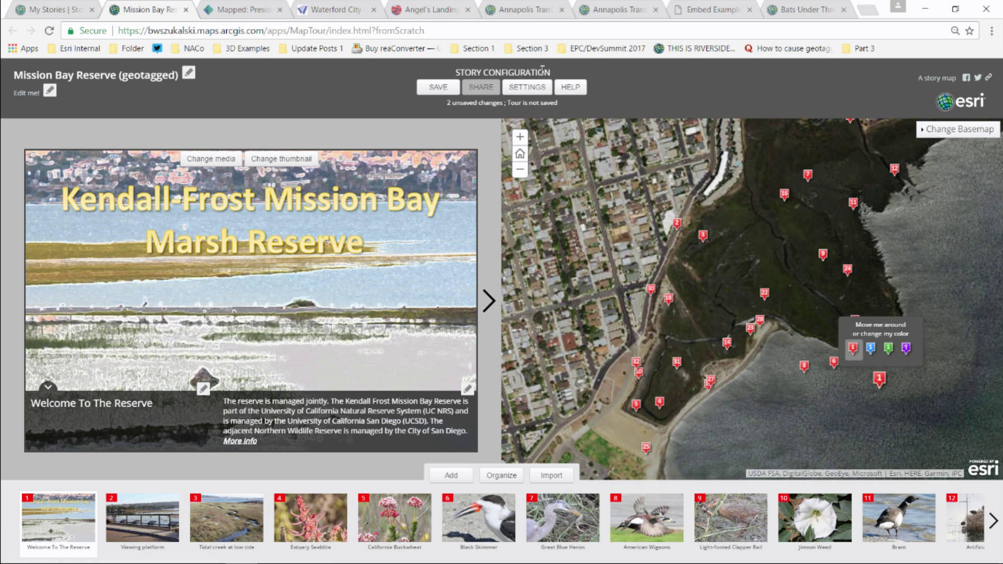
Set the zoom level for the story points to 1:1K (level 20) and apply it.
click(537, 91)
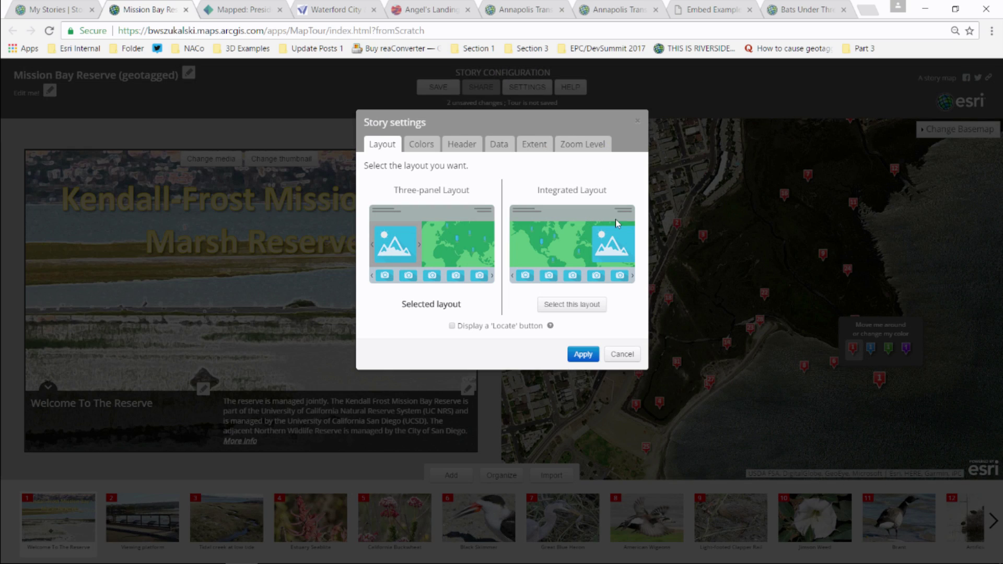
click(581, 149)
click(568, 190)
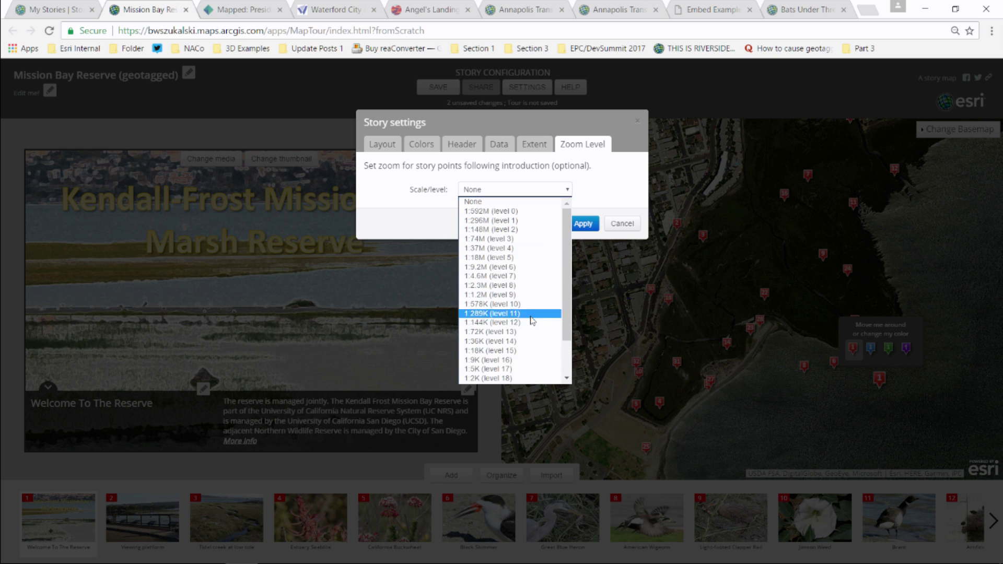
scroll(530, 357, down, 2)
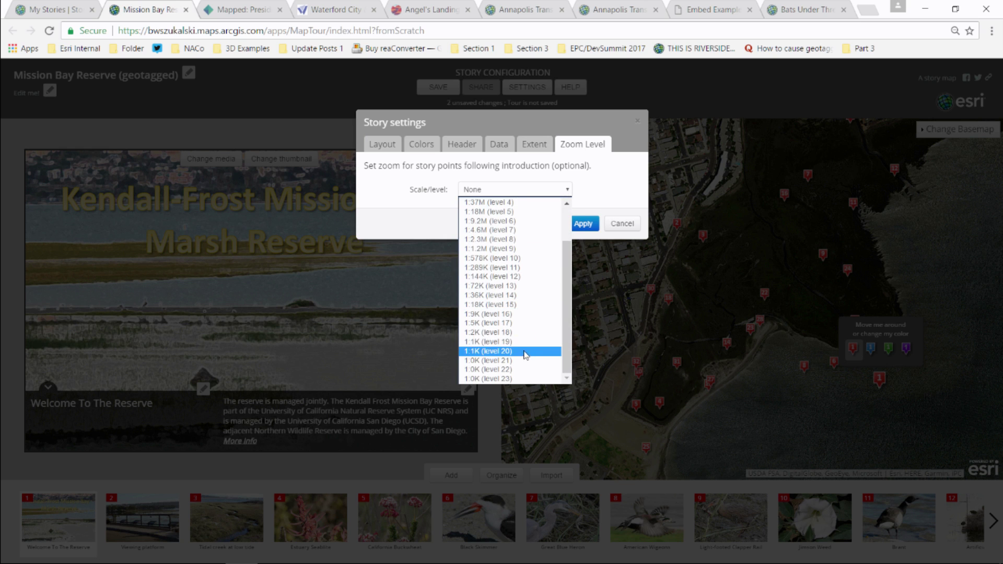
click(581, 224)
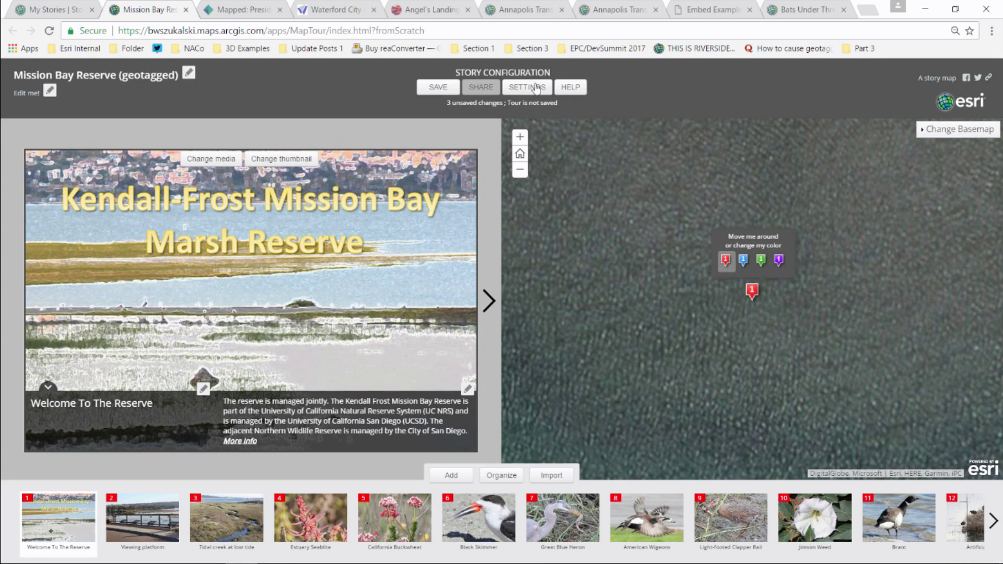
Set the zoom level for the story points to 1:5K (level 17) and apply it.
click(531, 87)
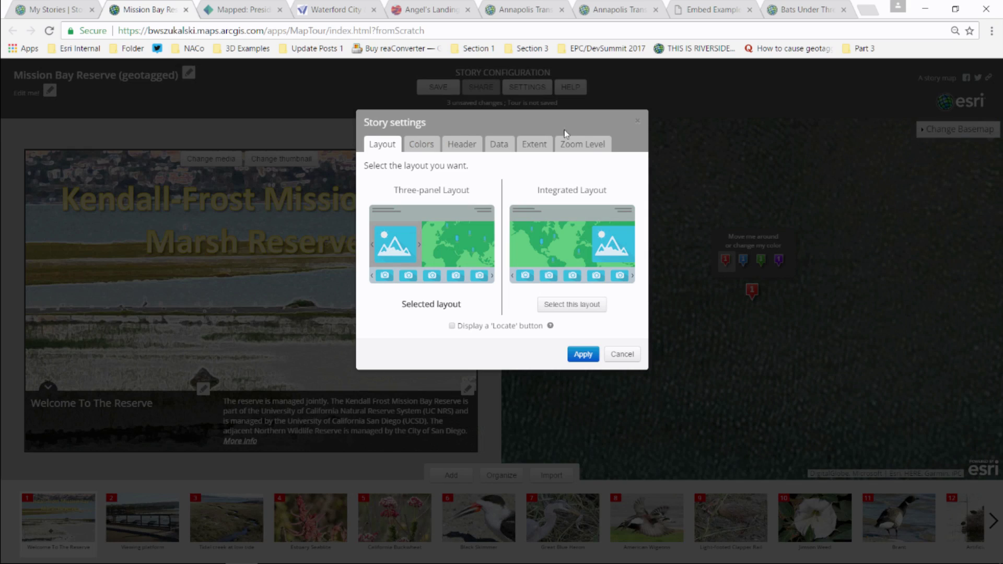
click(569, 146)
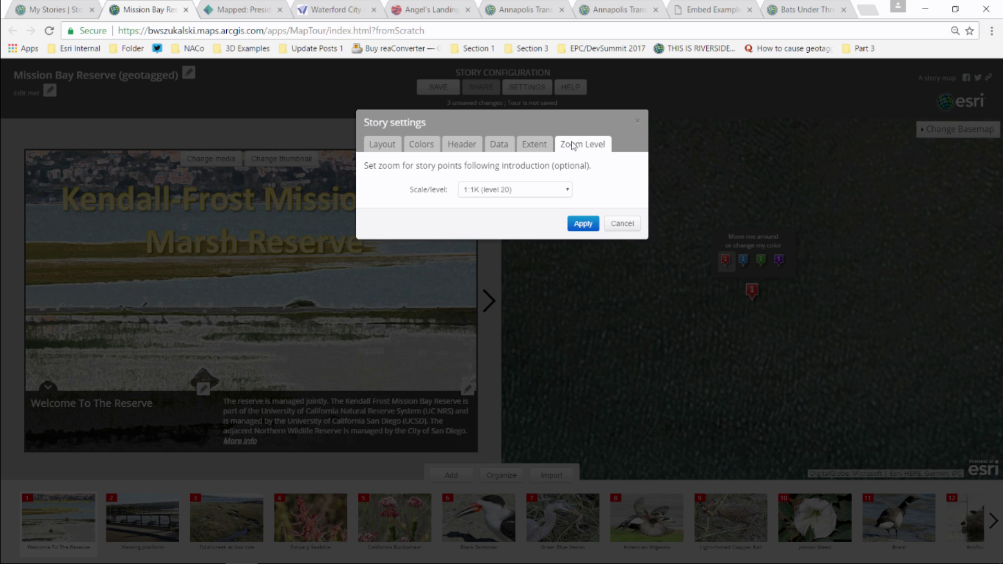
click(562, 193)
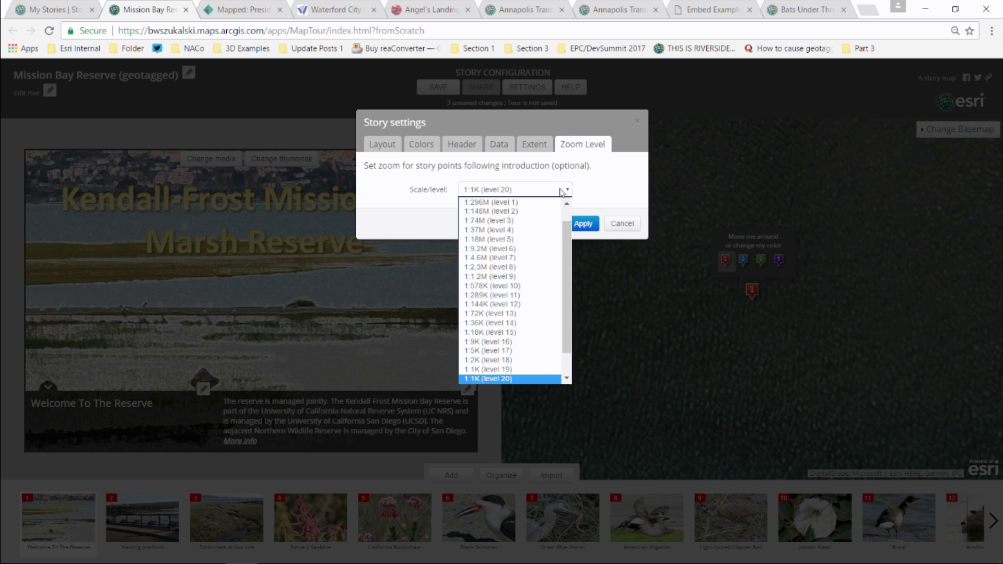
click(530, 351)
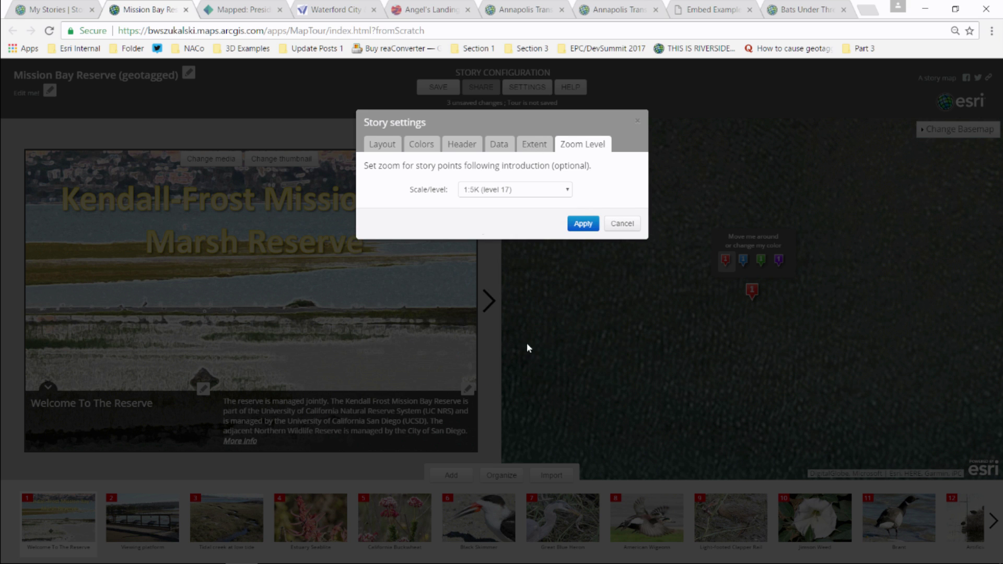
click(581, 226)
Switch the tour to the Integrated Layout in the story settings and apply it.
click(520, 92)
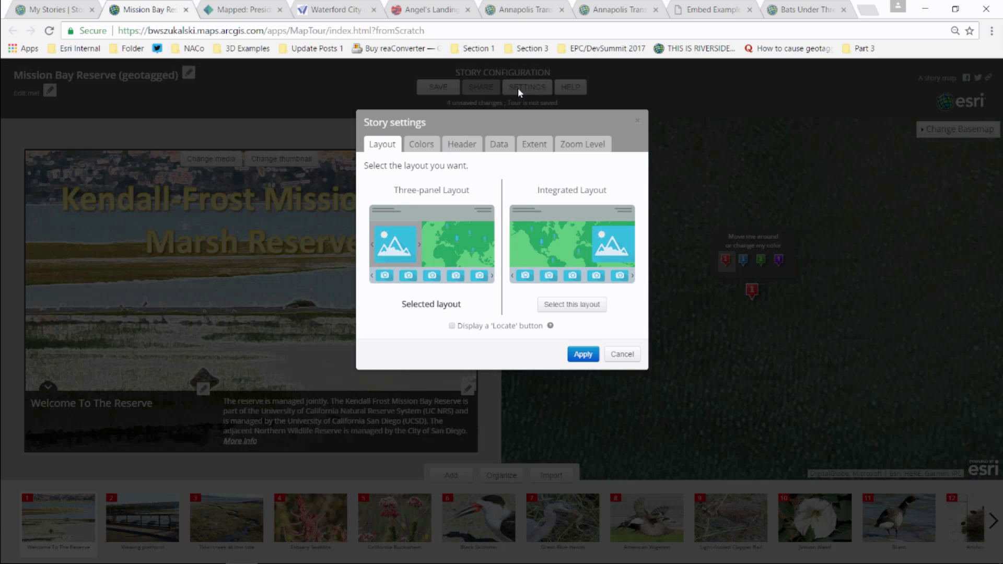
click(471, 150)
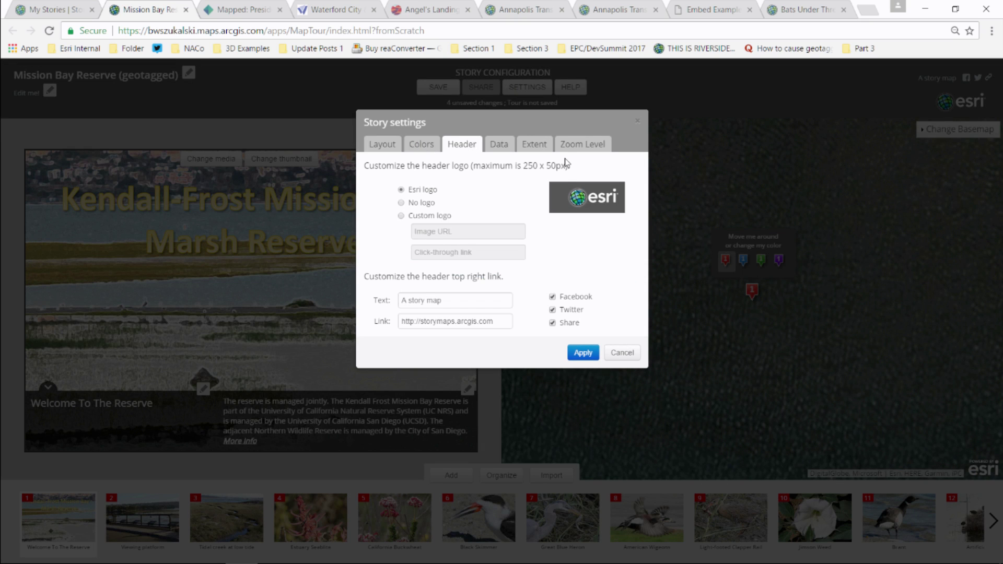
click(387, 148)
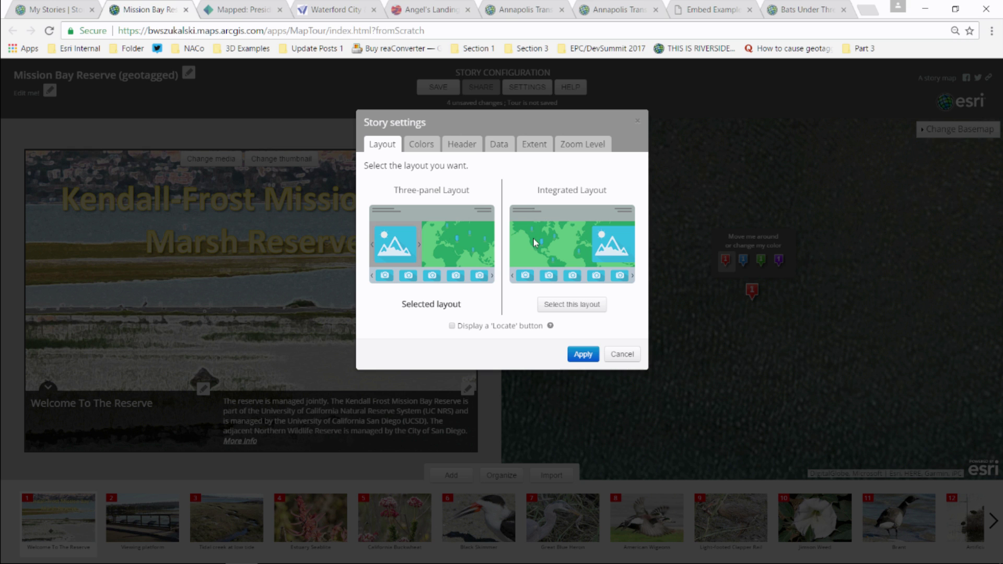
click(583, 355)
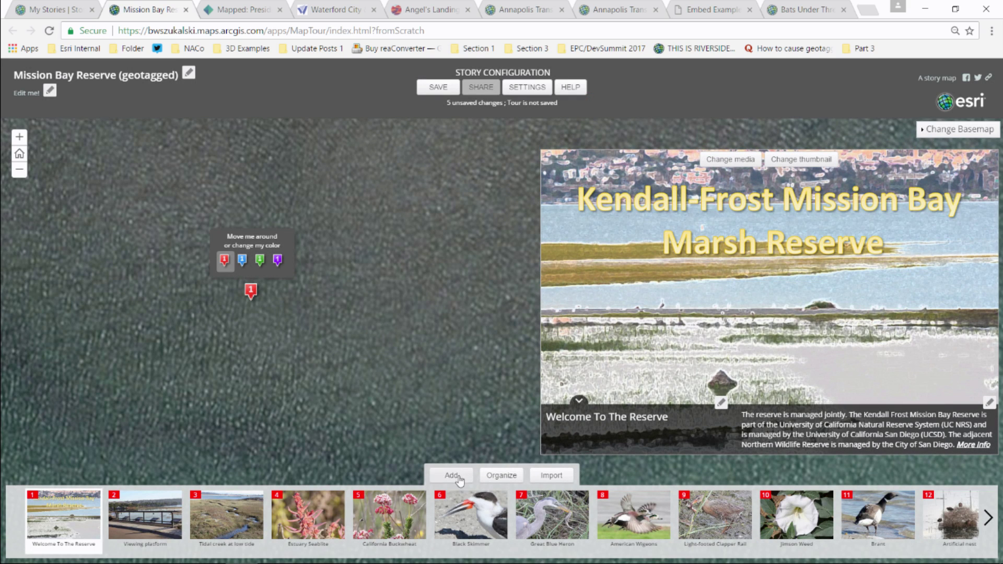
Organize the tour by moving California Buckwheat to position 9 and using the first point as introduction, then apply the changes.
click(501, 475)
drag(496, 246, 575, 298)
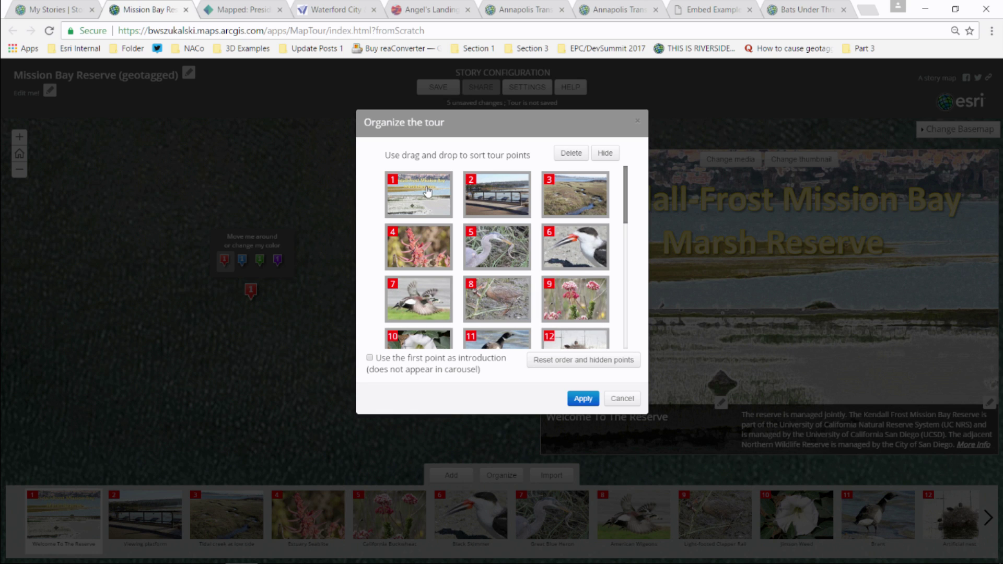
click(370, 358)
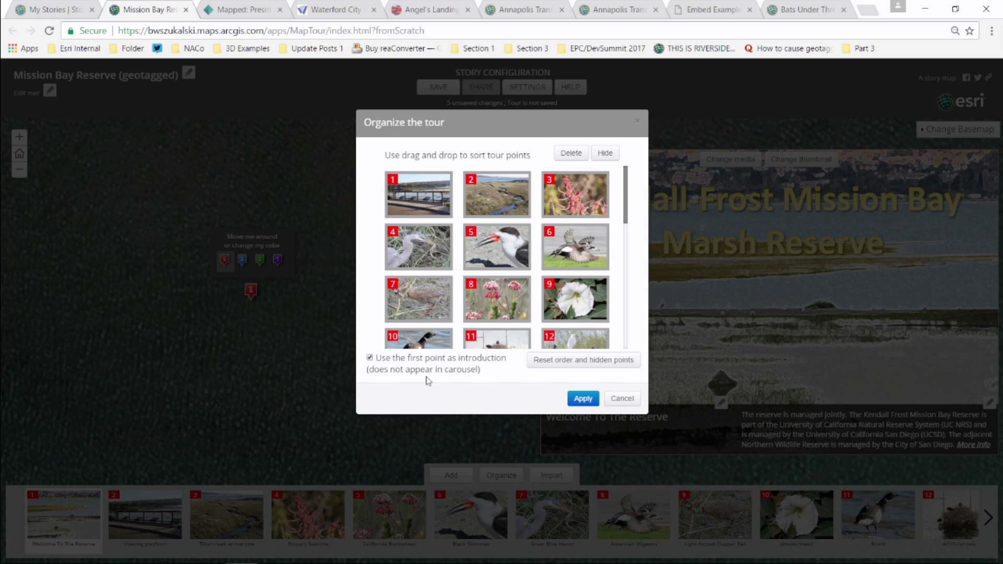
click(582, 400)
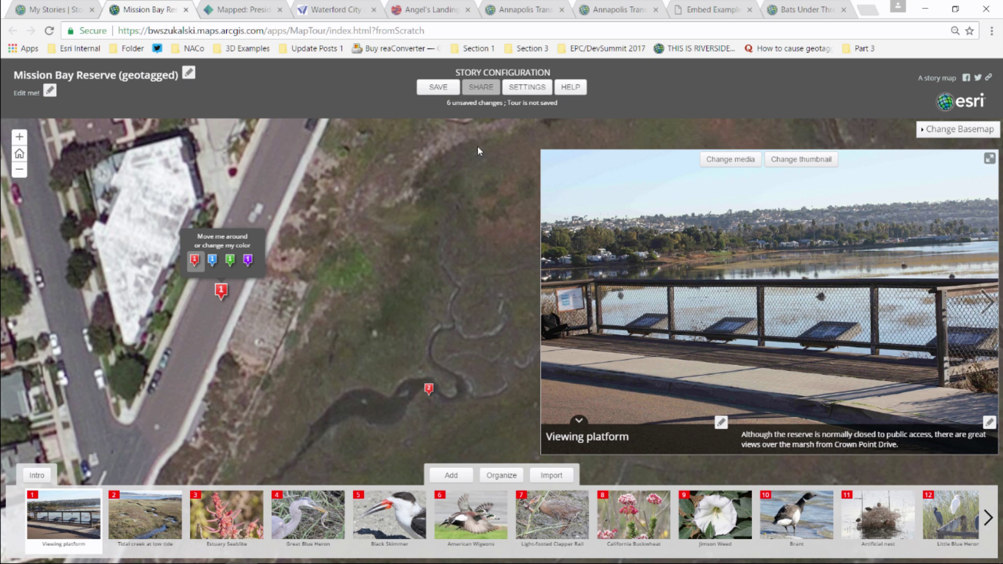
Save the Mission Bay Reserve tour, close the saved notice, and reload the tour.
click(420, 89)
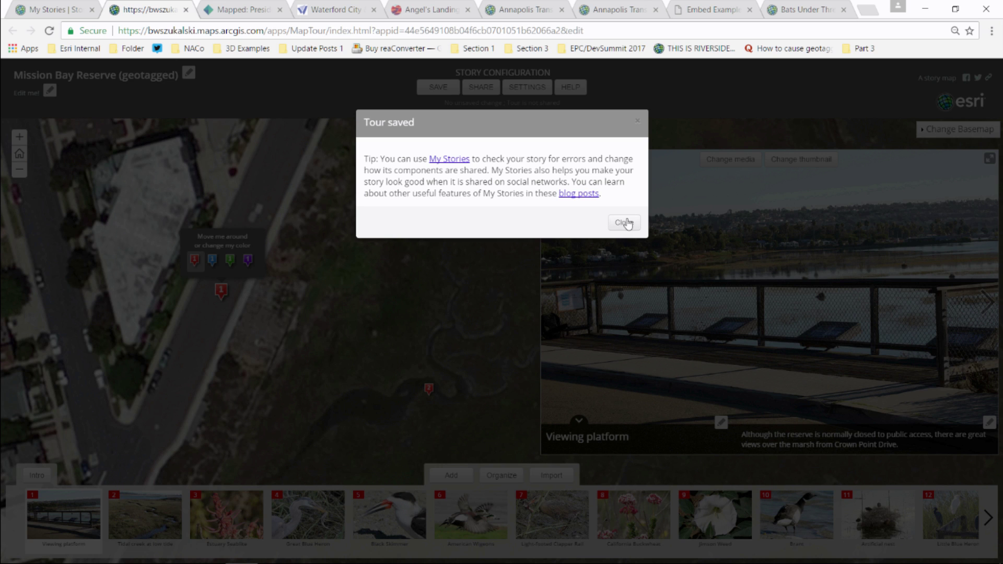
click(626, 222)
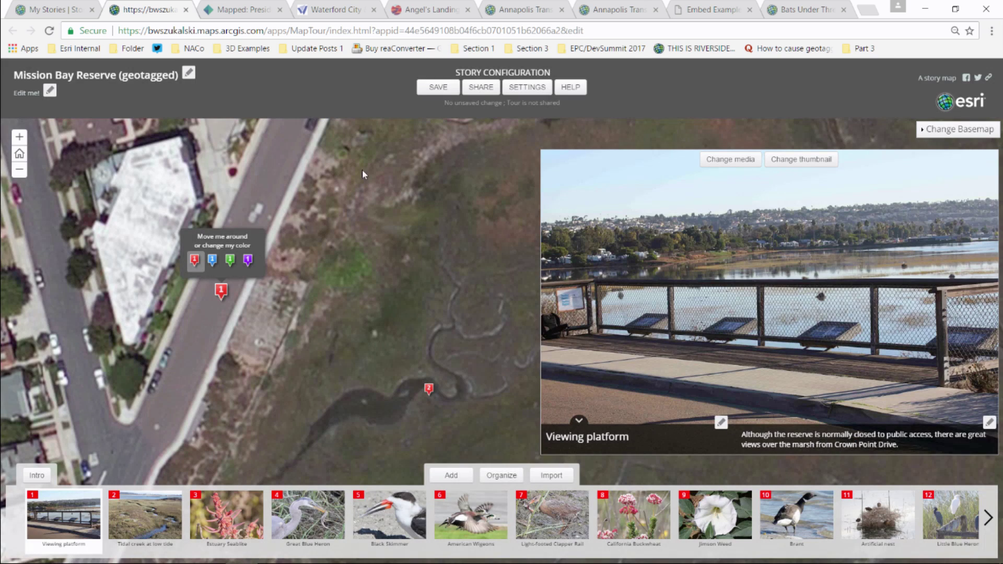
click(54, 37)
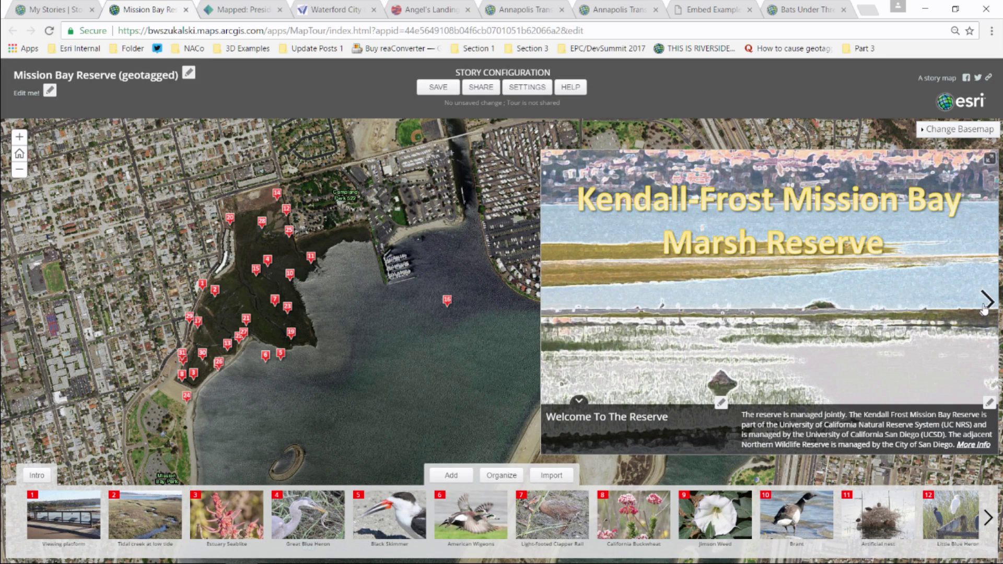
Preview the tour from the introduction through its first points, and check the Brant, Jimson Weed and California Buckwheat points.
click(985, 307)
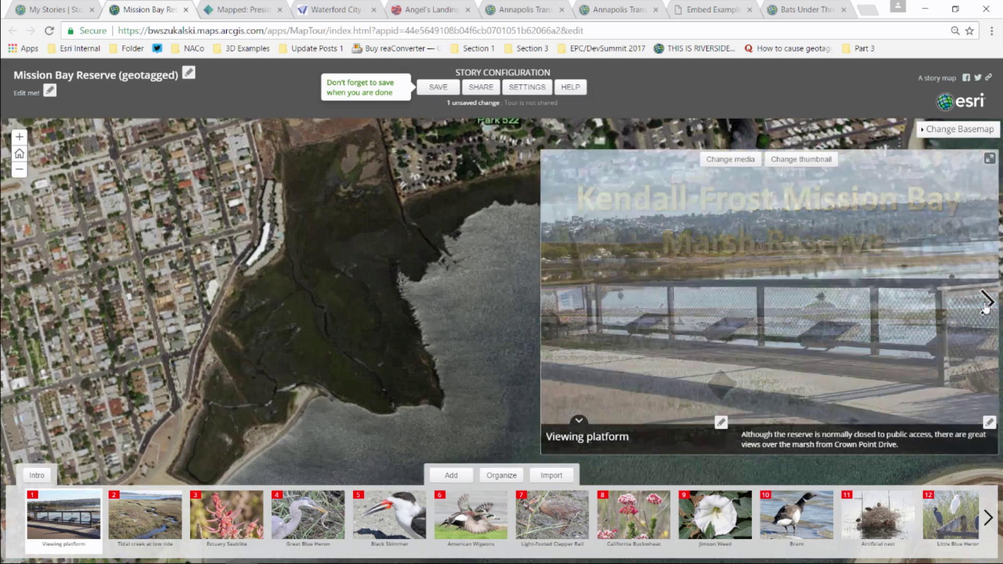
click(985, 307)
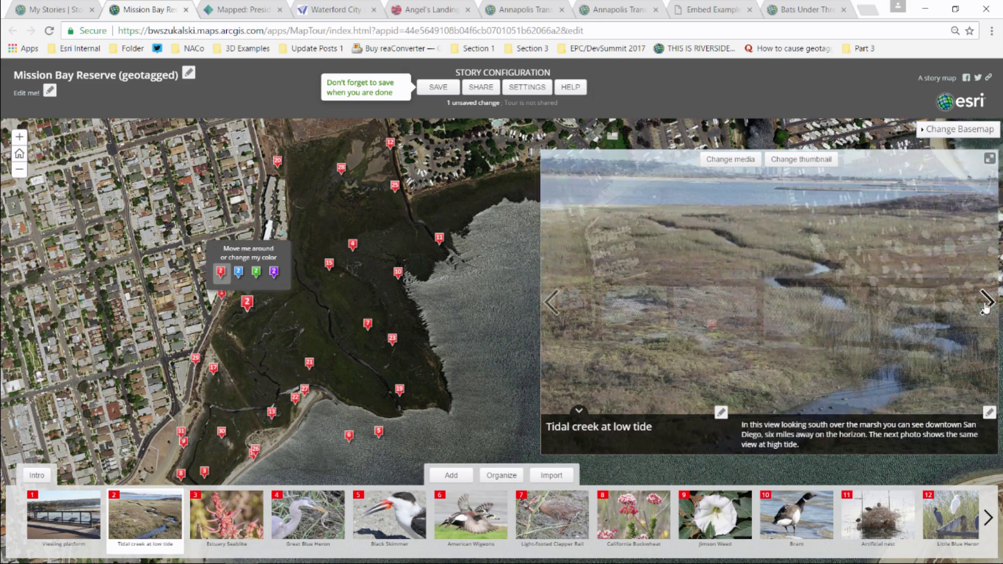
click(987, 303)
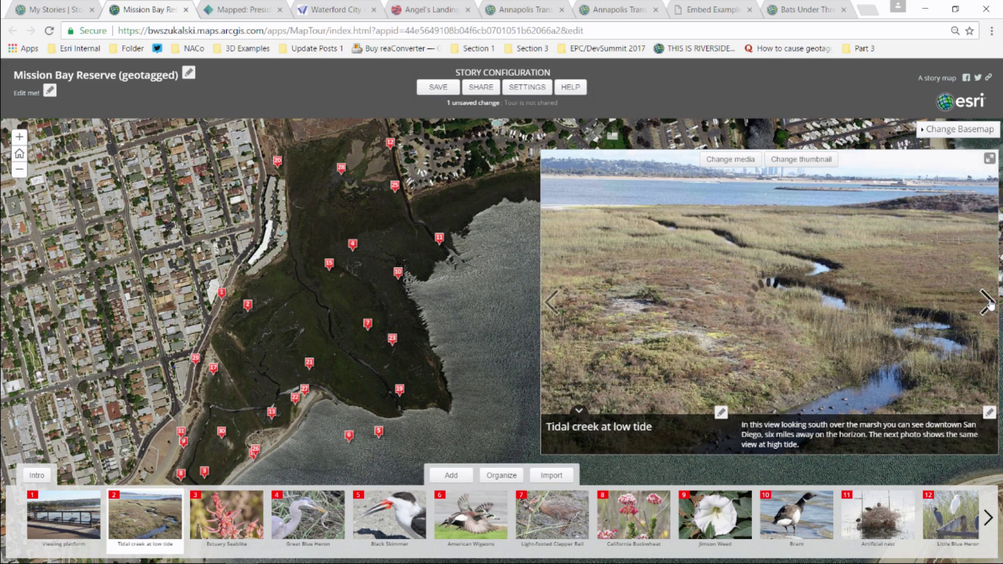
click(791, 517)
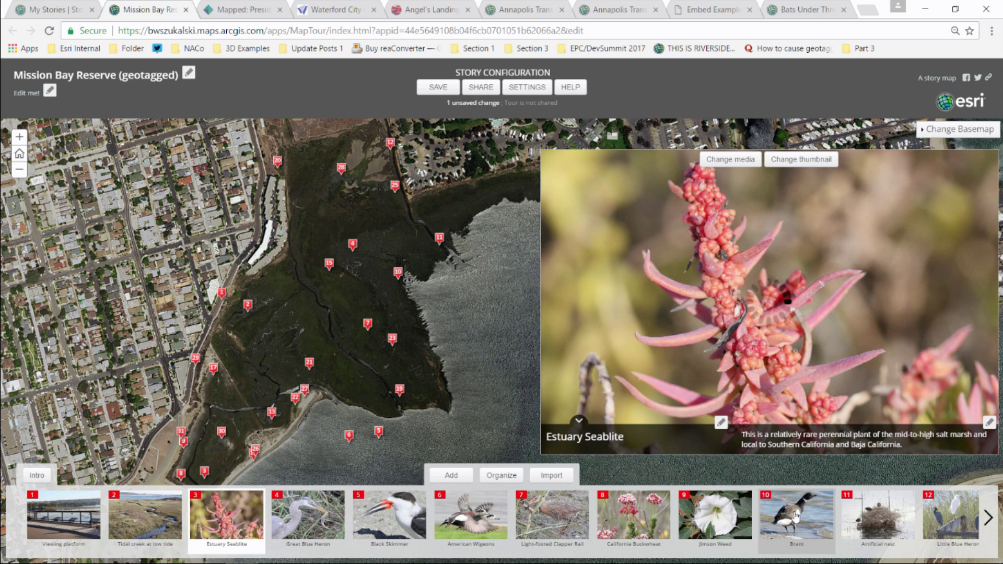
click(706, 518)
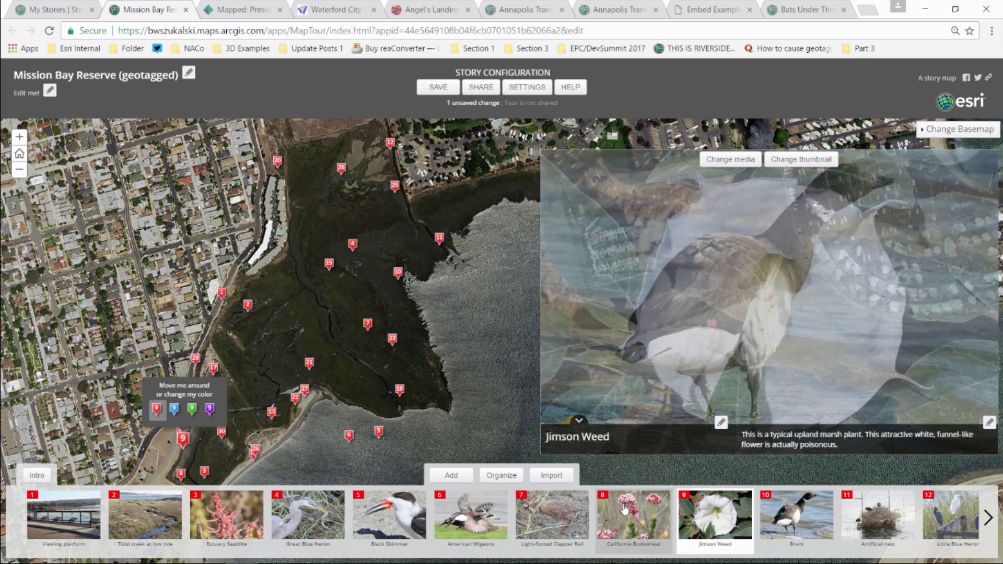
click(630, 511)
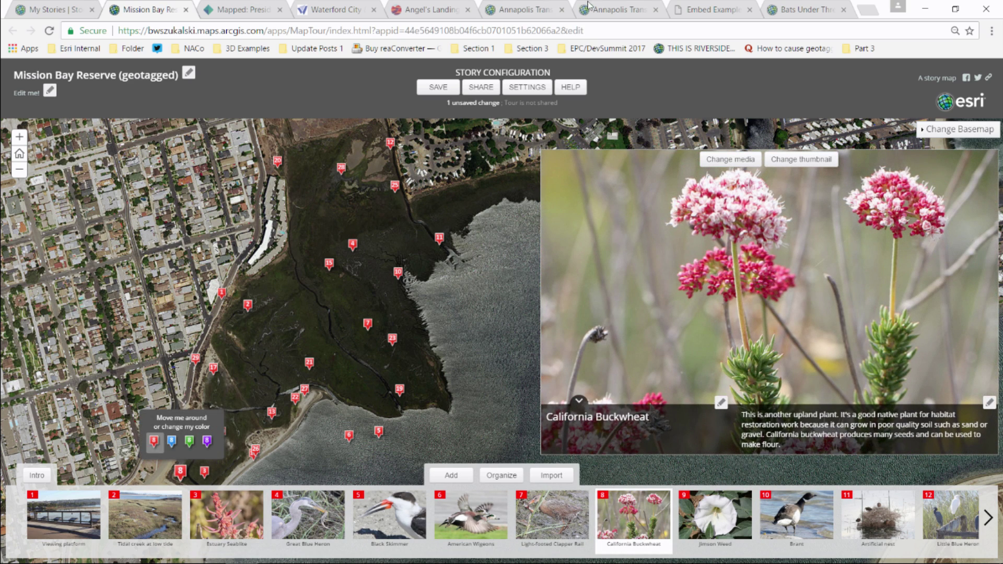
Close the Mission Bay Reserve tour without saving the latest change and dismiss the Create a New Story dialog.
click(186, 9)
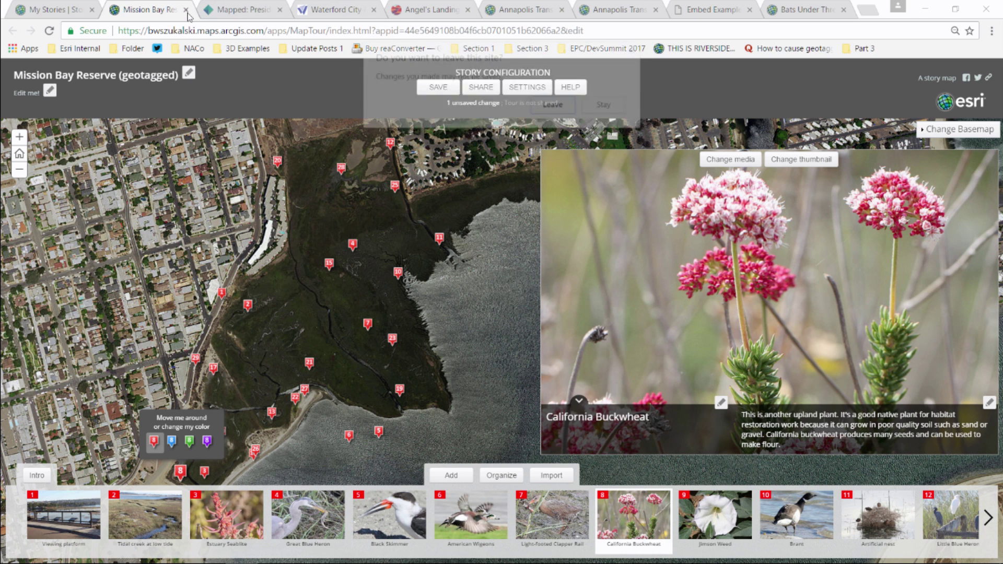
click(554, 105)
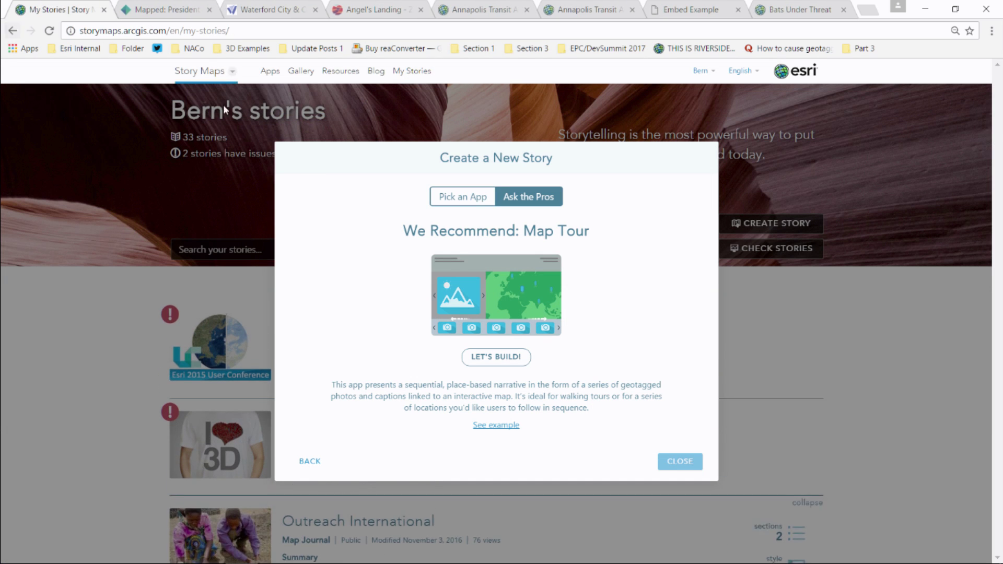
click(686, 464)
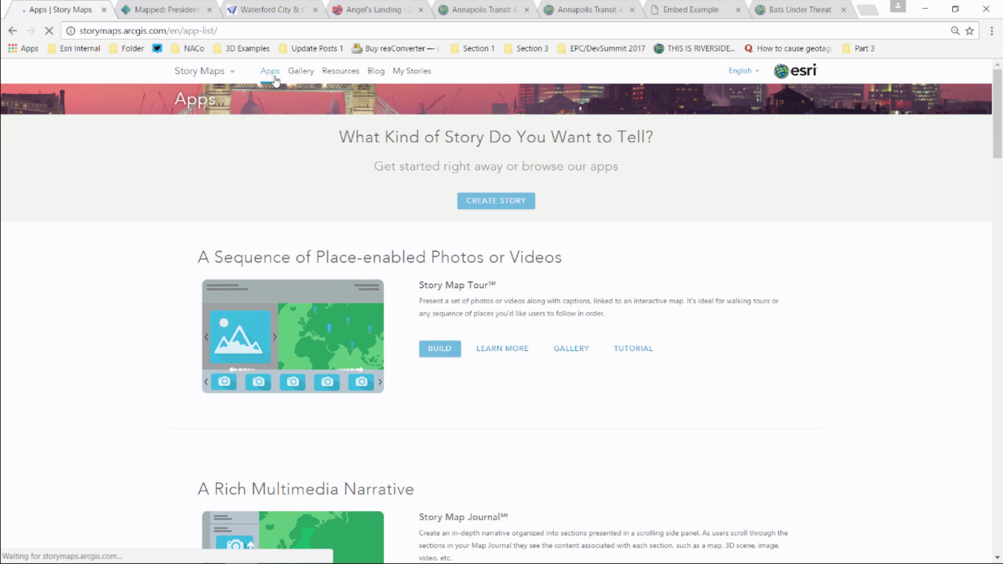
Find Story Map Cascade in the Story Maps app list and start building a new story with it.
scroll(540, 277, down, 3)
scroll(637, 347, down, 2)
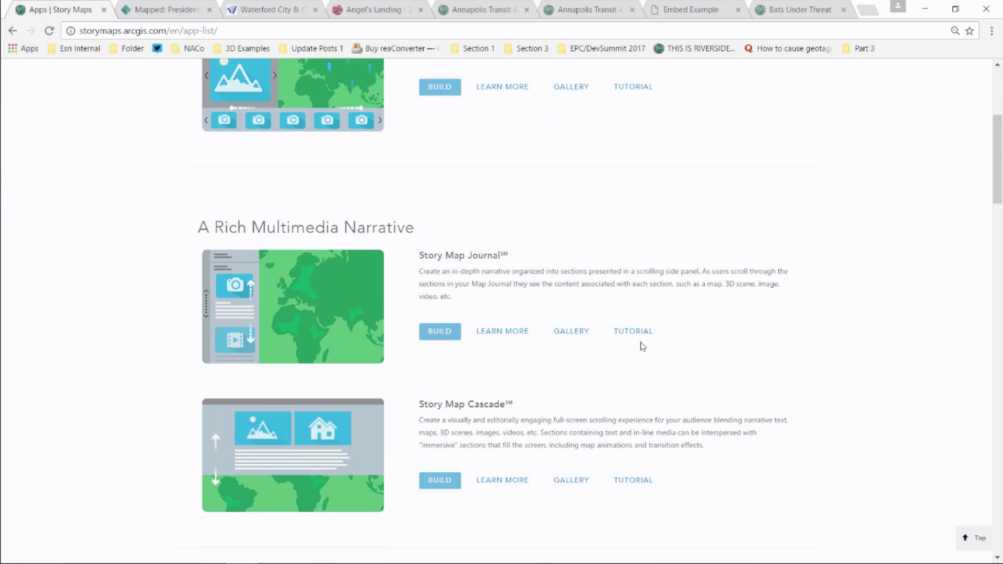
scroll(642, 346, down, 2)
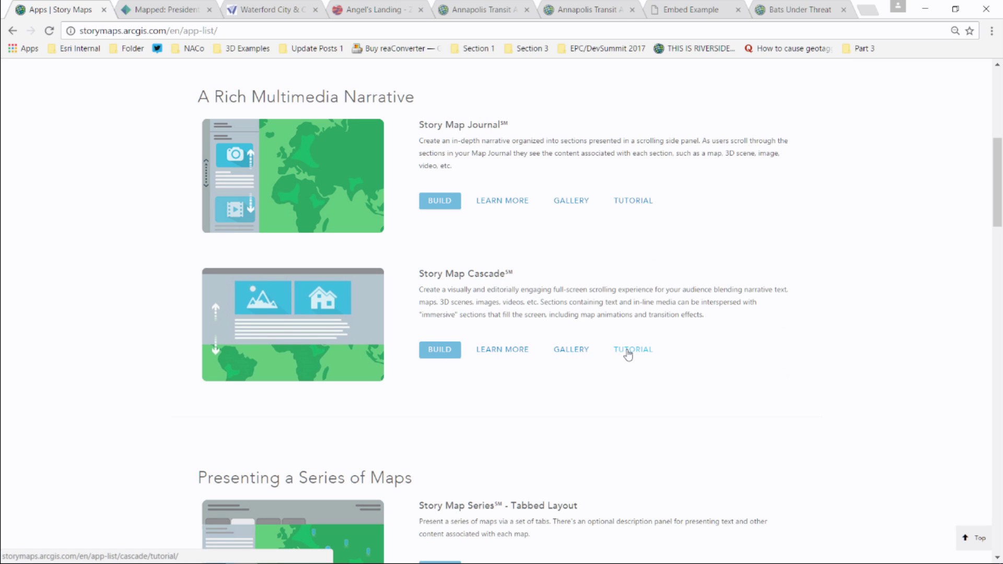
click(461, 356)
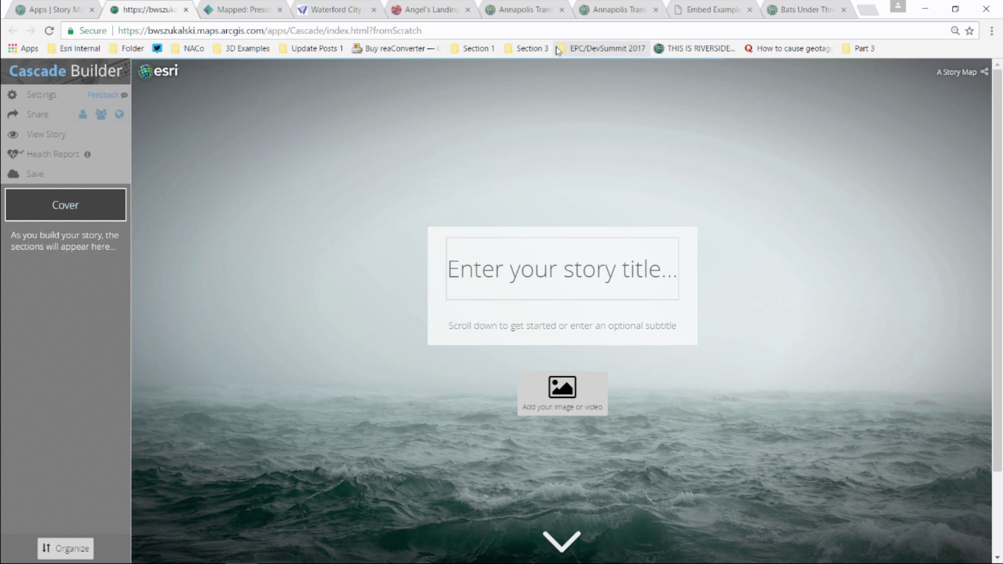
Open the bookmarked Typing: Loop video on Vimeo in a new browser tab and play it.
click(539, 50)
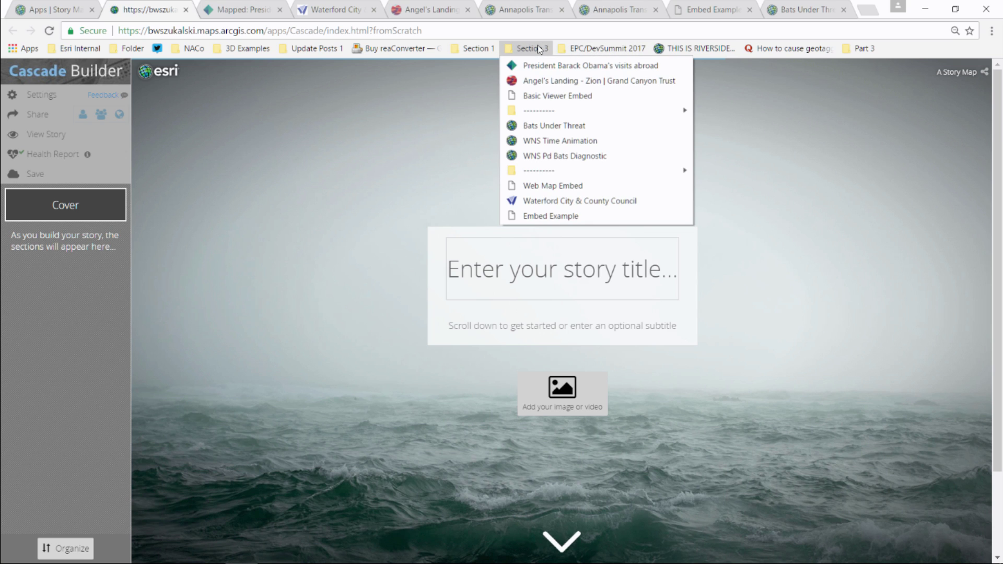
mouse_move(860, 49)
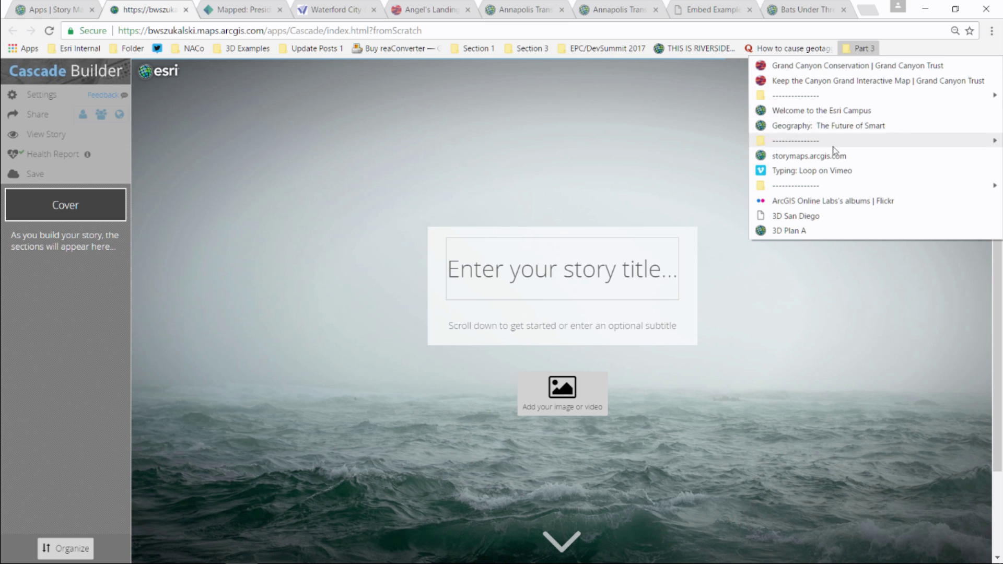
drag(828, 171, 882, 16)
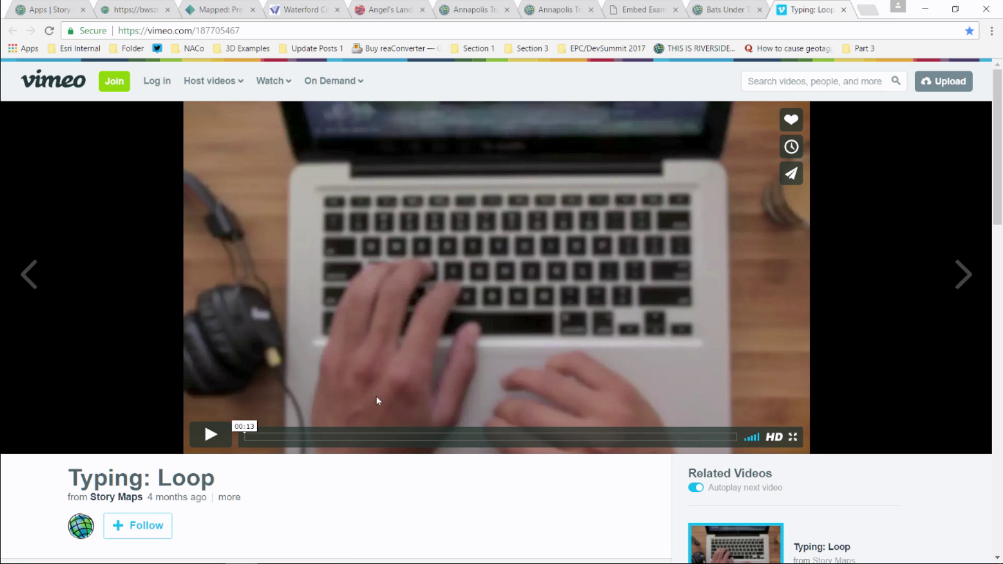
click(196, 442)
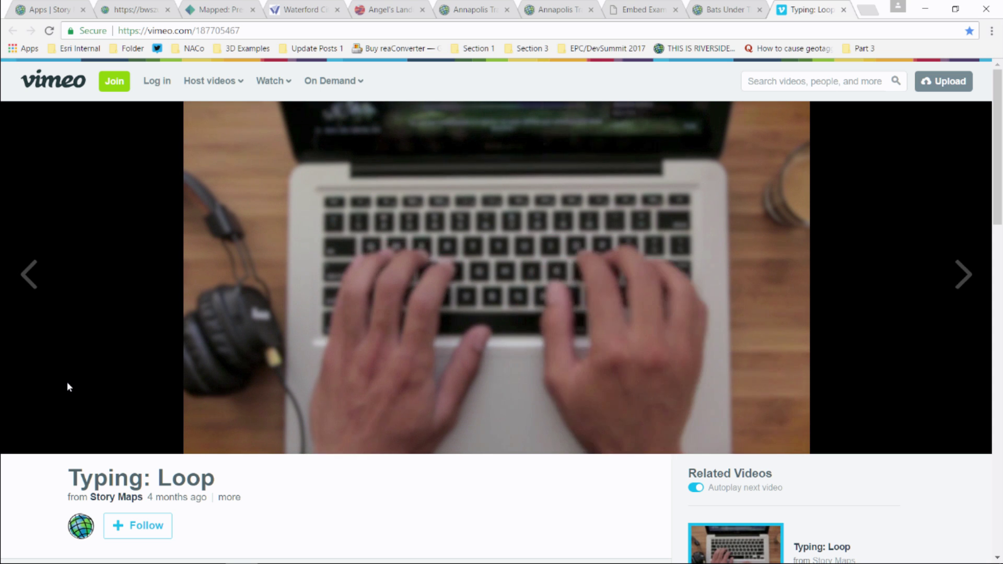
click(268, 27)
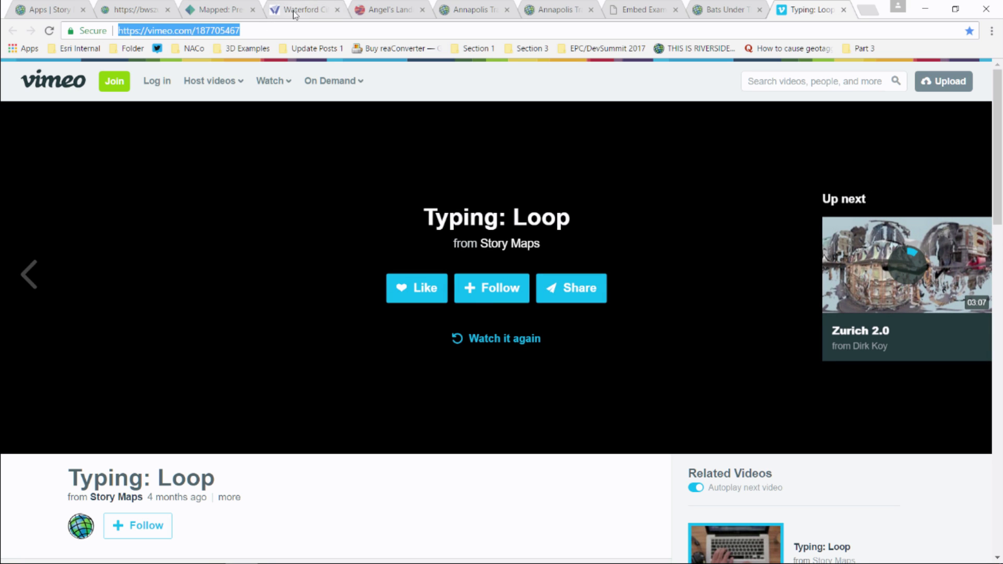
click(149, 12)
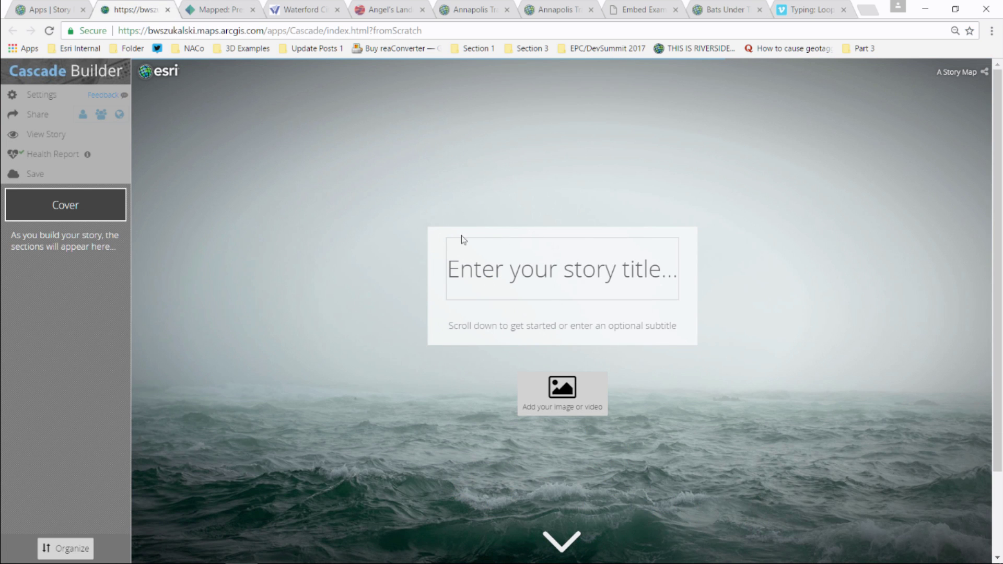
click(568, 389)
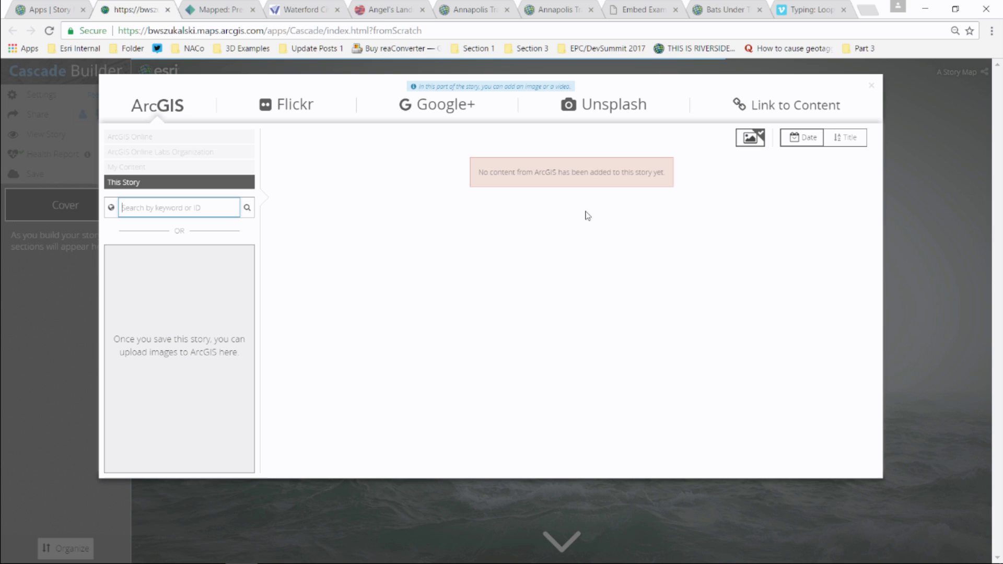
click(800, 110)
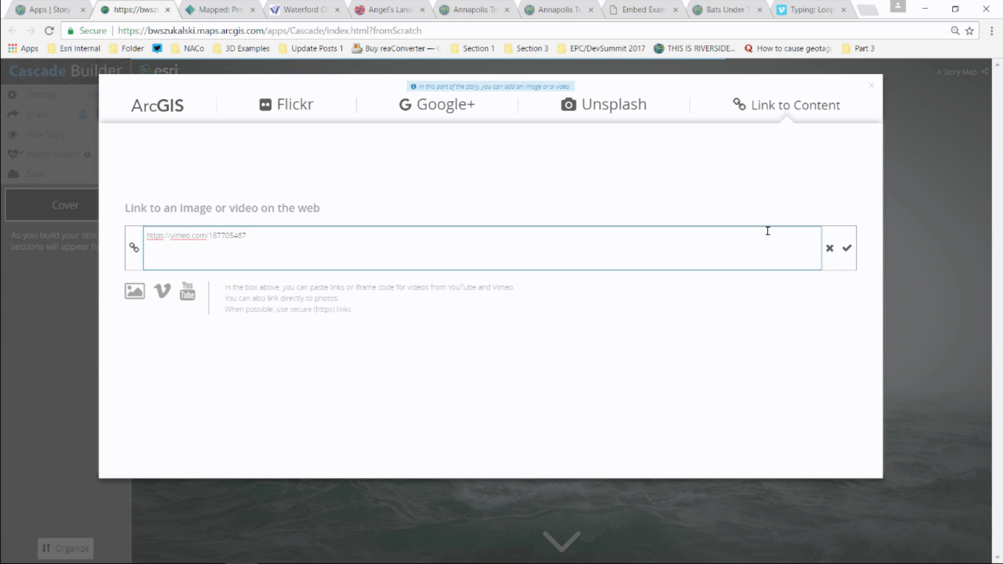
click(846, 250)
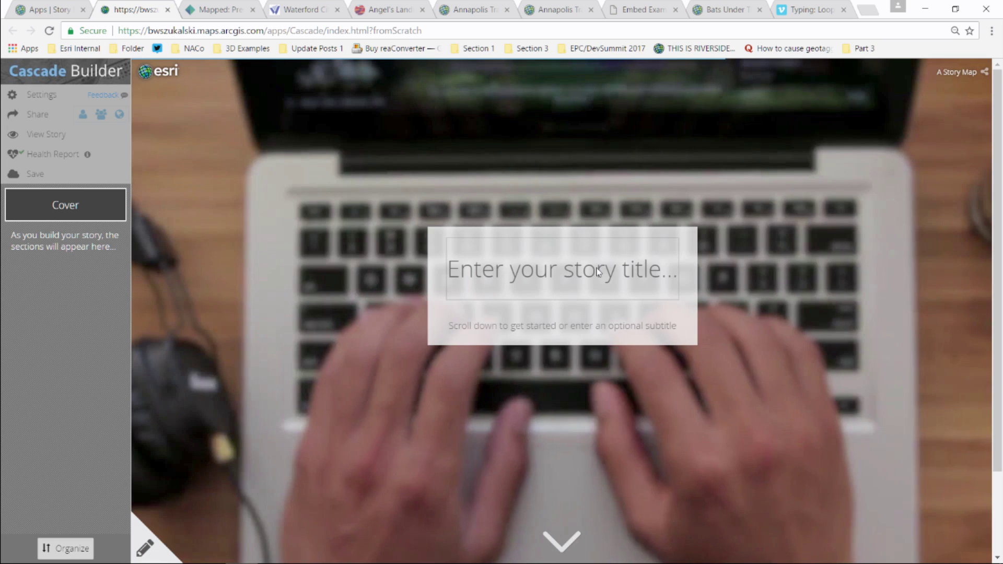
Title the Cascade story "Life at Esri" on its cover.
click(567, 269)
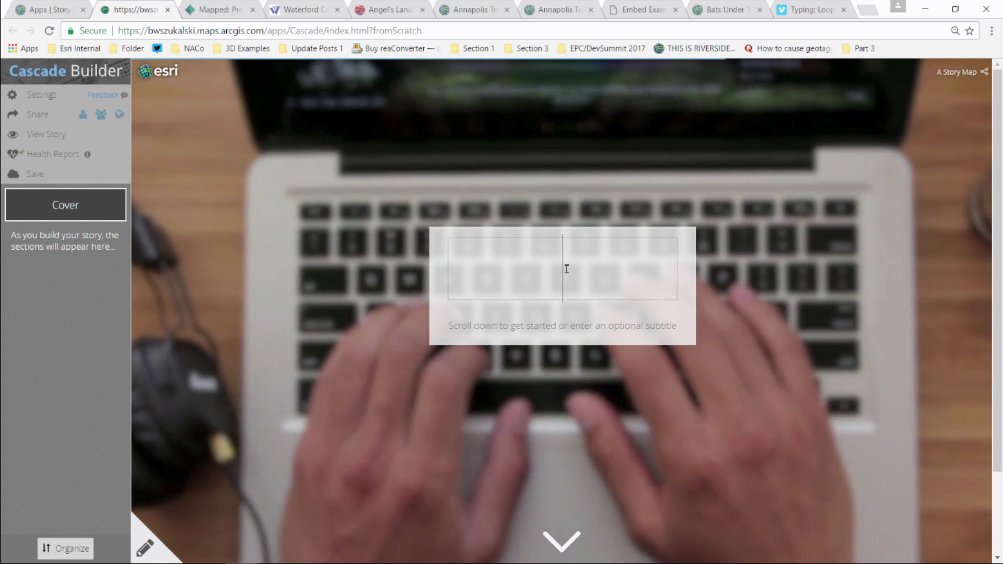
text(Lif)
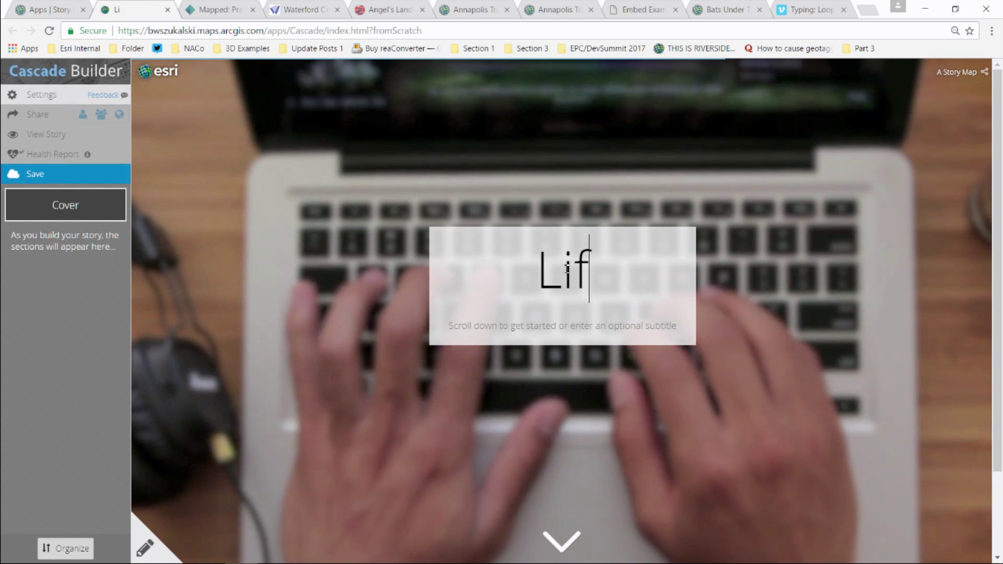
text(e Ata E)
key(BackSpace)
key(BackSpace)
key(BackSpace)
key(BackSpace)
key(BackSpace)
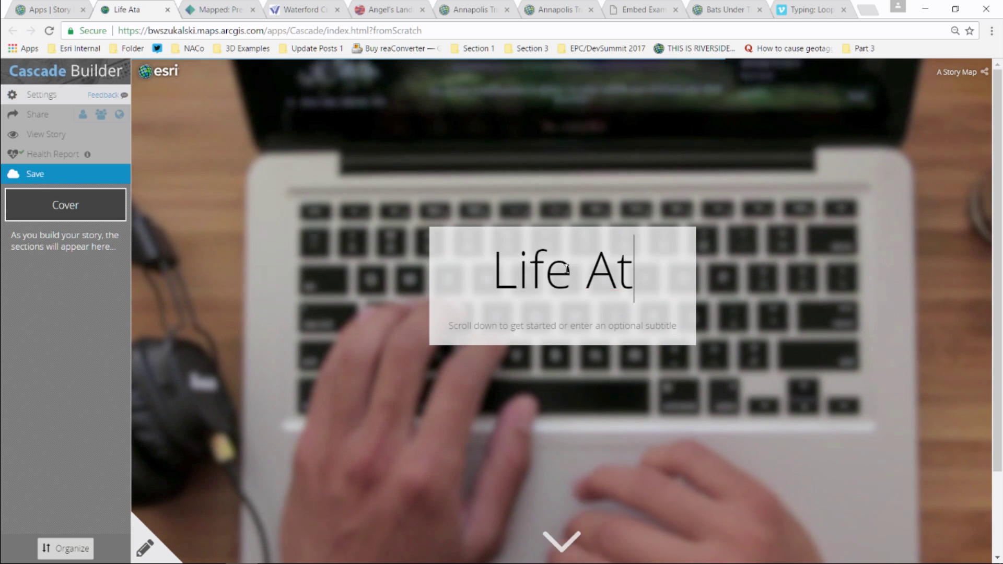
text(at Esri)
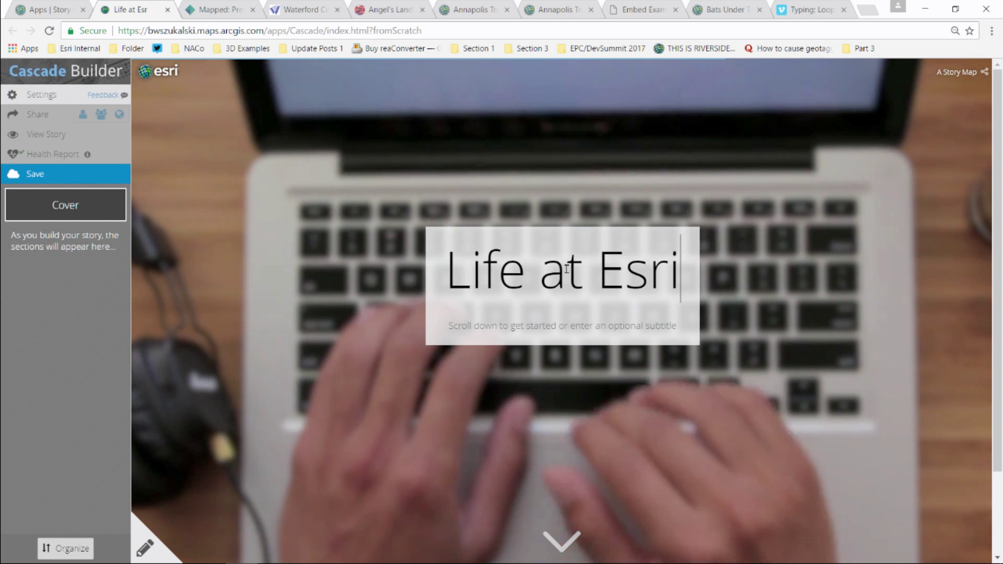
Enter "You wouldn't believe how great it is..." as the subtitle on the story cover.
click(546, 326)
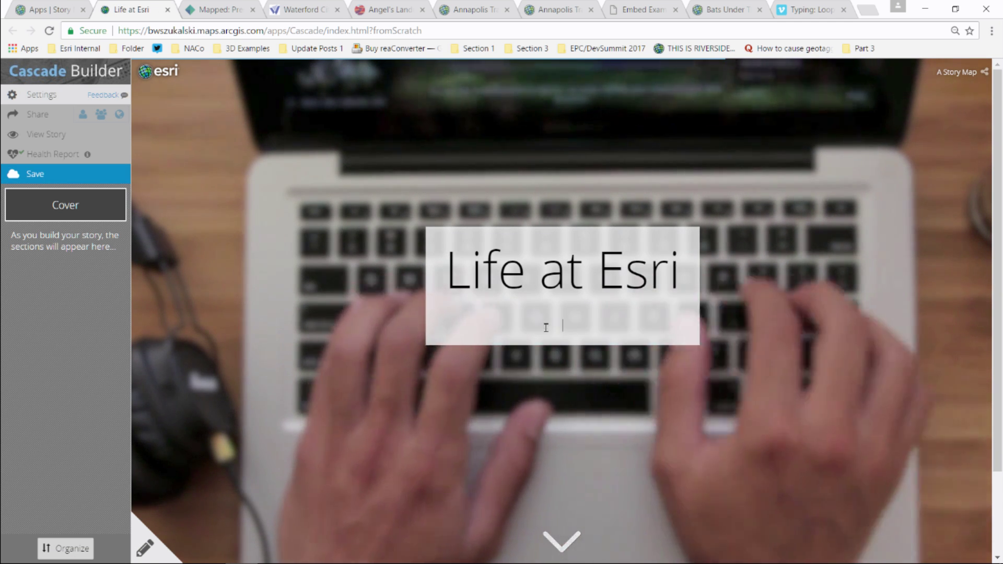
text(Yo)
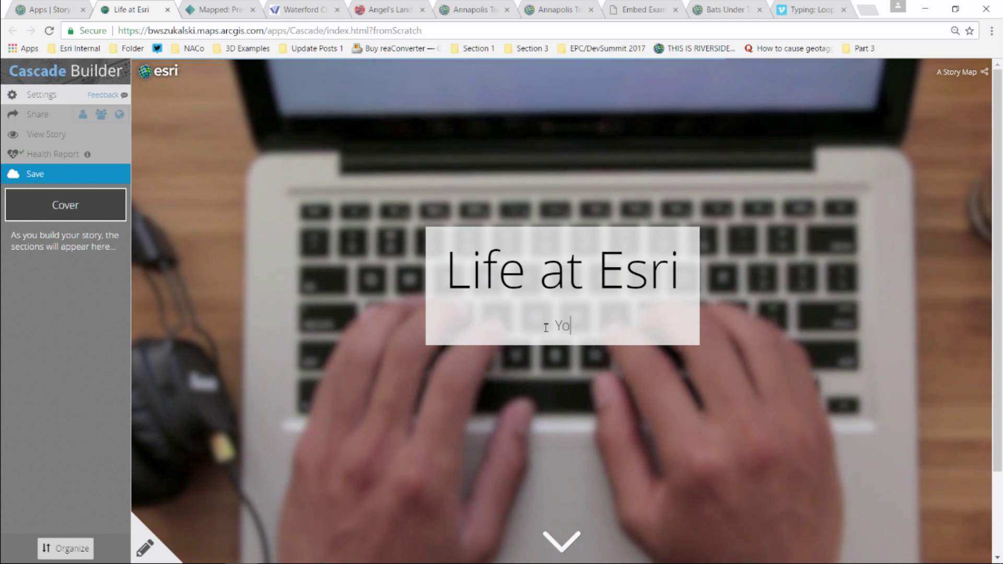
text(u wouldn't believe h)
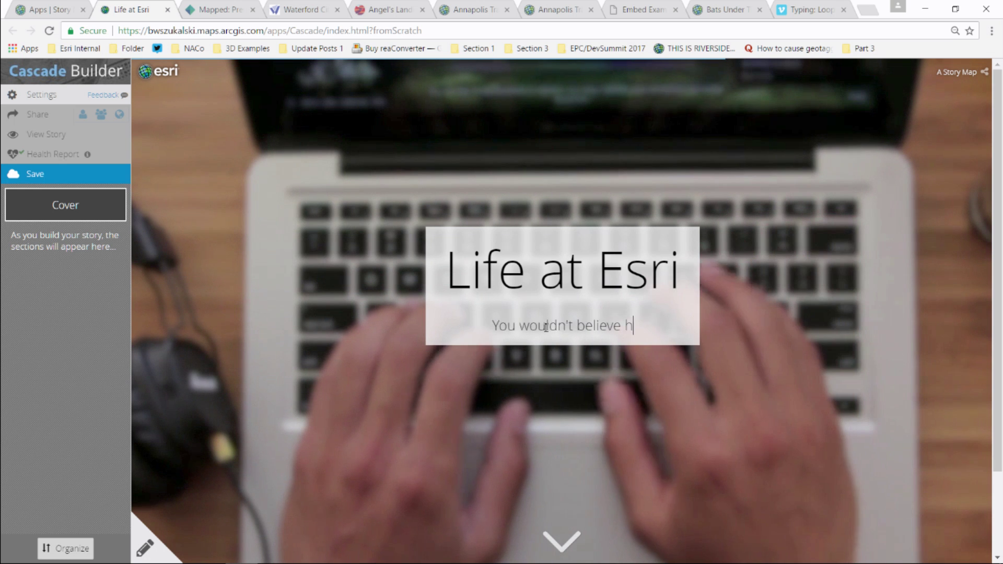
text(ow bre)
key(BackSpace)
key(BackSpace)
key(BackSpace)
text(great it is...)
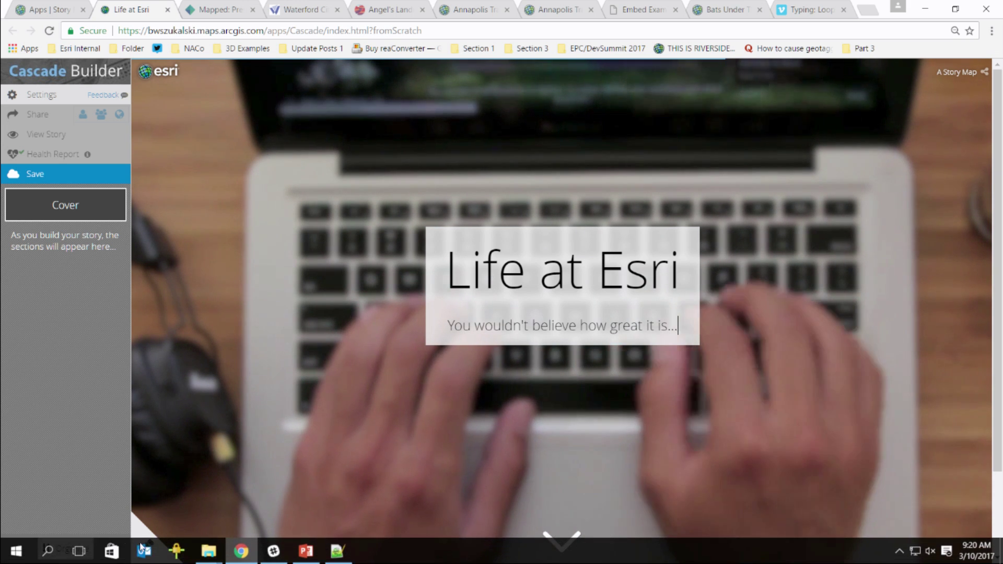
Try the cover's dark-text theme without a backdrop, and settle on the white-text theme without a backdrop.
mouse_move(568, 485)
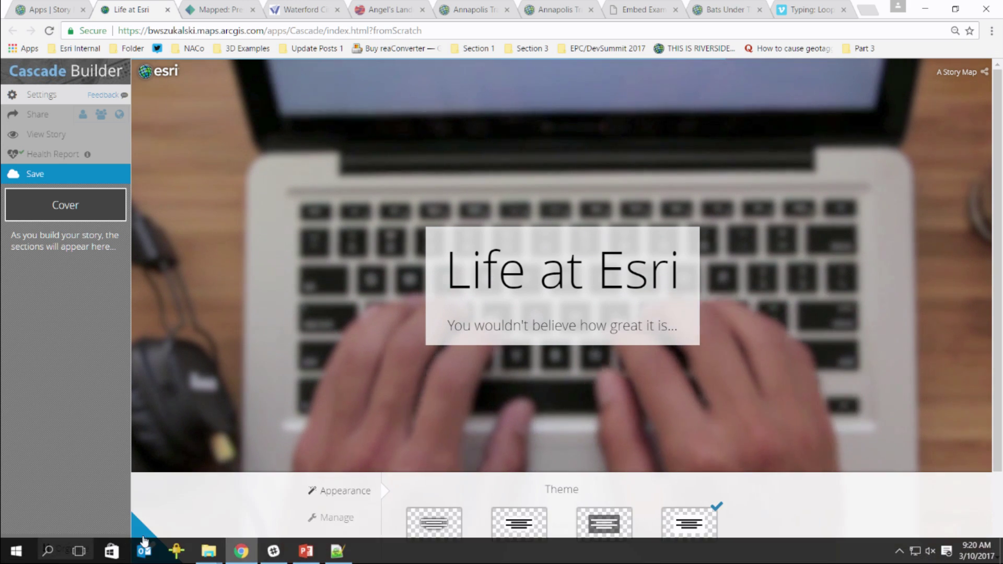
click(518, 524)
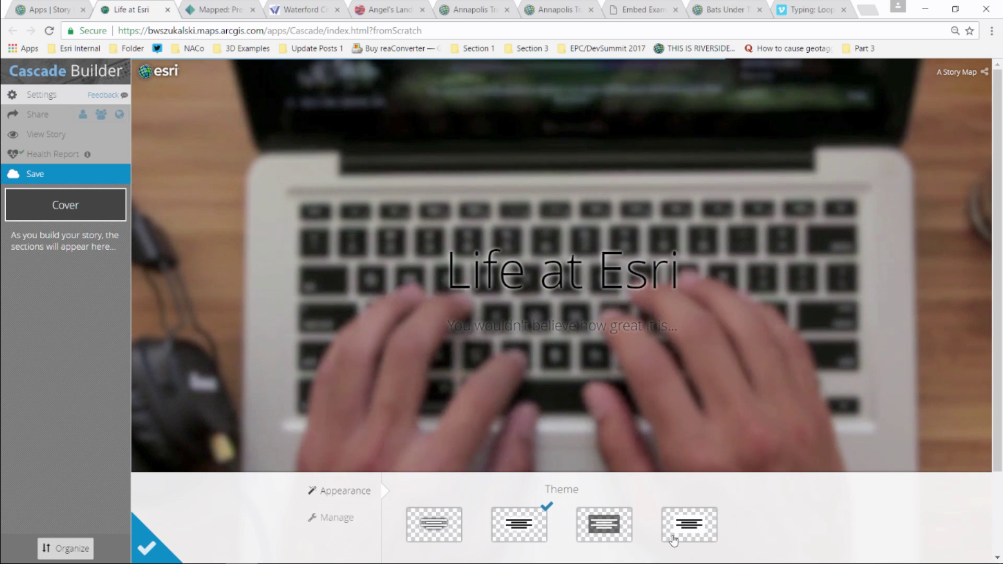
click(434, 524)
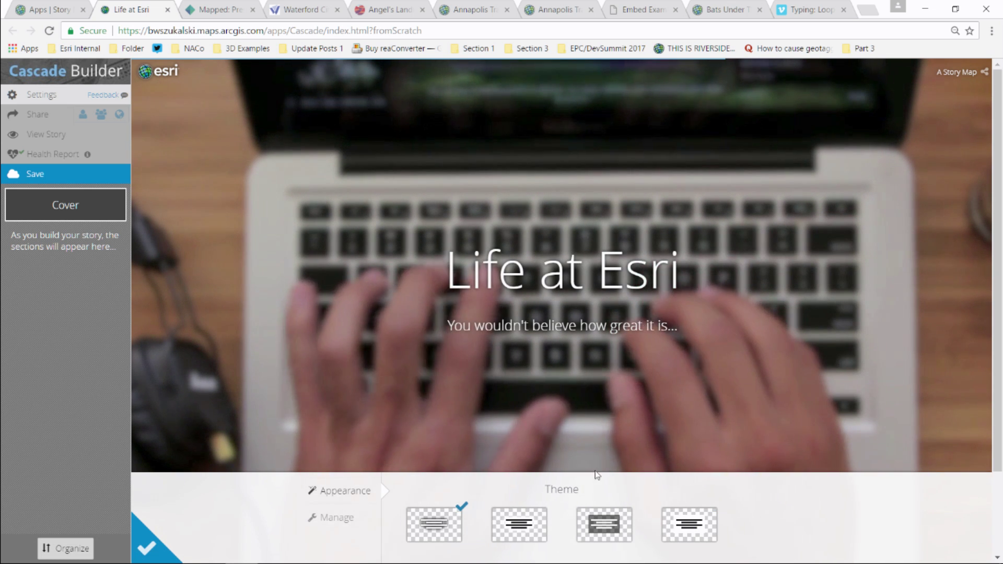
Add a text block below the cover reading "Talk about some really cool maps...".
scroll(521, 518, down, 2)
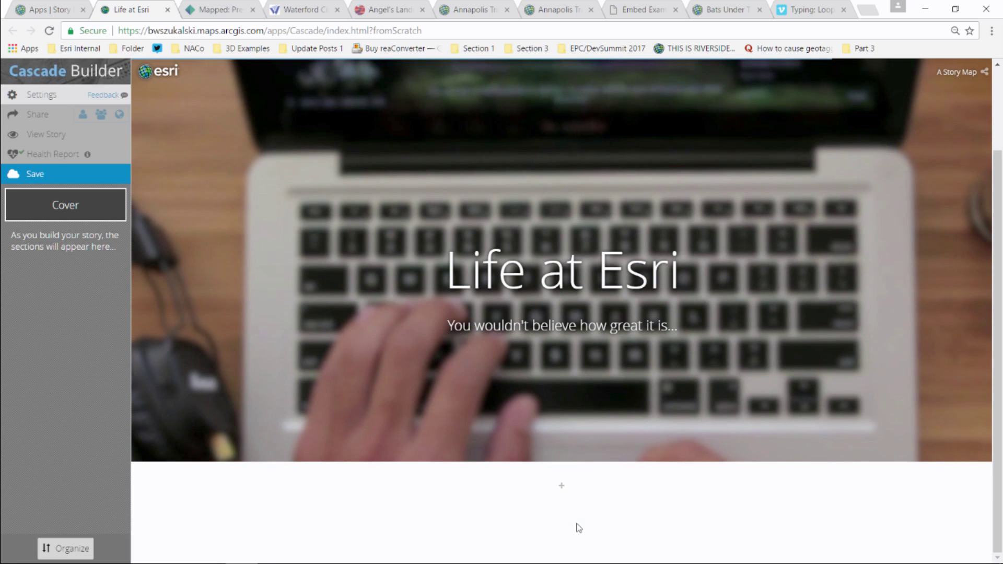
click(562, 487)
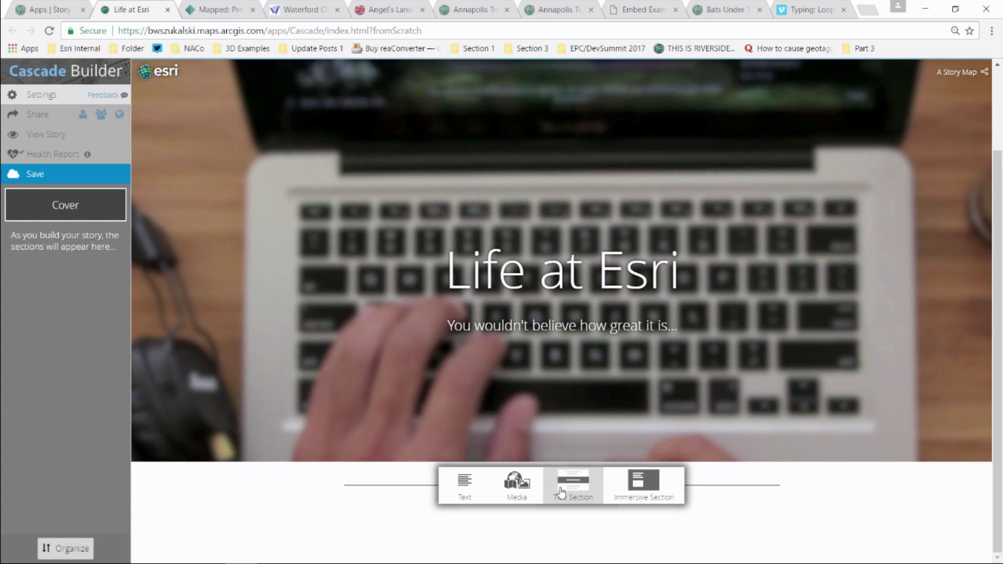
click(465, 483)
text(Ta)
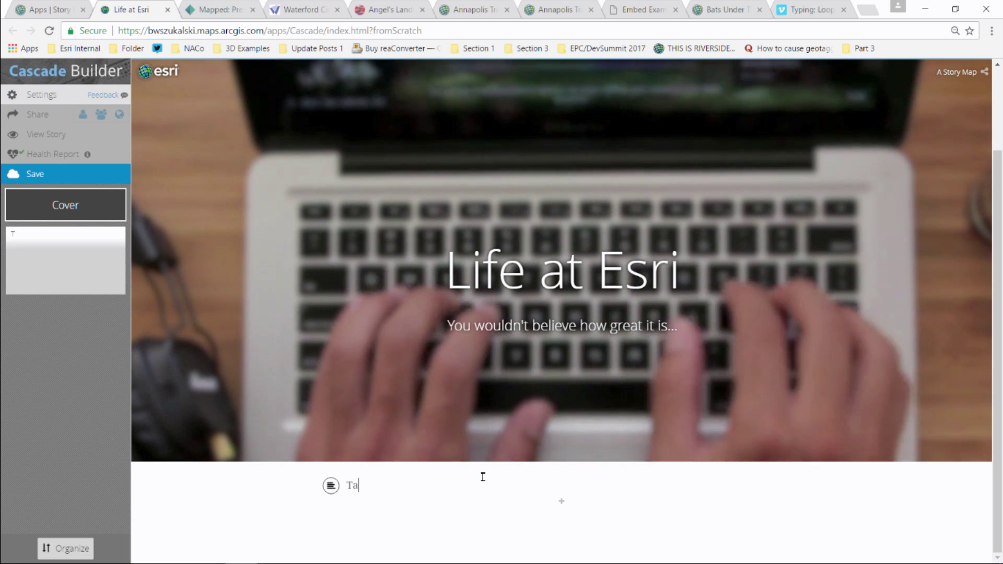
text(lk about some really )
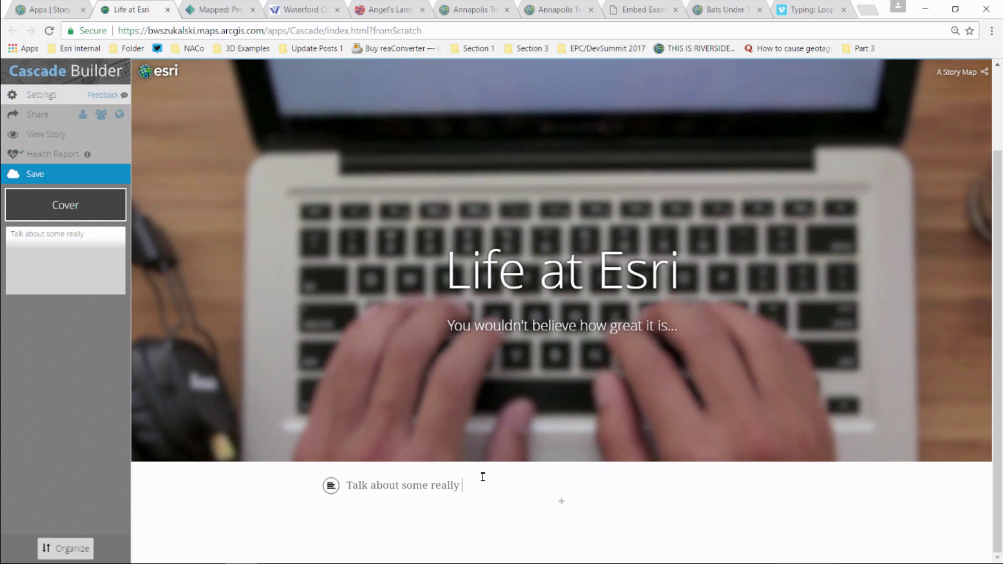
text(cool maps...)
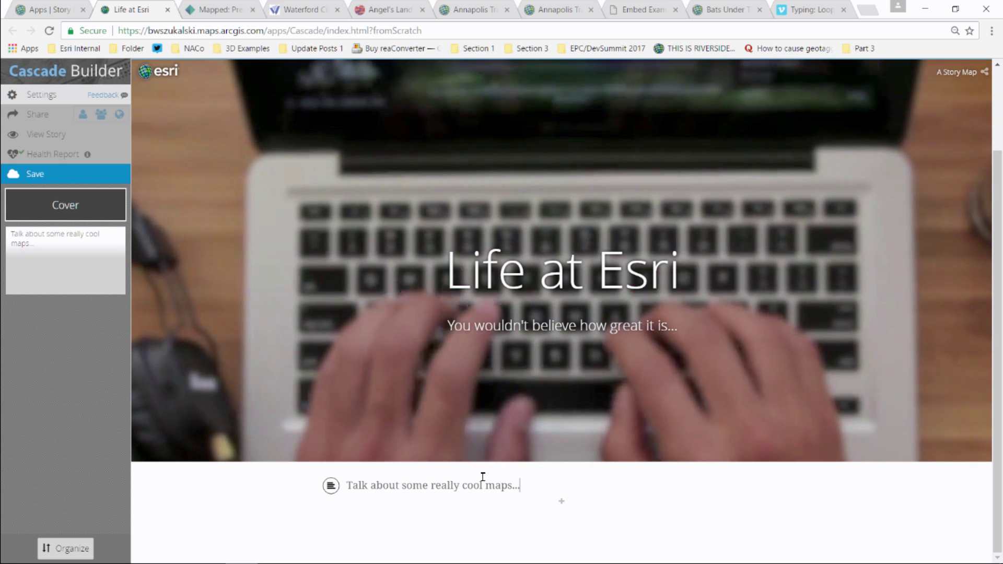
Insert the map1 image below the text from the Esri Cascade album of the ArcGIS Online Labs Flickr account.
click(561, 502)
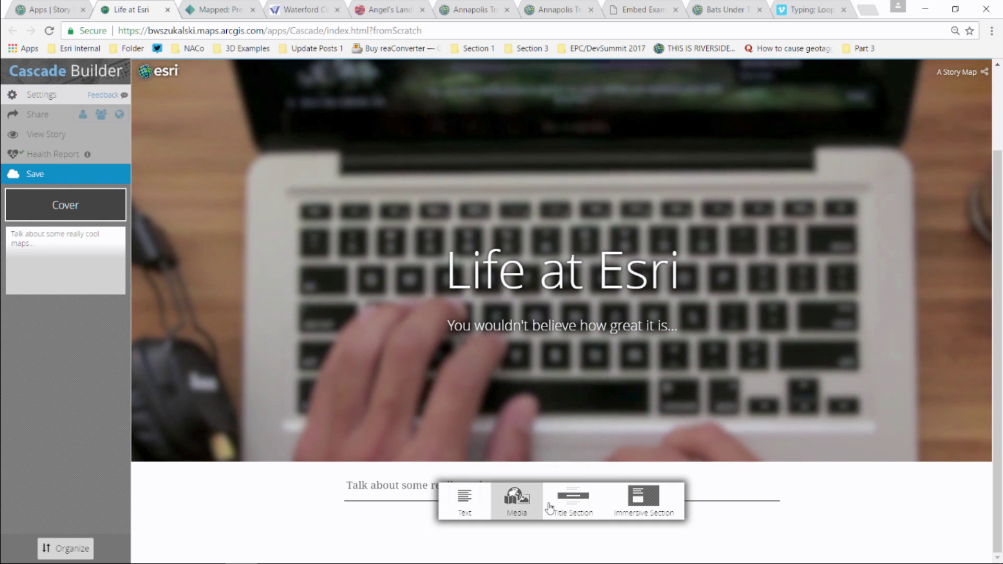
click(515, 500)
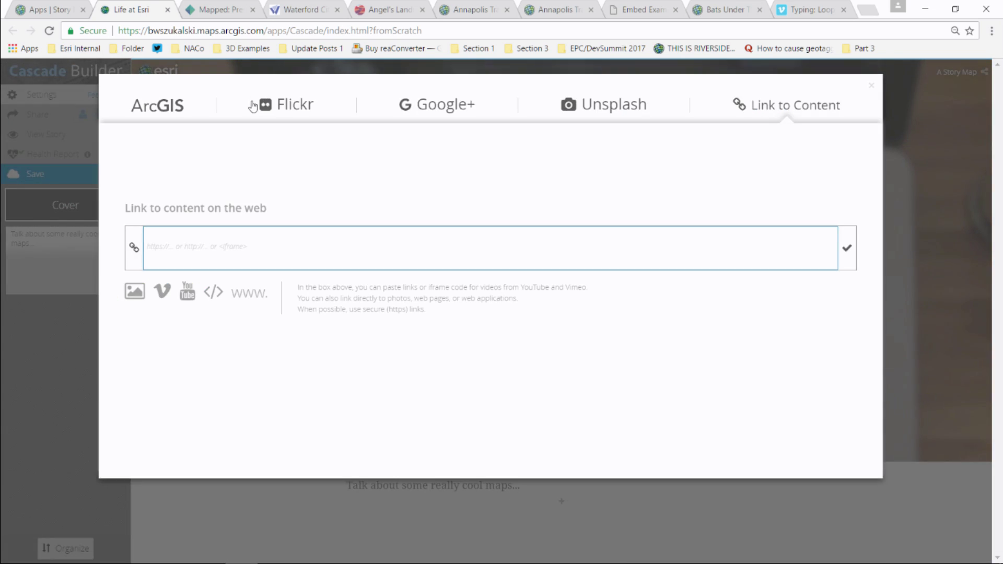
click(290, 111)
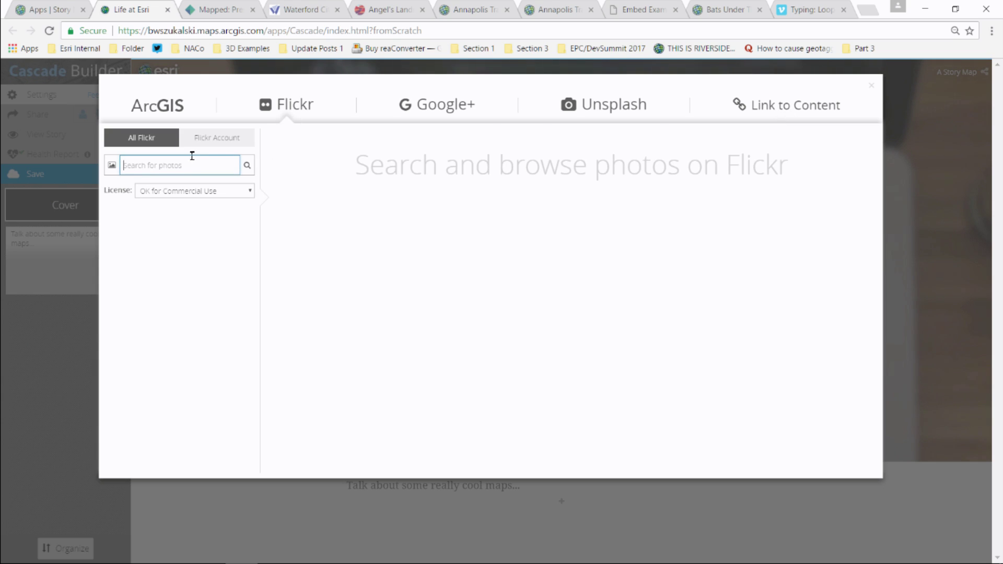
click(215, 147)
text(ArcGIS Online Labs)
key(Return)
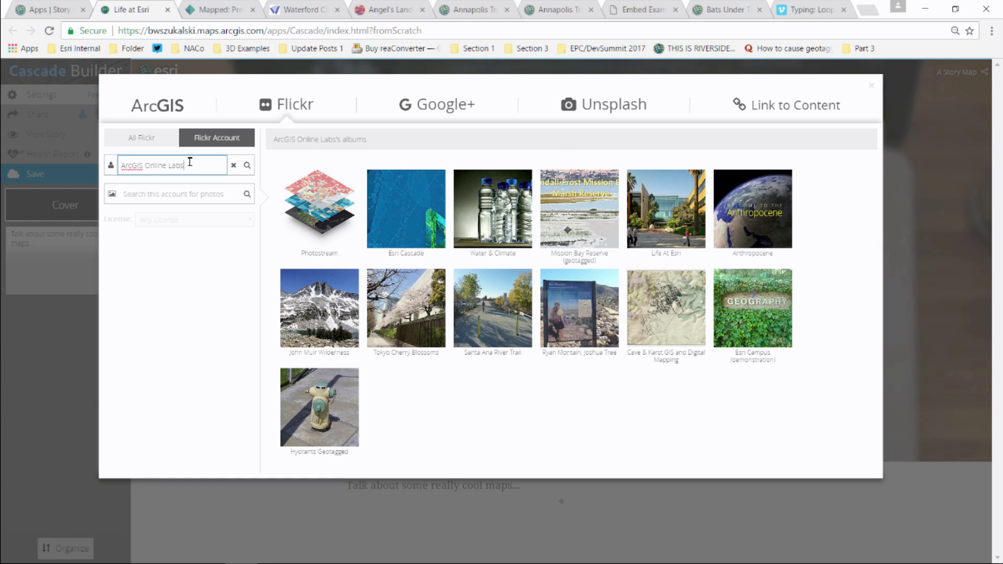
click(405, 192)
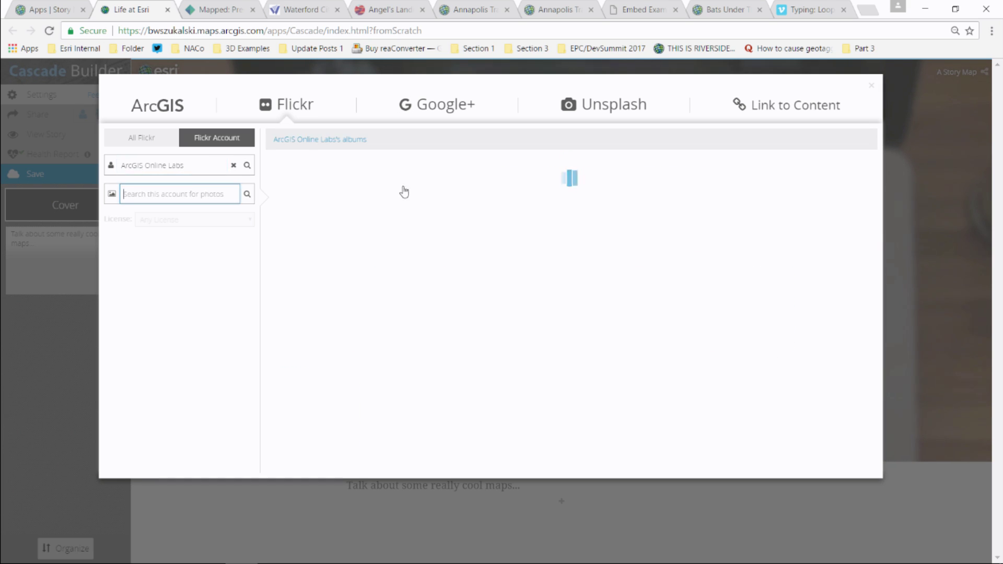
click(421, 267)
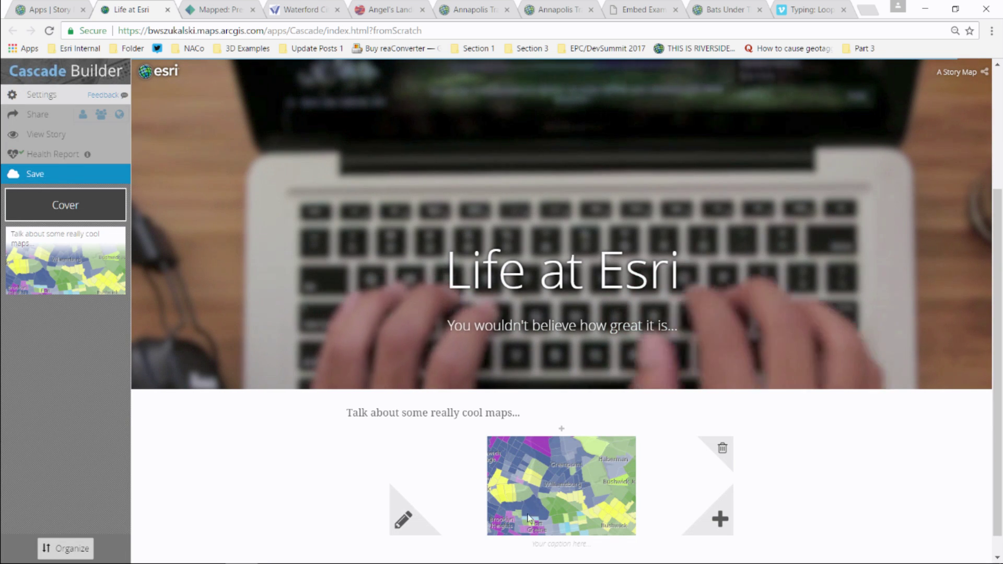
Extend the image row with the map3 image and a second copy of map1 from the same Flickr album.
click(721, 529)
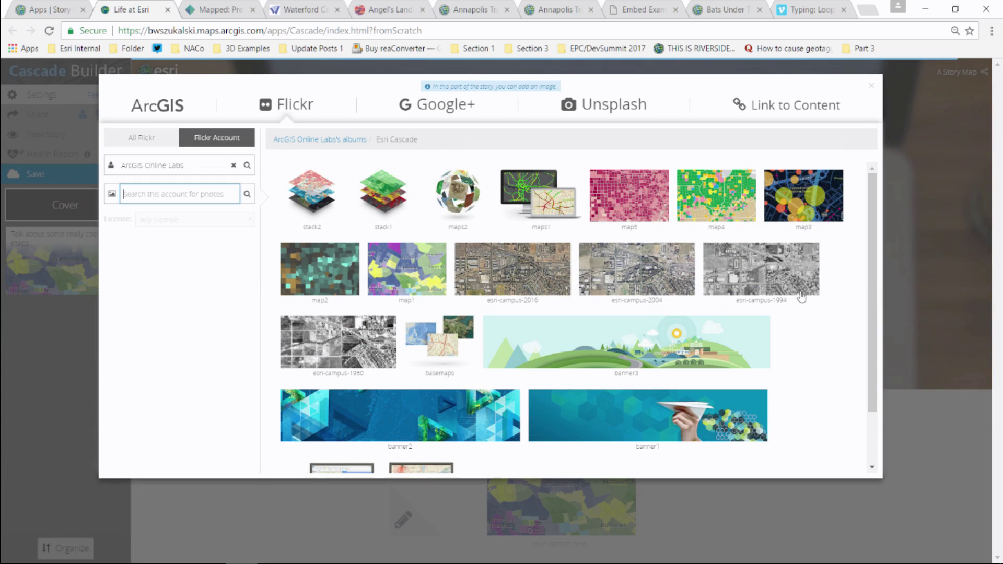
click(803, 198)
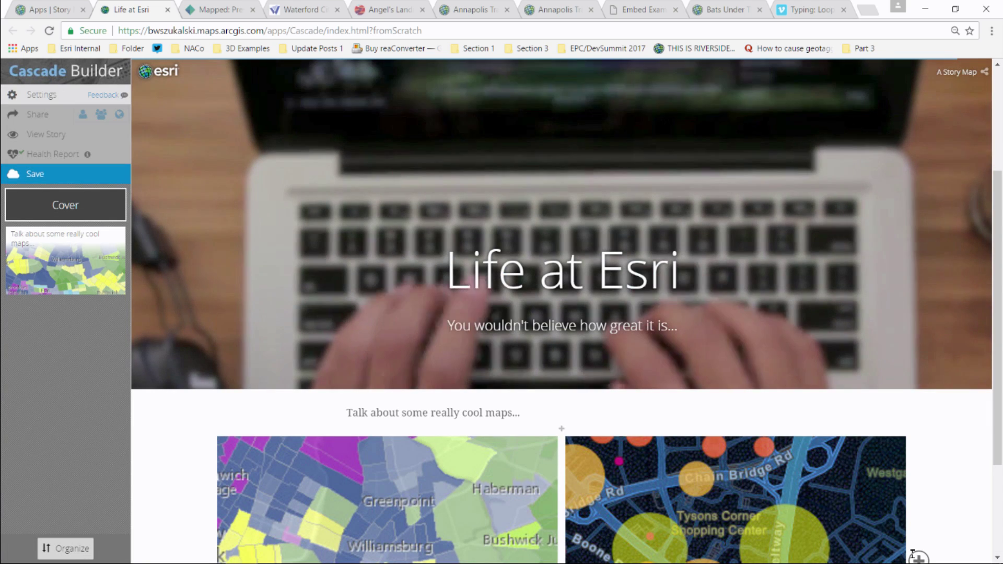
click(918, 556)
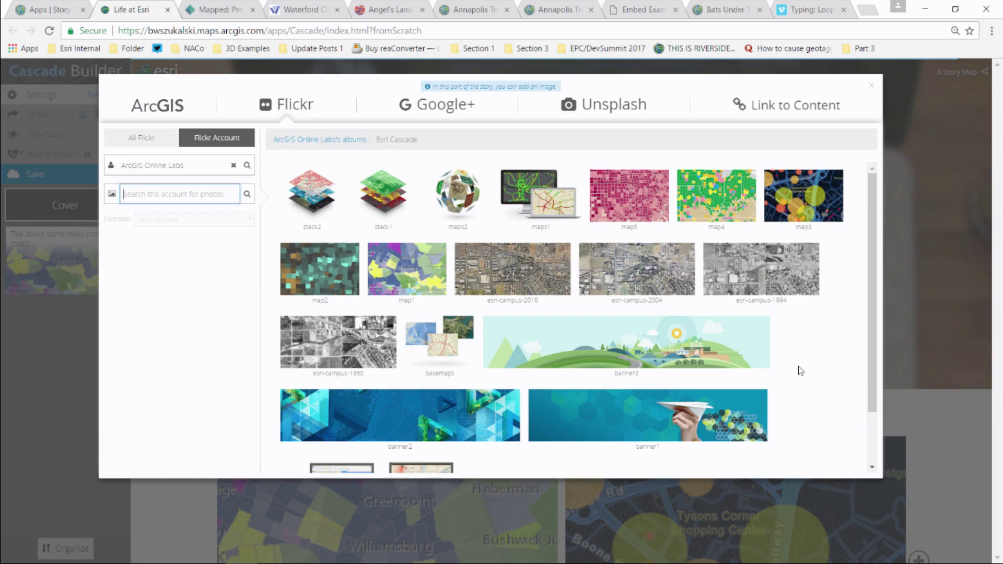
click(409, 270)
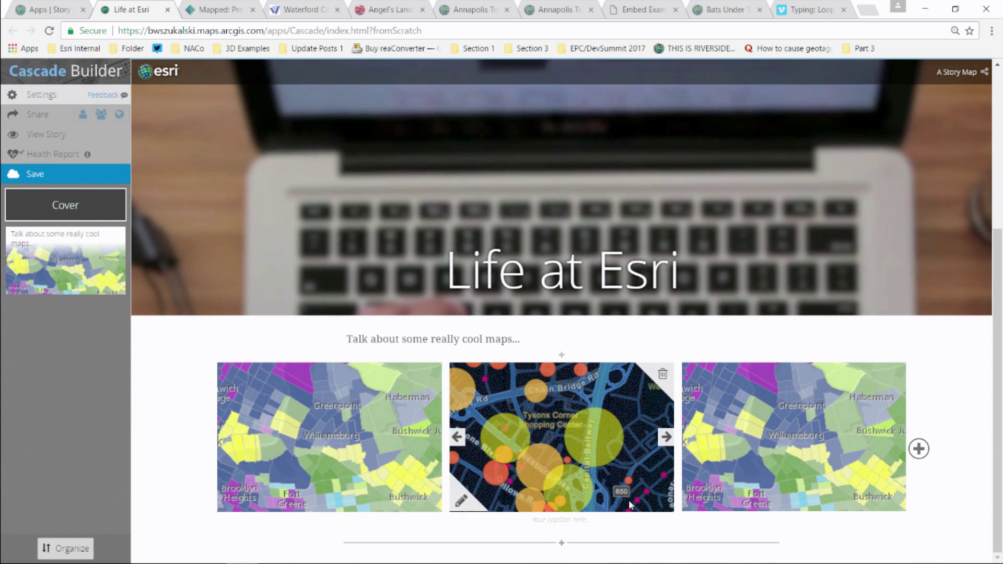
Add another text block reading "more text" below the image row.
click(561, 542)
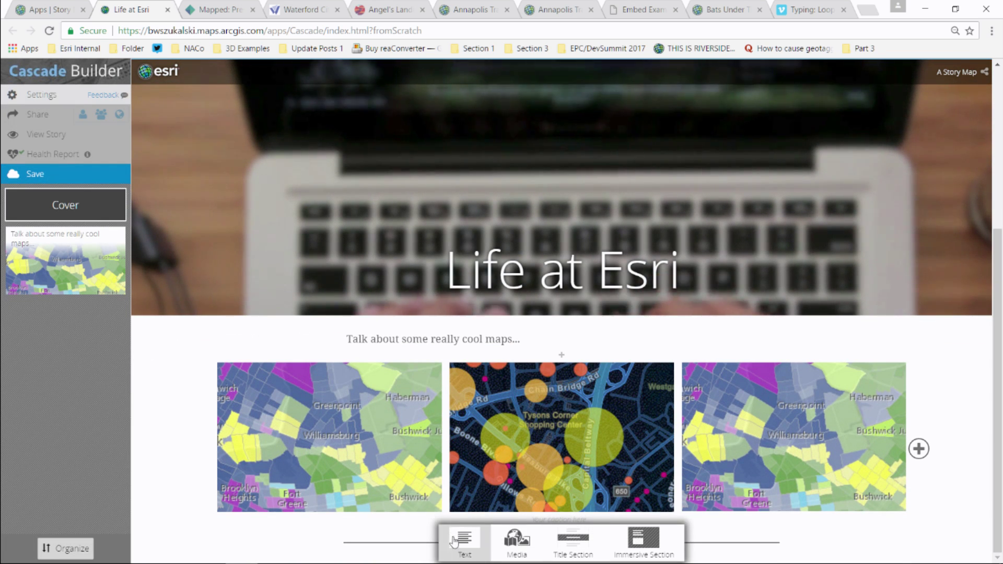
click(451, 536)
text(more te)
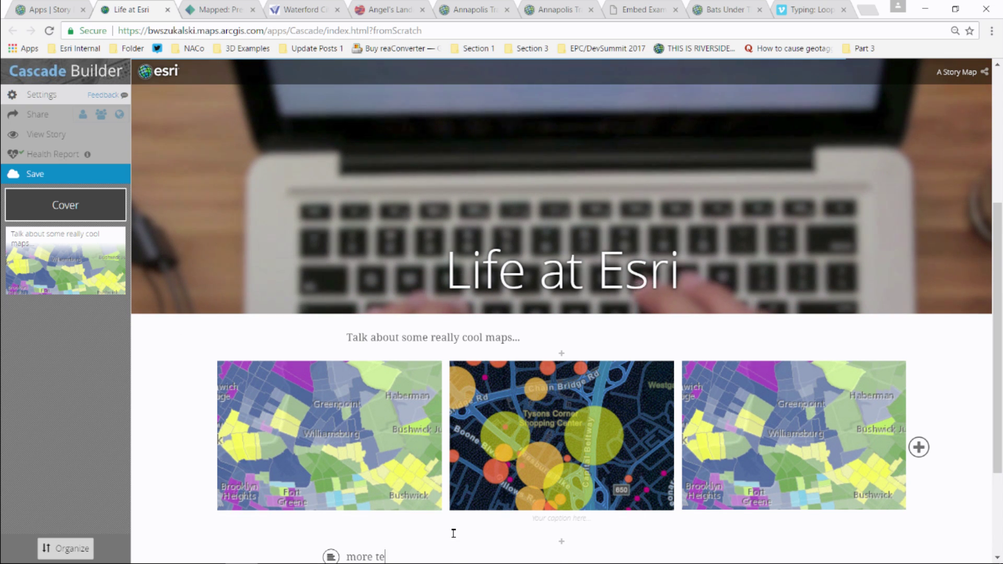
text(st)
scroll(522, 502, down, 3)
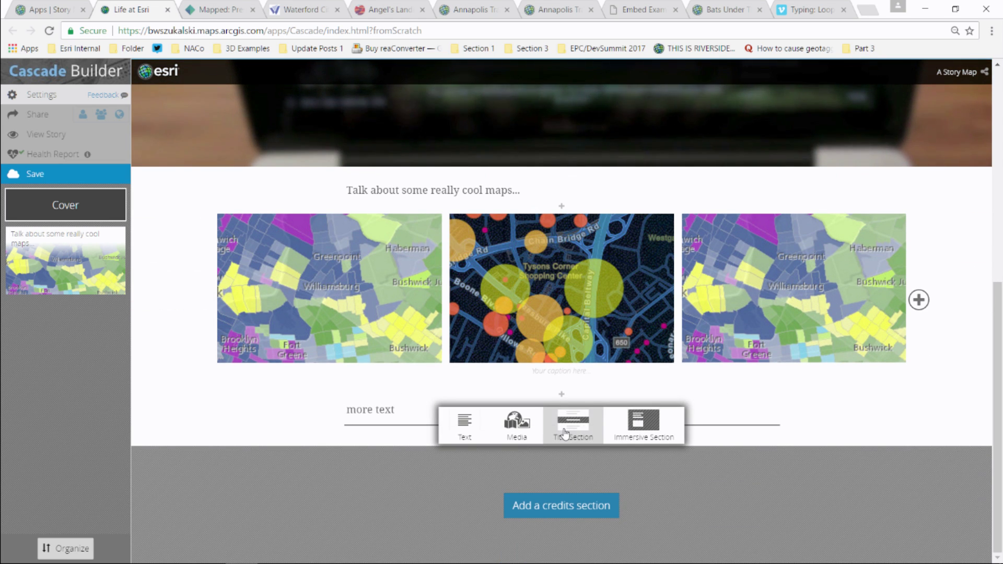
Add an immersive section after the text and fill its first view with the map2 image.
click(655, 433)
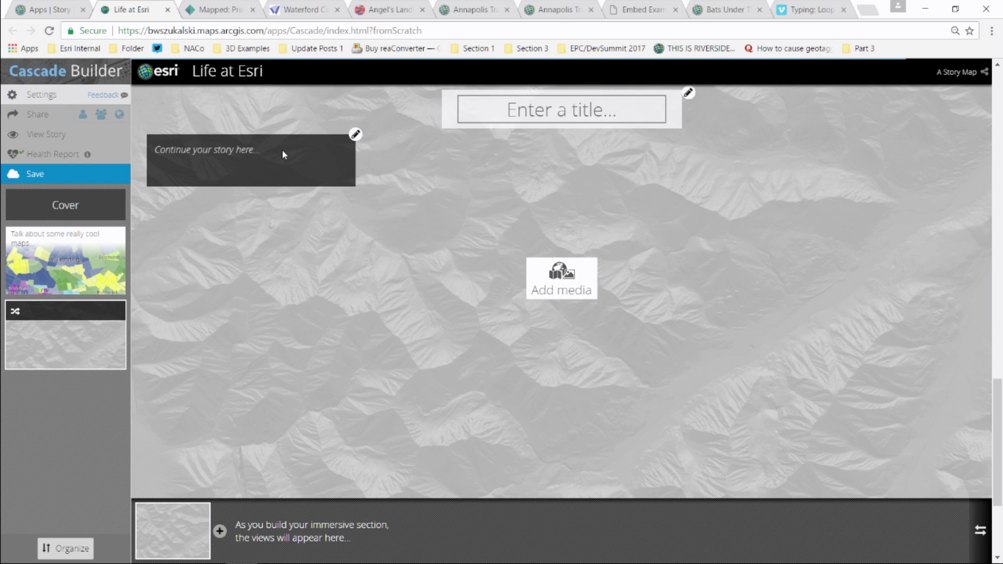
click(282, 149)
click(563, 280)
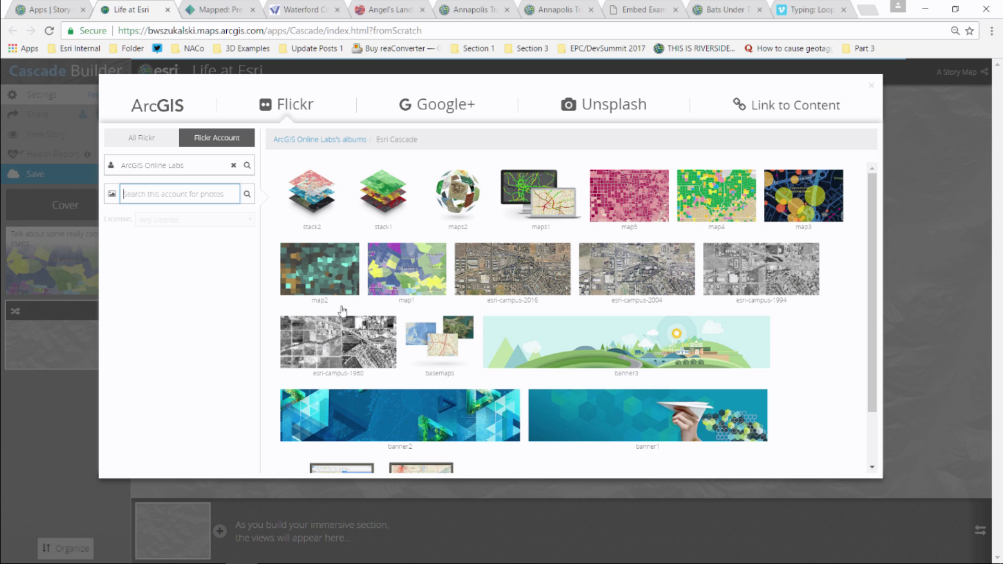
click(338, 285)
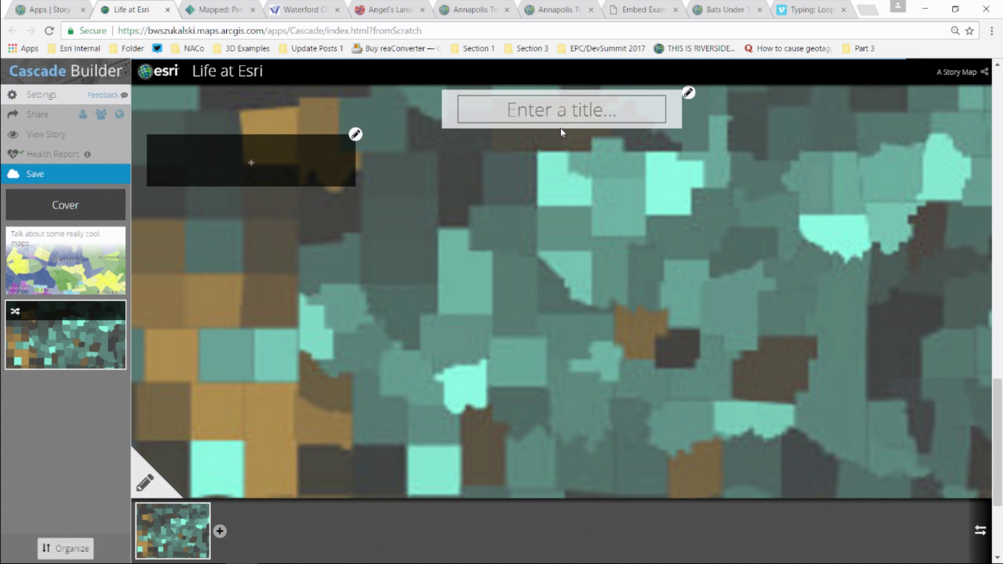
Replace the immersive view's background with the esri-campus-1960 image and write "Campus in 1960..." in its narrative panel.
click(150, 483)
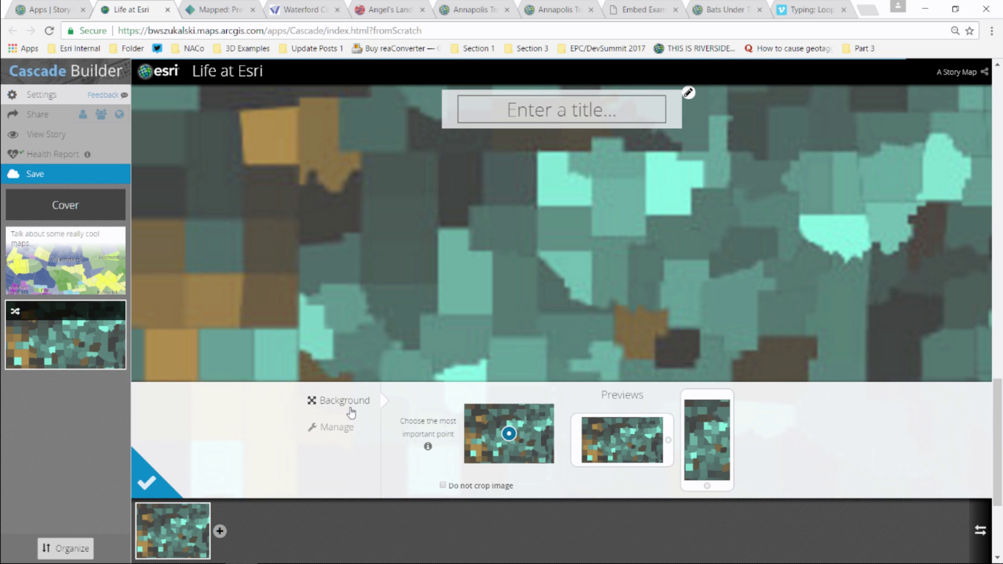
click(346, 433)
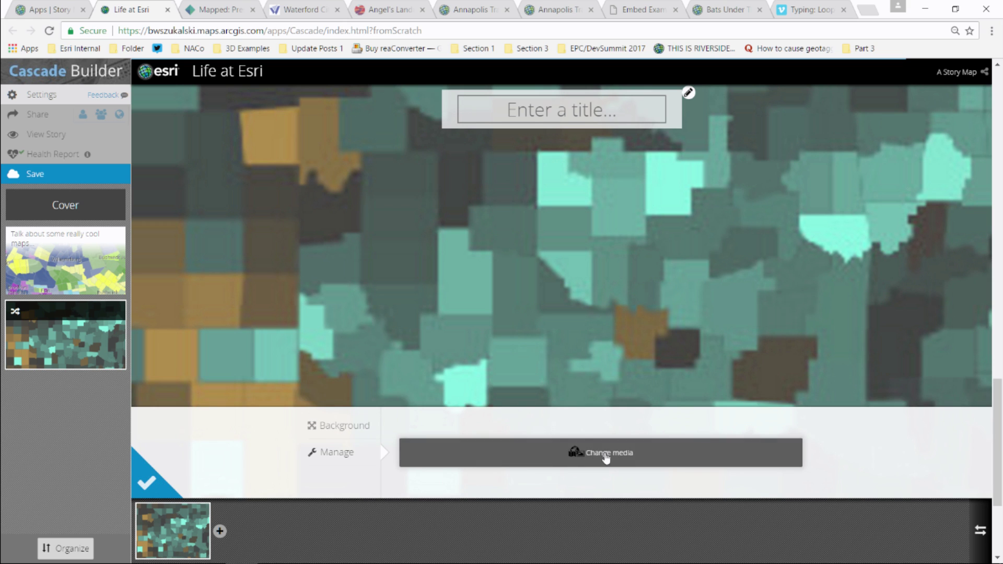
click(604, 455)
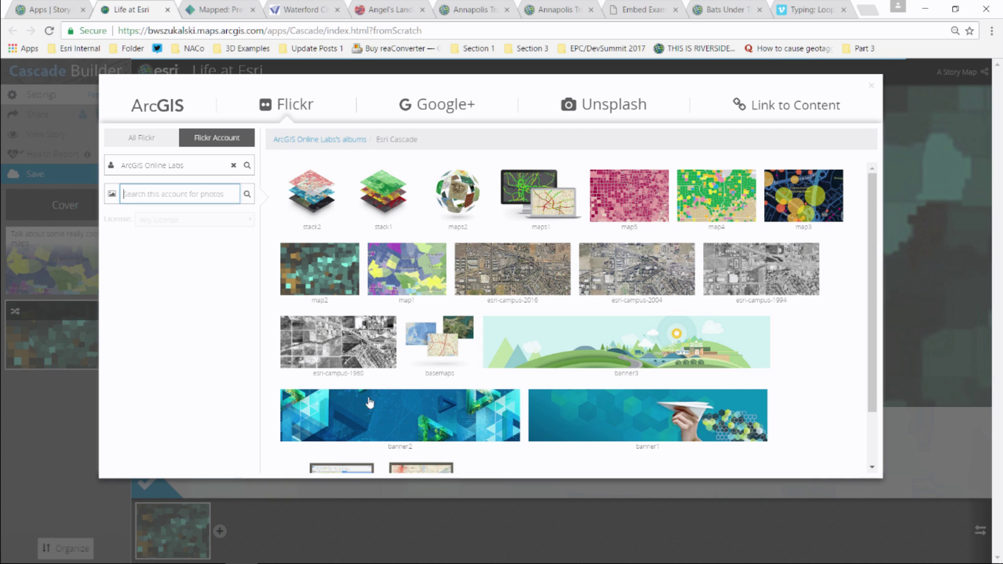
click(315, 345)
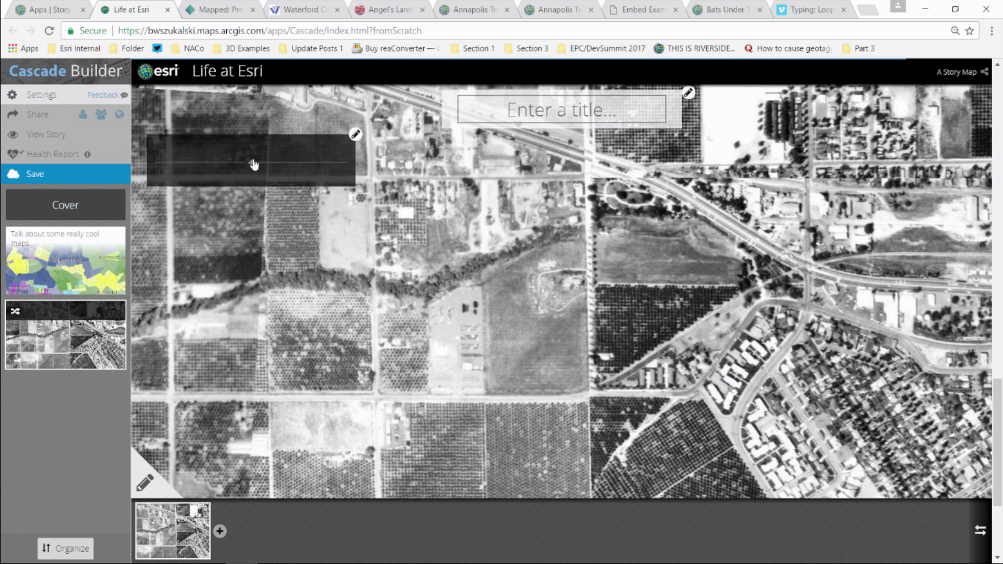
mouse_move(255, 165)
text(Campus i)
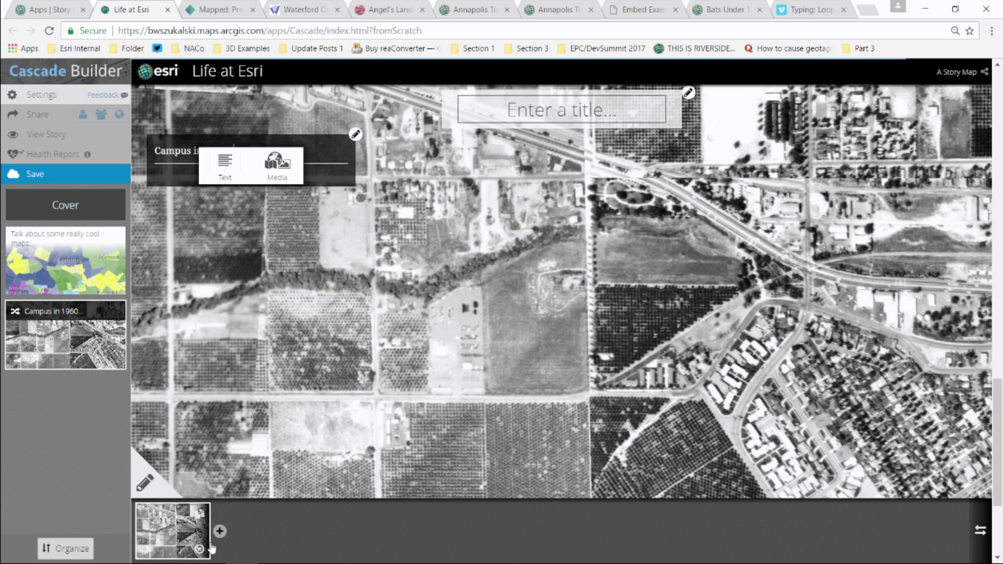
Add a second immersive view with the esri-campus-2004 image, the narrative text "Campus in 2004..." and a Swipe Vertical transition.
click(220, 530)
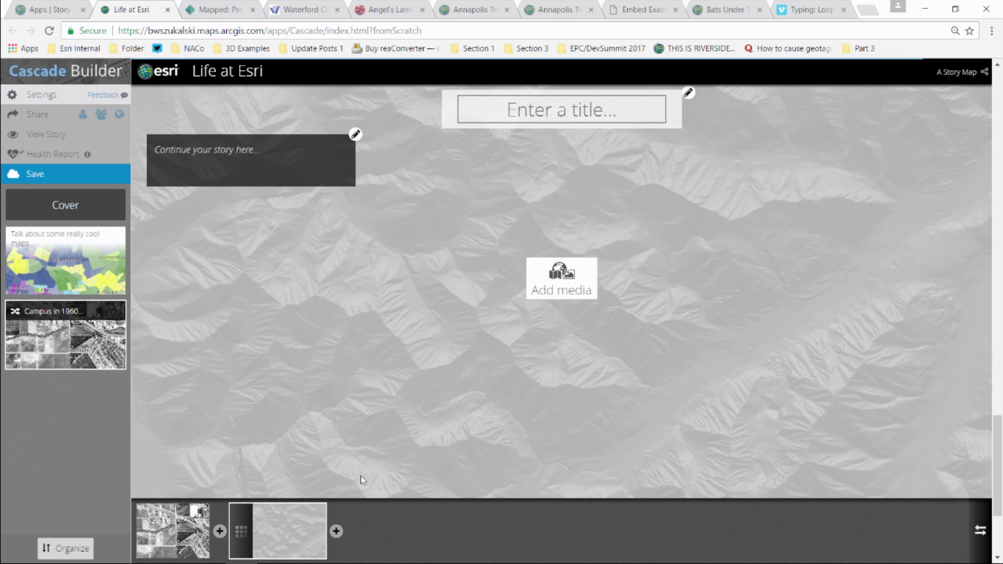
click(564, 277)
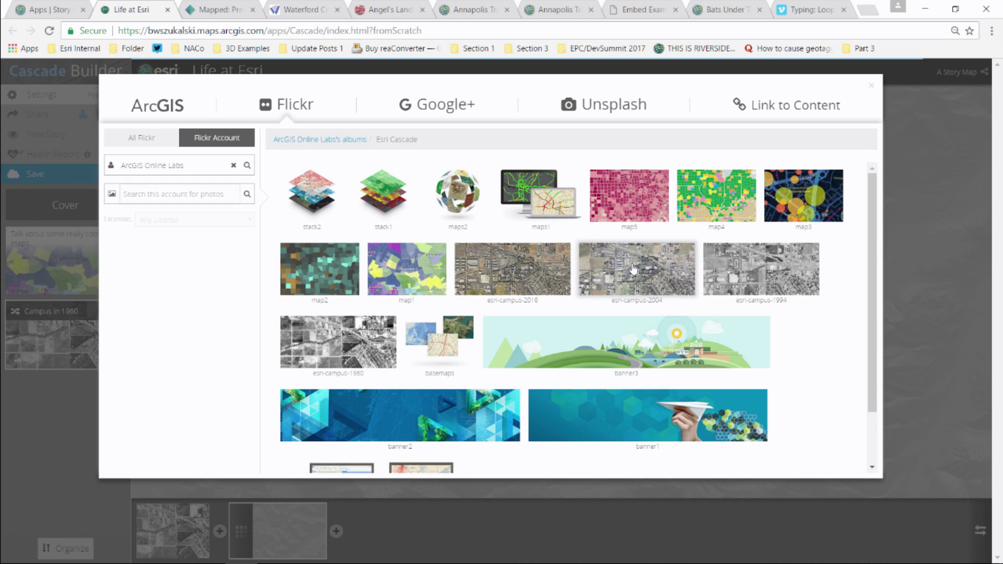
click(632, 267)
text(Campus in 2004...)
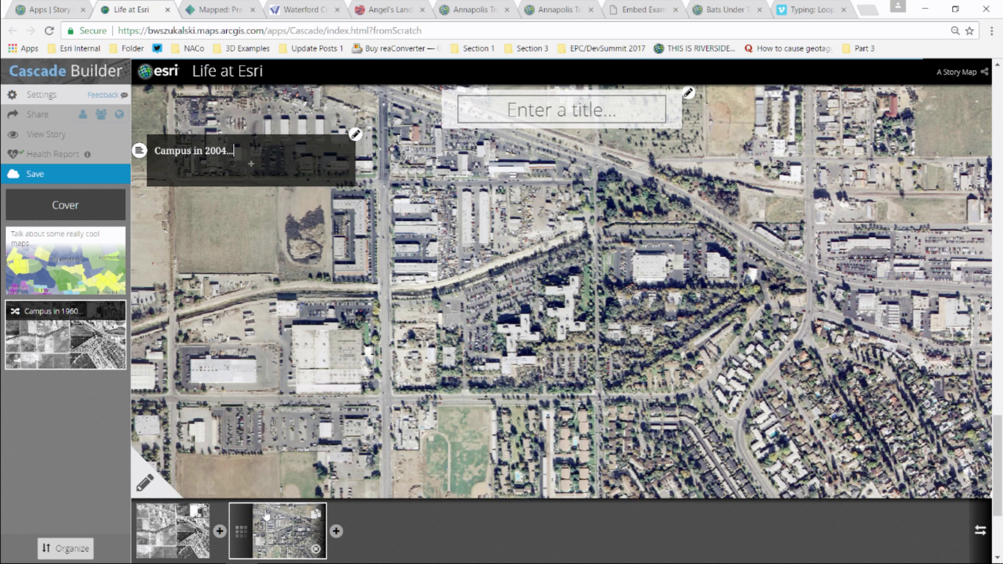
click(242, 537)
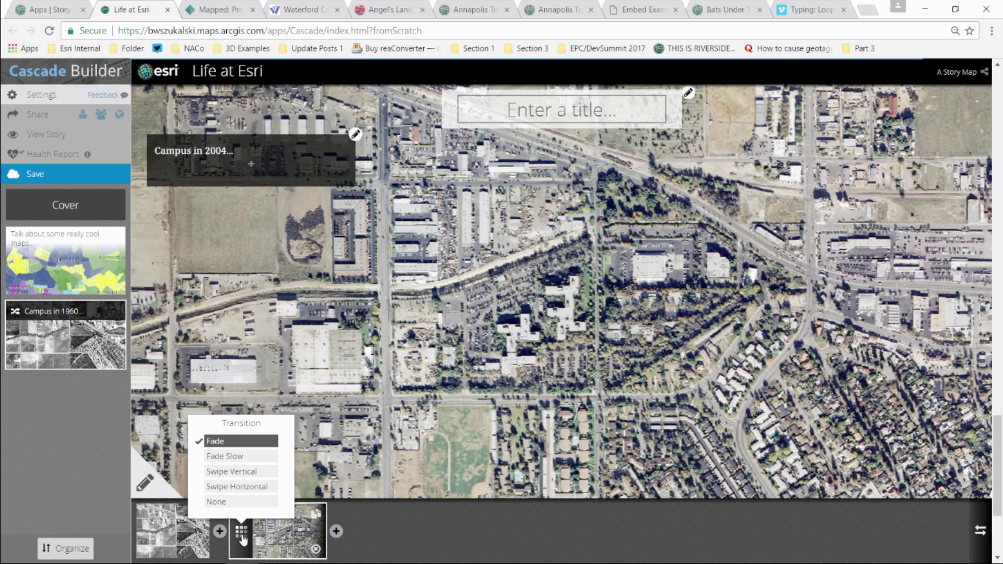
click(245, 475)
Add a third immersive view with the esri-campus-2016 image, the narrative text "Campus today" and a Fade Slow transition.
click(336, 531)
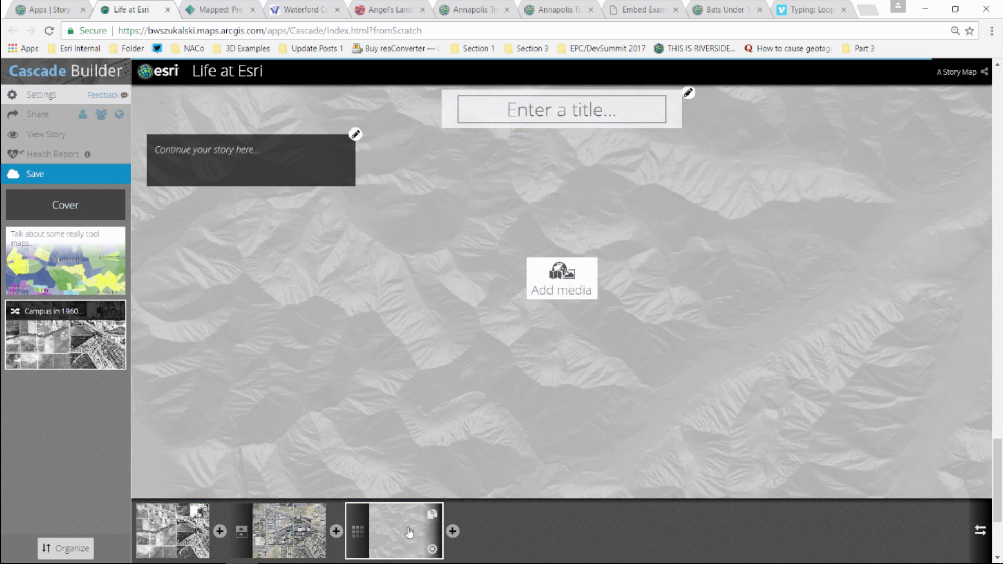
click(579, 271)
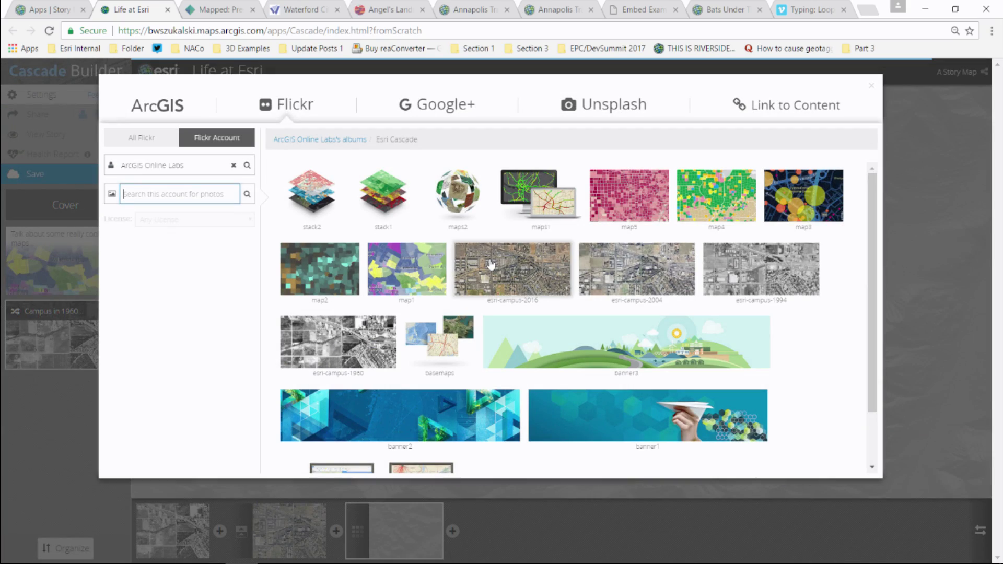
click(491, 265)
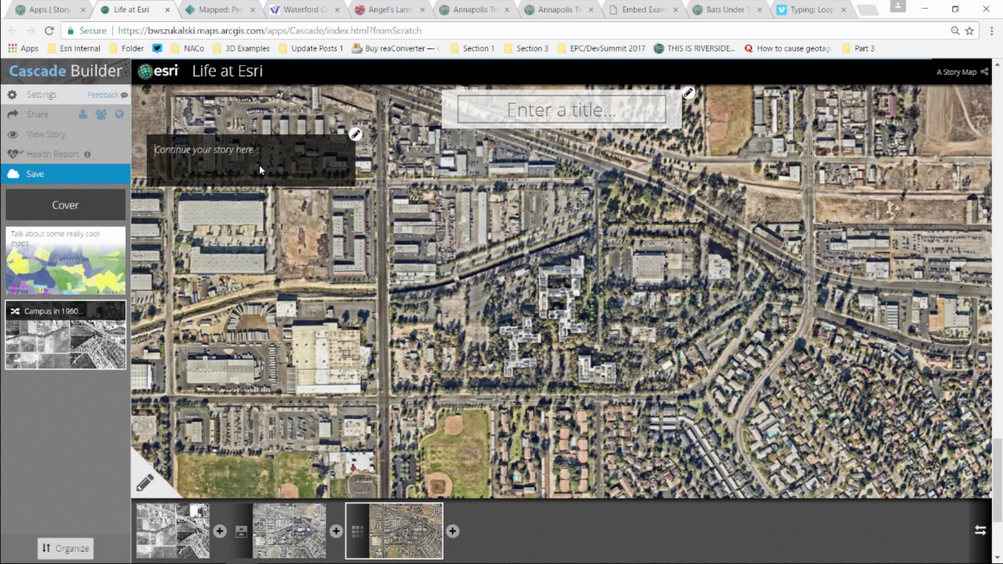
text(Campus today)
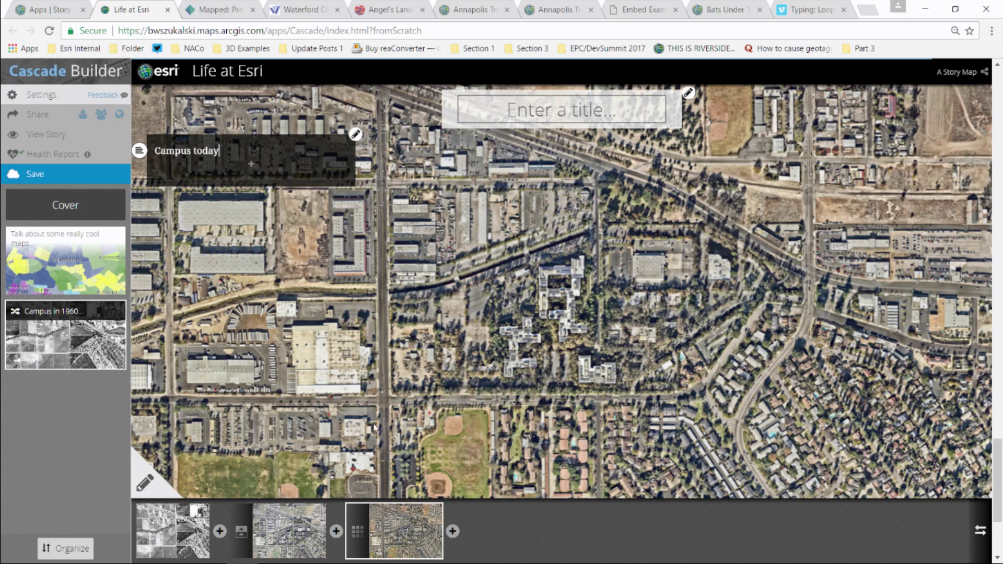
click(357, 531)
click(360, 457)
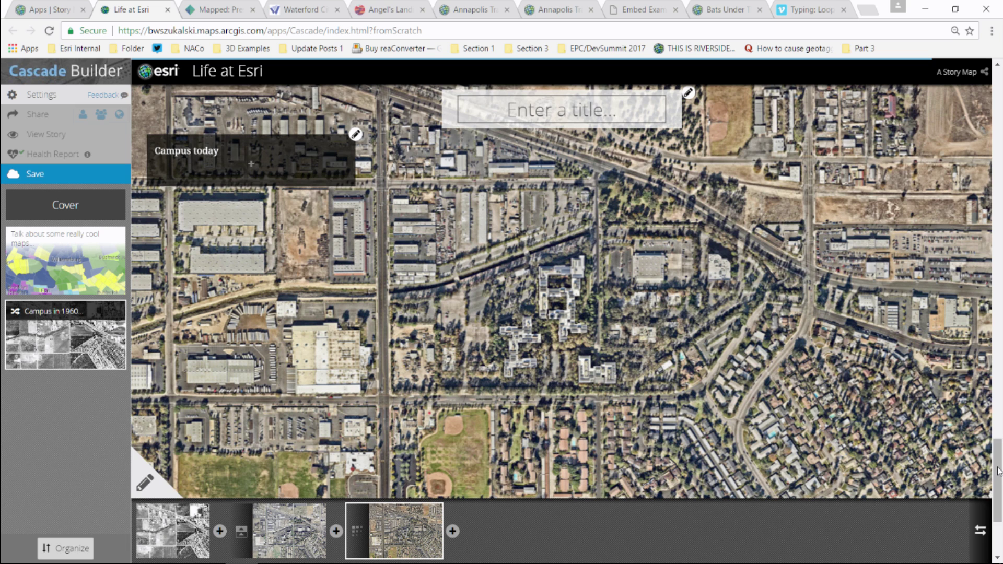
Insert another immersive section at the end of the story, after the campus-history section.
drag(997, 470, 997, 501)
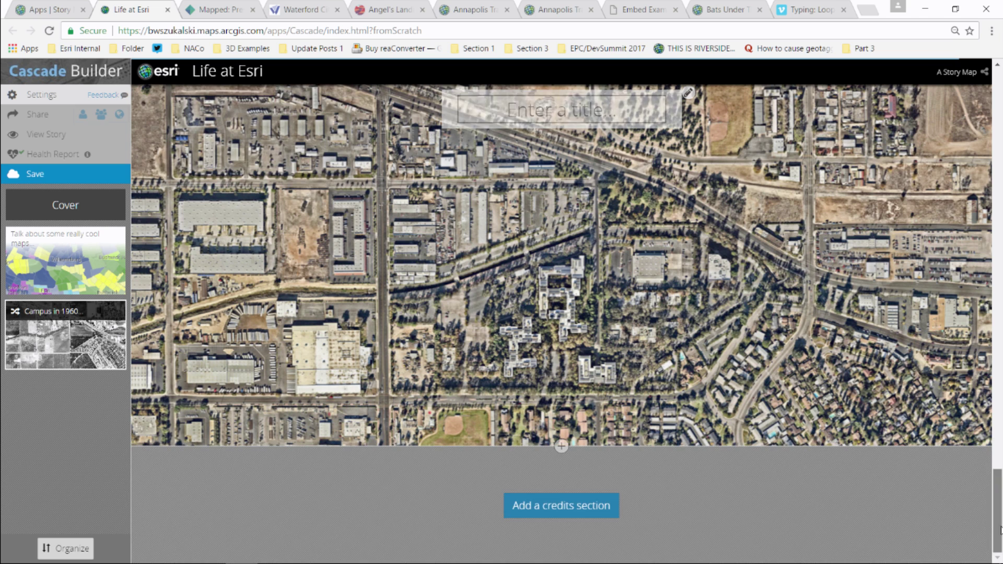
click(561, 446)
click(622, 449)
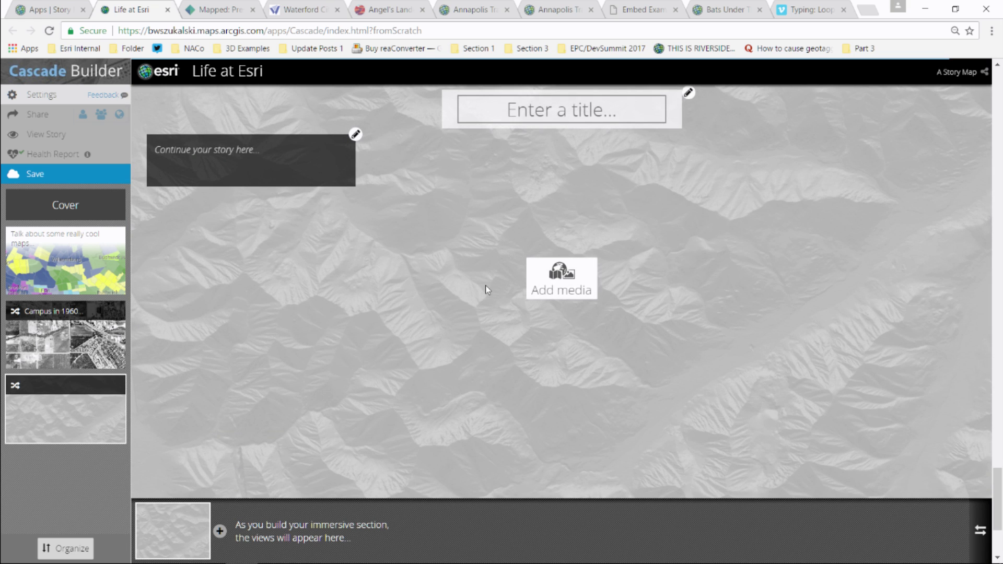
Fill the new section's first view with the Esri Campus Locations web map from the ArcGIS Online Labs Organization content.
click(548, 290)
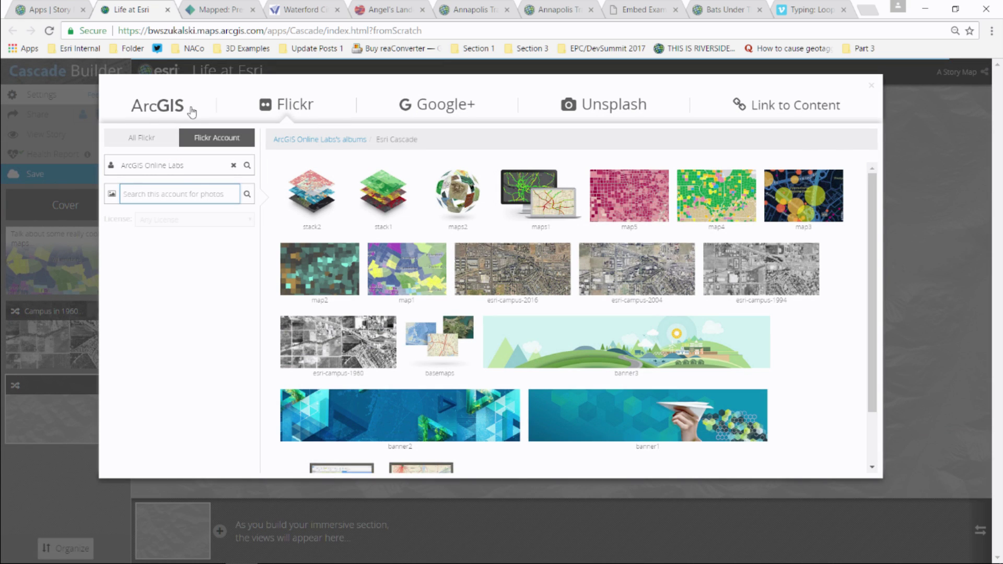
click(182, 109)
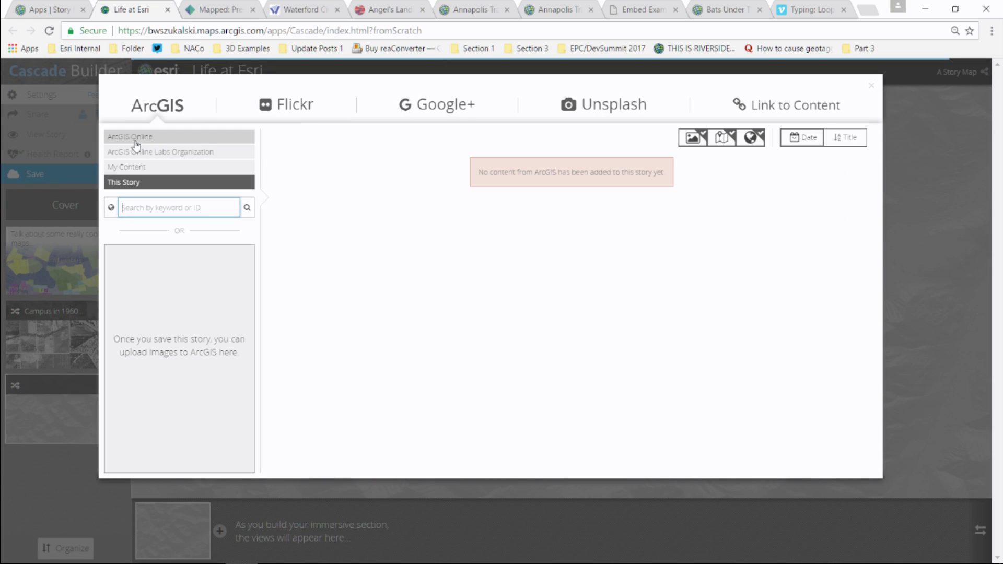
click(154, 151)
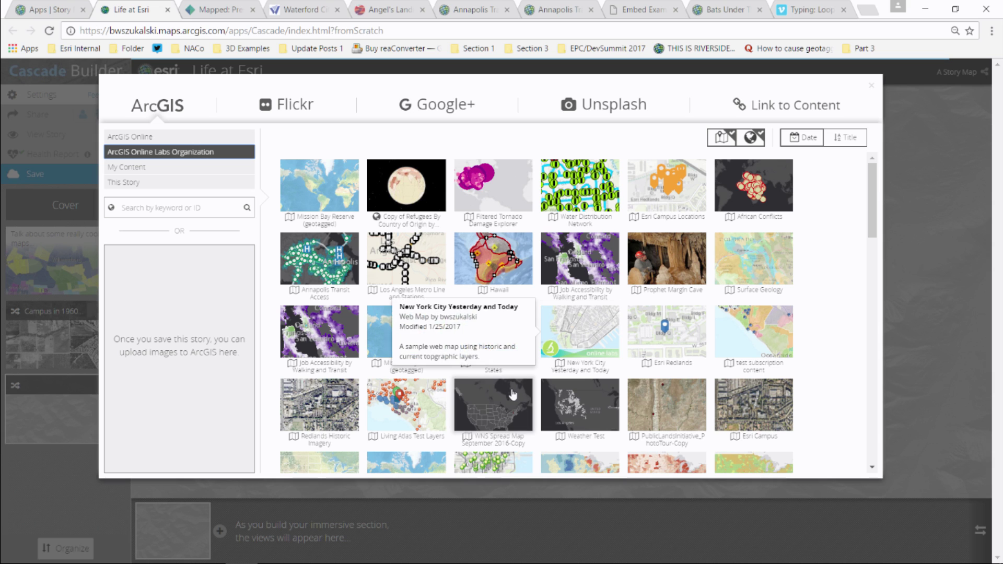
scroll(465, 404, down, 9)
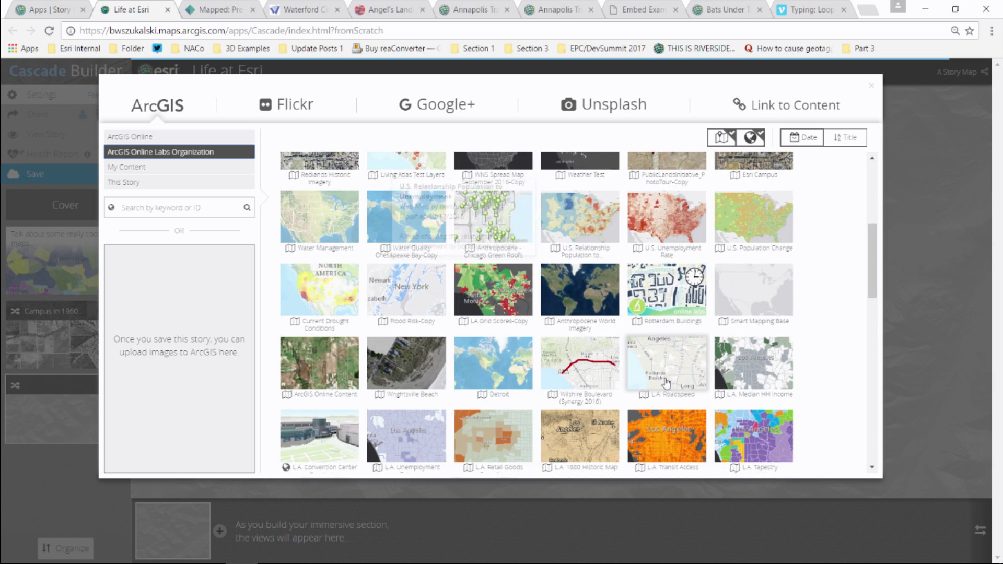
scroll(668, 383, down, 10)
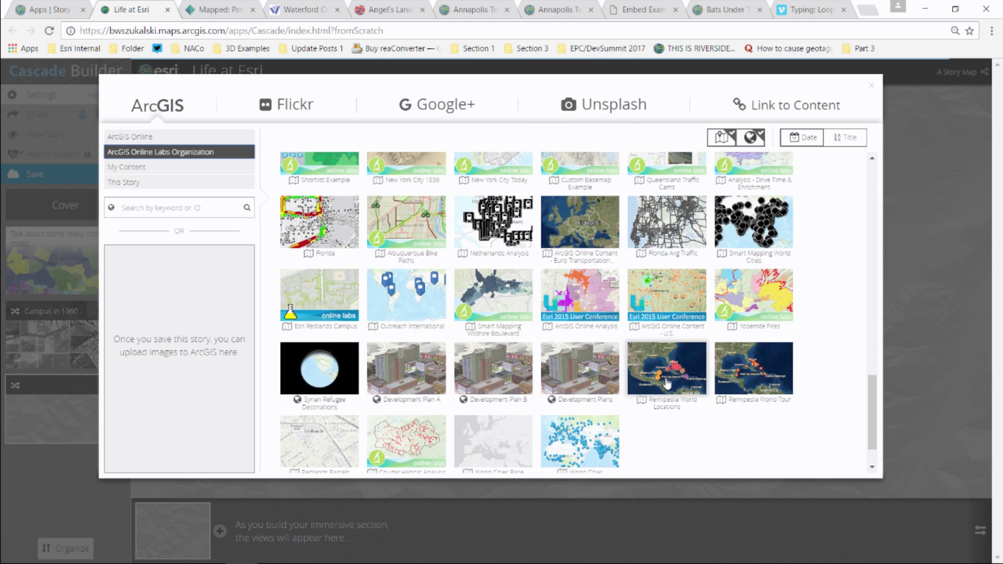
scroll(699, 392, up, 10)
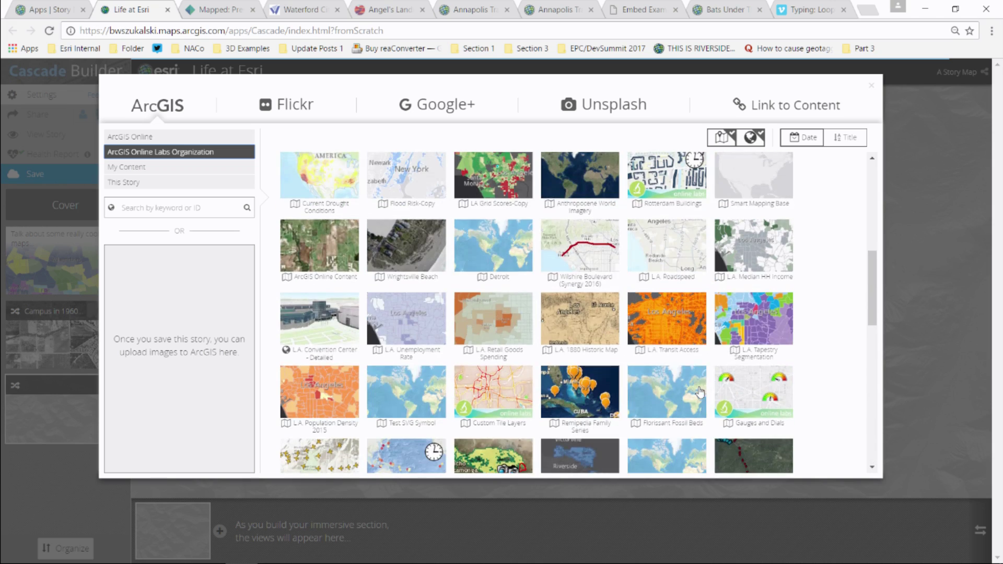
scroll(700, 392, up, 8)
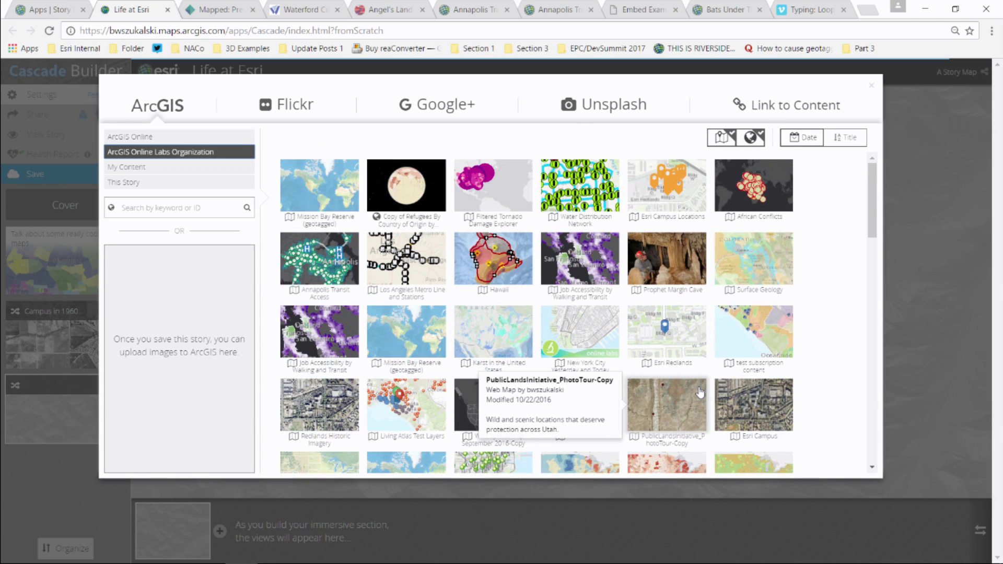
click(674, 184)
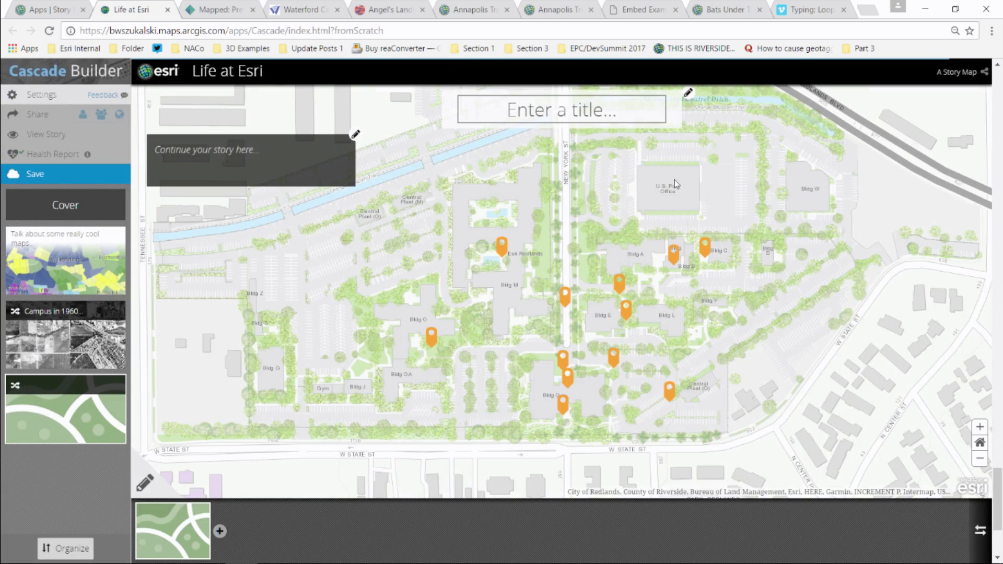
Write "Explore the campus" in the map view's narrative panel and check the map's appearance and interaction options.
click(289, 149)
text(Explore)
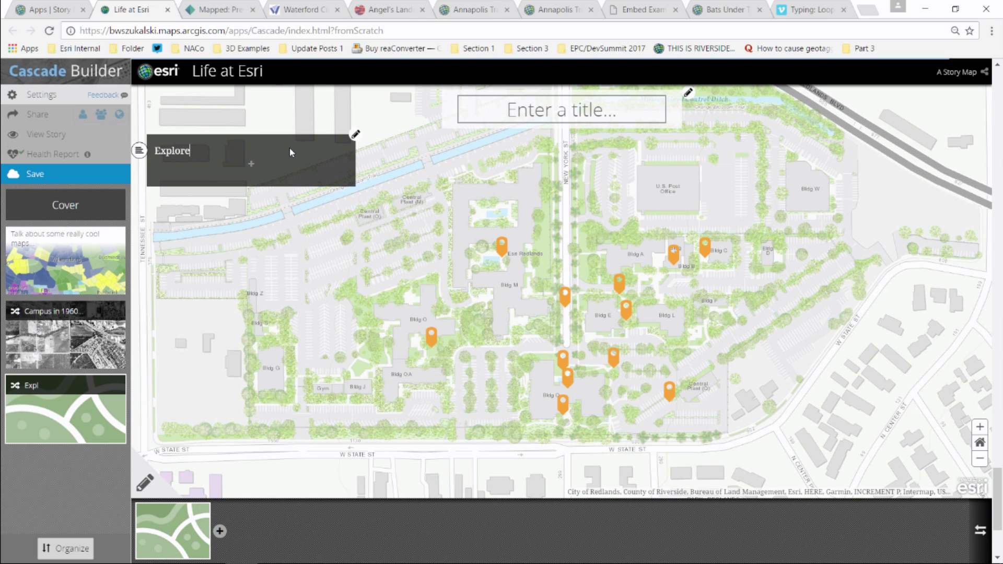
text( the campus)
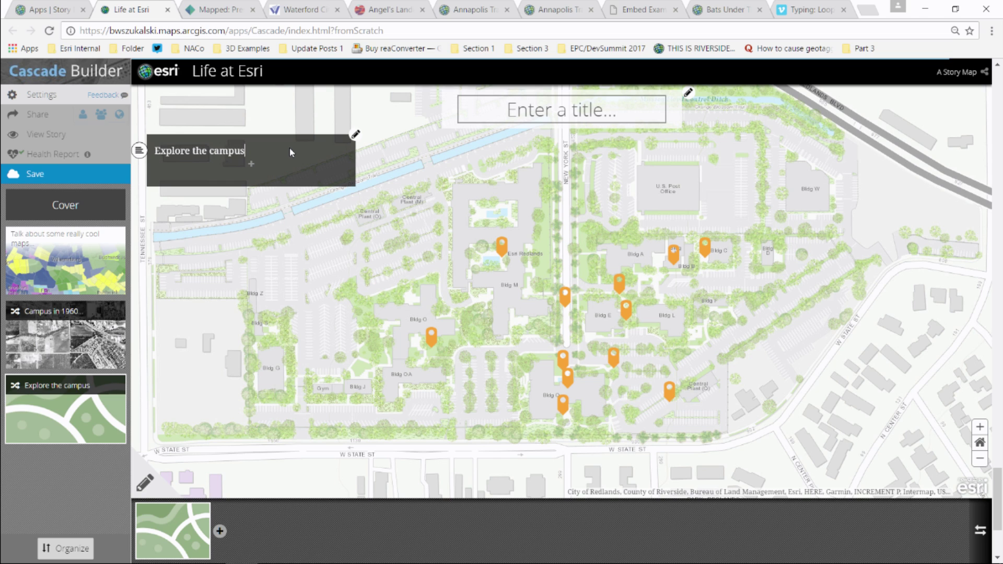
click(145, 482)
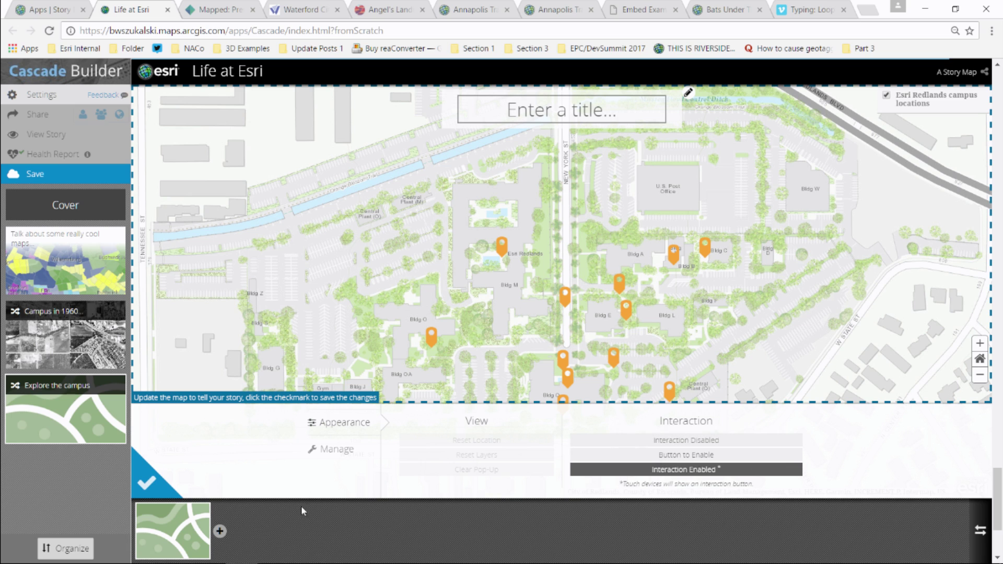
click(147, 481)
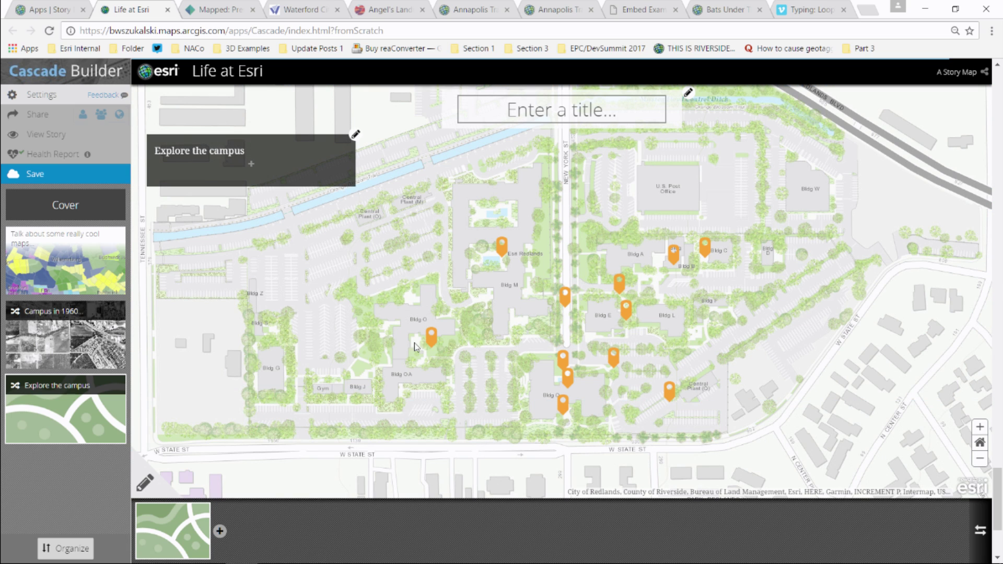
Save the Life at Esri story and open it in the reader view.
scroll(697, 518, down, 3)
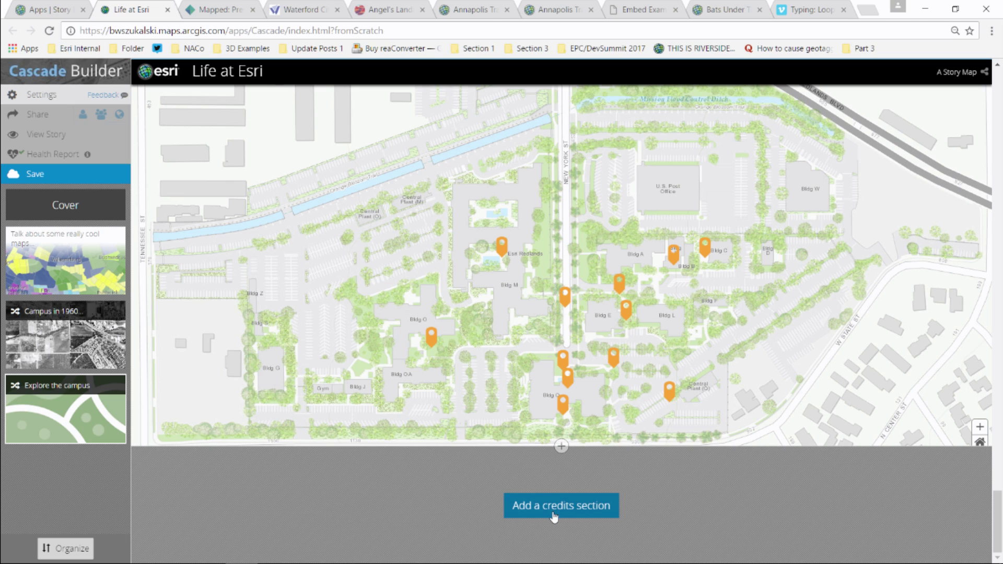
click(66, 173)
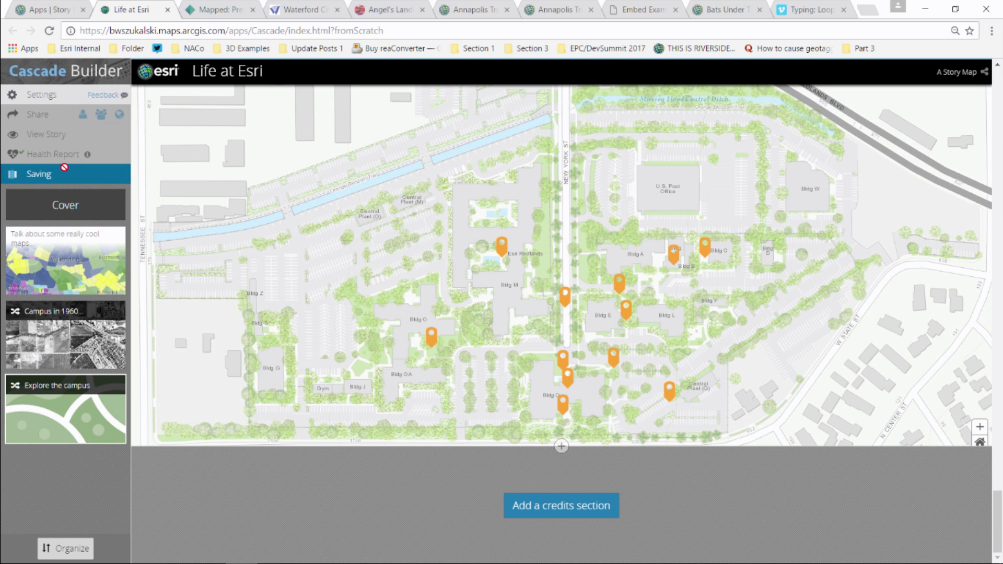
click(49, 137)
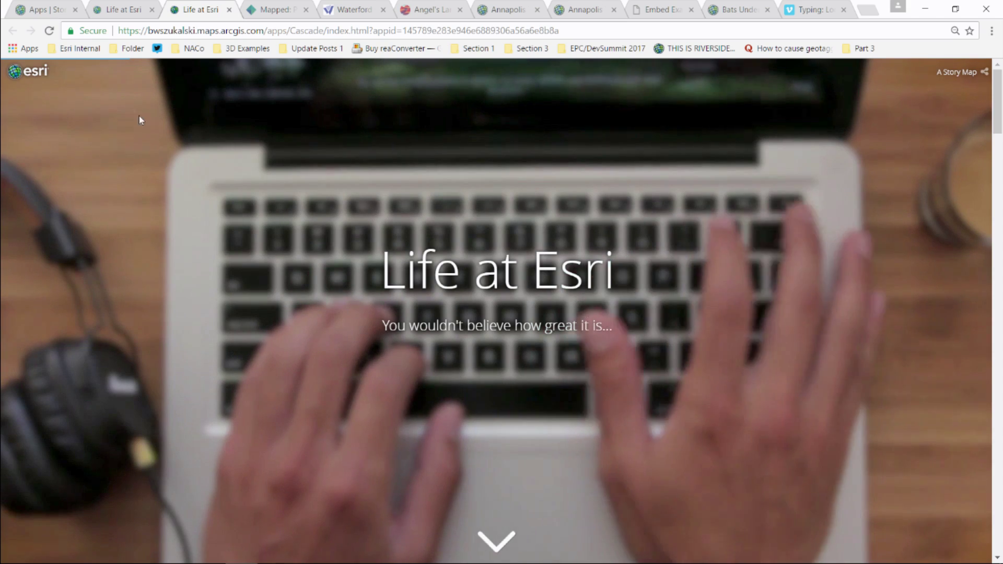
Read through the finished story from the cover to the campus map, examining the image row and the transitions between campus views.
scroll(339, 295, down, 10)
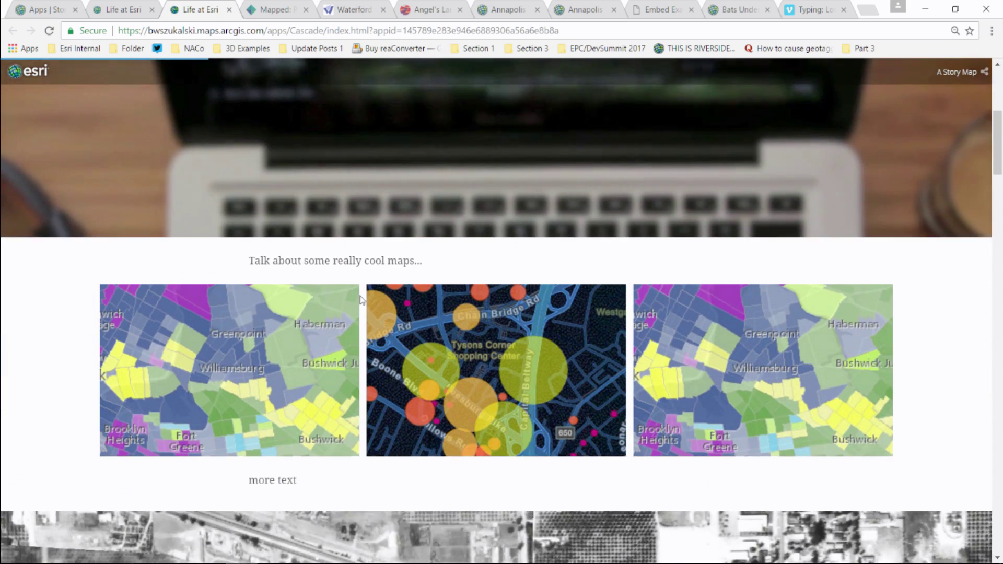
scroll(361, 298, down, 5)
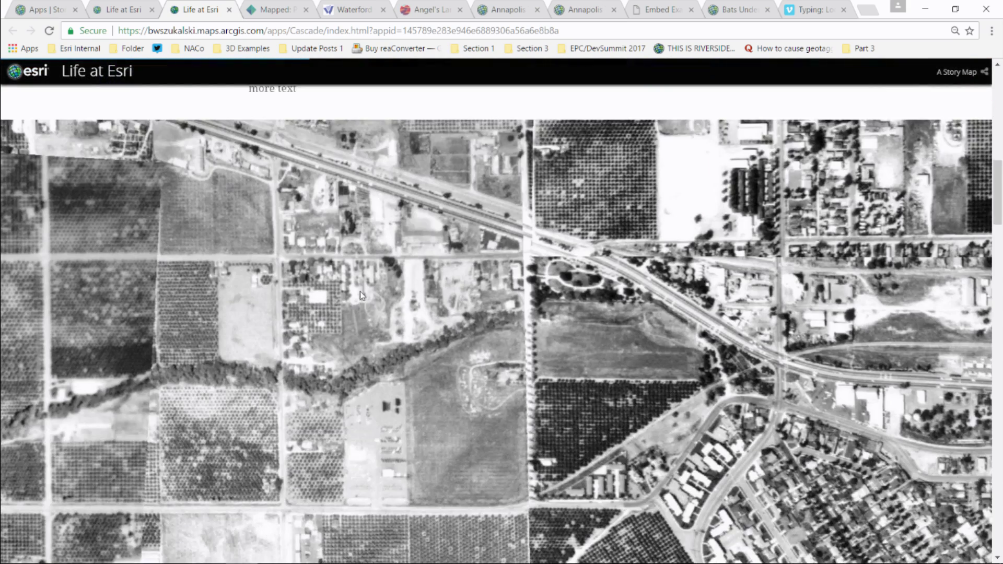
scroll(360, 293, down, 6)
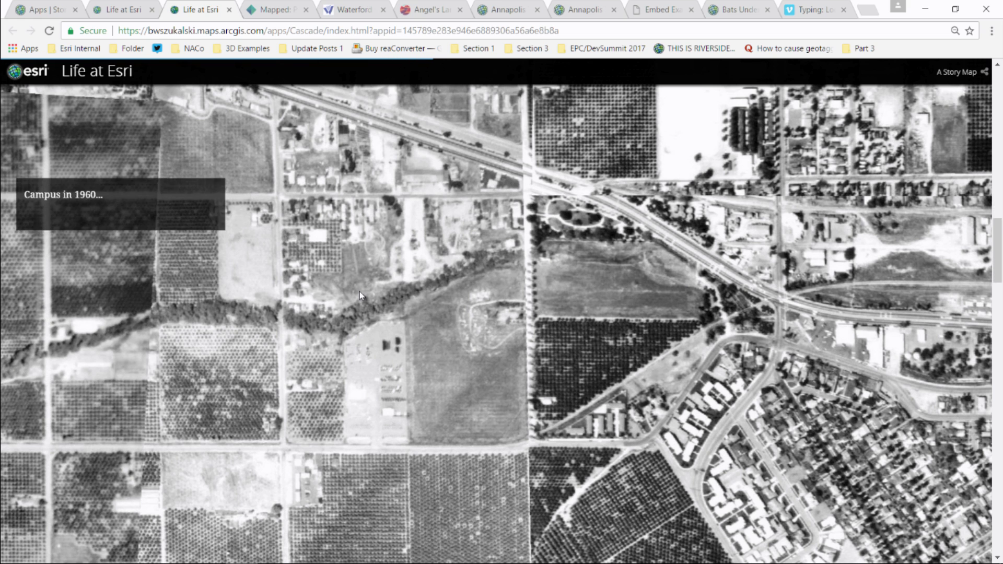
scroll(358, 290, down, 5)
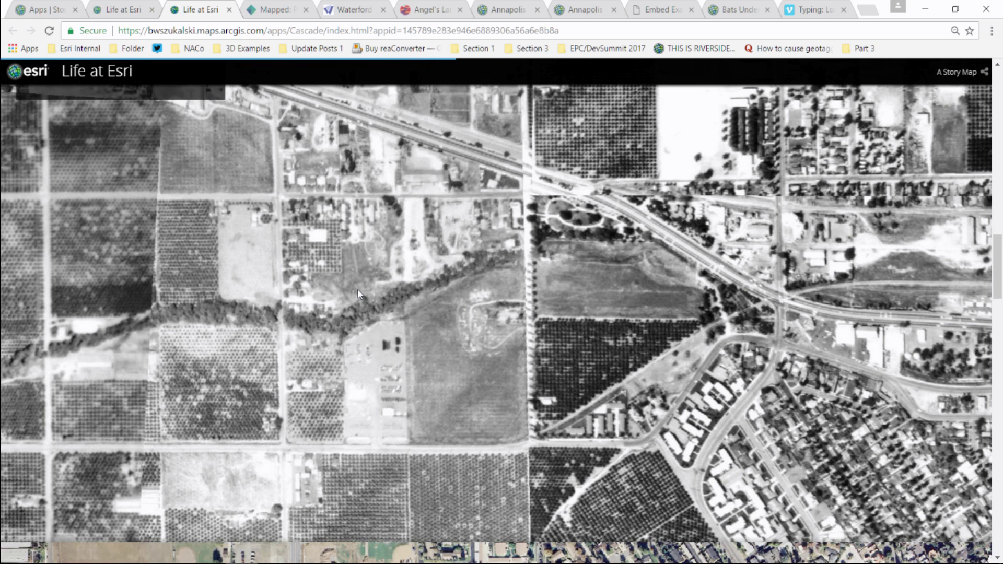
scroll(358, 290, down, 5)
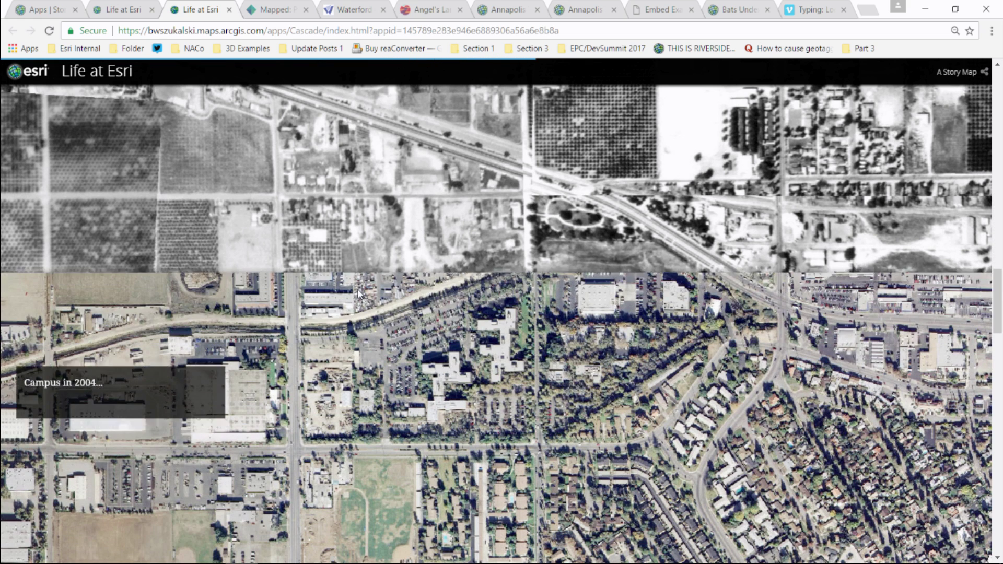
scroll(359, 290, up, 5)
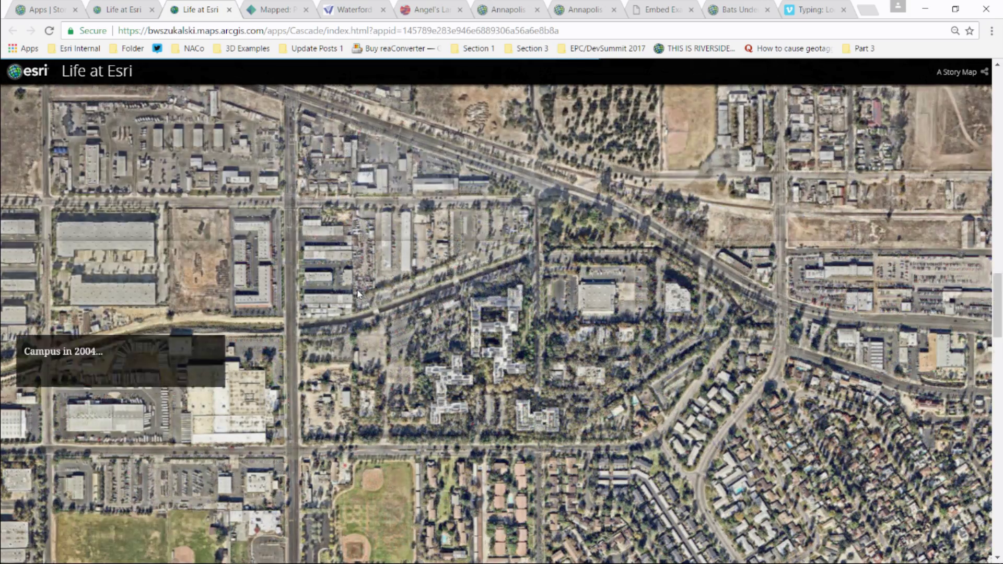
scroll(356, 291, down, 5)
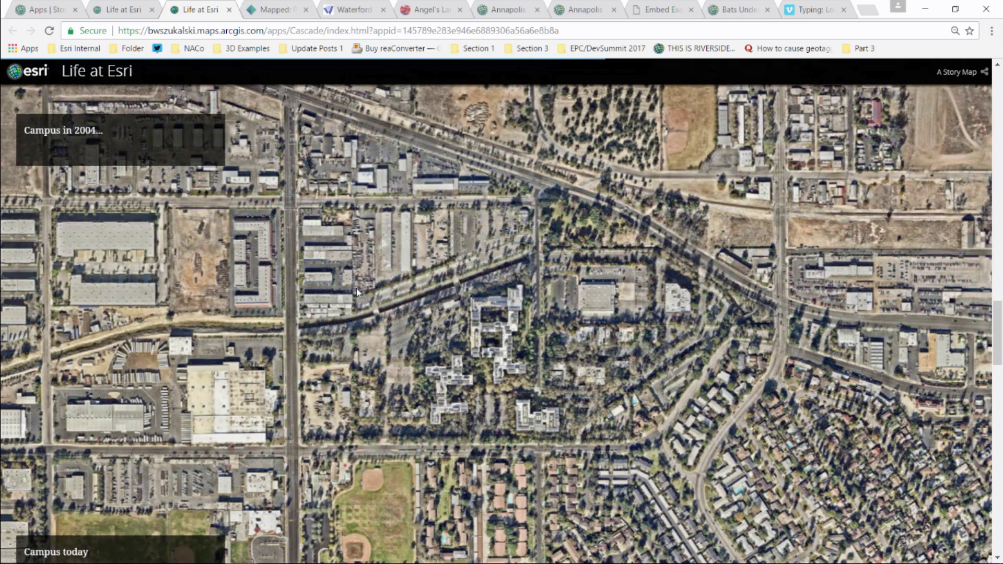
scroll(357, 288, down, 4)
scroll(356, 289, down, 5)
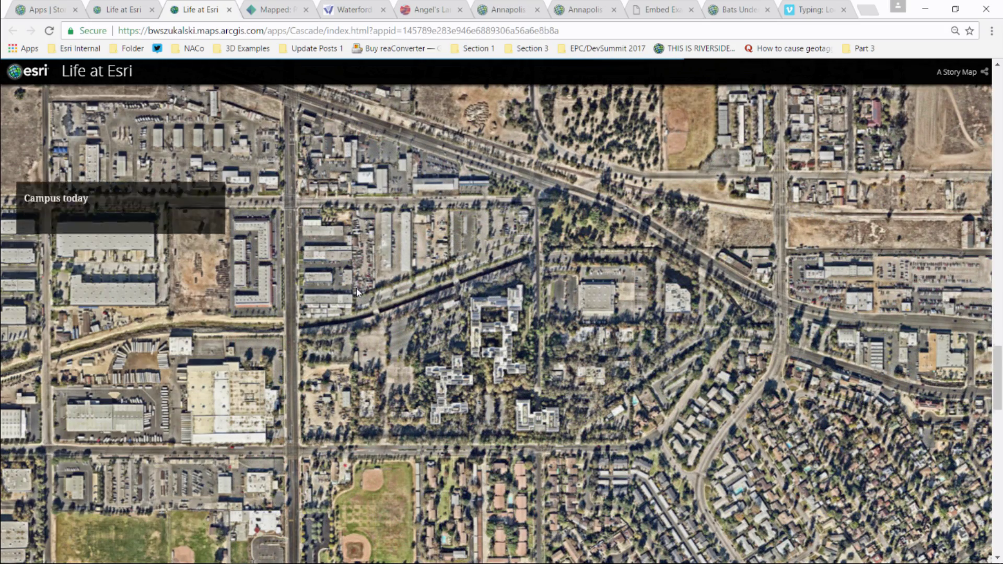
scroll(356, 287, down, 2)
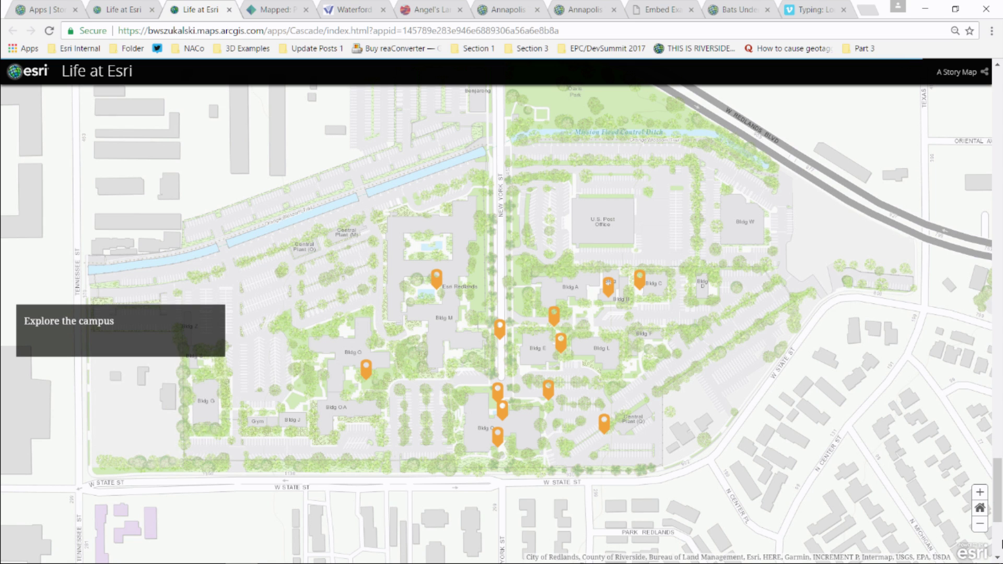
Examine the campus map up close and open the pop-up of the location marker between Bldg A and Bldg E.
click(980, 493)
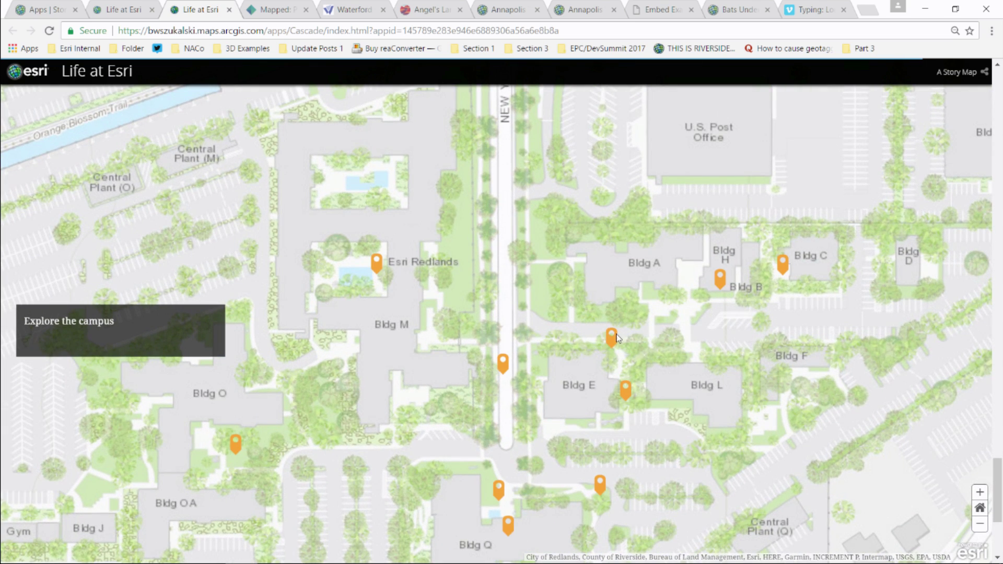
click(612, 340)
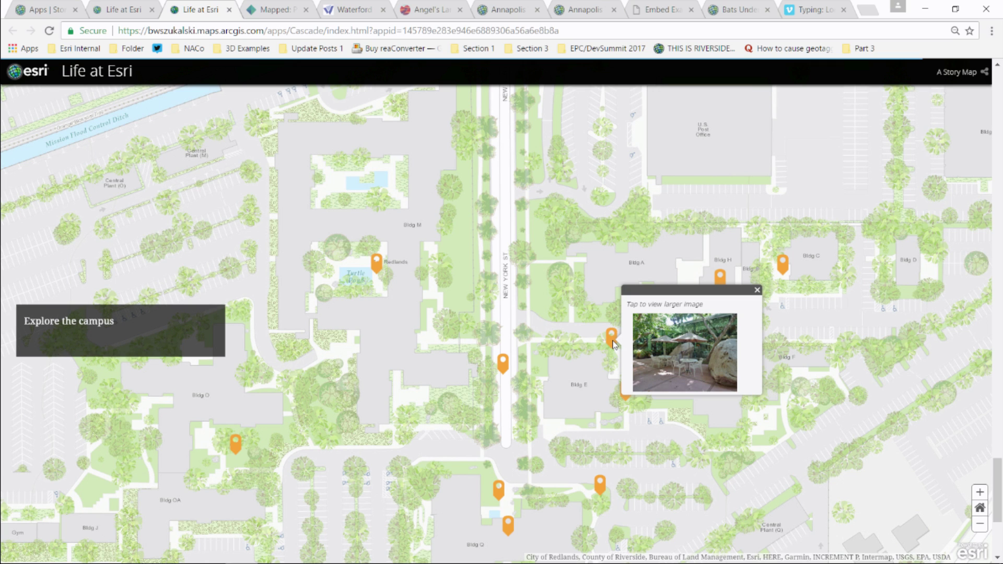
Switch to the Great Information Products presentation in PowerPoint and start the slide show from the "Doing more with configurable apps" slide.
click(926, 11)
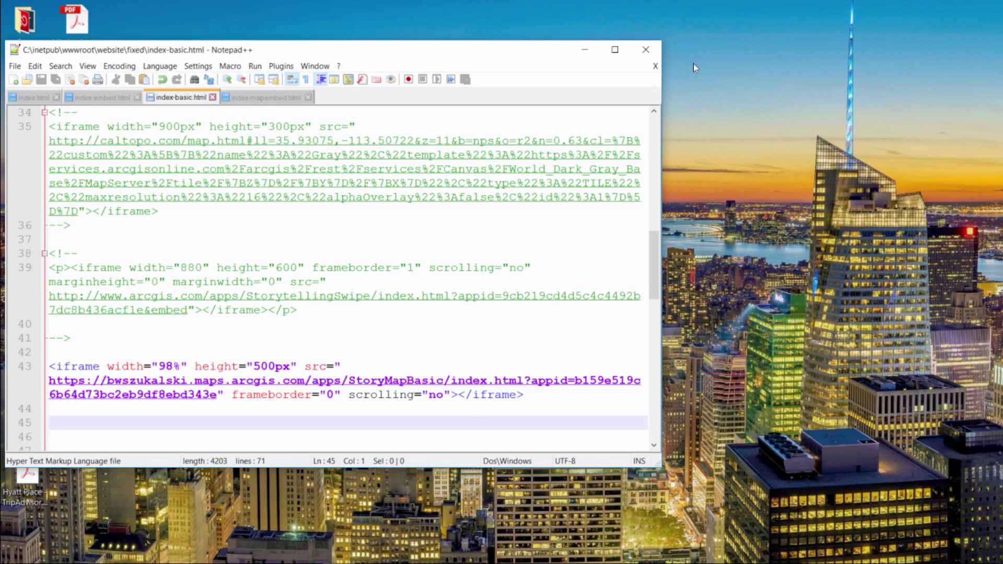
click(307, 557)
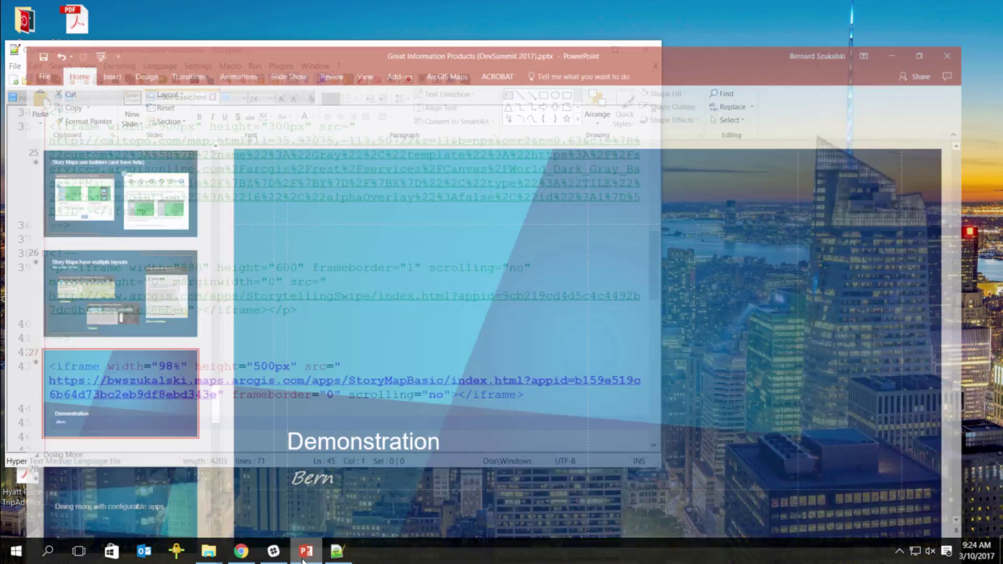
click(140, 478)
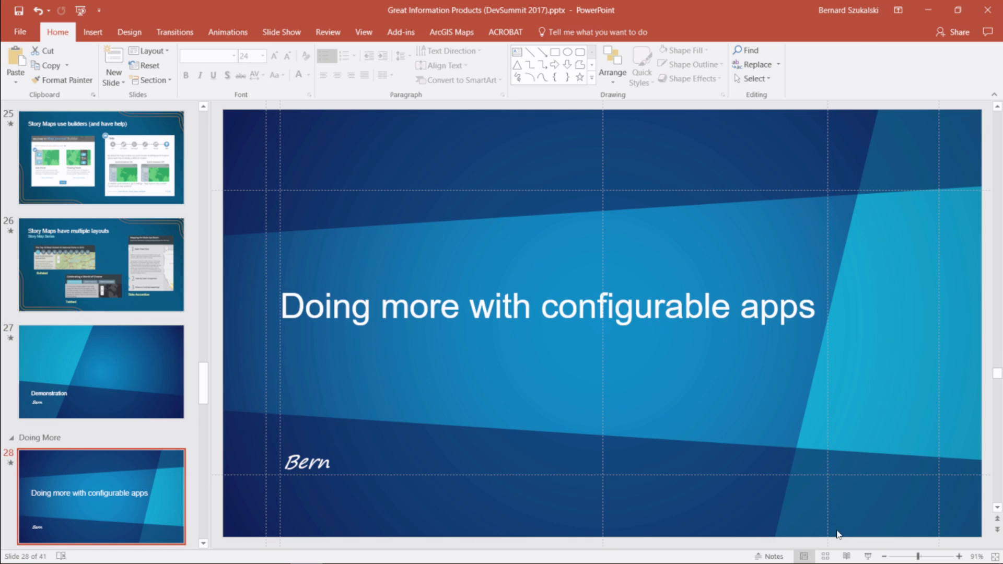
click(869, 557)
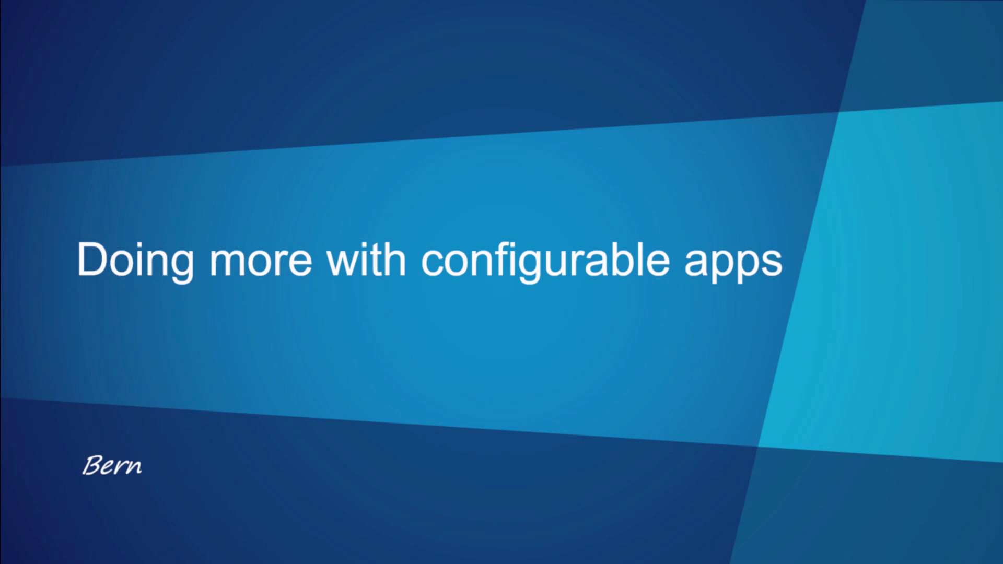